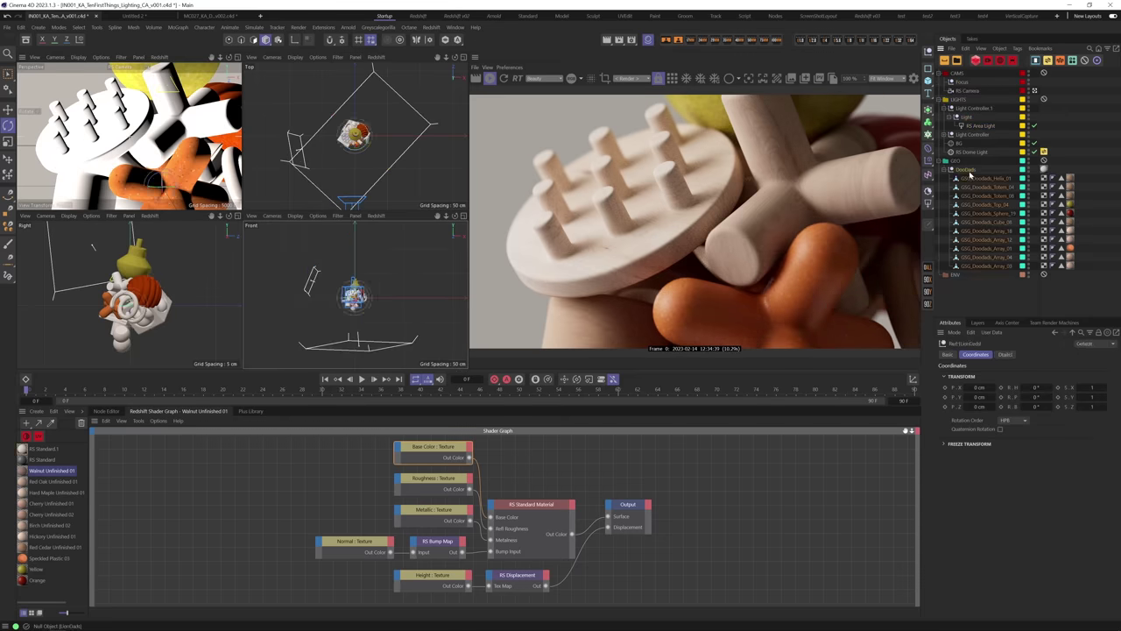
Inspect the geometry settings of the Redshift Object tag on the DooDads null.
click(1044, 169)
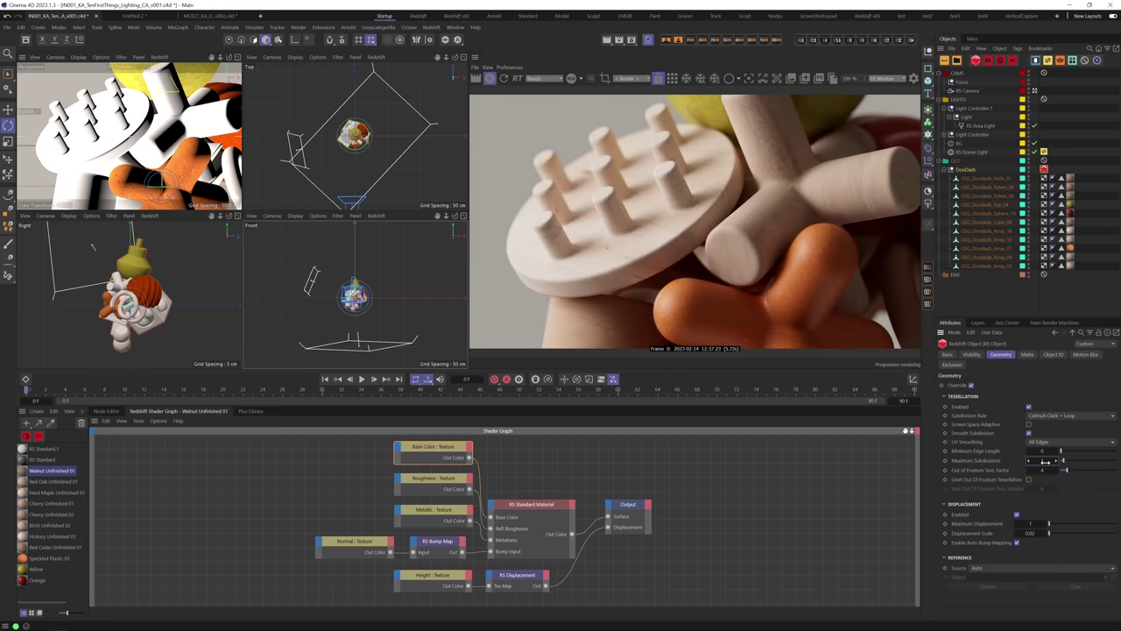
click(971, 153)
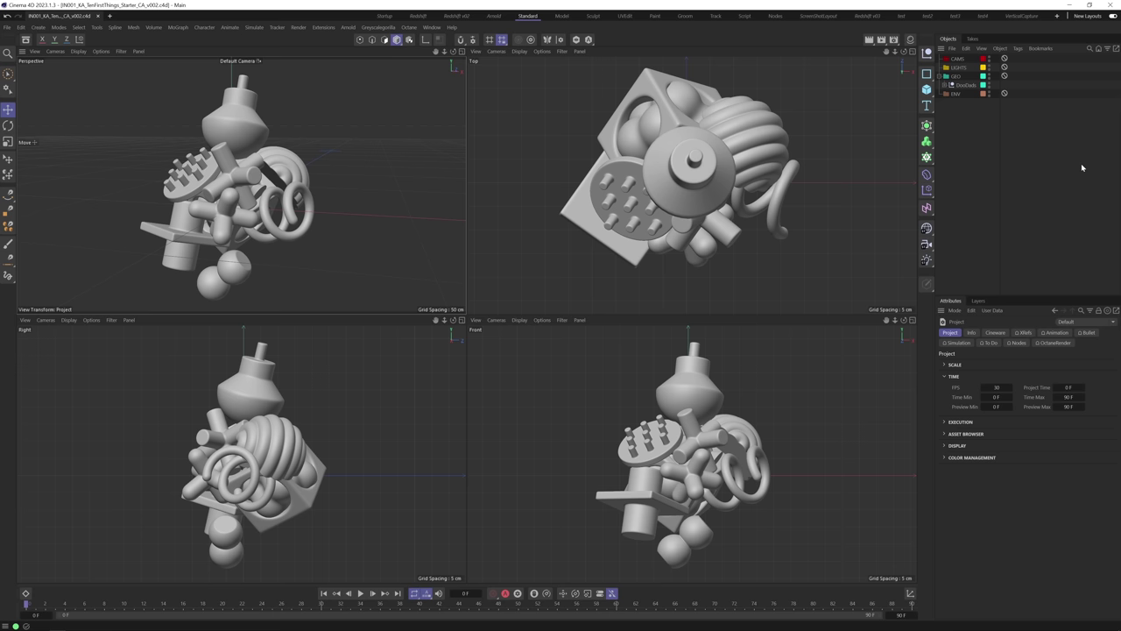
Open the Redshift renderer preferences and set the maximum texture cache to 256 GB.
click(26, 27)
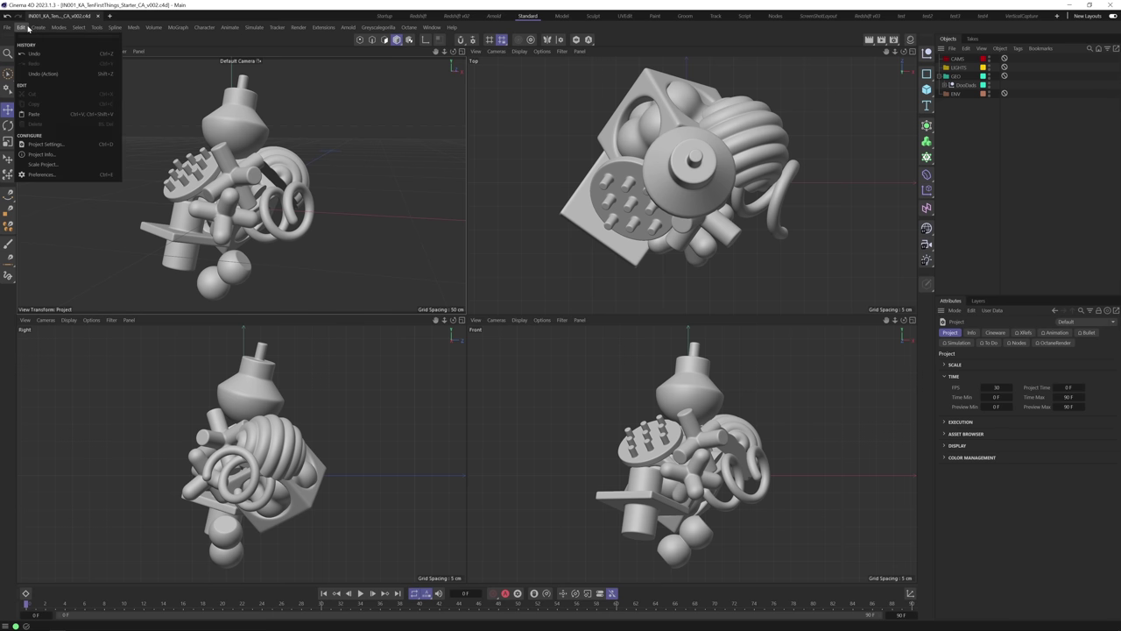
click(40, 174)
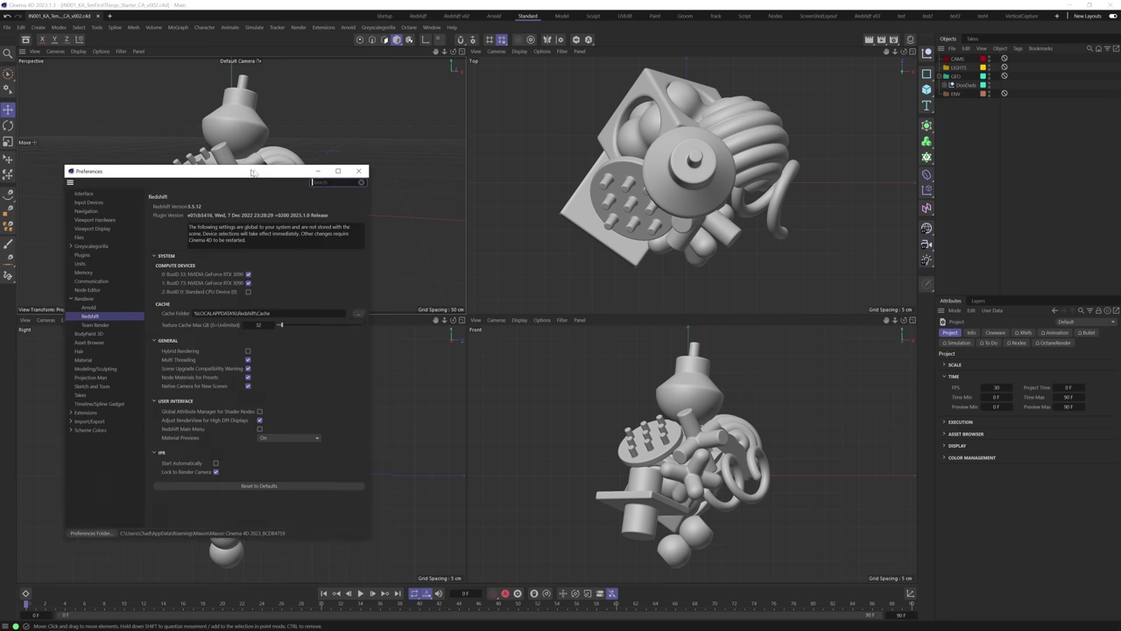
drag(252, 172, 572, 128)
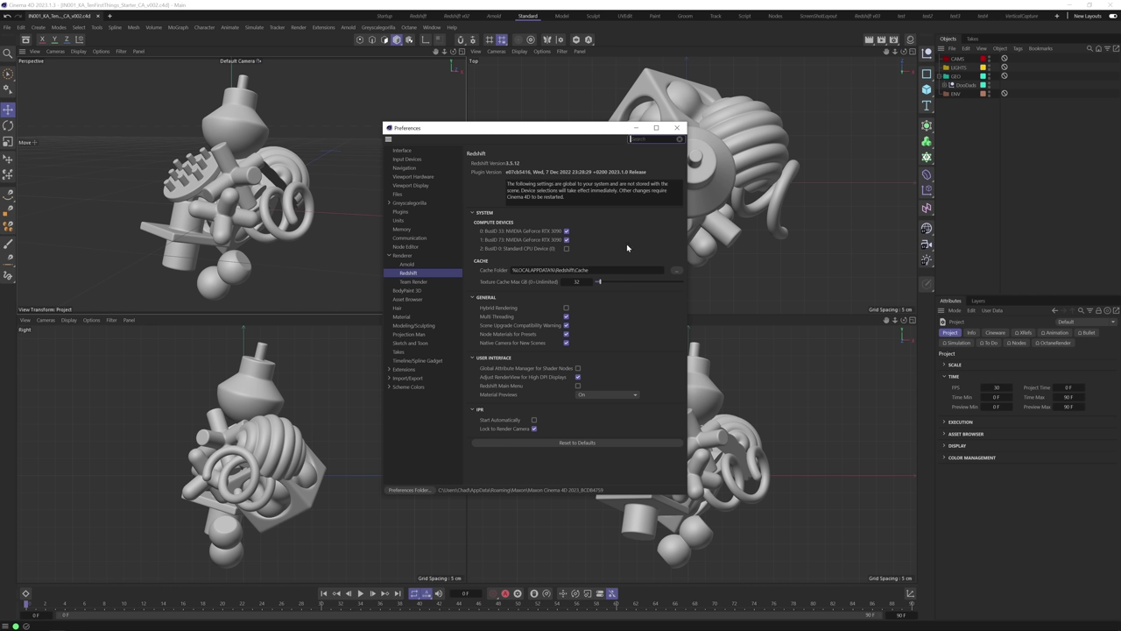
click(577, 281)
text(256)
key(Return)
Enable Global Attribute Manager for Shader Nodes and Redshift Main Menu, and set Material Previews to When Renderer is Idle.
click(578, 369)
click(577, 386)
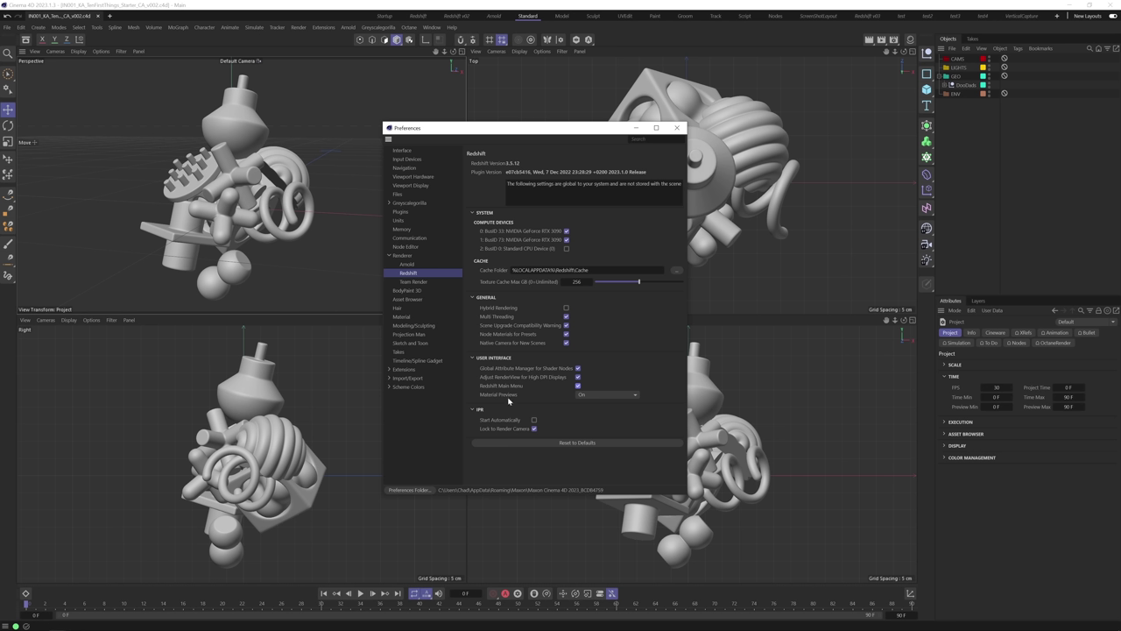
click(599, 395)
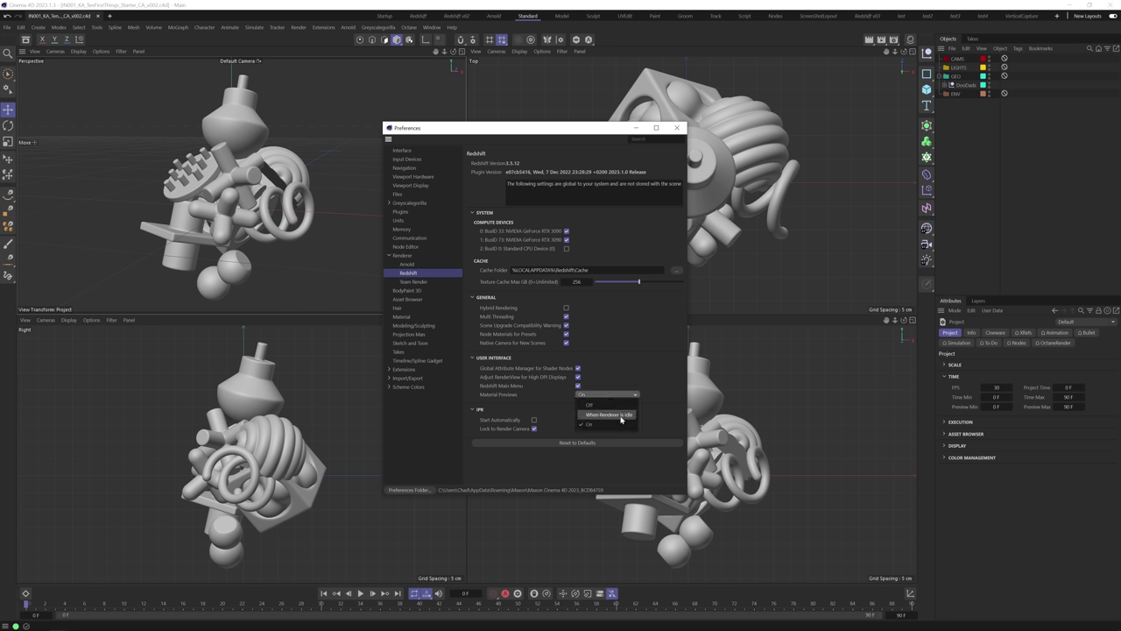
click(622, 418)
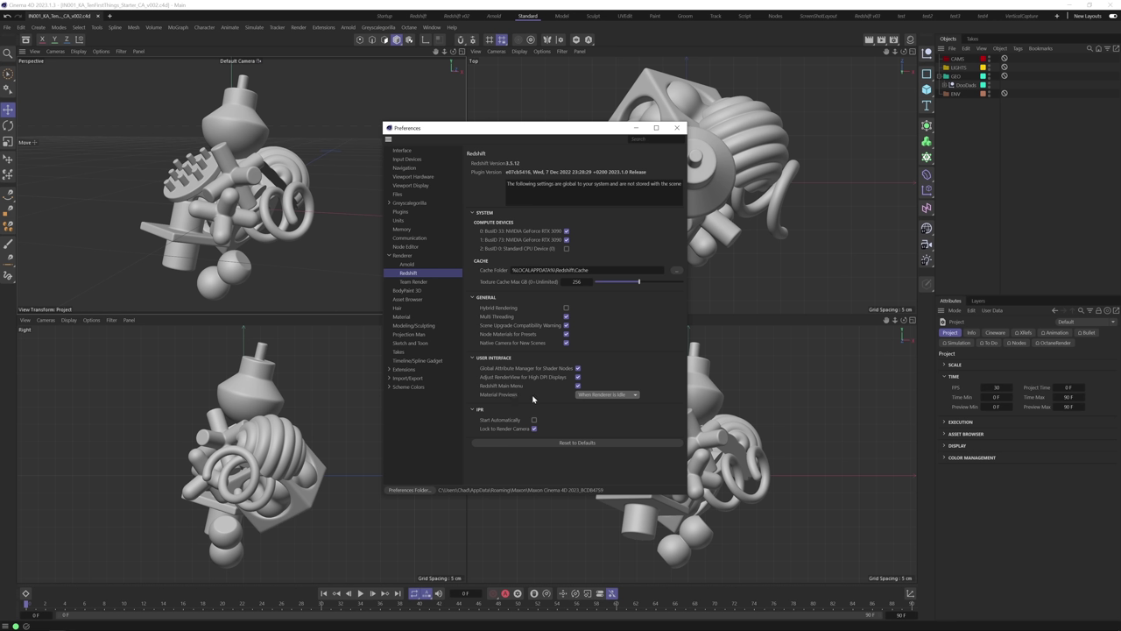
click(616, 395)
click(636, 378)
click(595, 395)
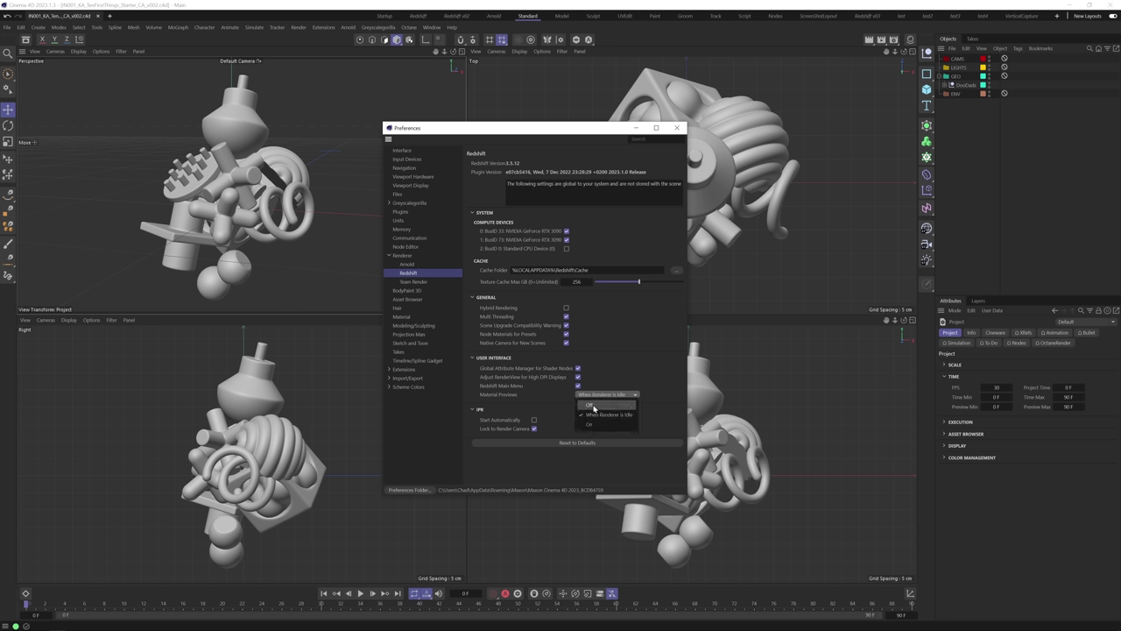
click(625, 370)
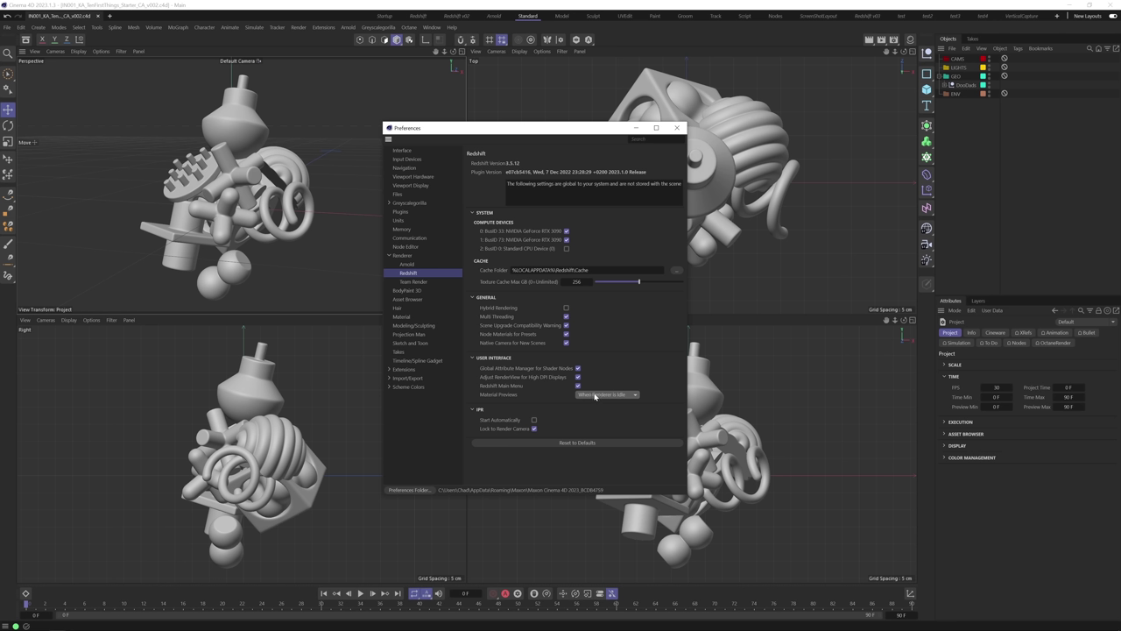
click(594, 395)
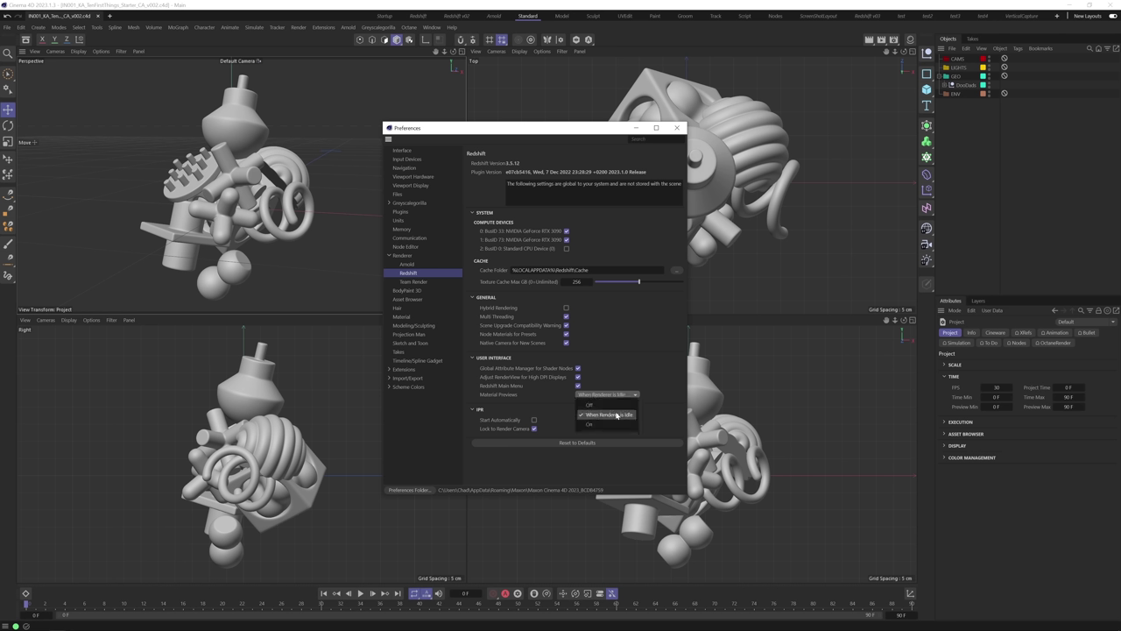
click(659, 416)
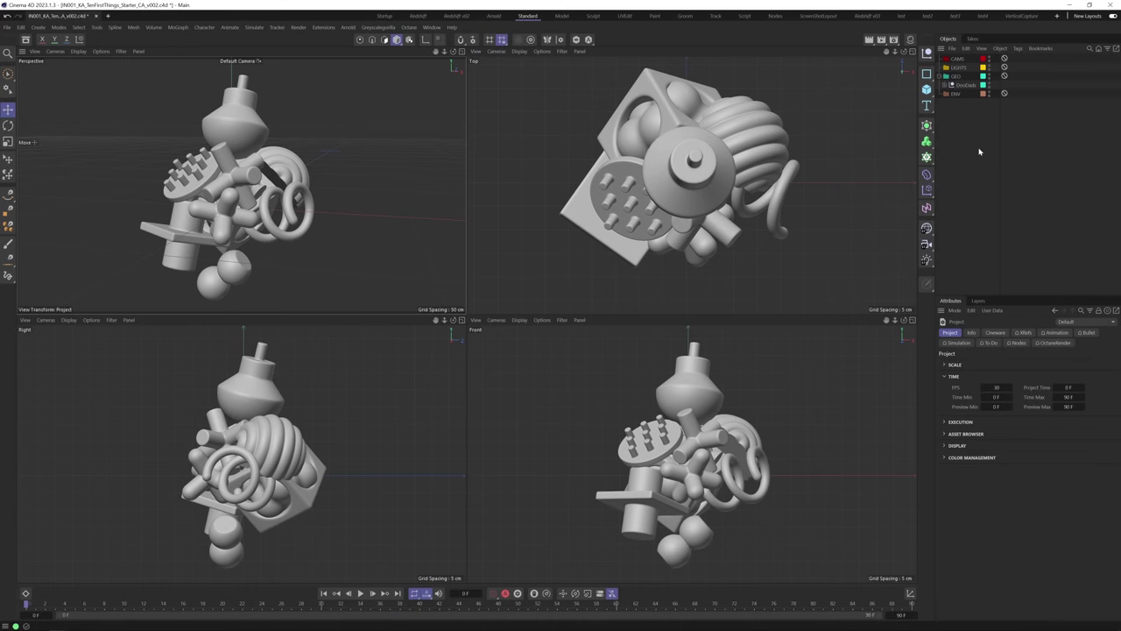
Open the render settings and change the renderer to Redshift.
key(ctrl+b)
drag(967, 142, 563, 117)
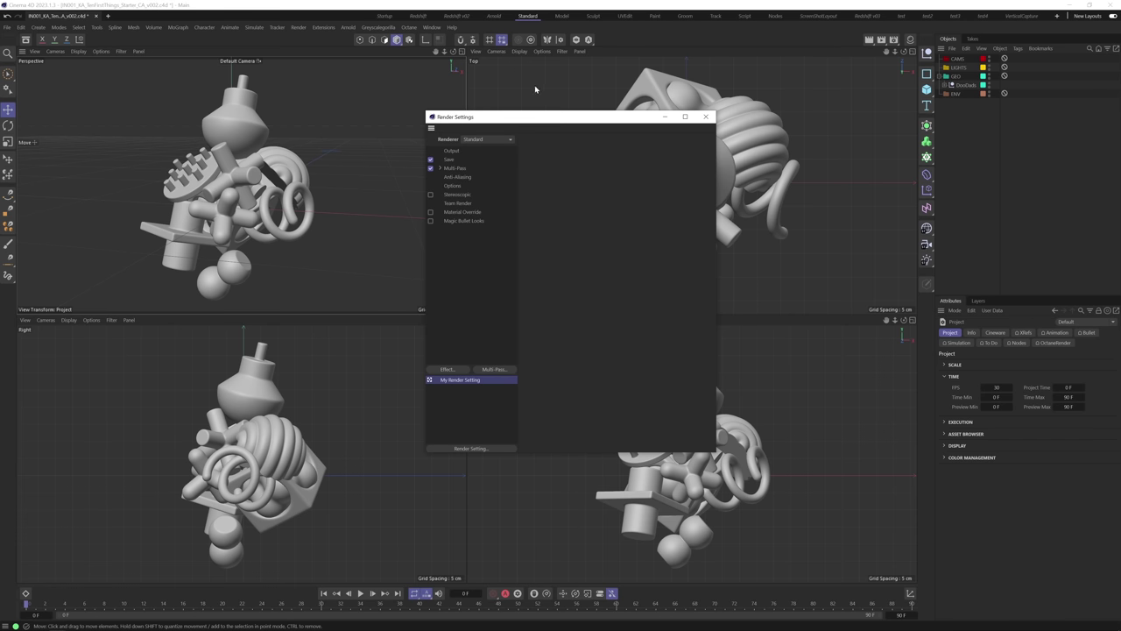
click(488, 141)
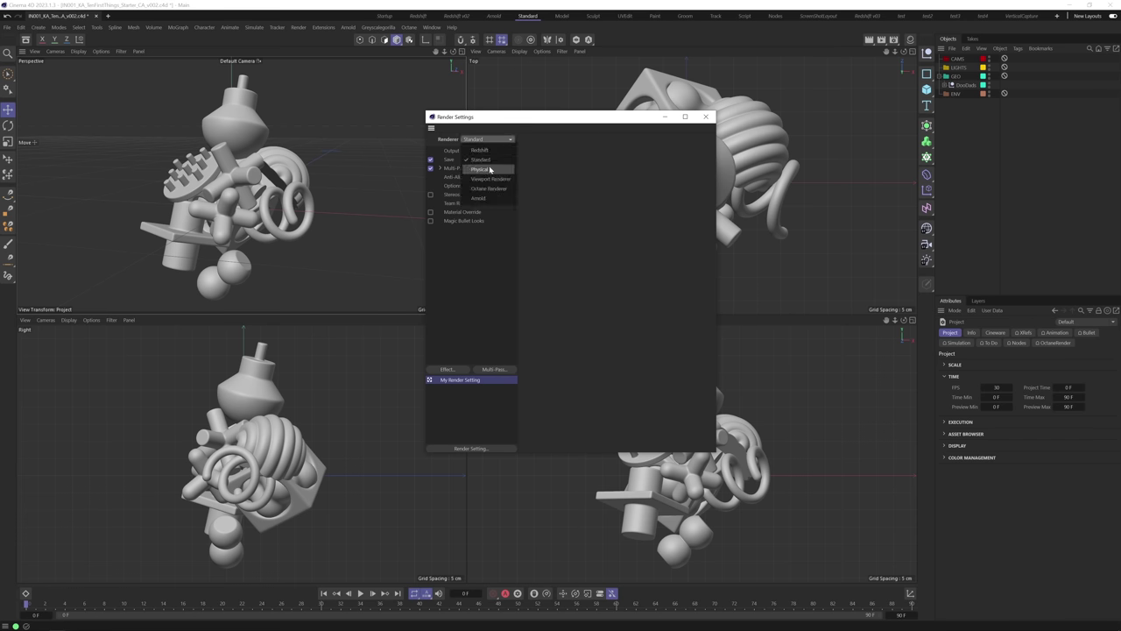
click(484, 150)
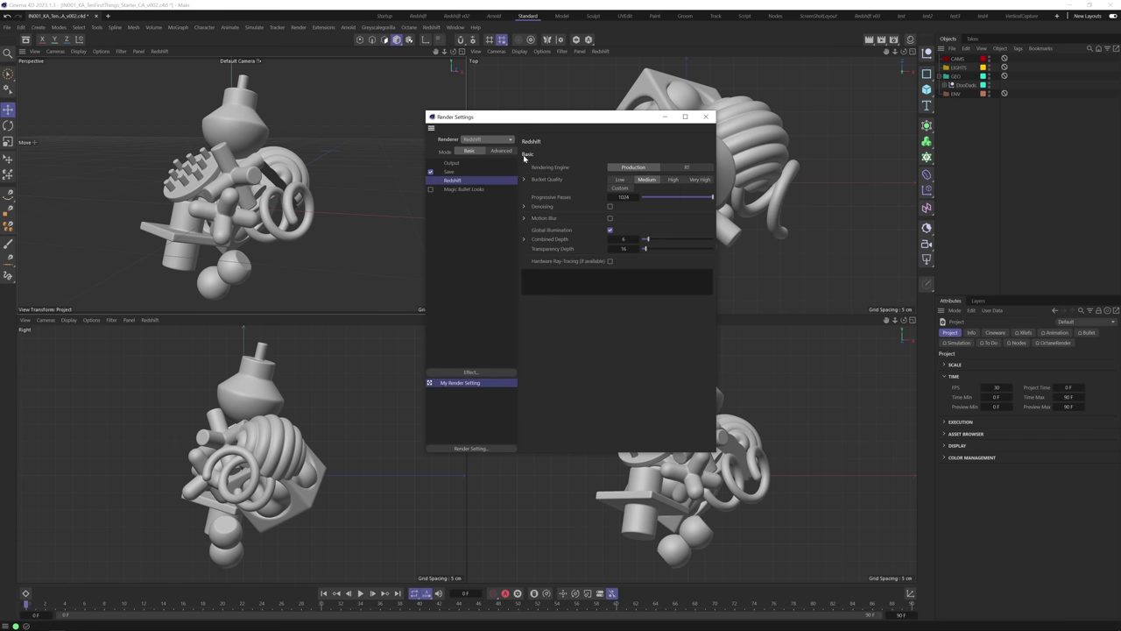
drag(600, 120, 589, 115)
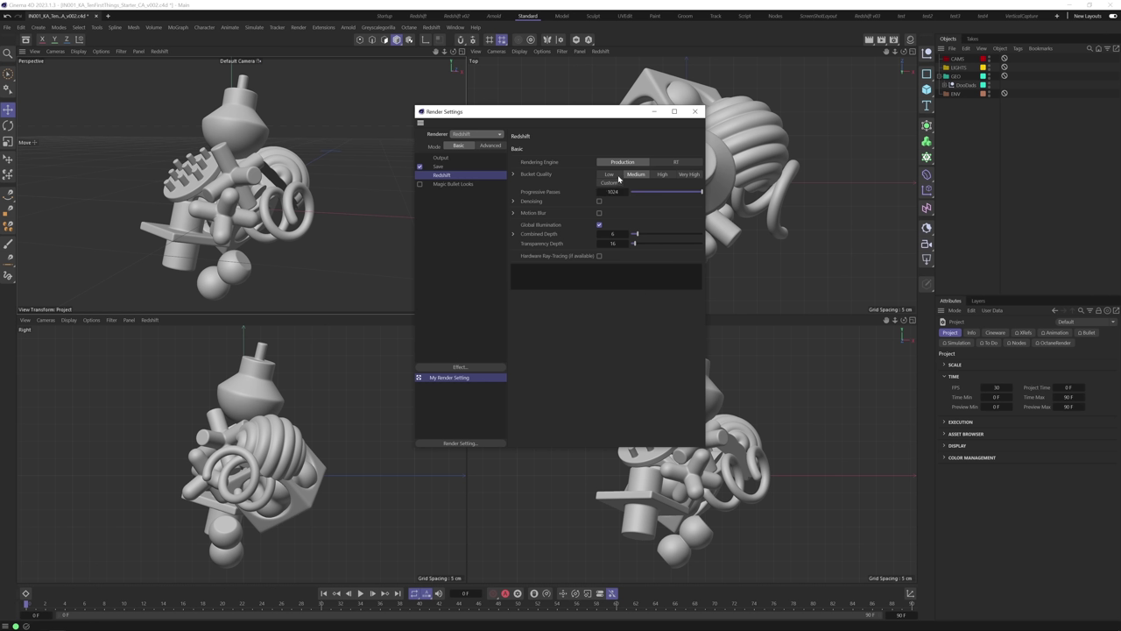
Set the Redshift Bucket Quality to Low and Progressive Passes to 128.
click(611, 176)
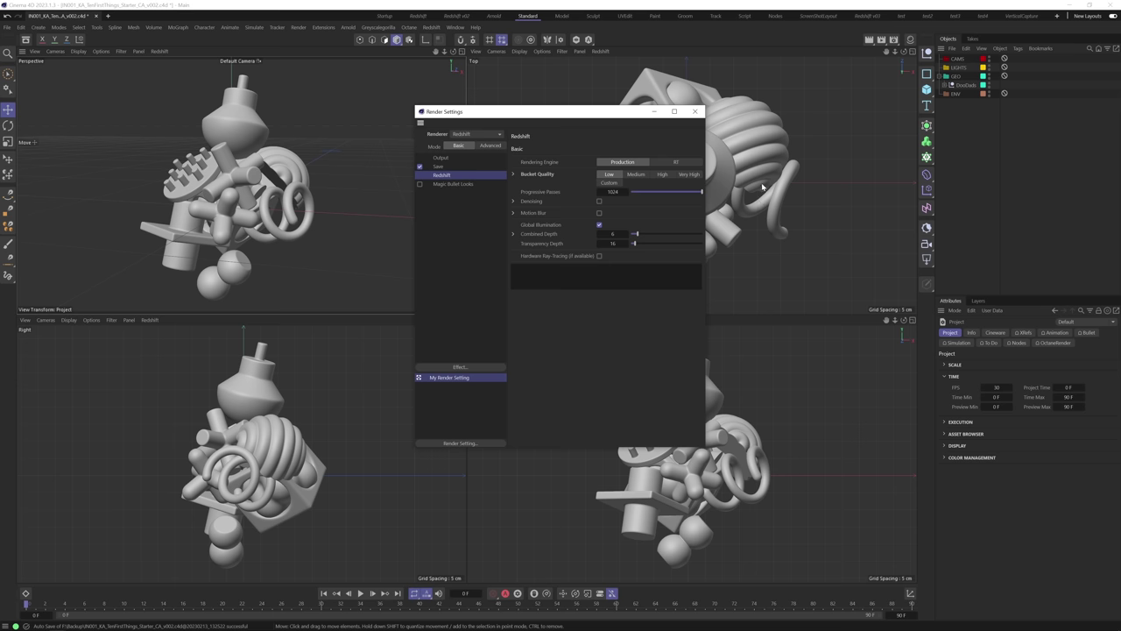
click(514, 174)
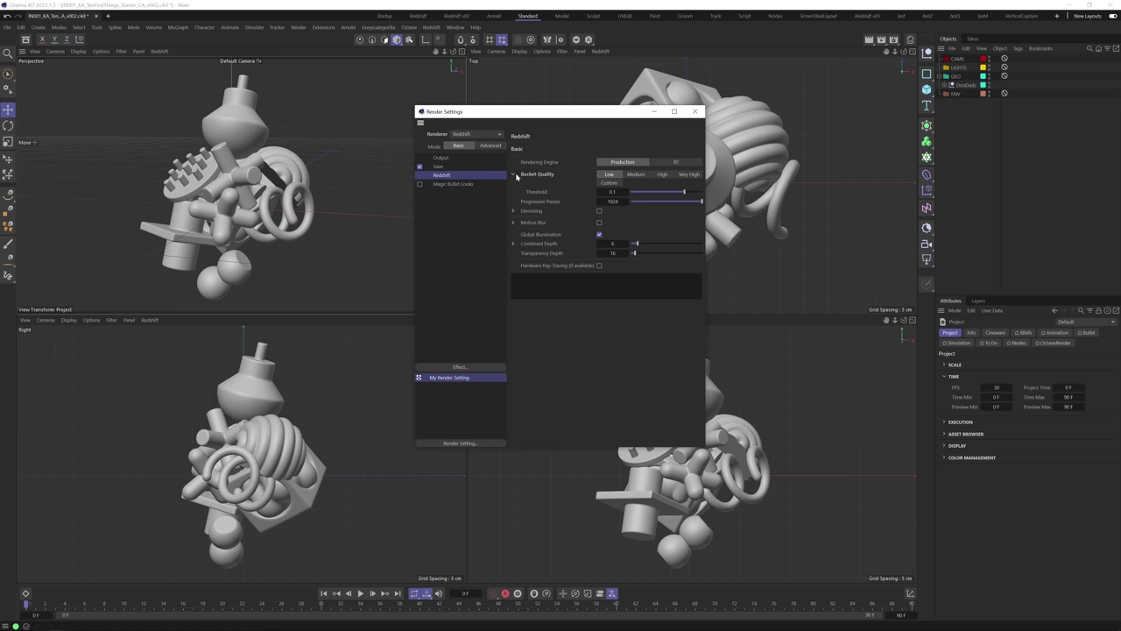
click(514, 174)
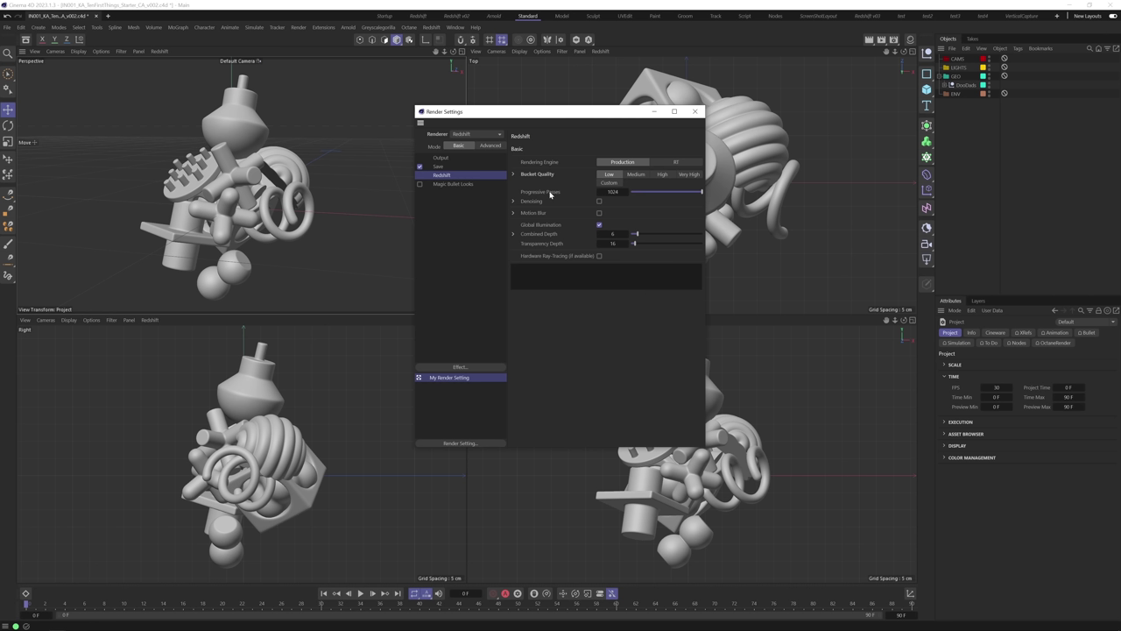
double_click(613, 191)
text(128)
key(Return)
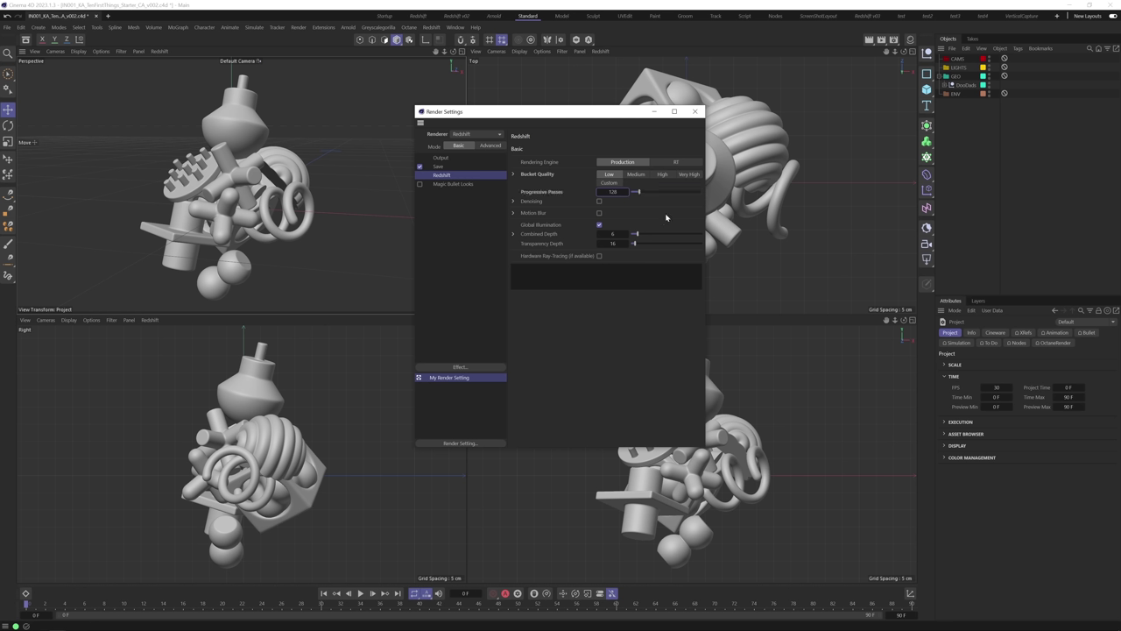
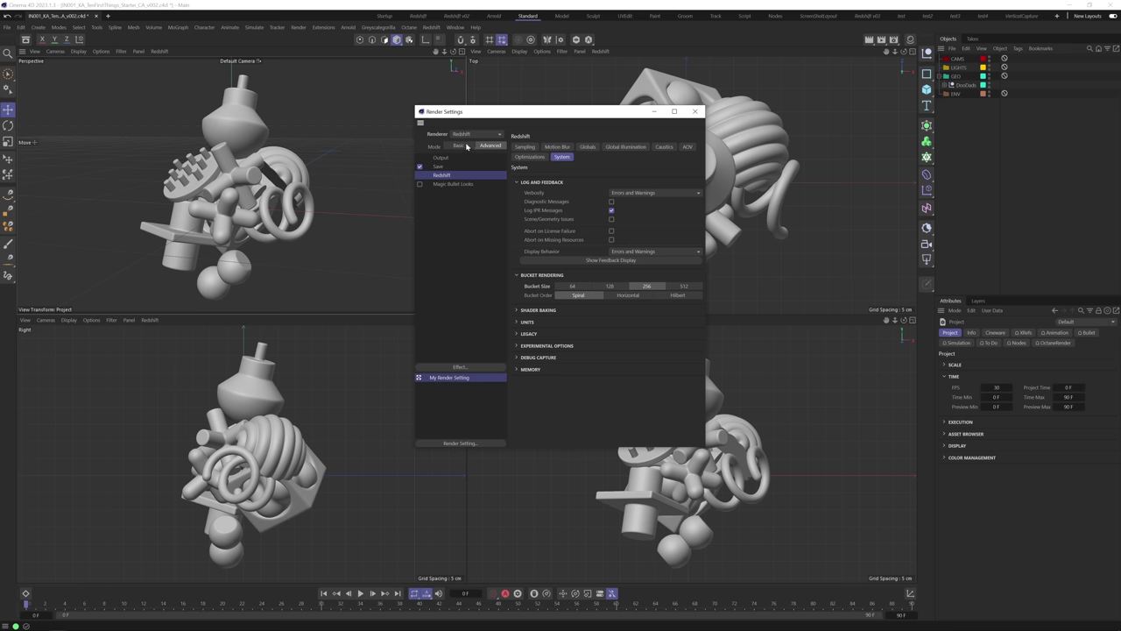
Compare the basic and advanced Redshift settings and examine the advanced Globals options.
click(461, 146)
click(492, 144)
click(587, 146)
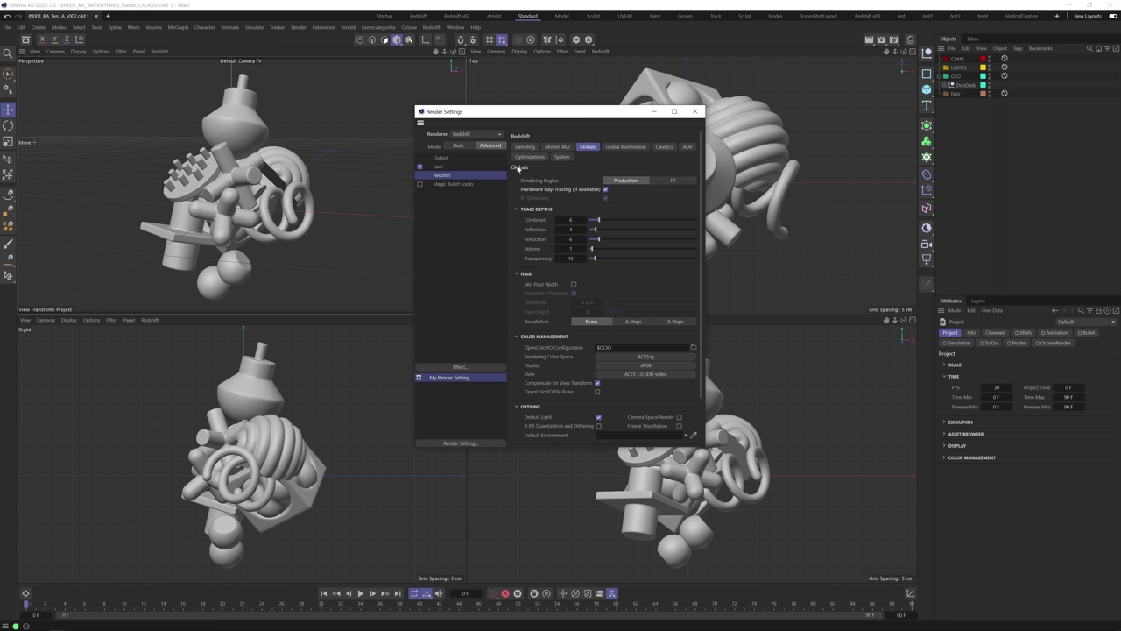
Save My Render Setting as a render preset named Redshift Starter.
right_click(459, 382)
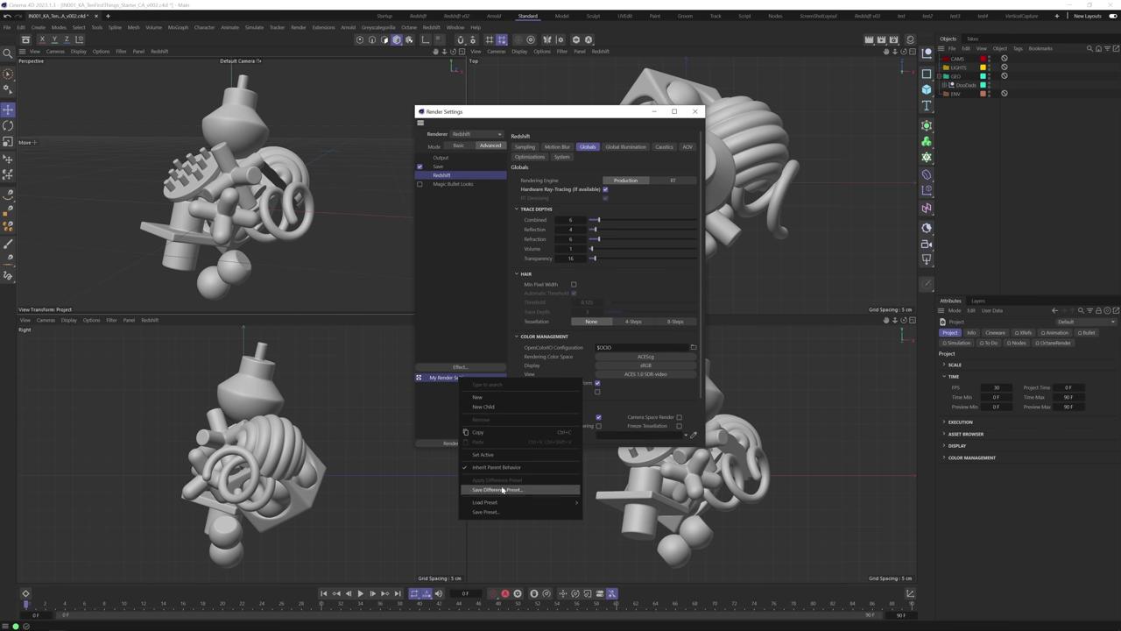
click(504, 512)
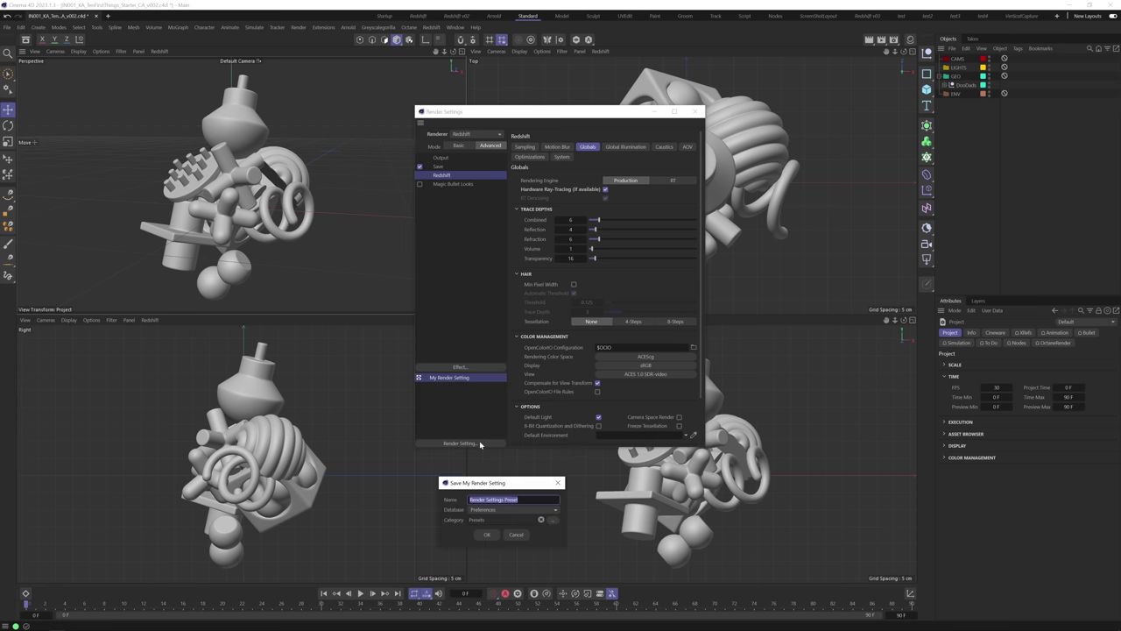
text(Redshift Starter)
click(487, 534)
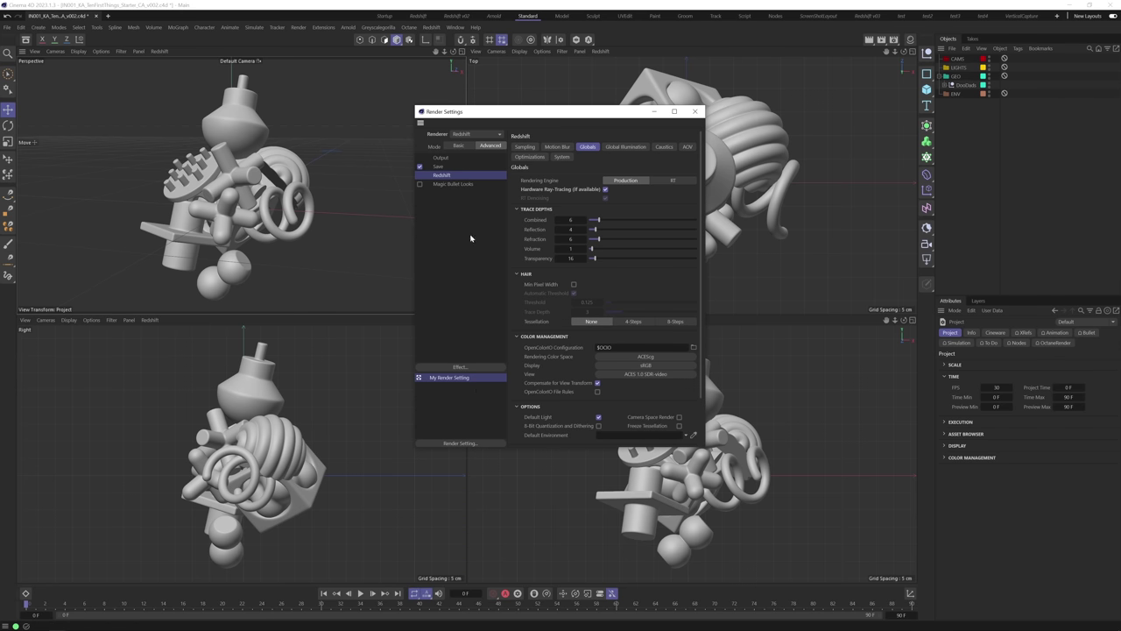
Load the saved Redshift Starter preset as an additional render setting.
right_click(453, 378)
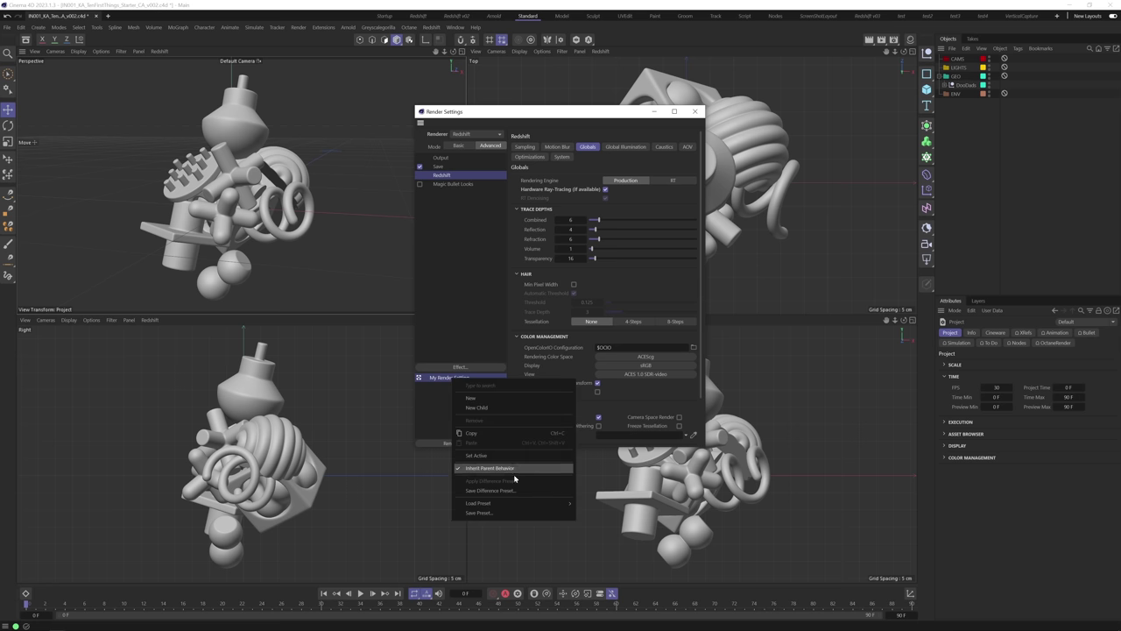
mouse_move(510, 503)
click(593, 524)
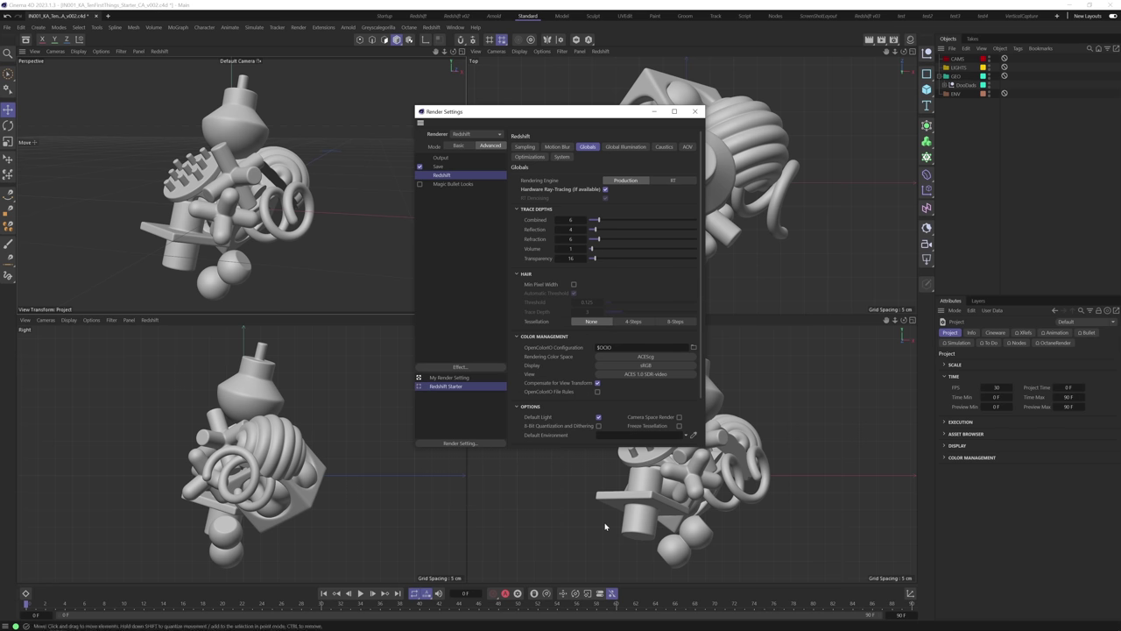
Delete My Render Setting from the render settings list and show the Redshift options in Basic mode.
click(445, 378)
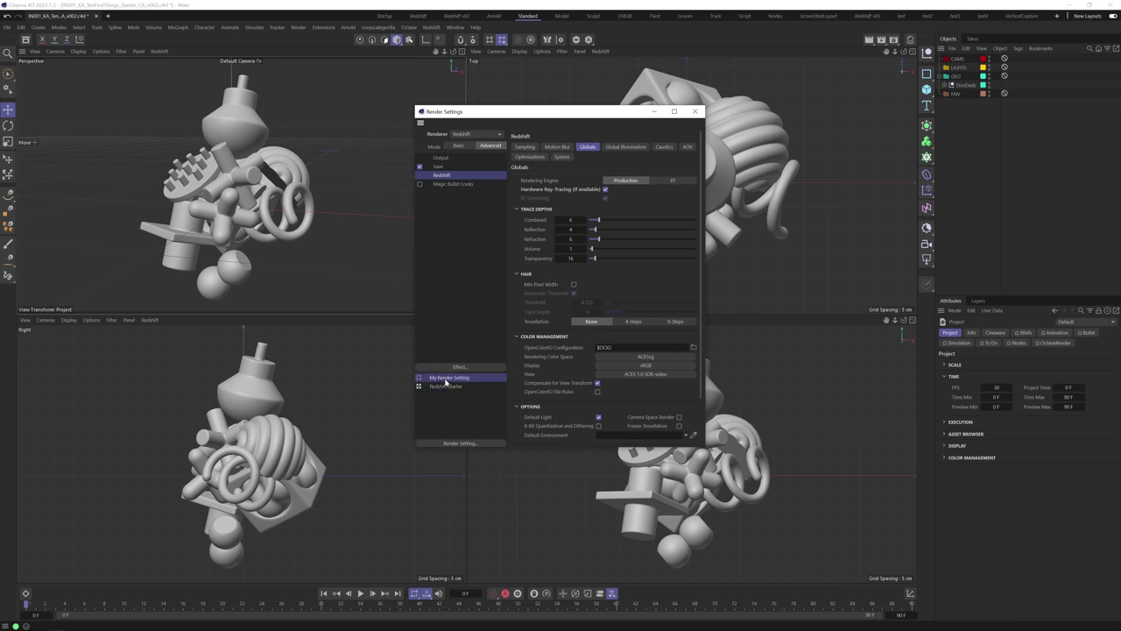
key(Delete)
click(464, 148)
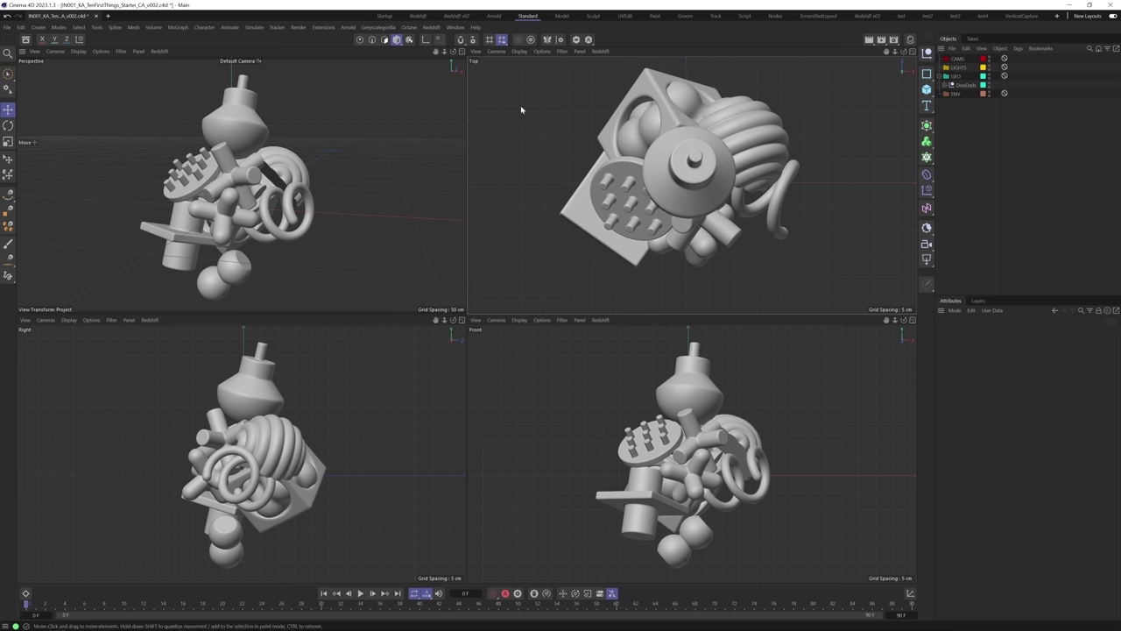
Reopen the render settings to review the Redshift Starter configuration and close them again.
key(ctrl+b)
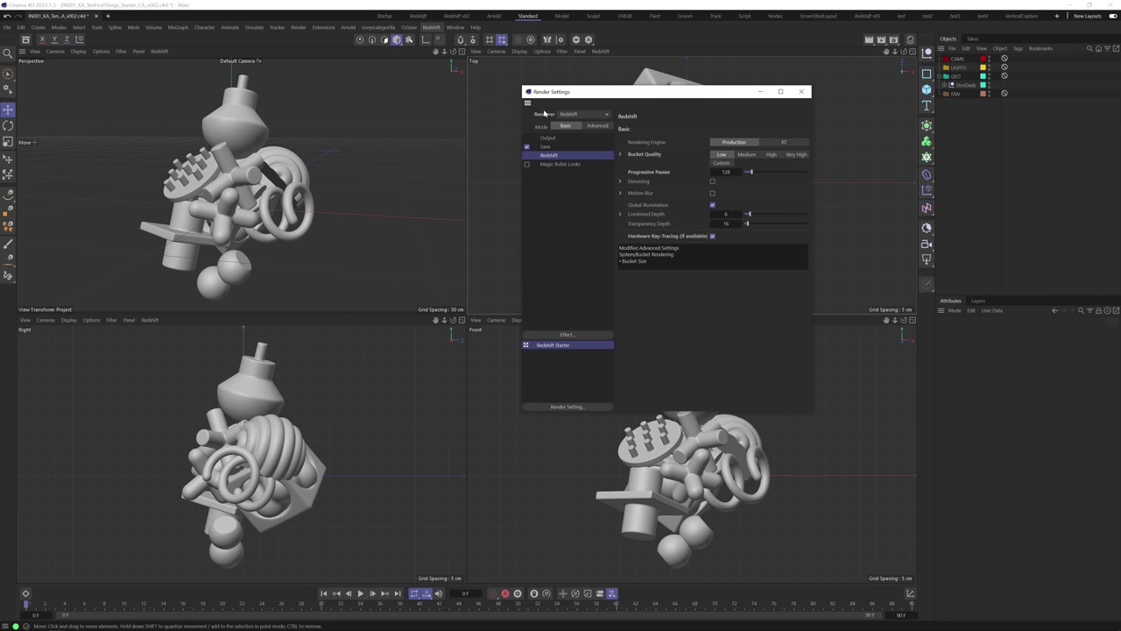
key(Escape)
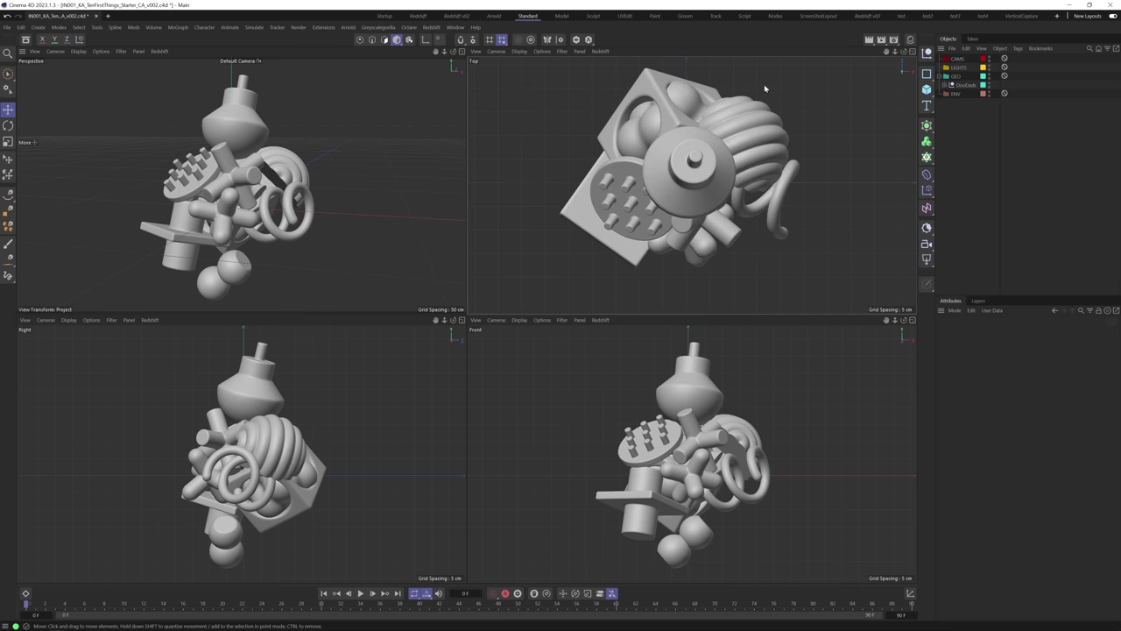
Open the Redshift RenderView and dock it beside the four viewports.
click(431, 27)
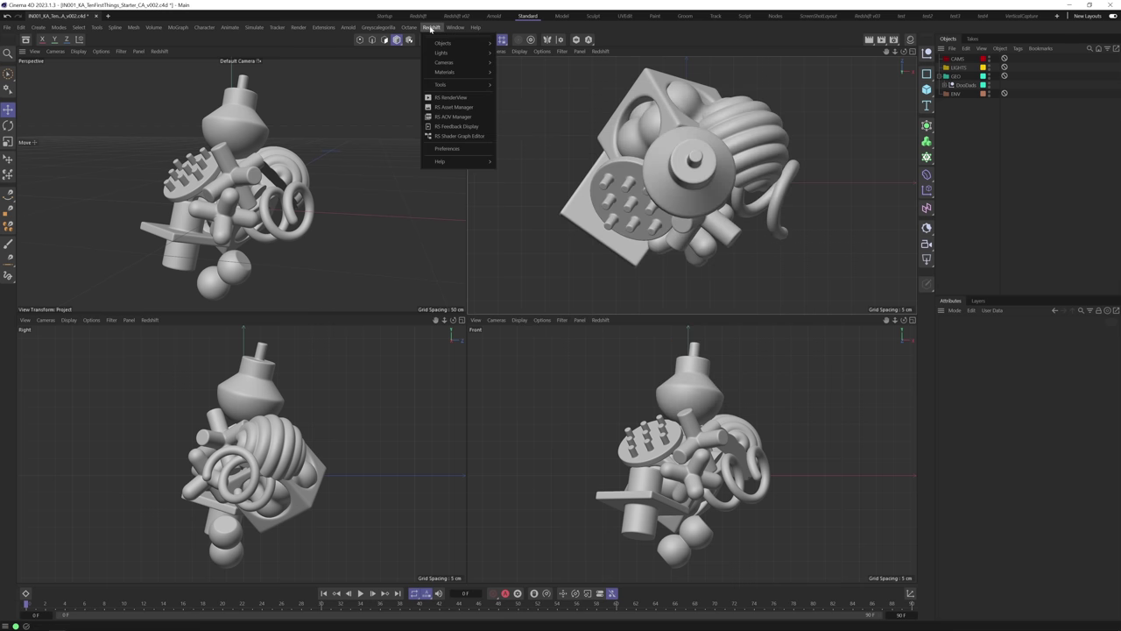
click(451, 101)
drag(496, 97, 475, 122)
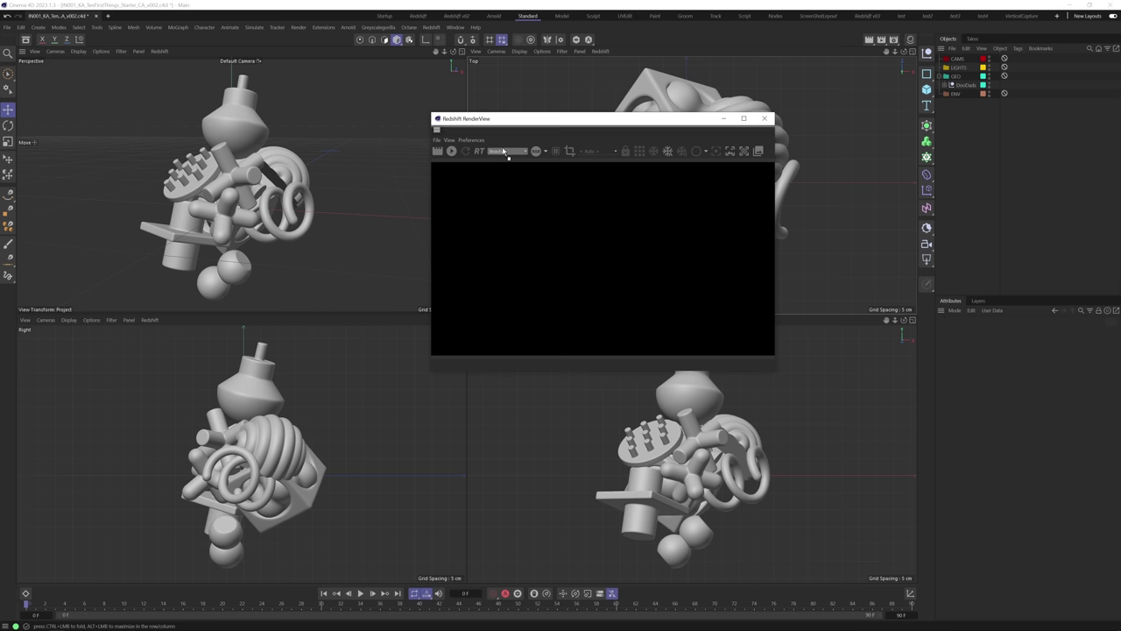
ctrl+click(914, 185)
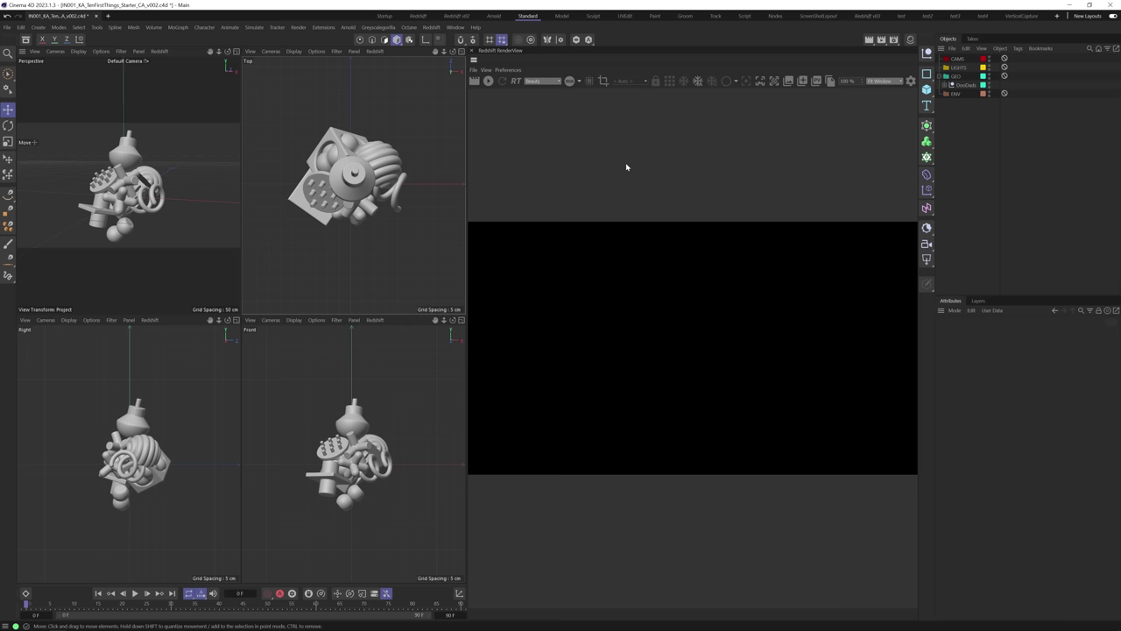
Switch the workspace to the Redshift layout.
click(420, 16)
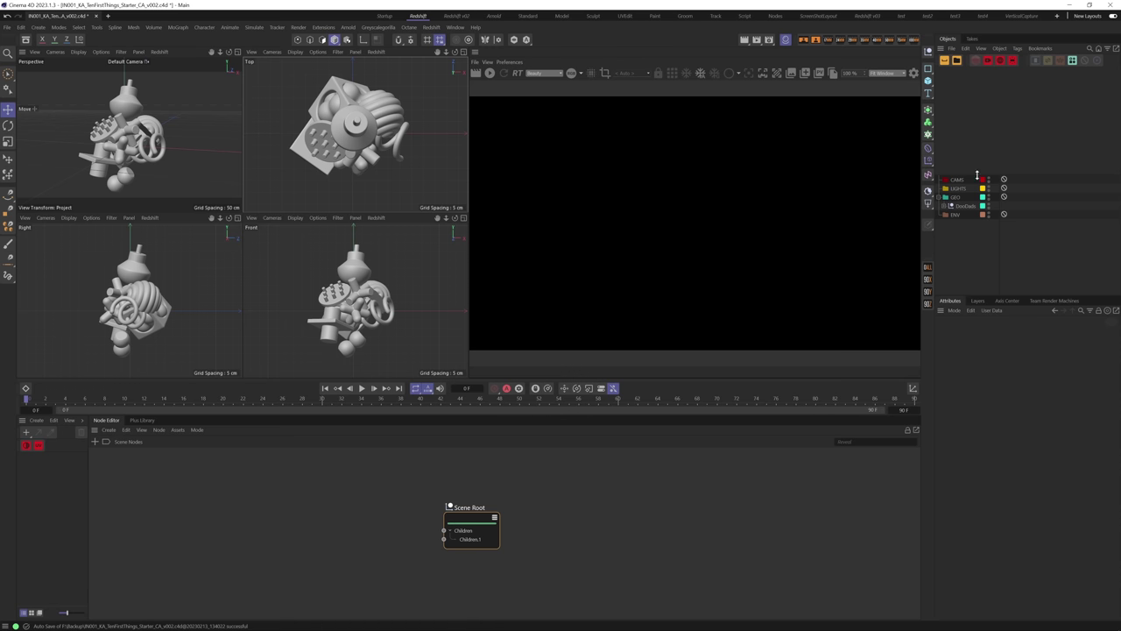
Check the Redshift materials in the Plus Library and return to the Node Editor.
scroll(990, 149, down, 3)
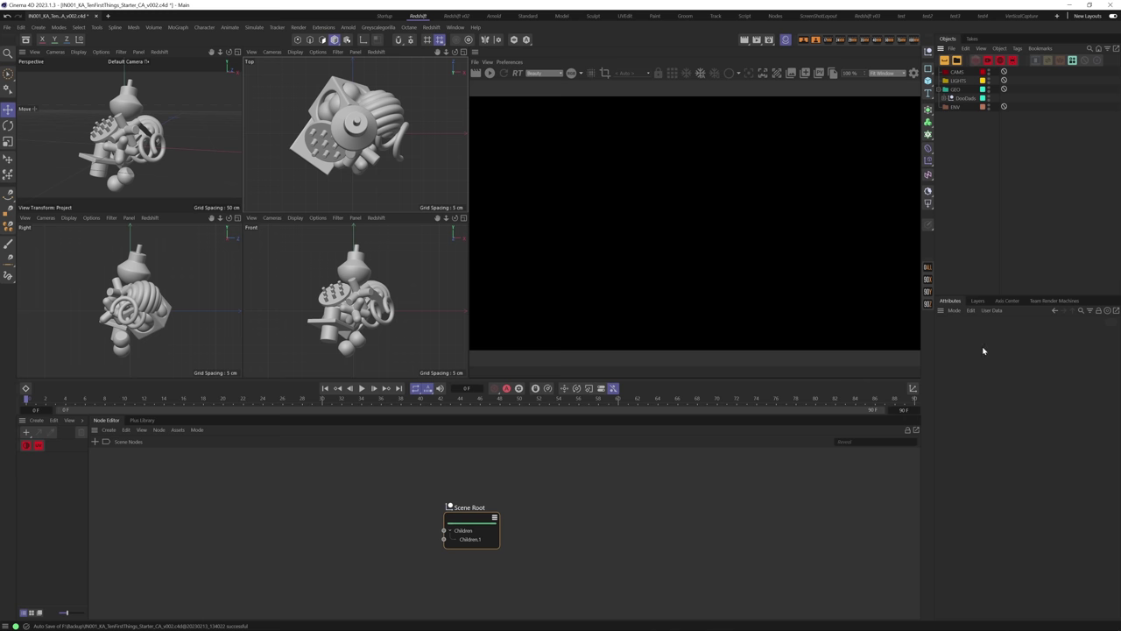
click(138, 421)
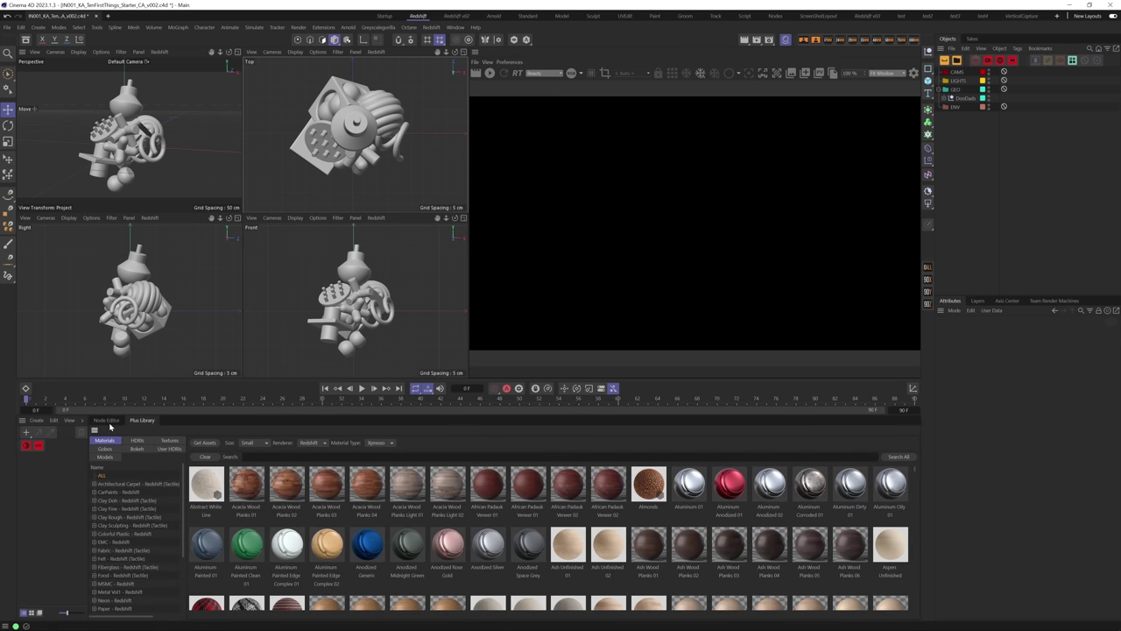
click(106, 421)
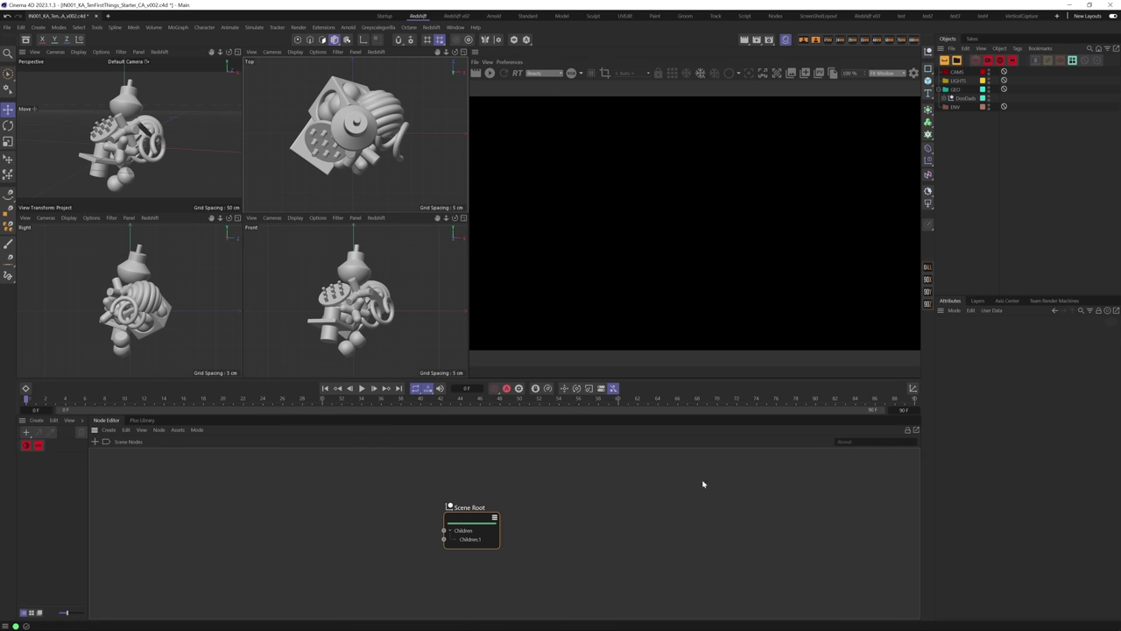
Create a Redshift Standard material so its node graph opens in the Node Editor.
click(37, 421)
mouse_move(53, 471)
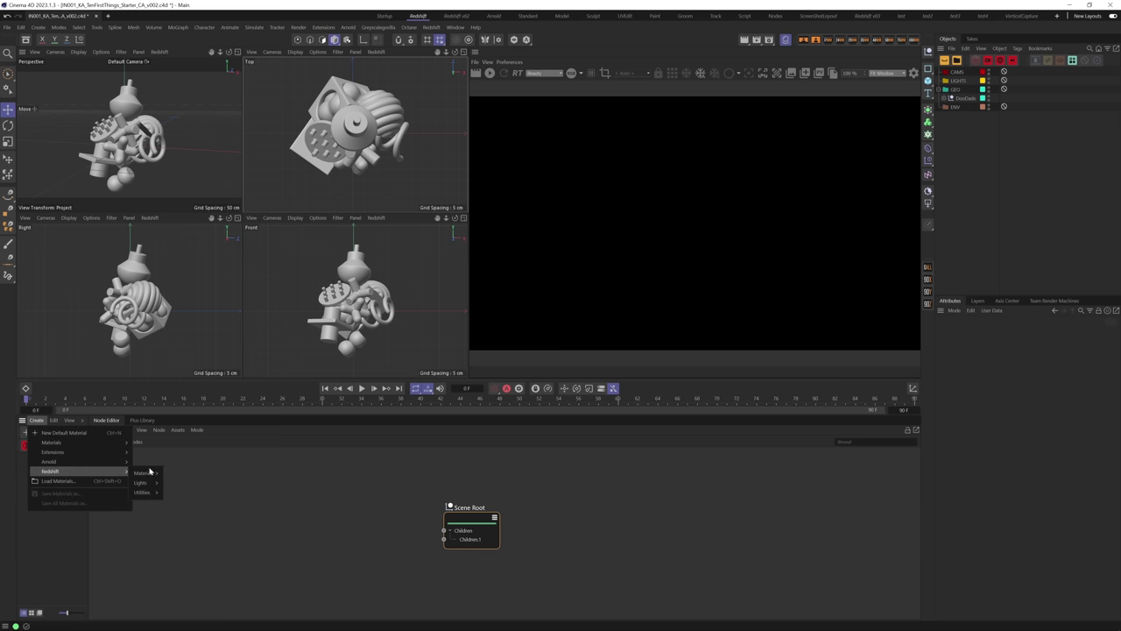
click(179, 474)
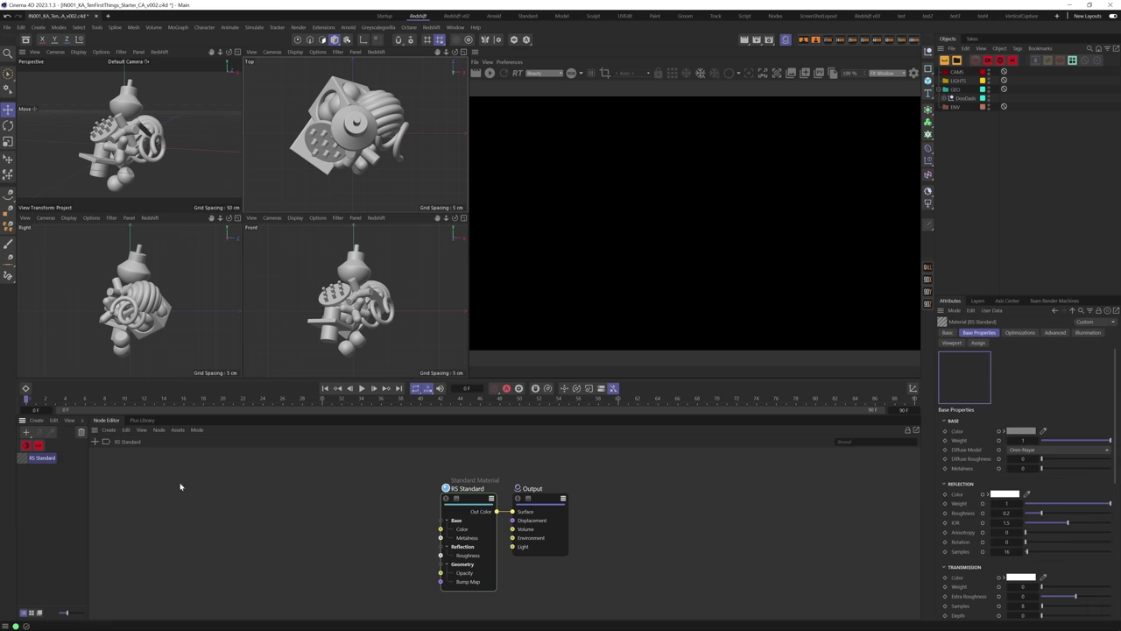
Review the Redshift preferences, close them and inspect the new material's Output node.
click(20, 27)
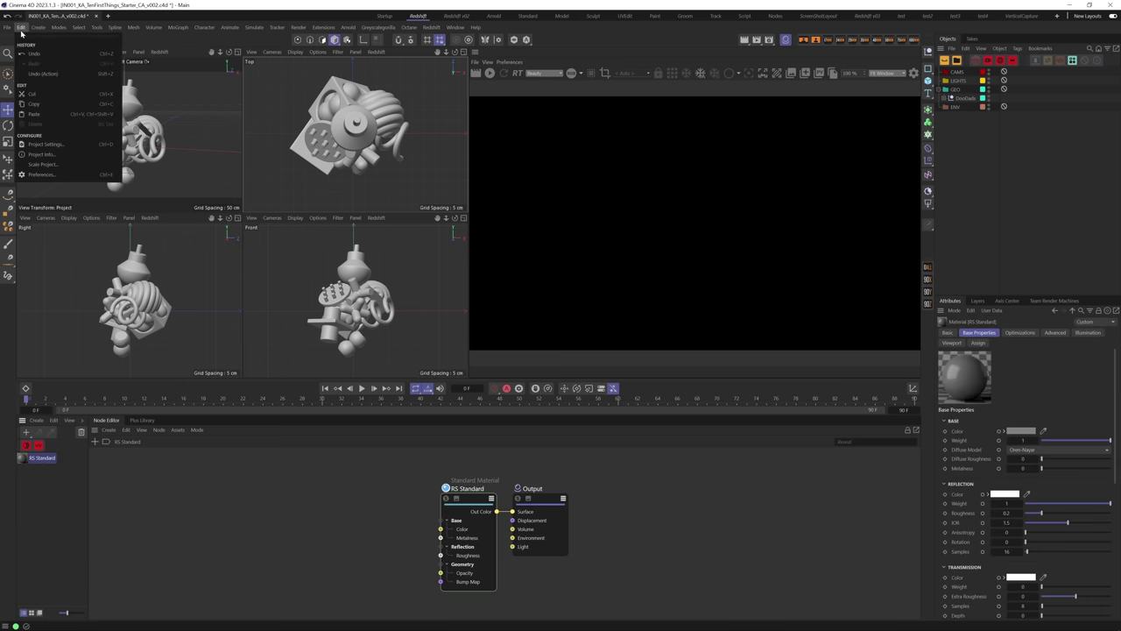
click(52, 180)
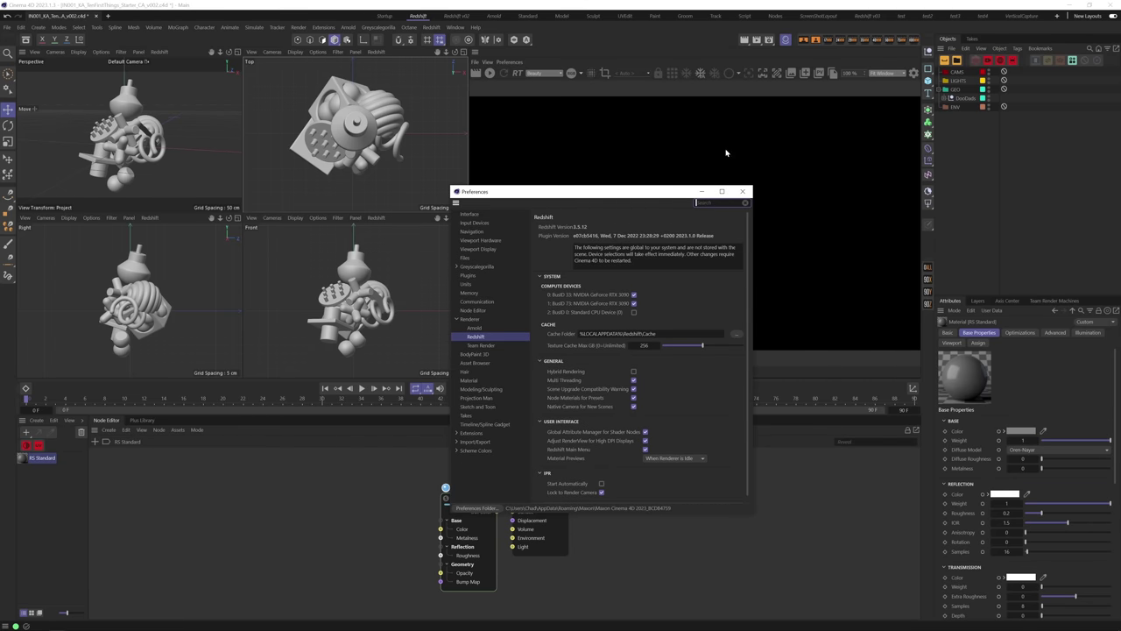
click(743, 191)
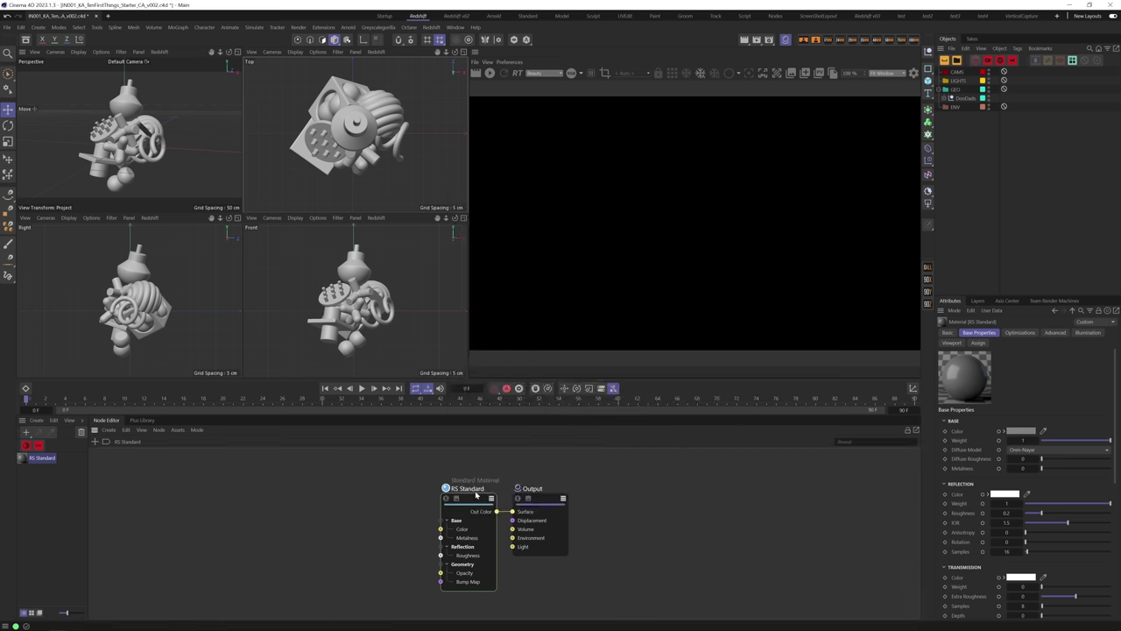
click(543, 504)
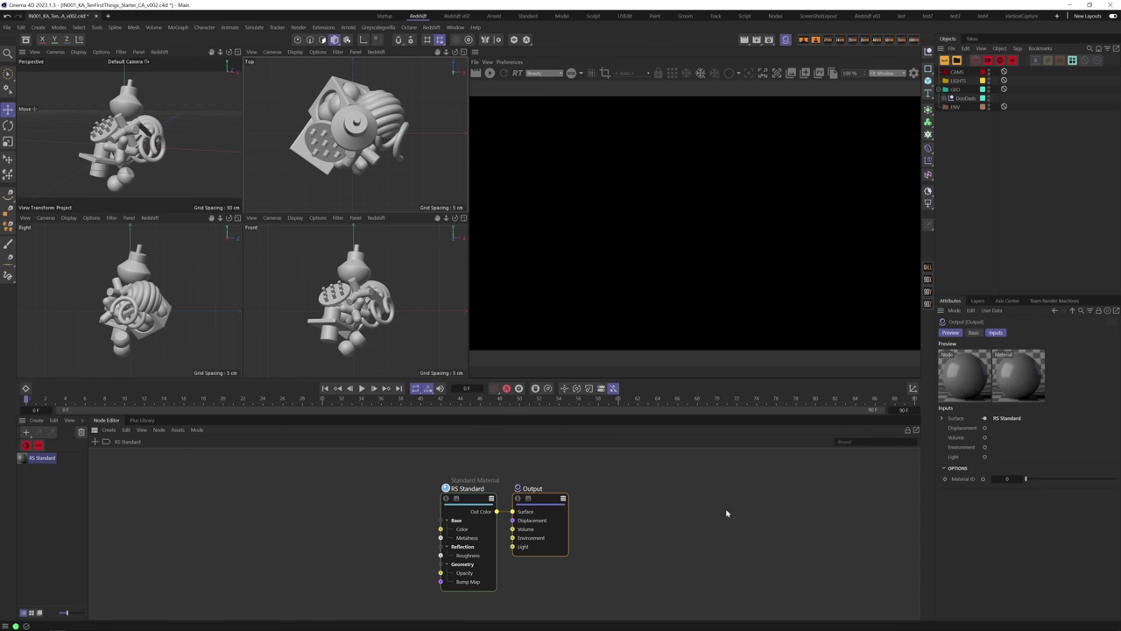
Save the current workspace arrangement as the startup layout.
click(455, 27)
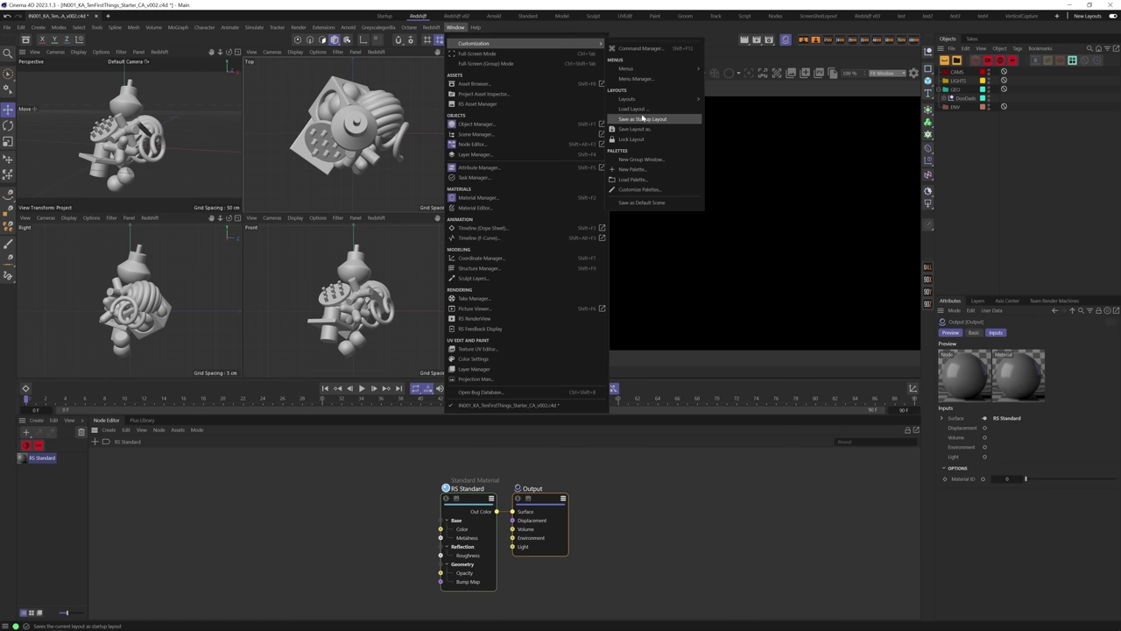
mouse_move(476, 27)
click(656, 120)
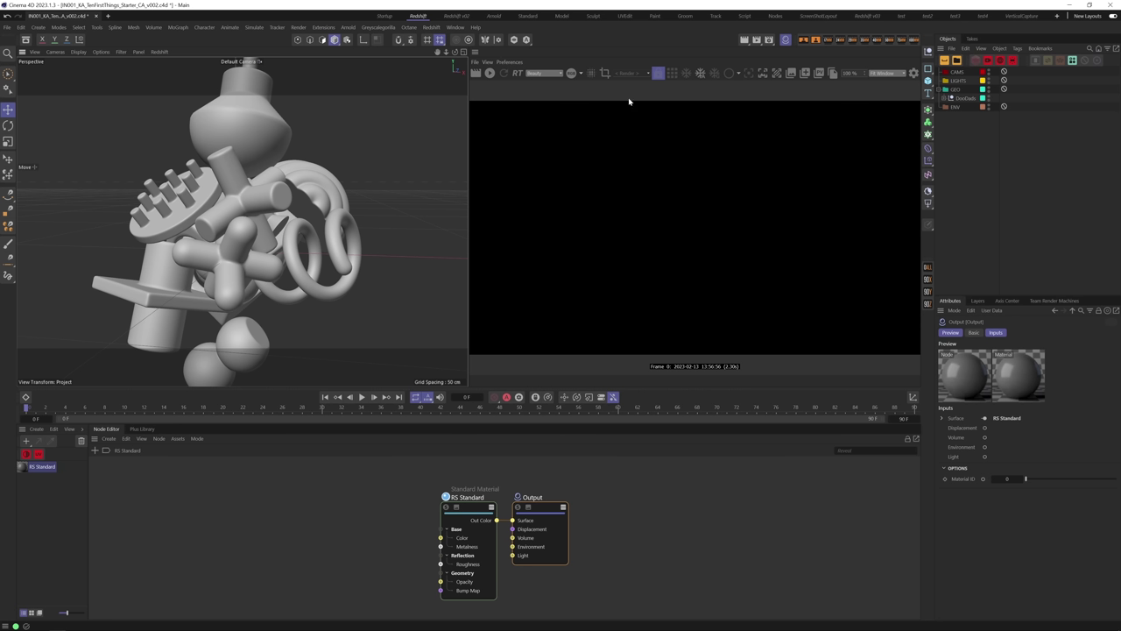
Start the interactive Redshift render of the model in the RenderView.
click(490, 72)
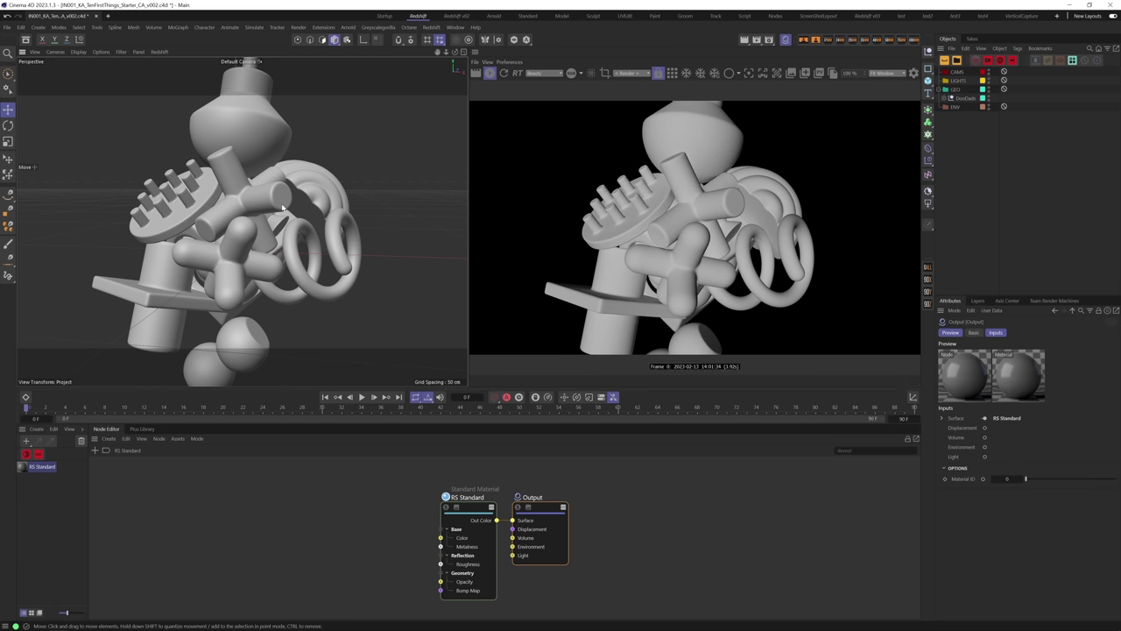
alt+drag(289, 175, 459, 75)
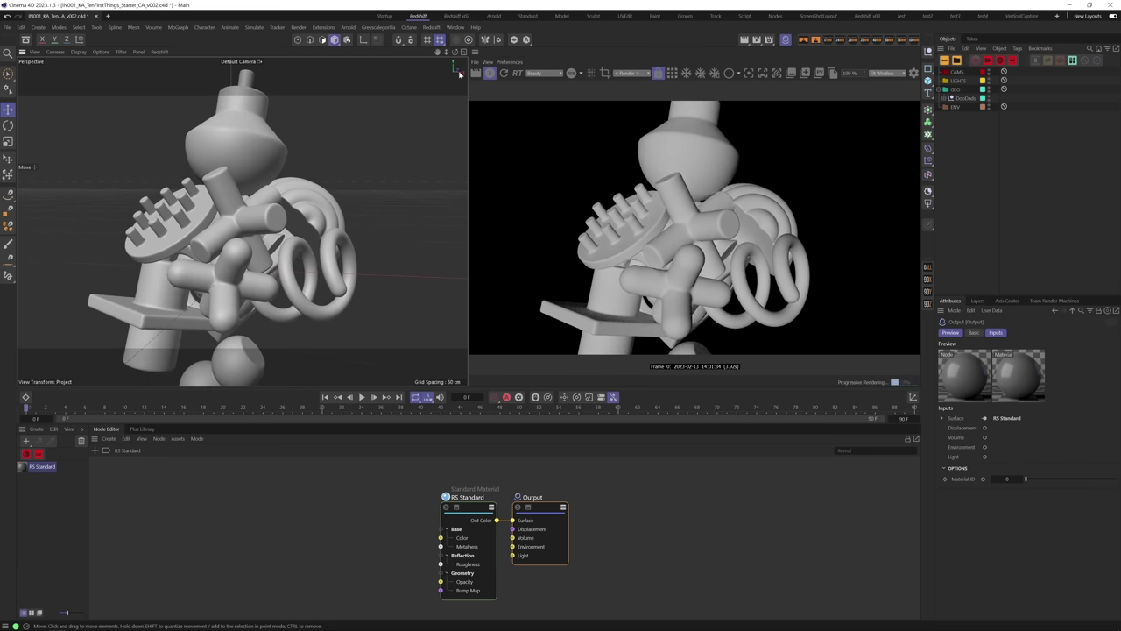
Compare progressive and bucket rendering in the RenderView alongside the Redshift render settings, and close the settings.
key(ctrl+b)
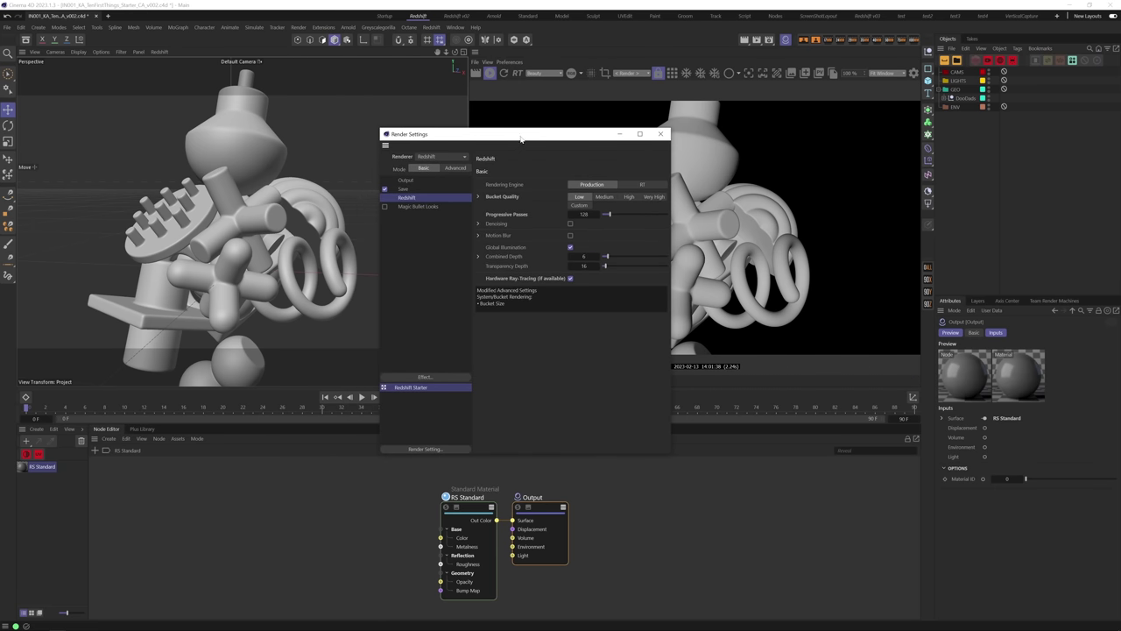
drag(521, 139, 530, 328)
alt+drag(254, 176, 293, 167)
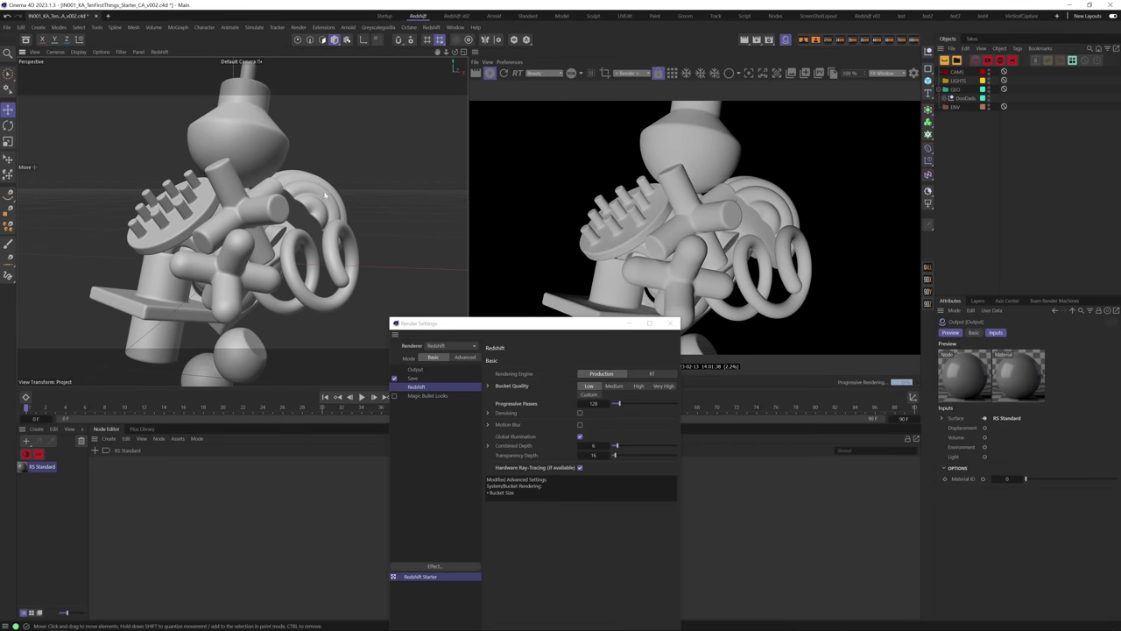
mouse_move(241, 140)
alt+mouse_down()
mouse_move(228, 132)
mouse_move(240, 129)
mouse_move(240, 151)
alt+mouse_up()
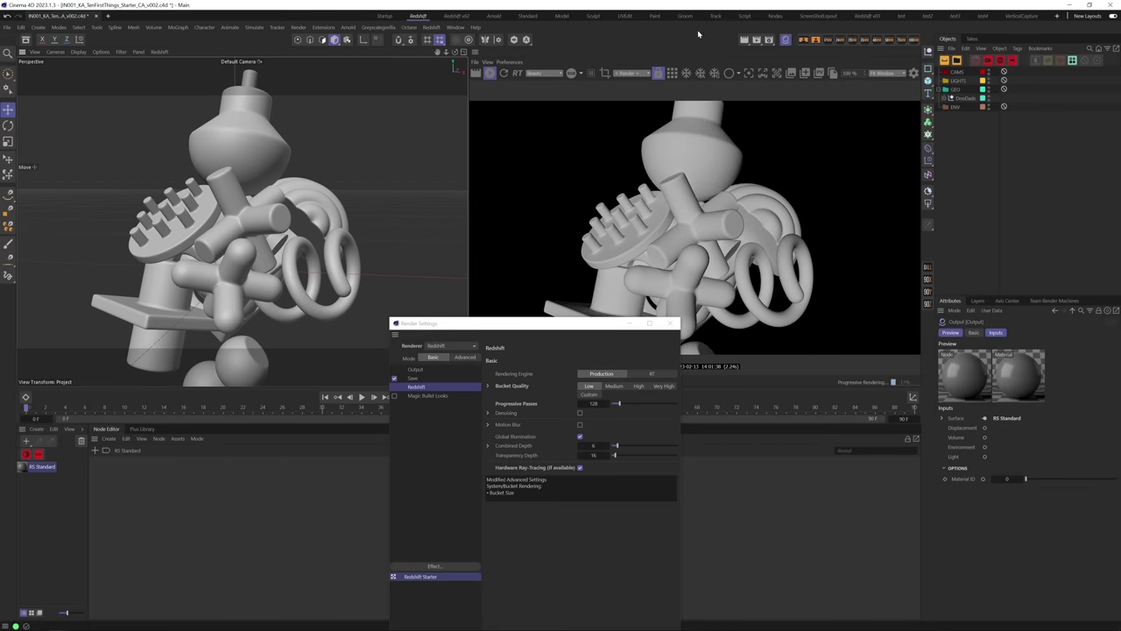
click(672, 73)
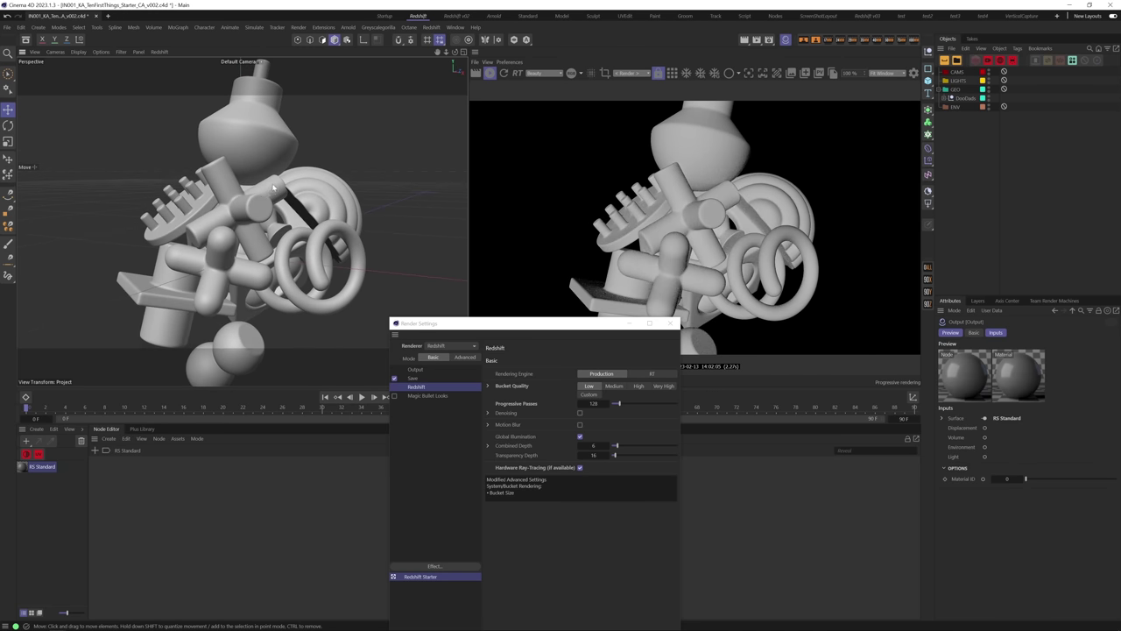
click(671, 324)
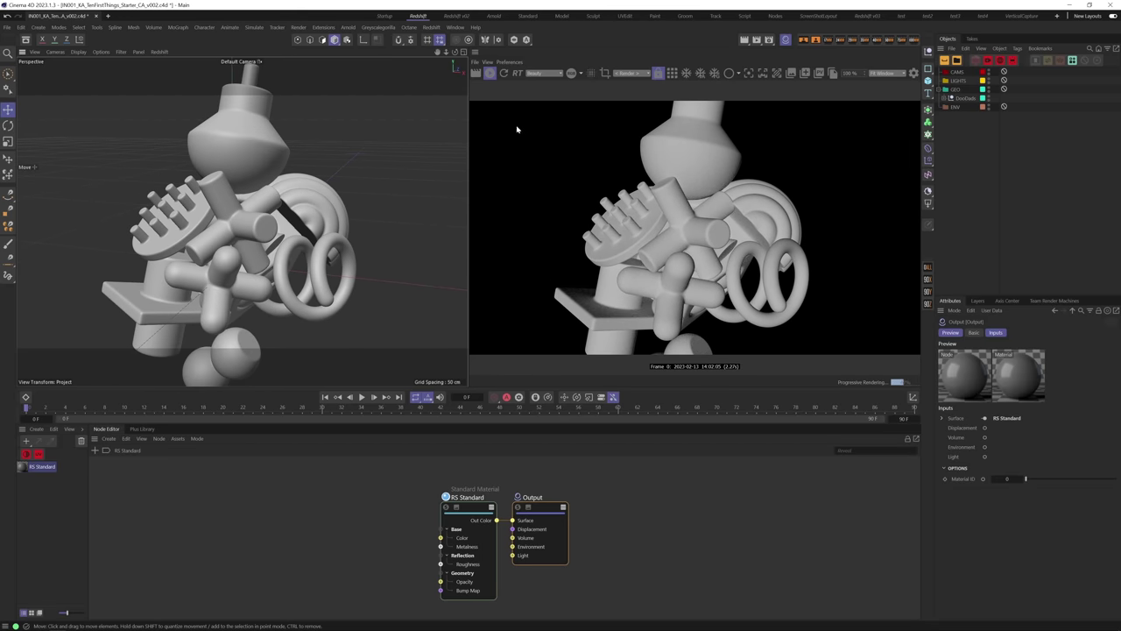
Set the RenderView's IPR Undersampling to 3 and test how the preview responds while orbiting the model.
click(487, 62)
click(488, 63)
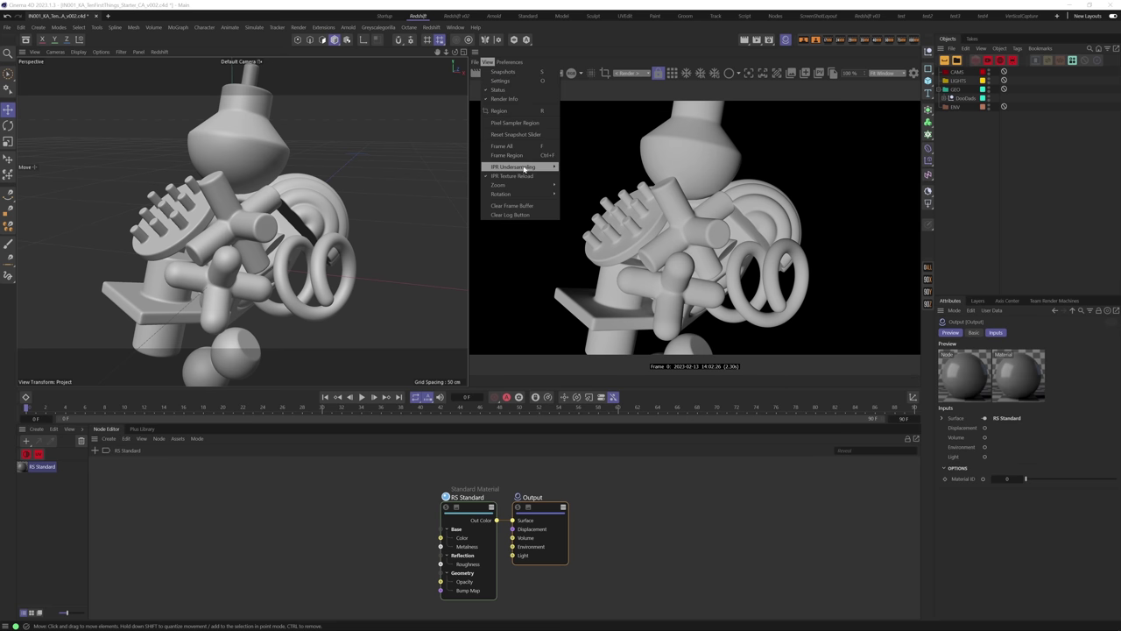
mouse_move(526, 167)
click(567, 194)
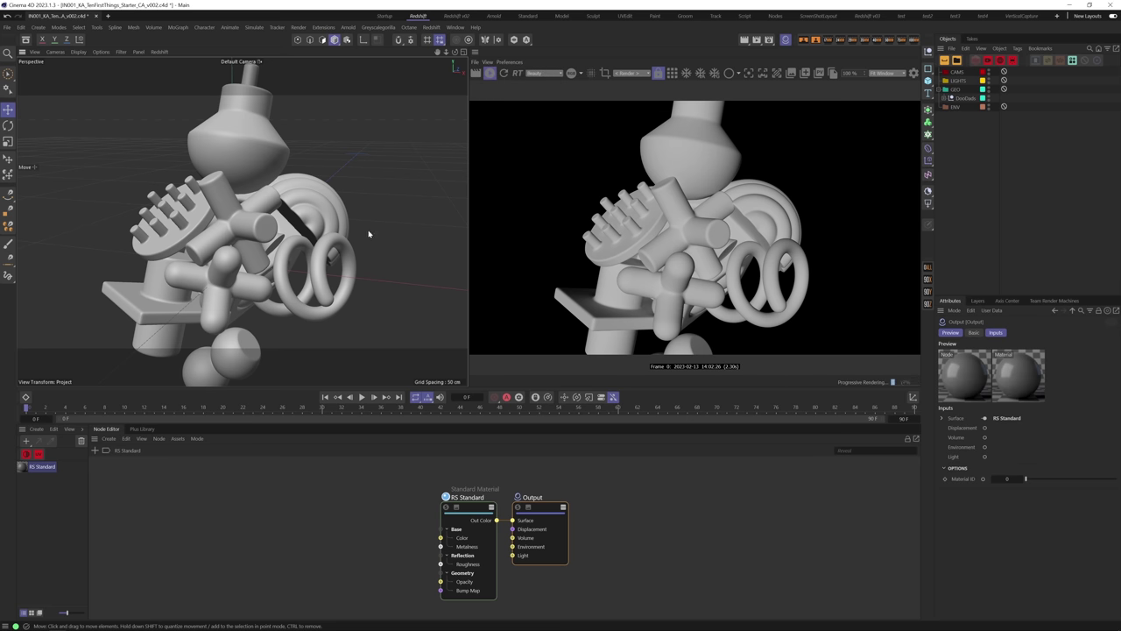
alt+drag(369, 233, 267, 239)
Try an IPR Undersampling of 5 while orbiting the model, and set it back to 3.
click(487, 61)
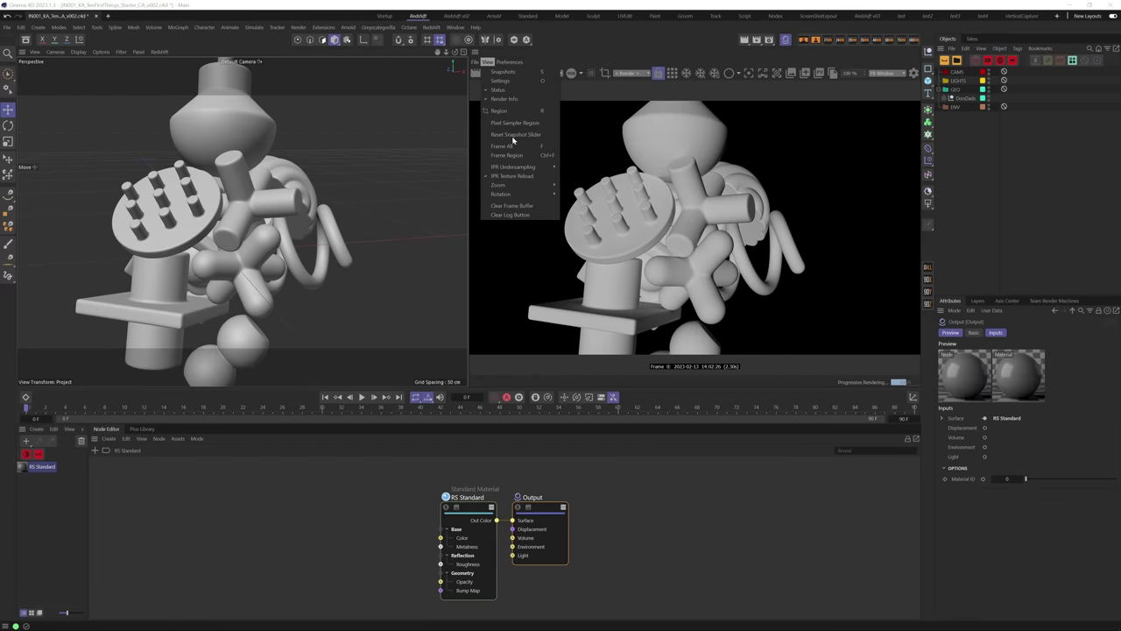
mouse_move(517, 166)
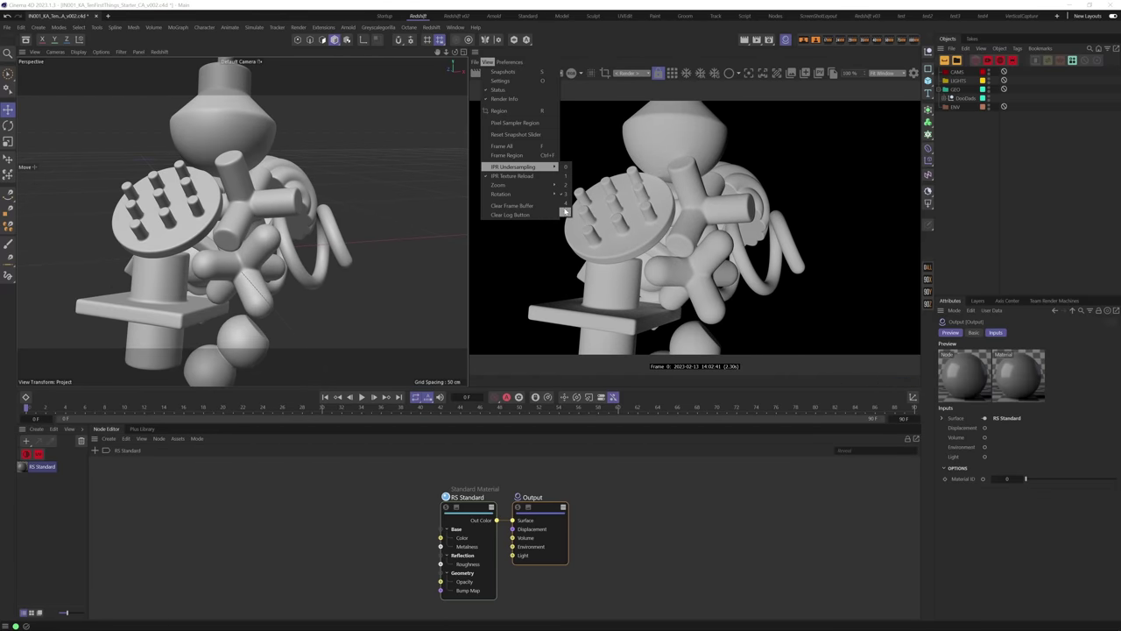
click(565, 210)
alt+drag(333, 203, 294, 208)
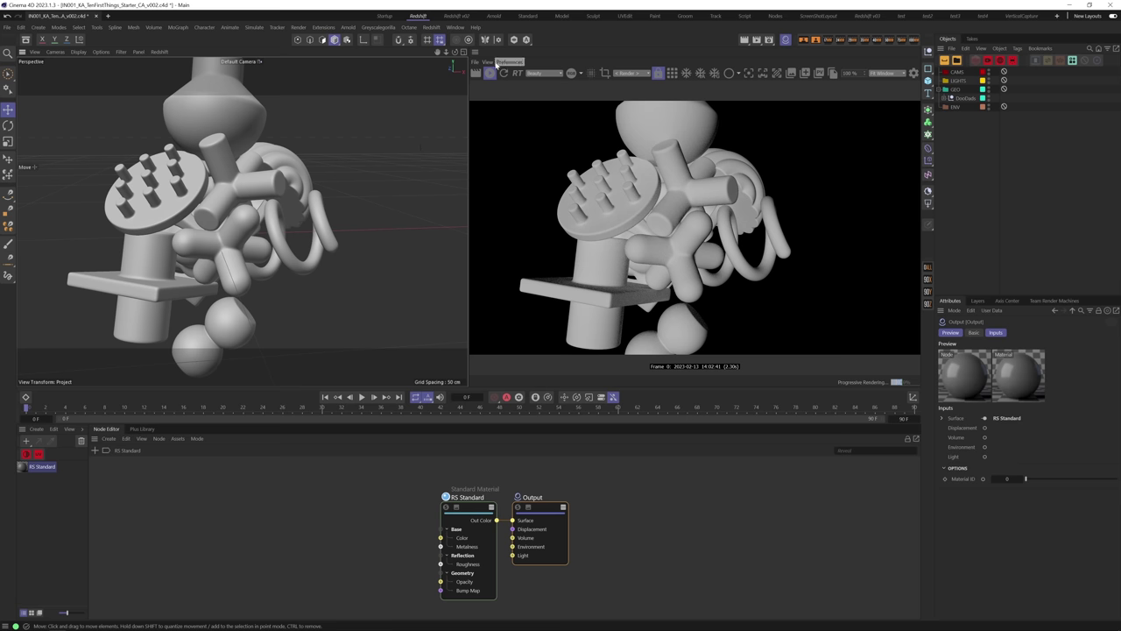
click(487, 62)
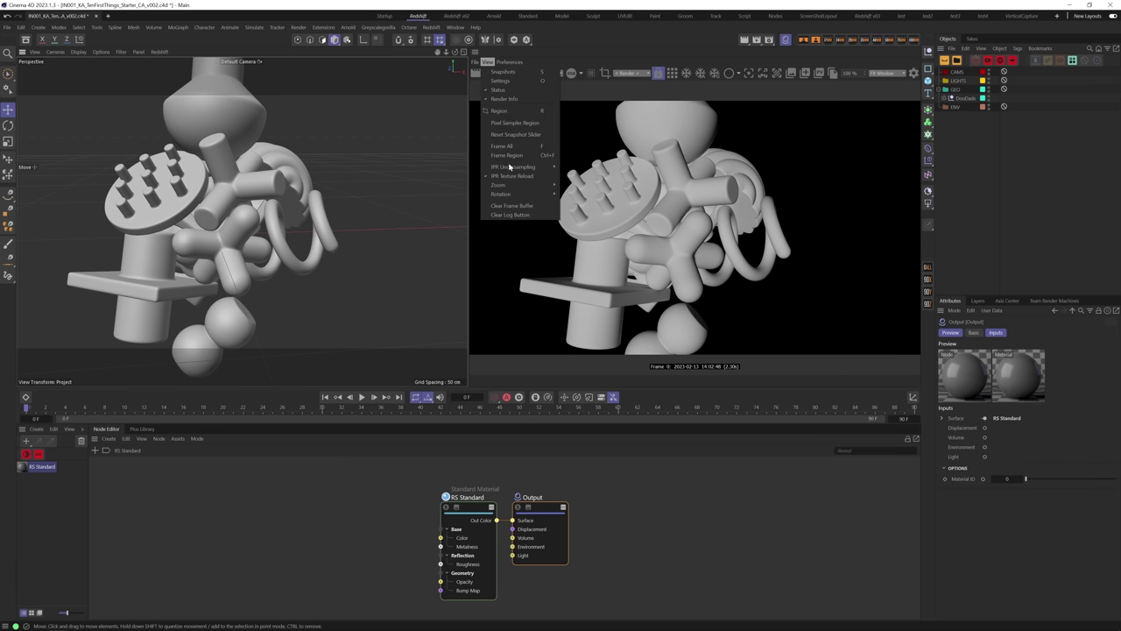
click(565, 195)
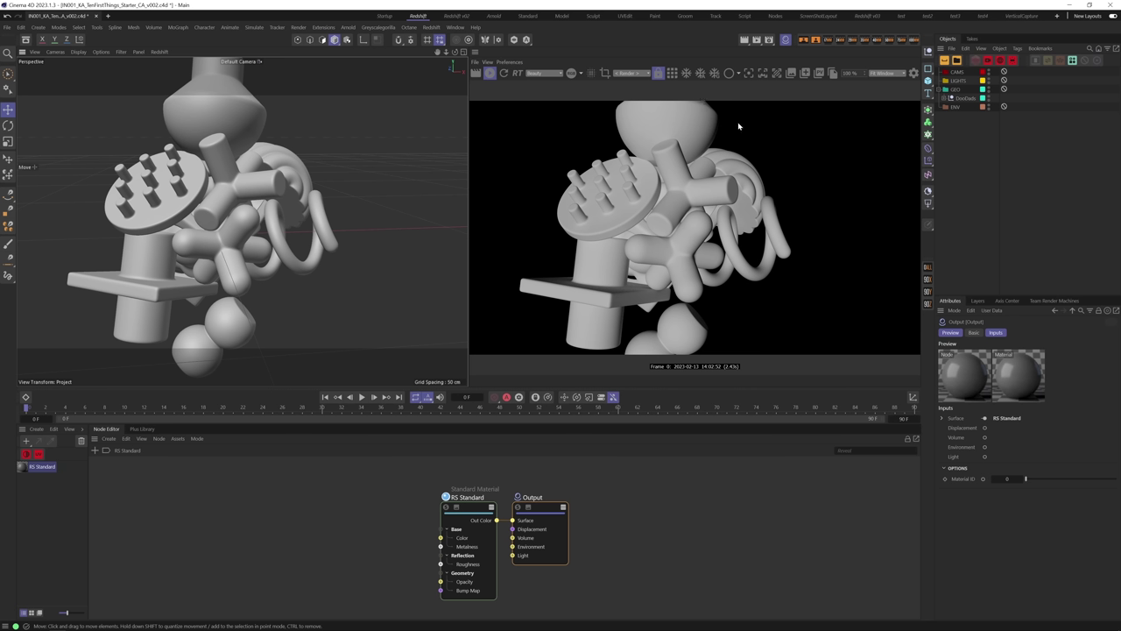
Enable bucket rendering and render the current frame in the RenderView.
click(672, 73)
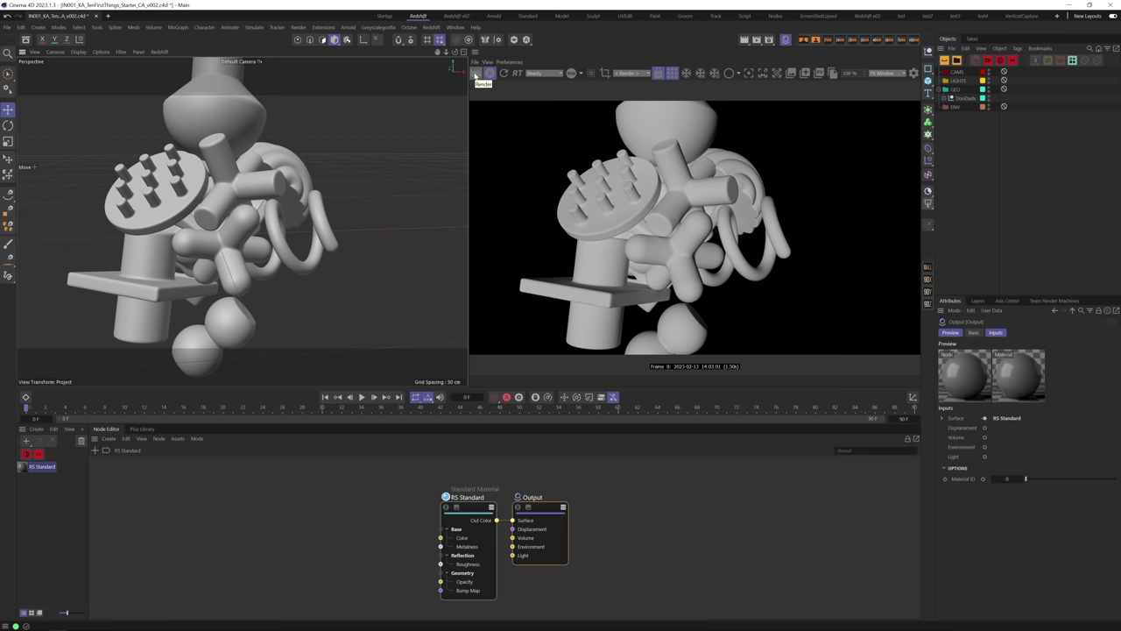
click(476, 74)
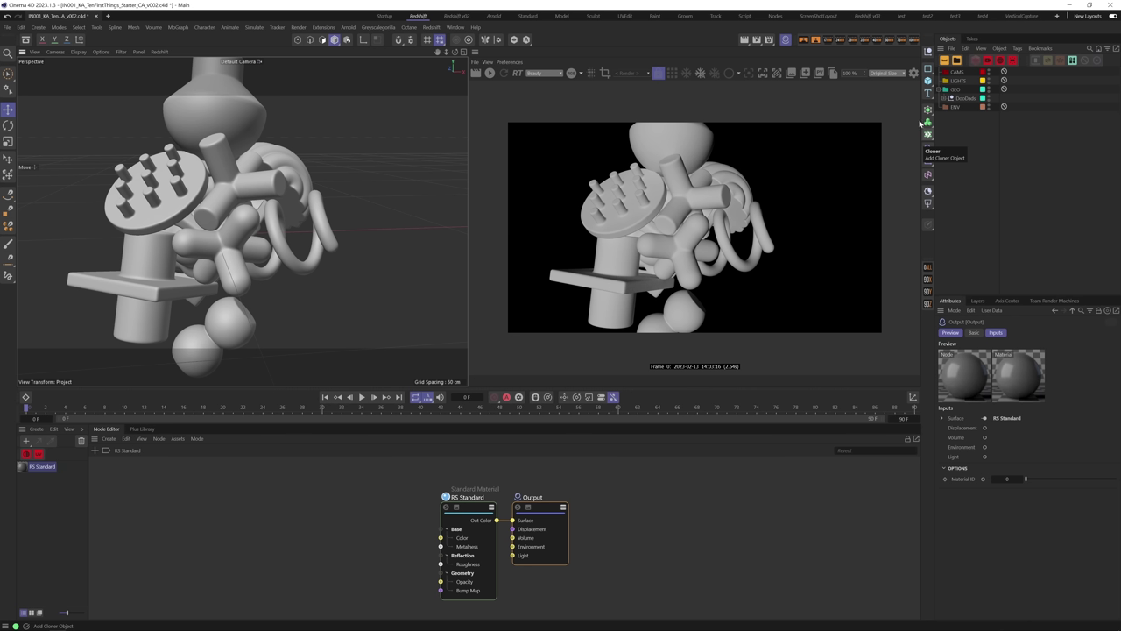
Send a snapshot of the rendered frame to the Picture Viewer, view it there and close the viewer.
click(819, 73)
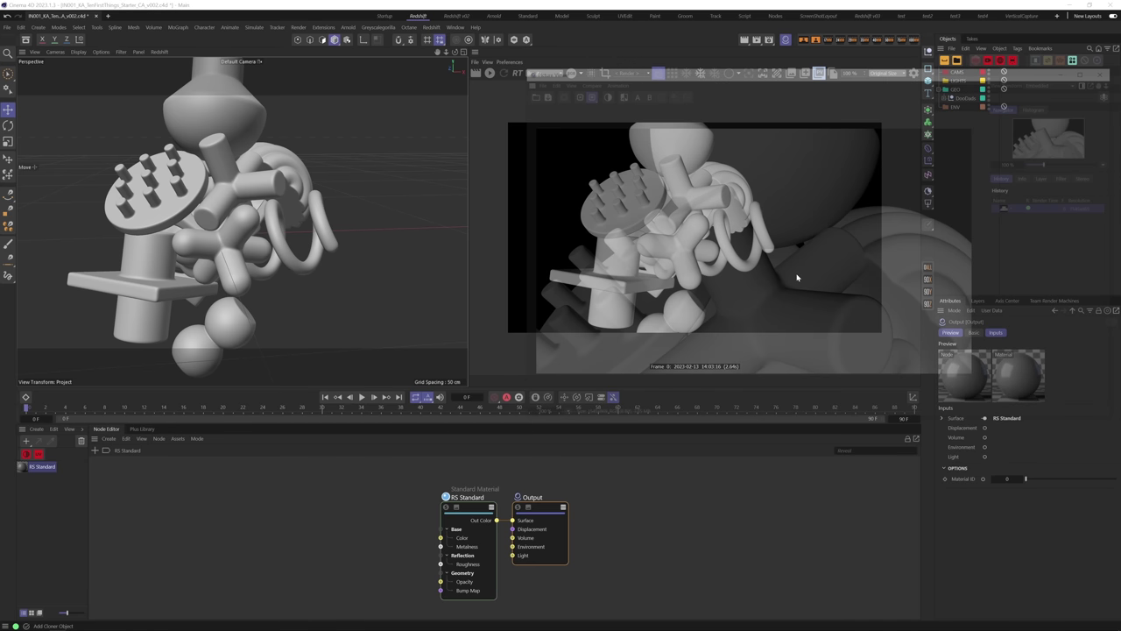
drag(791, 75, 545, 189)
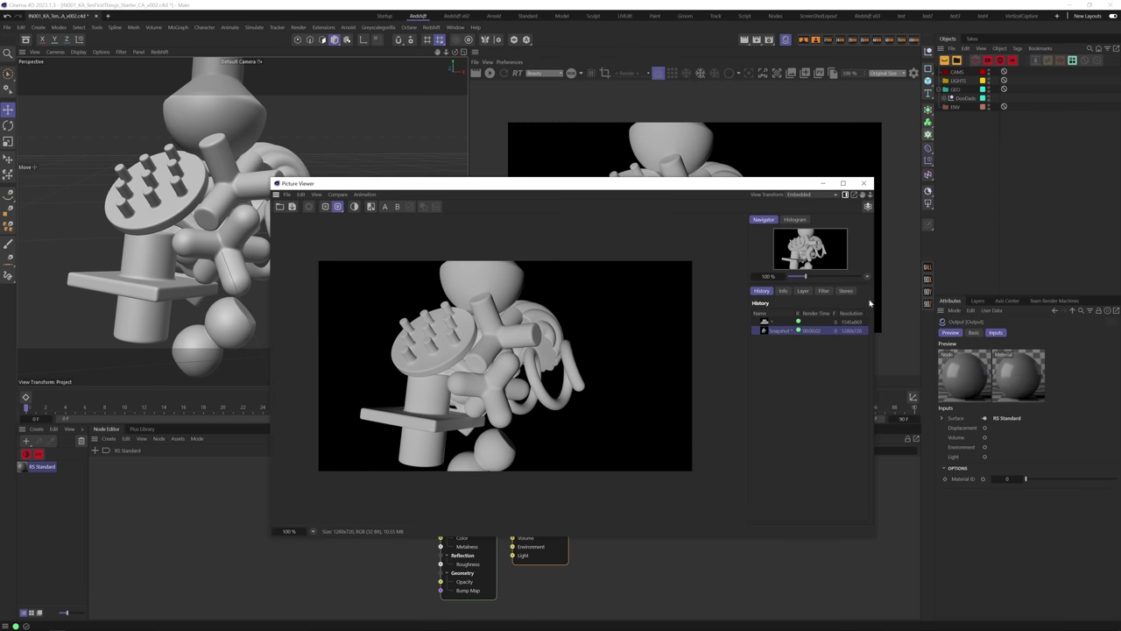
click(863, 183)
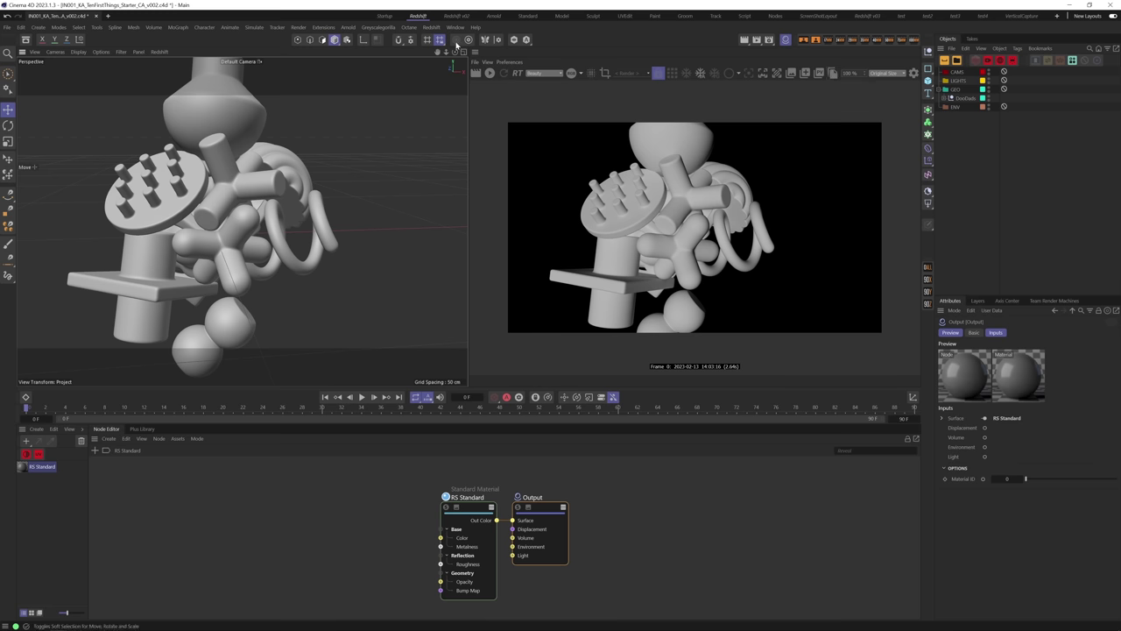
Reopen the Picture Viewer, delete all unsaved images from its history and render the current frame to it.
click(455, 27)
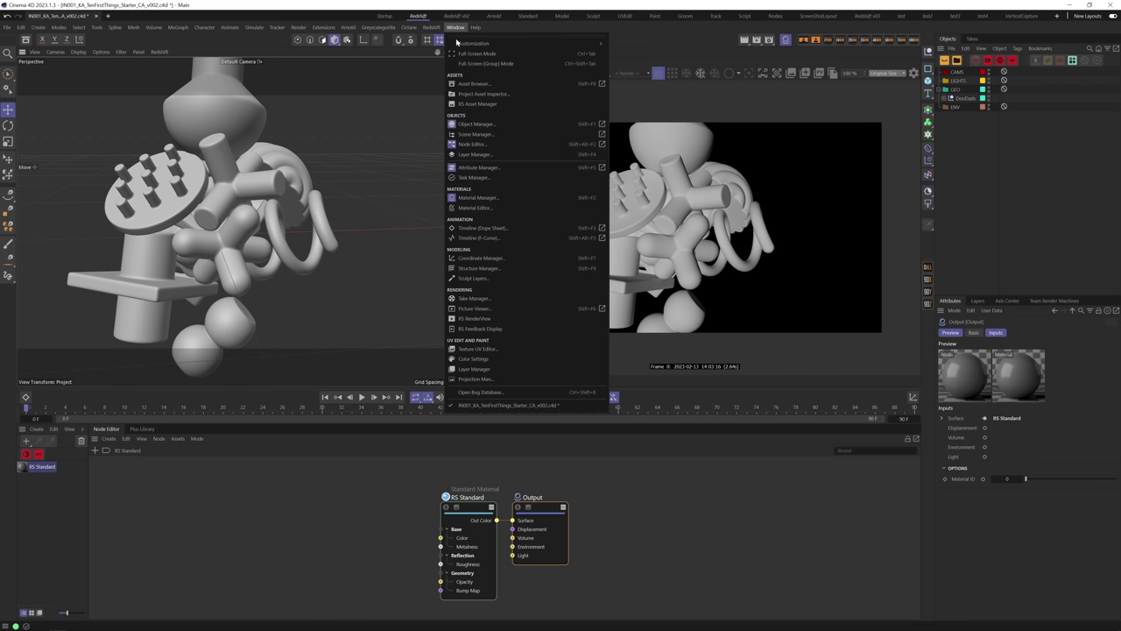
click(501, 312)
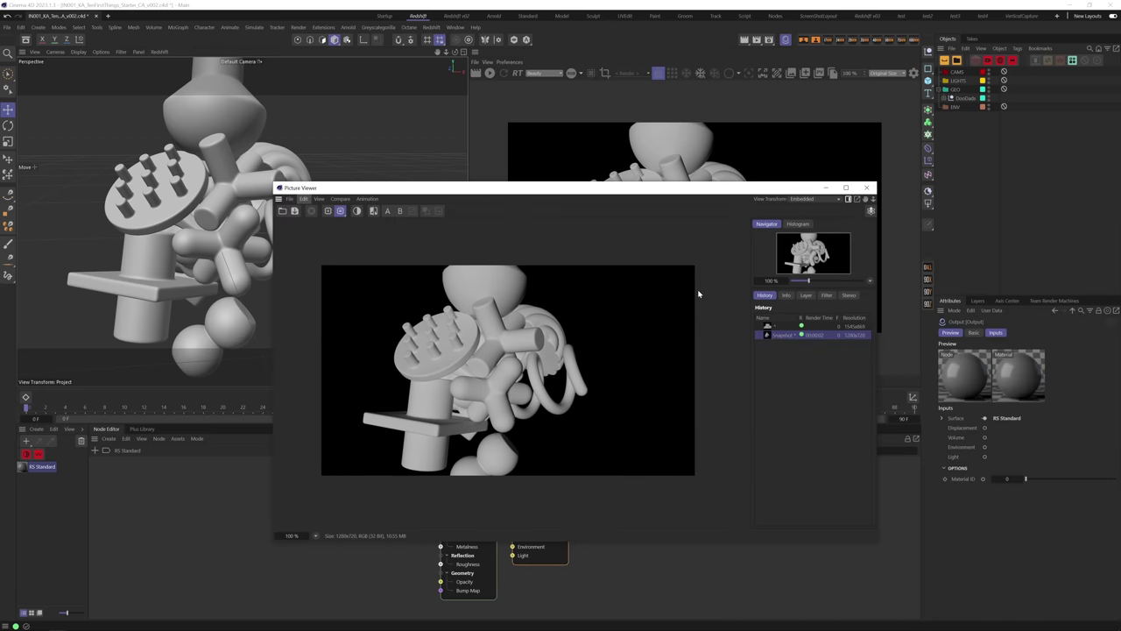
drag(771, 329, 565, 350)
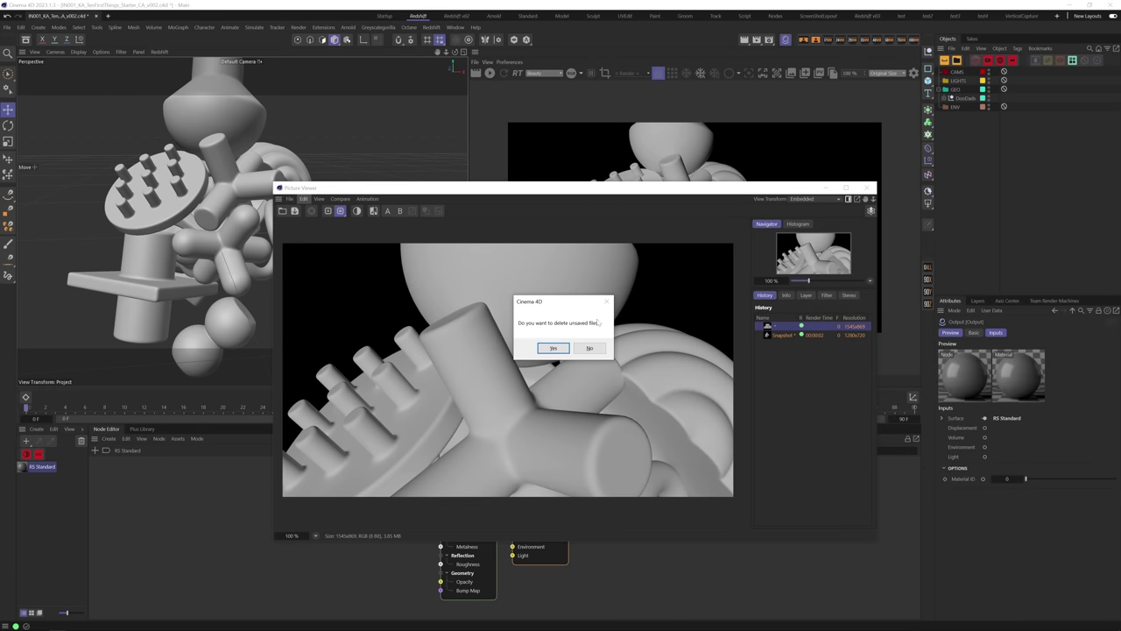
click(552, 347)
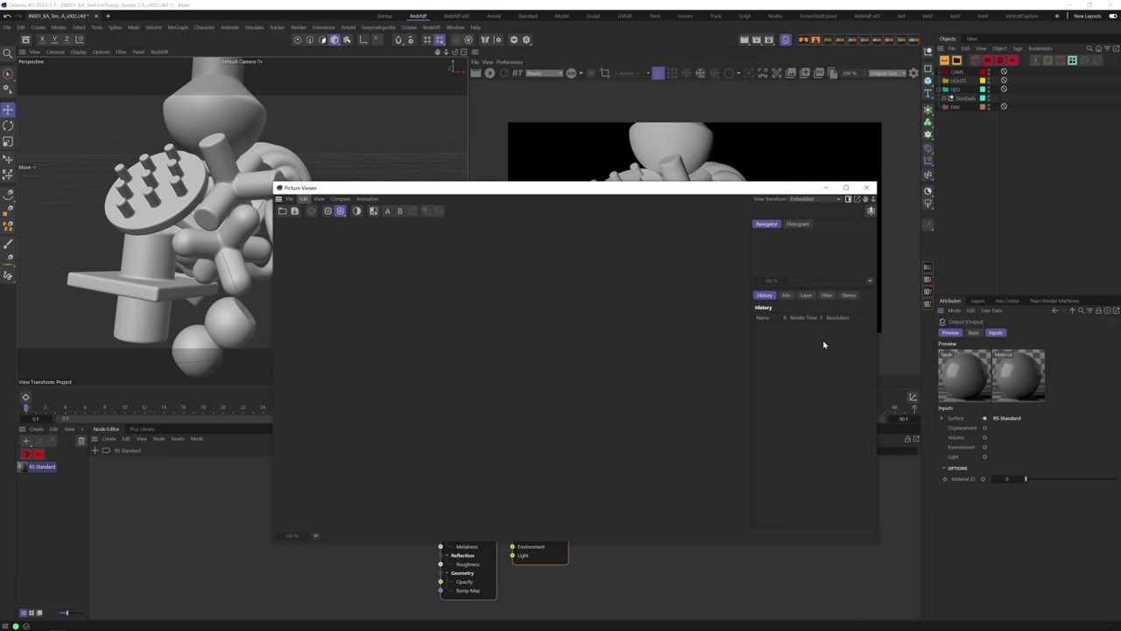
key(shift+r)
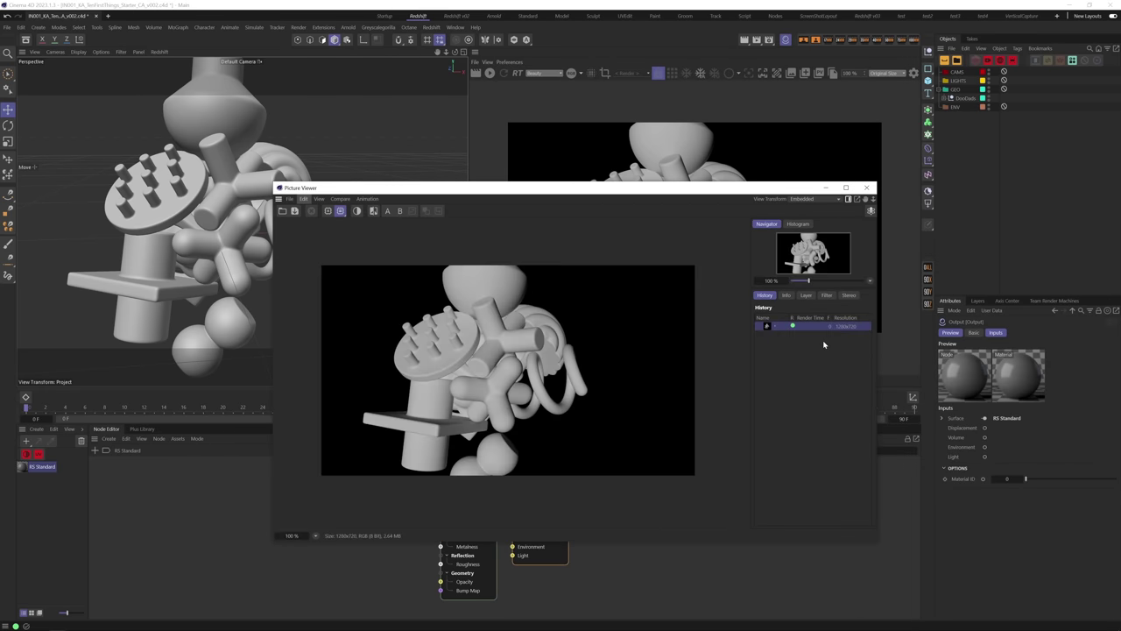
Close the Picture Viewer and try the Fit Window and Fill Window scaling modes in the RenderView.
click(868, 189)
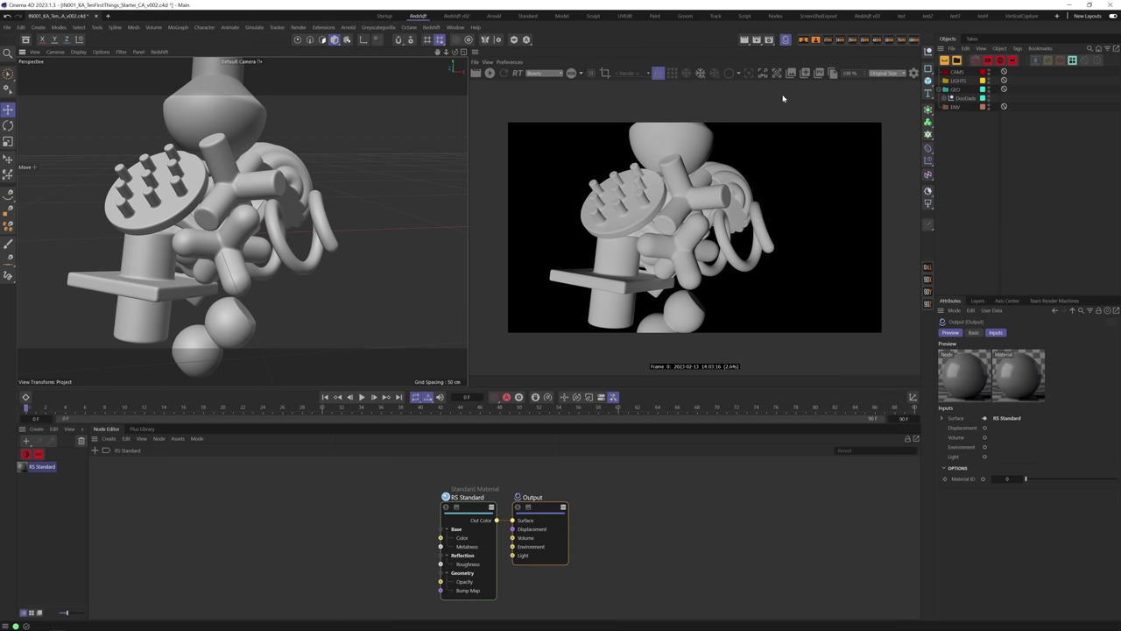
click(874, 73)
click(872, 85)
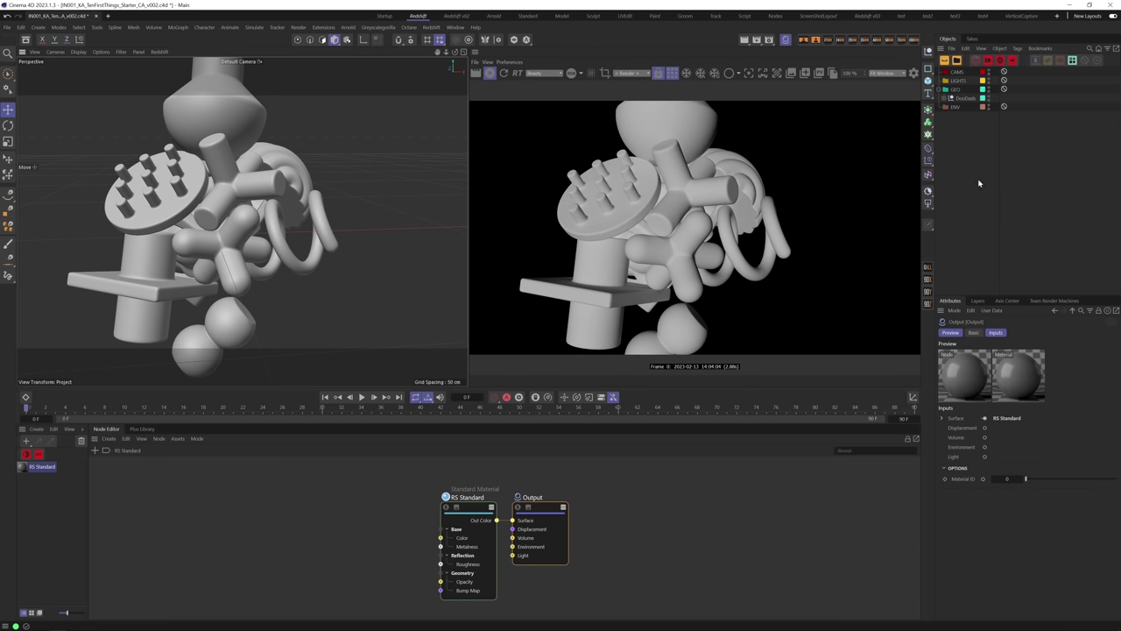
click(881, 73)
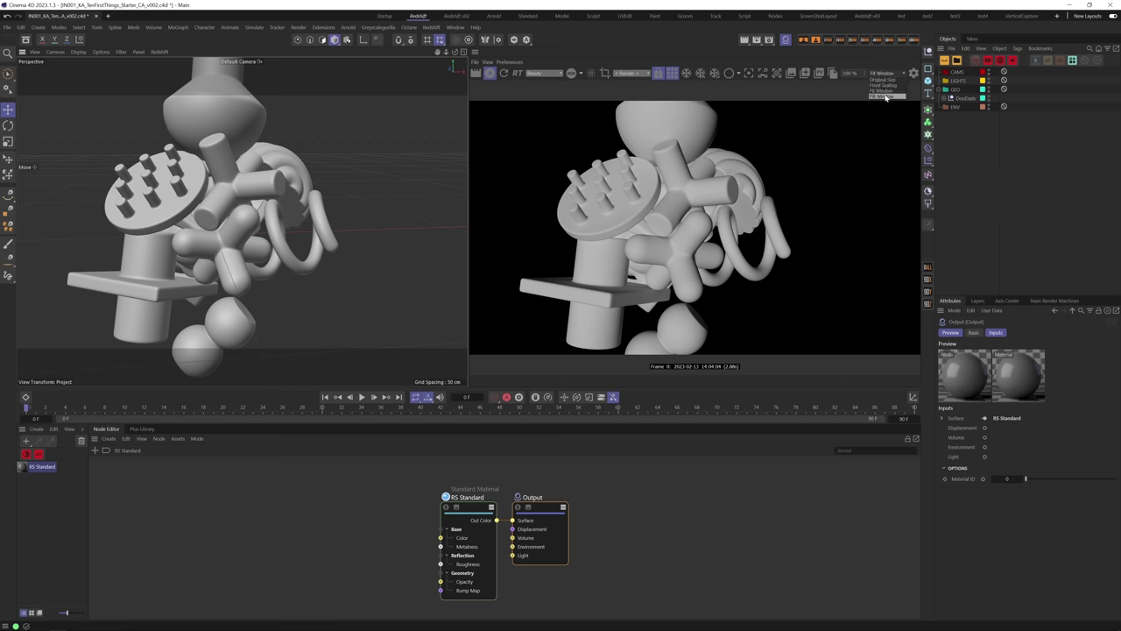
click(881, 95)
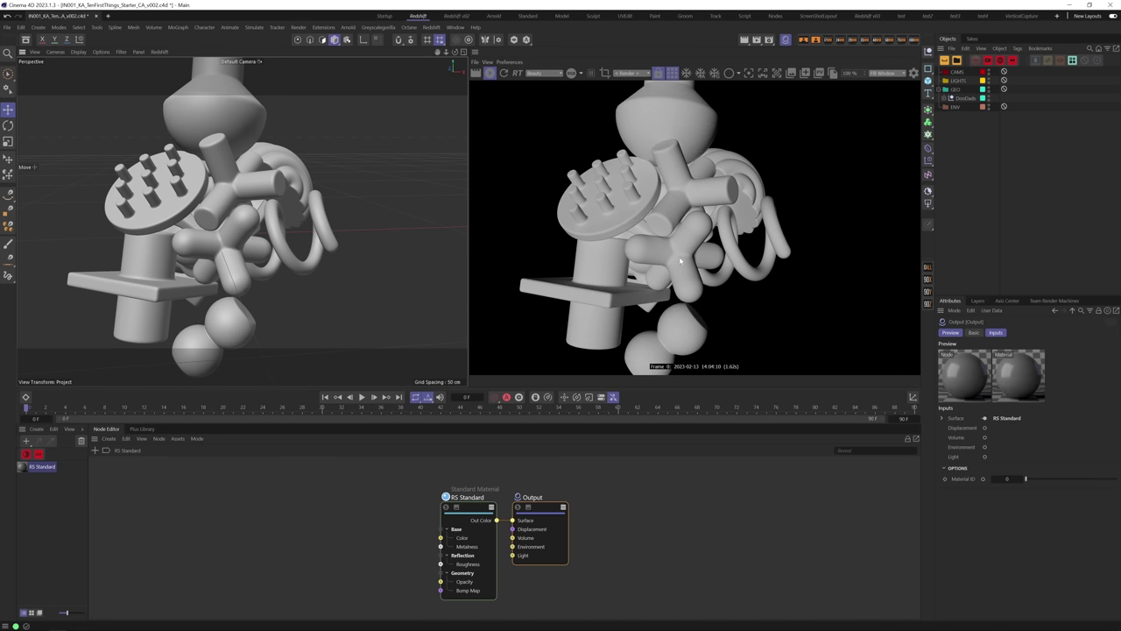
Enlarge the viewport and RenderView vertically, orbit the model and set the RenderView scaling to Fit Window.
drag(375, 425, 358, 504)
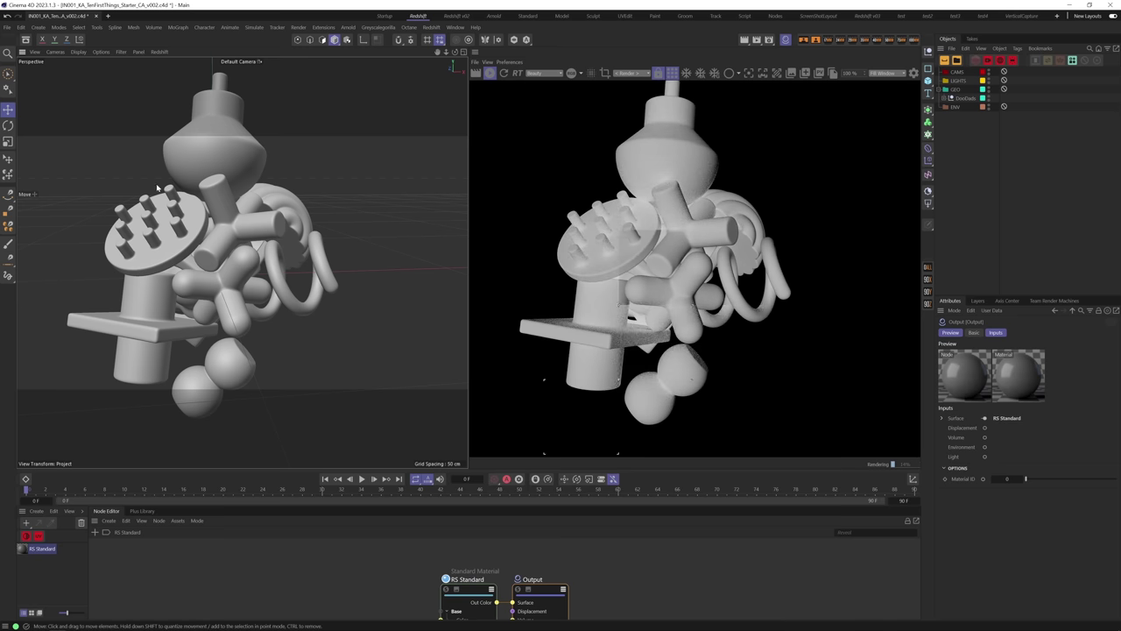
alt+drag(158, 204, 627, 126)
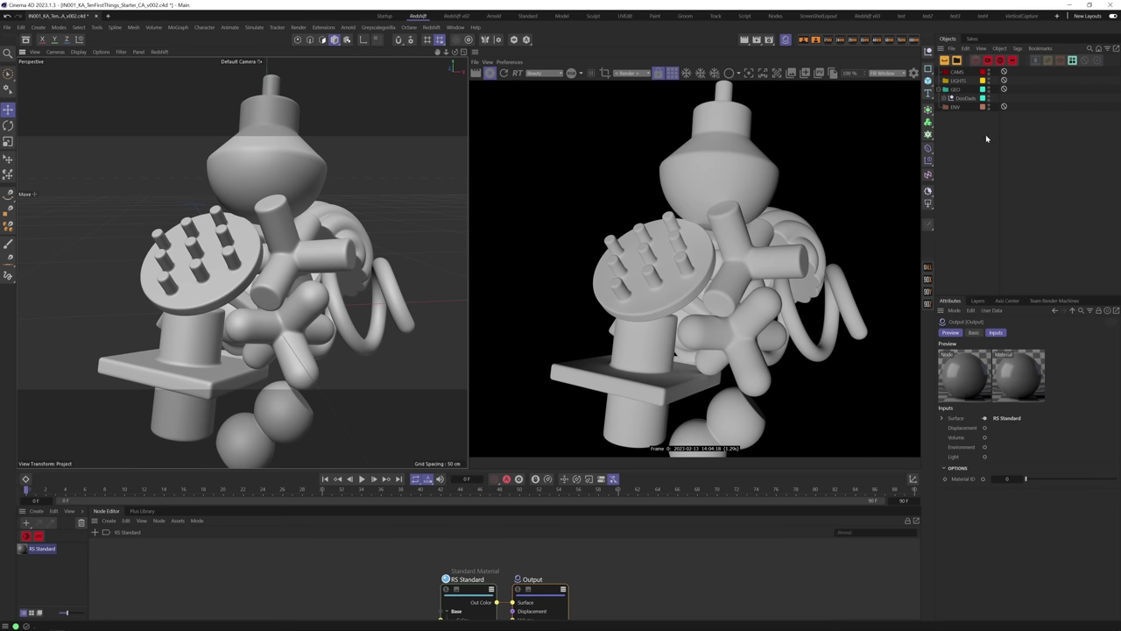
click(885, 73)
click(894, 95)
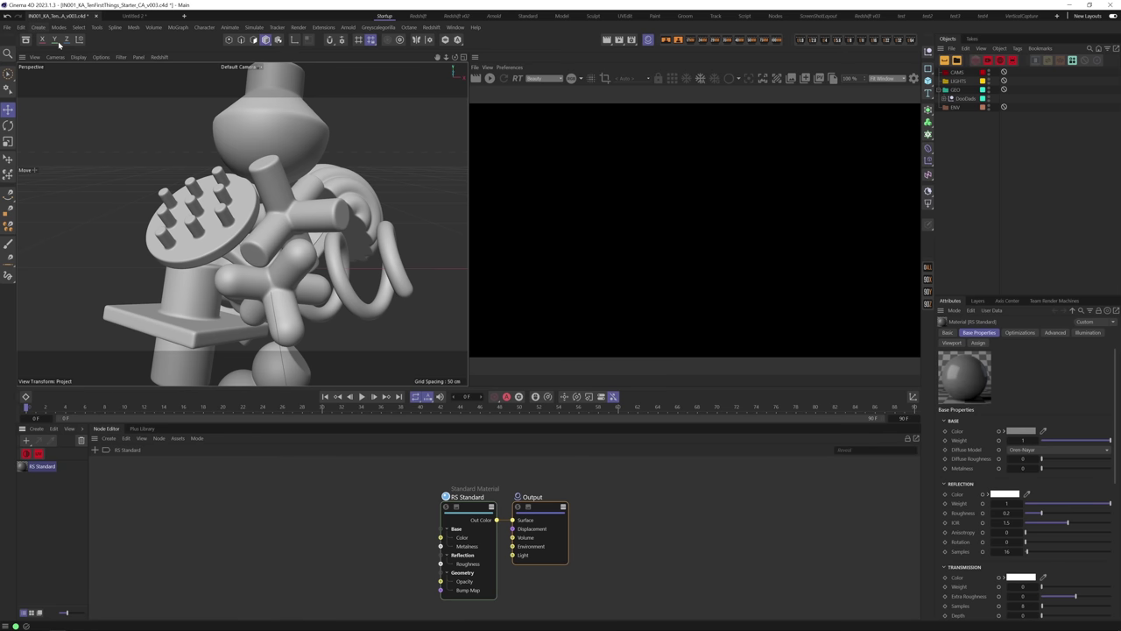
Switch to the Untitled 2 document, add a standard camera from a detached camera palette and close the palette.
click(138, 16)
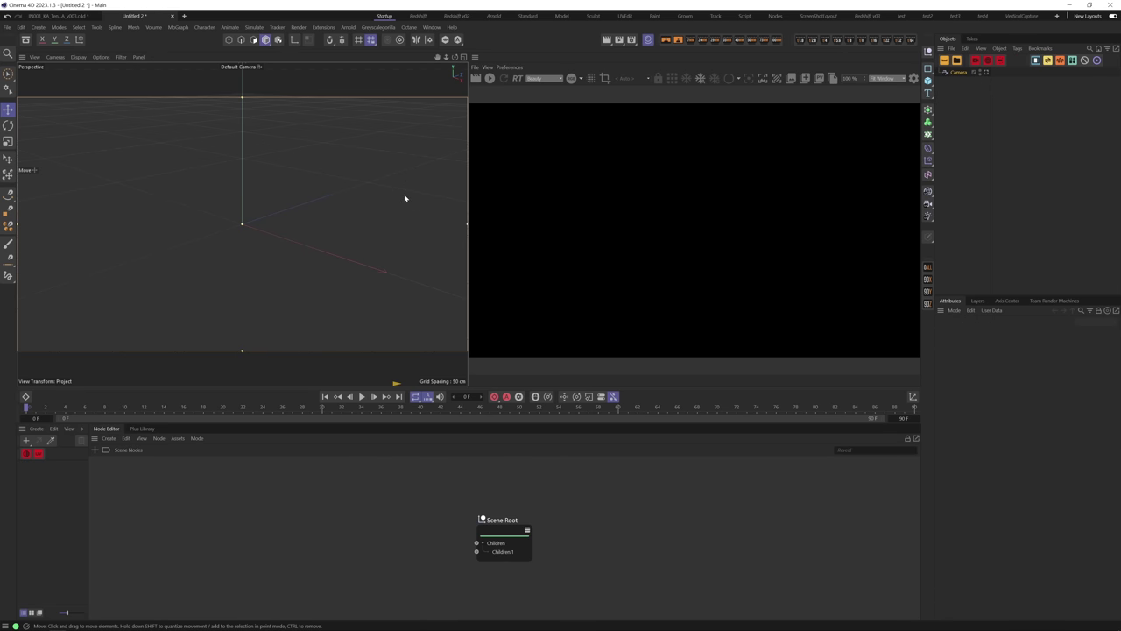
click(39, 27)
mouse_move(72, 144)
click(132, 142)
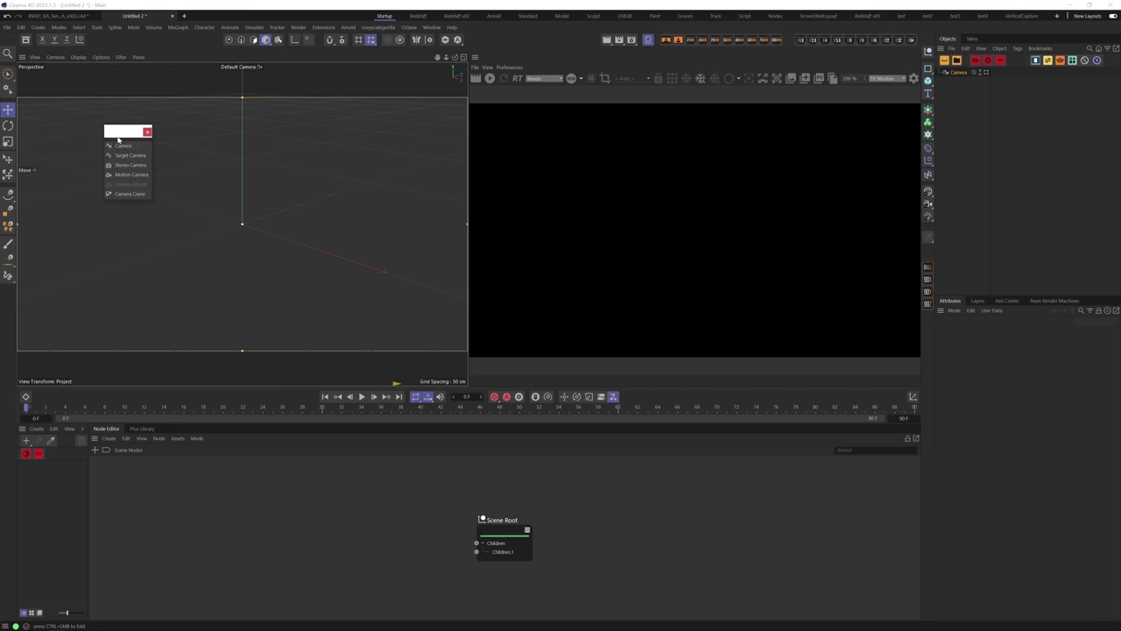
drag(113, 130, 364, 159)
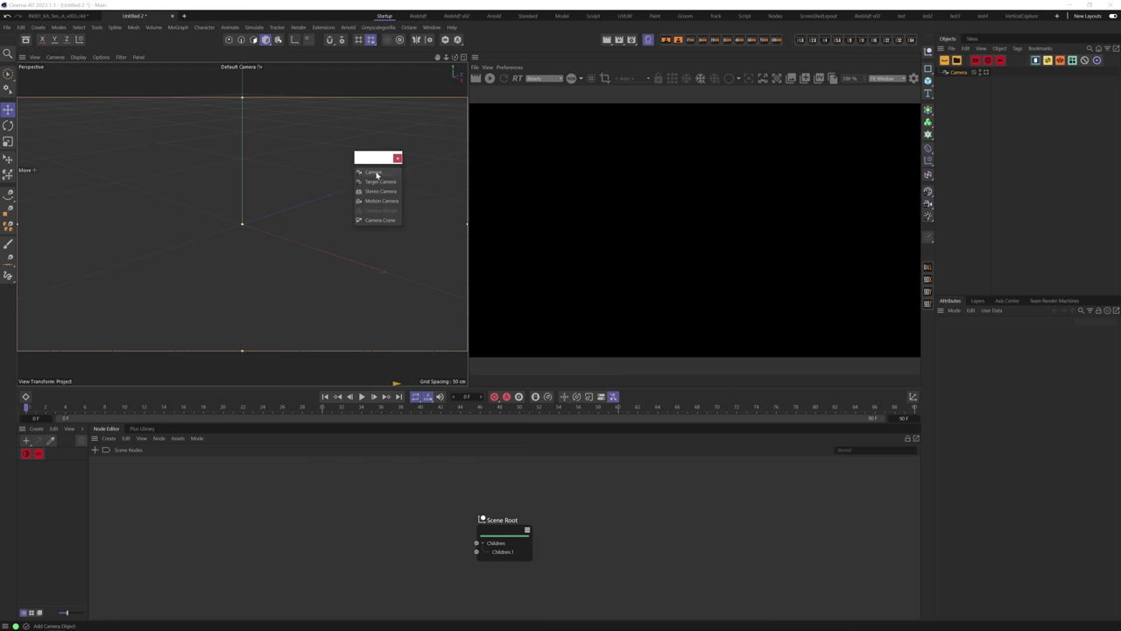
click(381, 172)
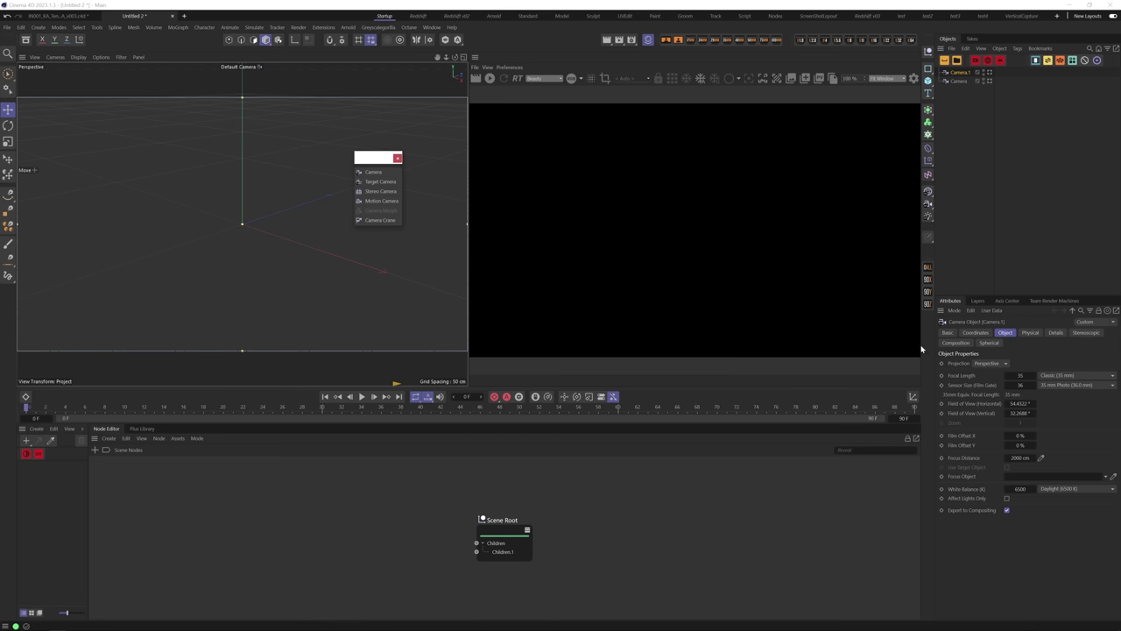
click(398, 159)
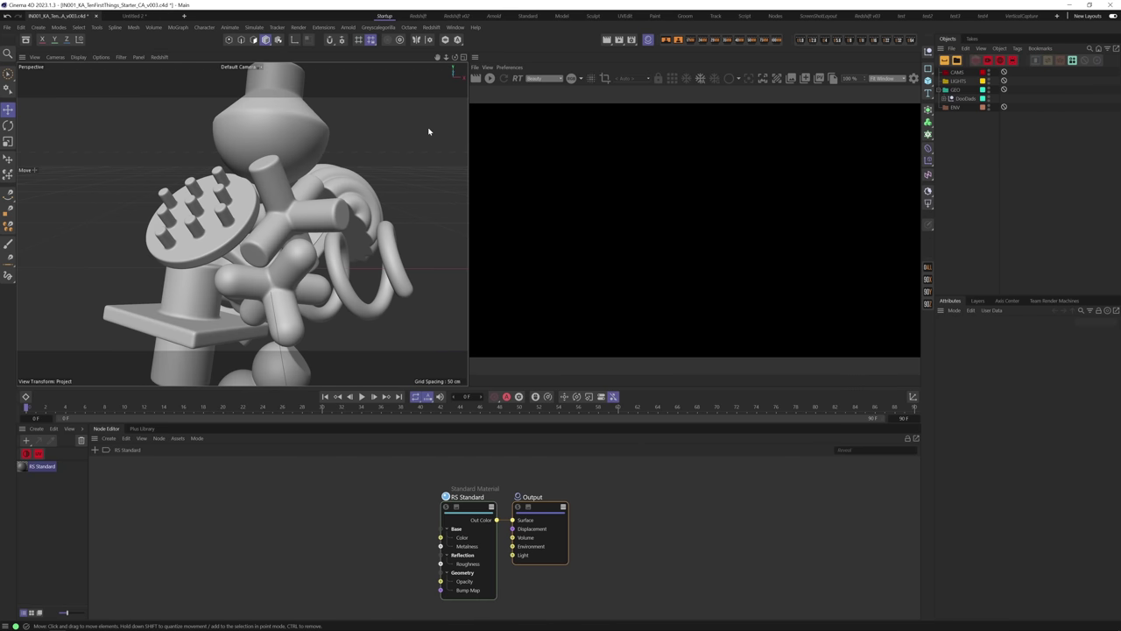
In the model scene, add a standard Redshift camera from a detached camera palette and close the palette.
click(37, 27)
mouse_move(70, 149)
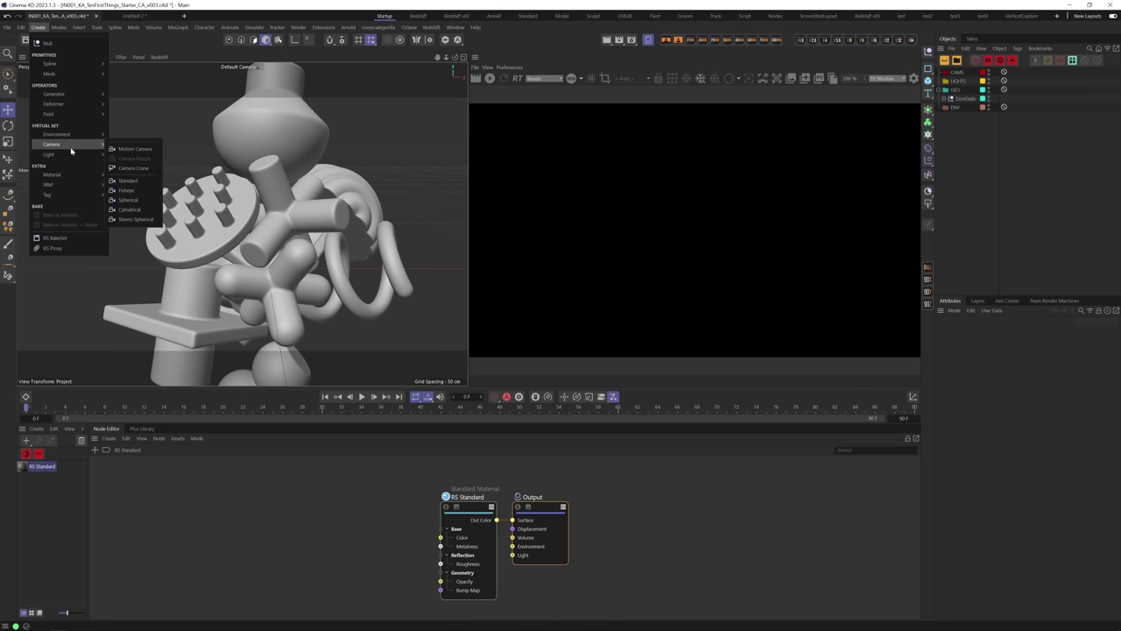
click(131, 143)
drag(116, 127, 445, 158)
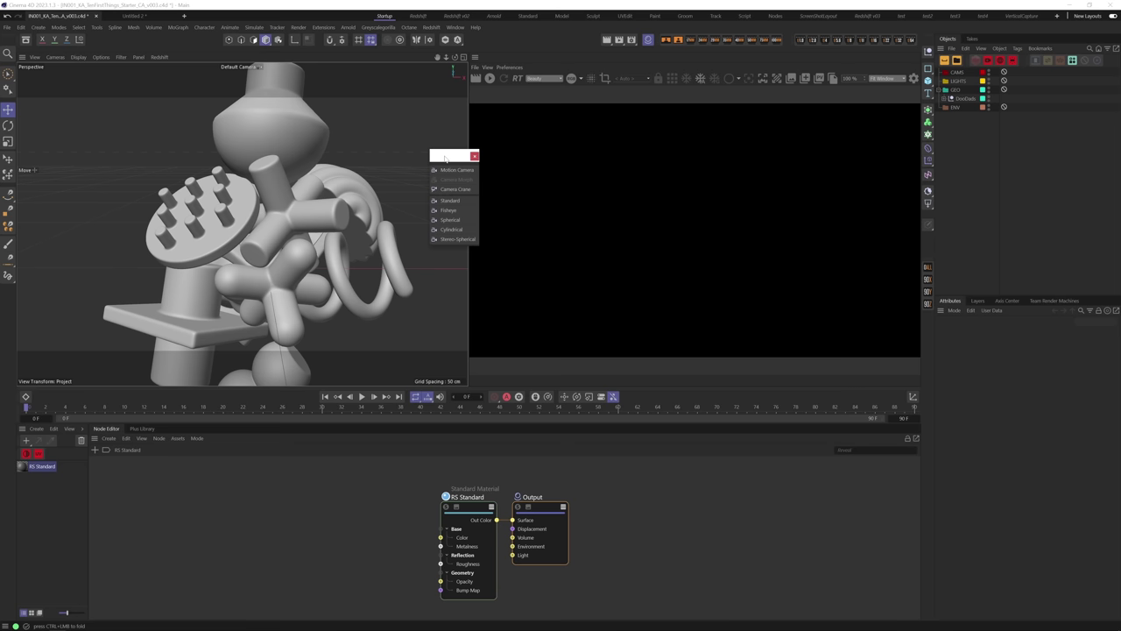
click(450, 200)
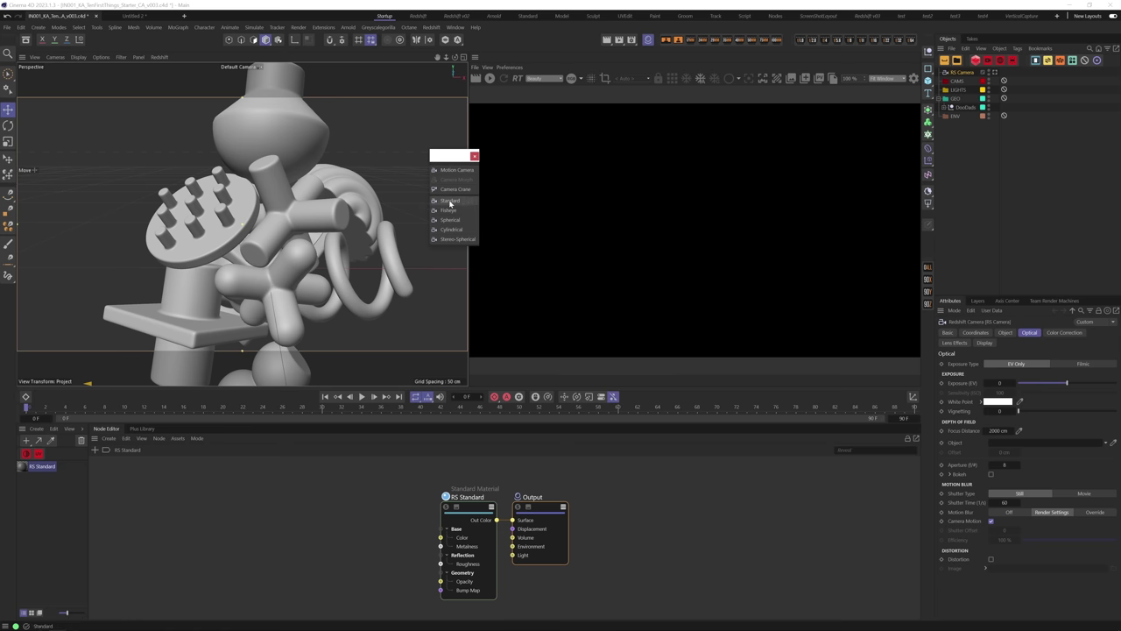
click(474, 156)
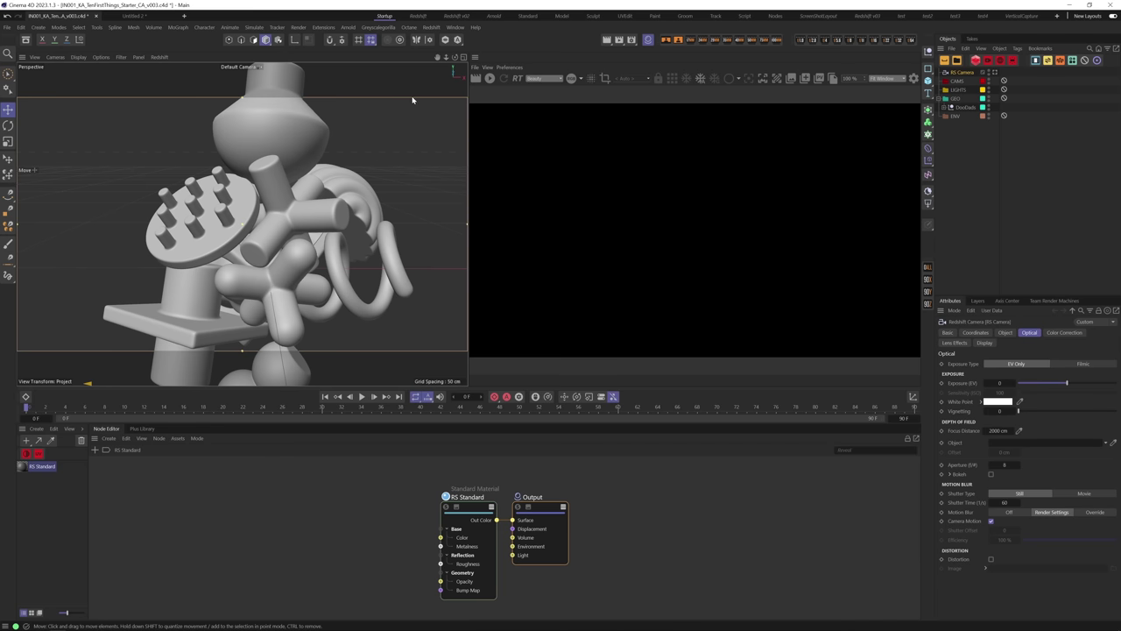
Add another standard camera from the Redshift camera types, and delete both Redshift cameras.
click(430, 28)
mouse_move(447, 62)
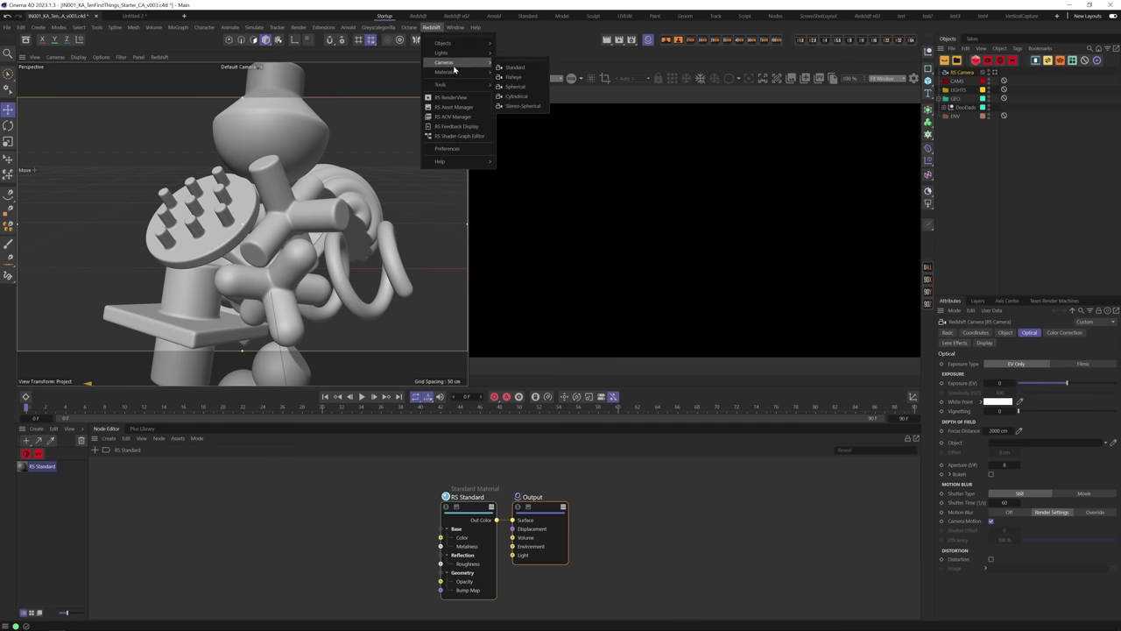
click(516, 67)
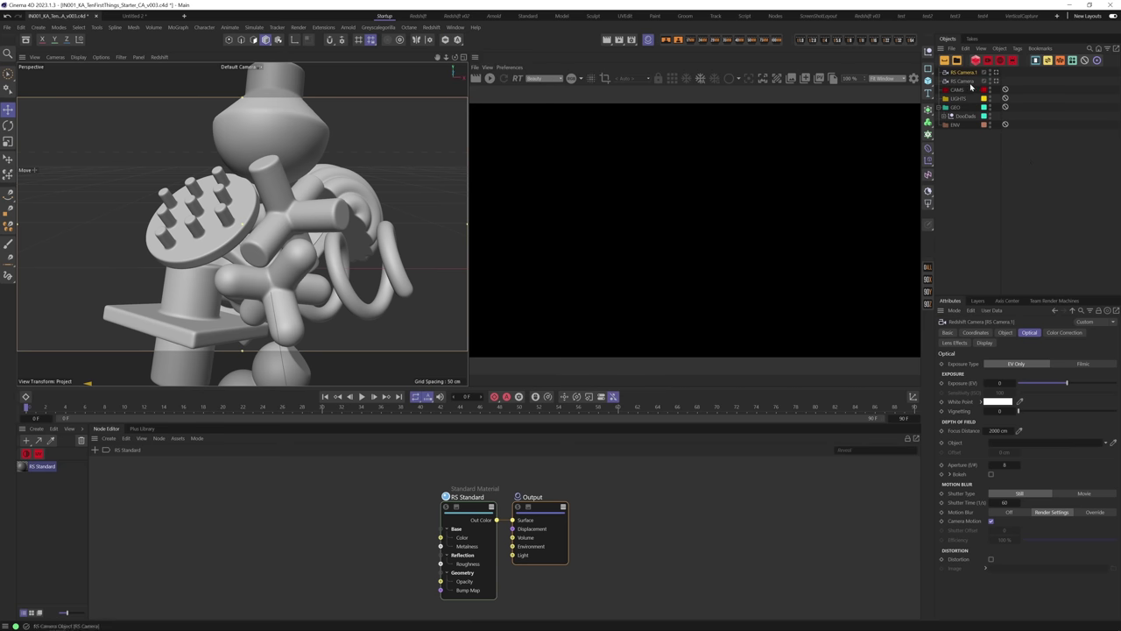
ctrl+click(970, 79)
key(Delete)
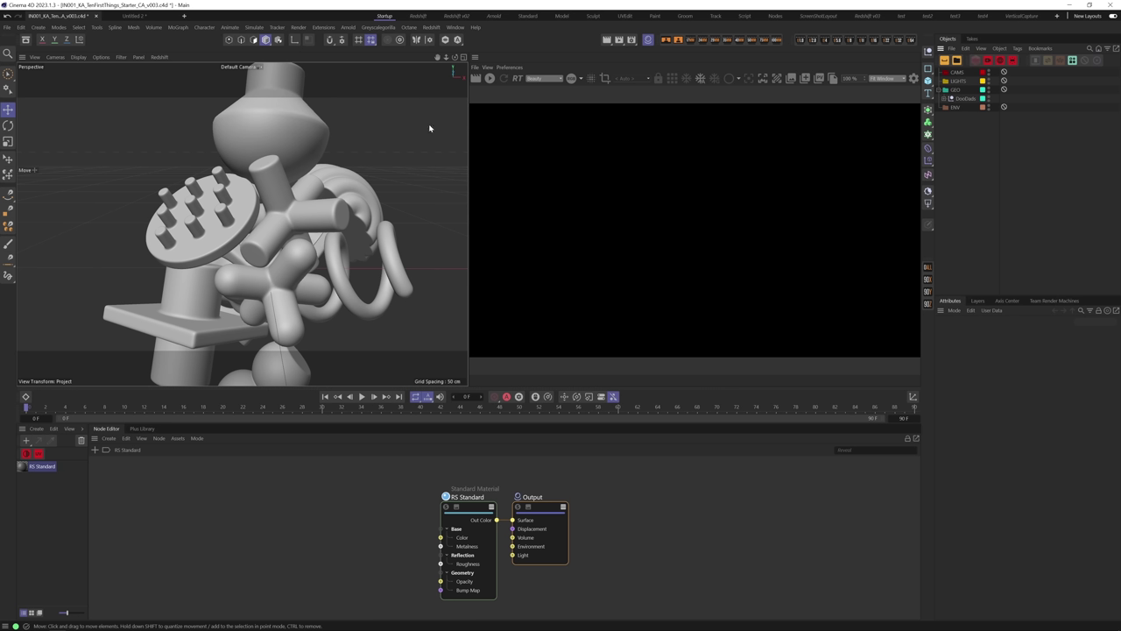
Add a new standard Redshift camera to the model scene and look through it.
click(431, 27)
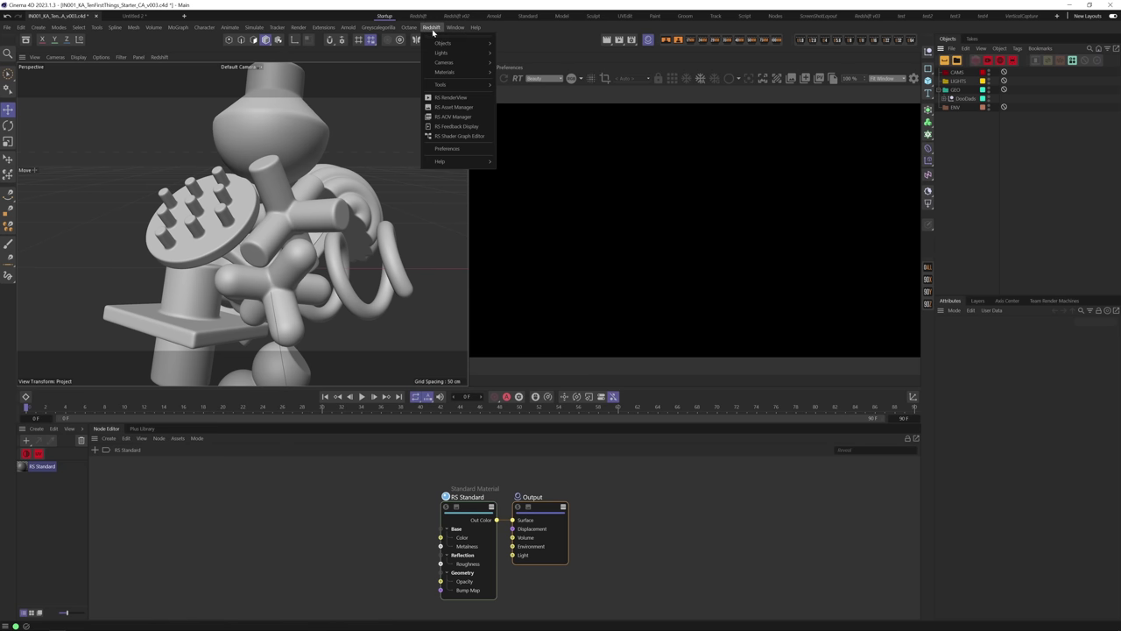
mouse_move(456, 62)
click(516, 72)
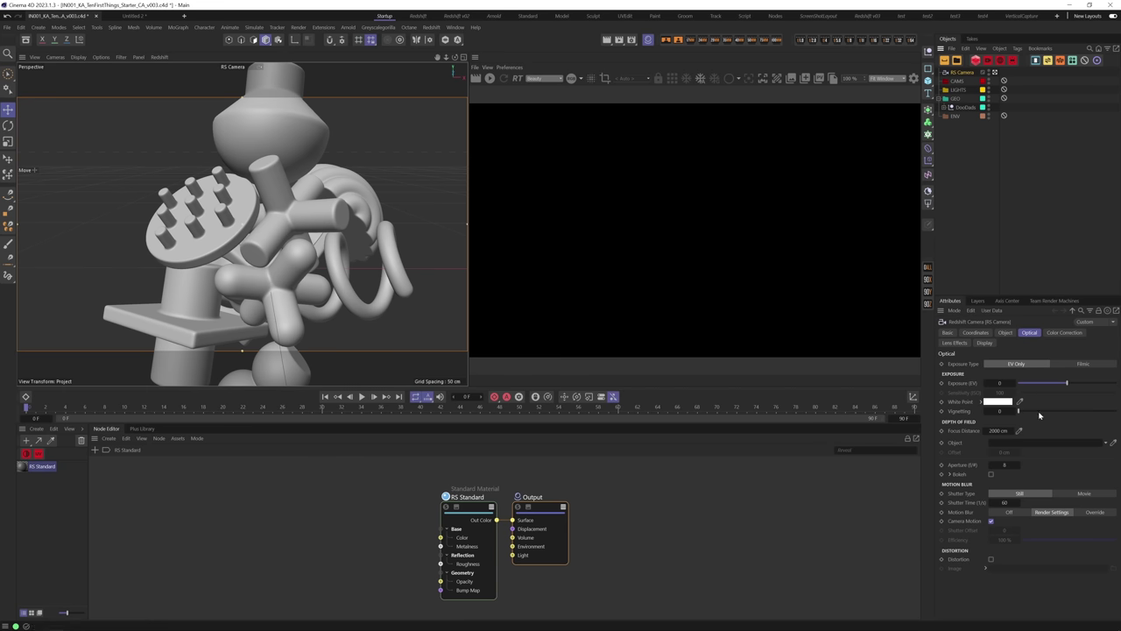
Set the Redshift camera's focal length to 100 mm and reframe the model through it.
click(1006, 333)
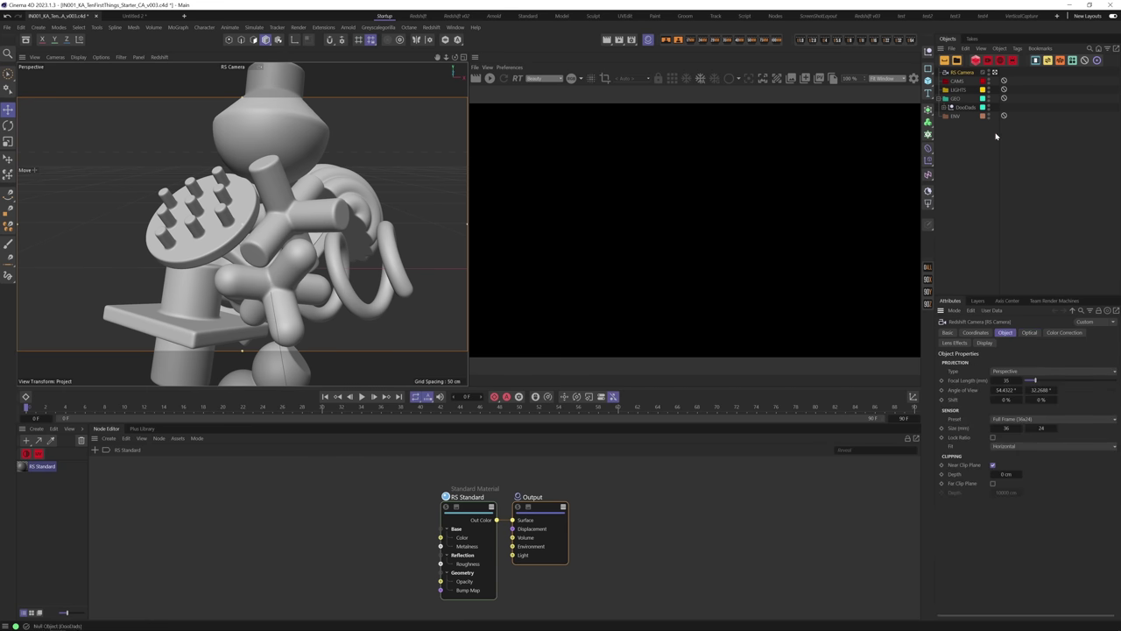
double_click(1006, 380)
key(Return)
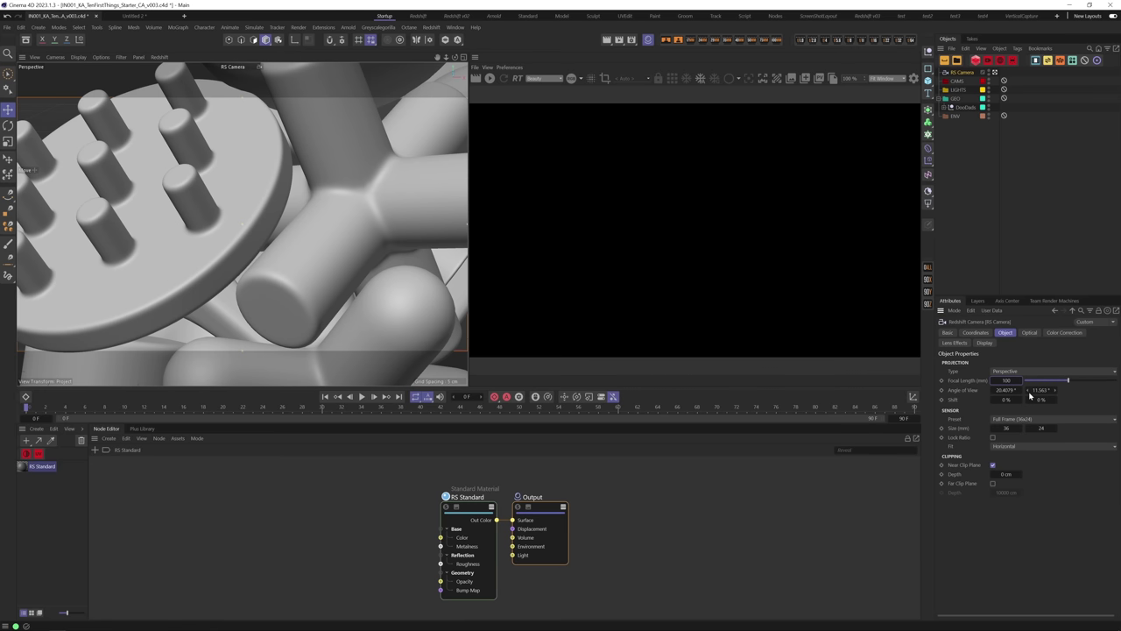
drag(446, 64, 446, 105)
alt+drag(298, 202, 333, 249)
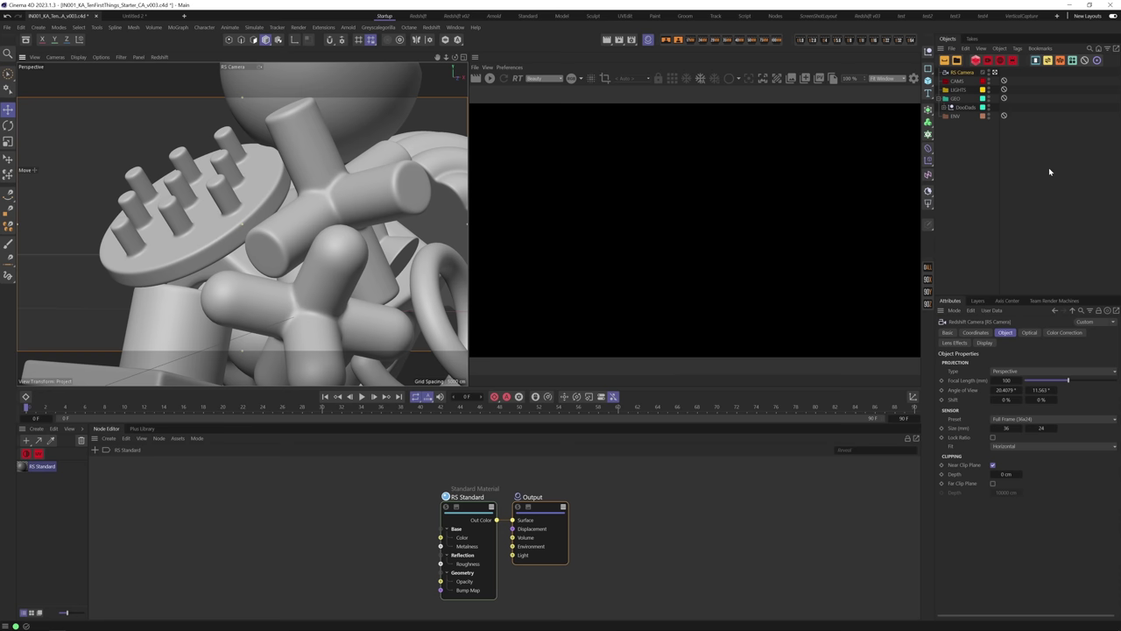
Review the camera's optical and object properties, and enable its focus plane display.
click(1031, 333)
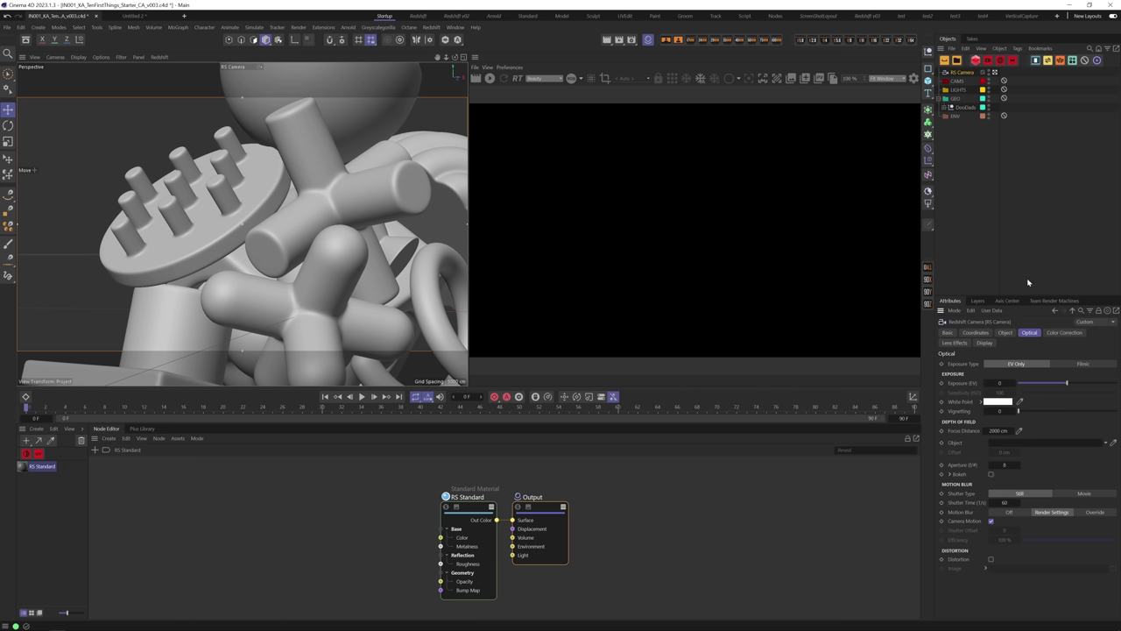
click(1007, 333)
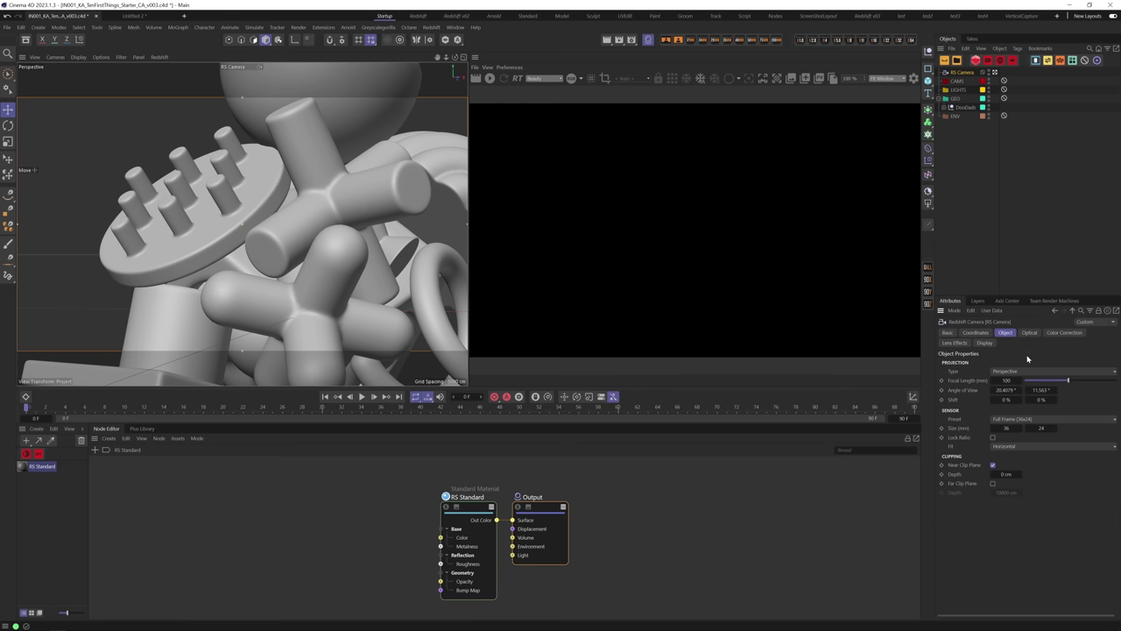
click(985, 344)
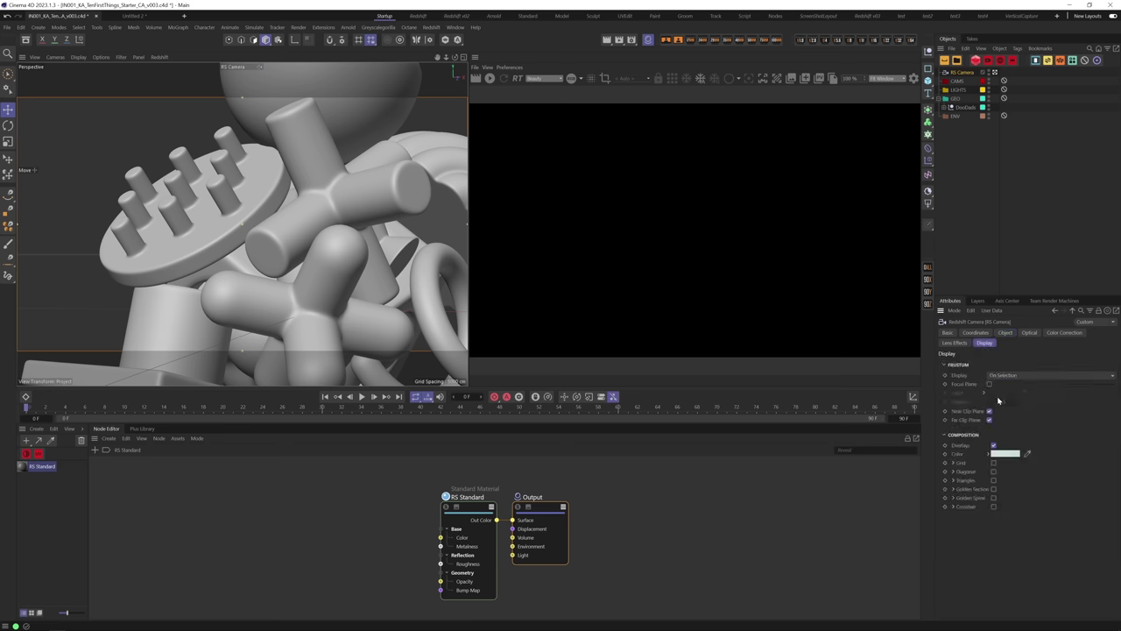
click(989, 384)
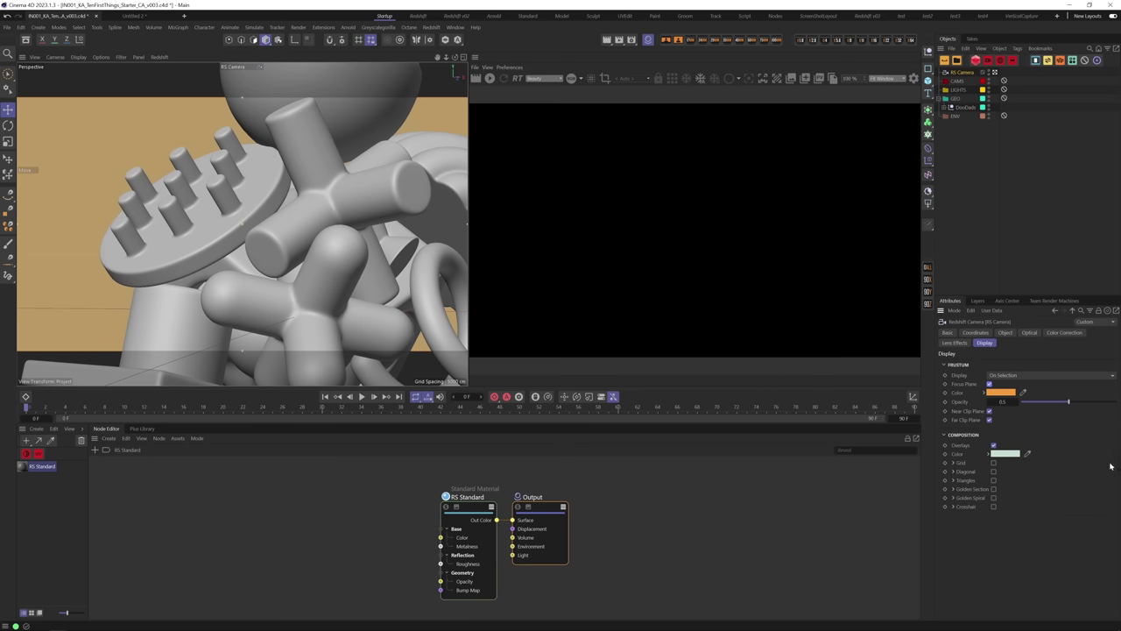
Pick the camera's focus distance on the branching cylinder shape in the viewport and increase it slightly.
click(1030, 334)
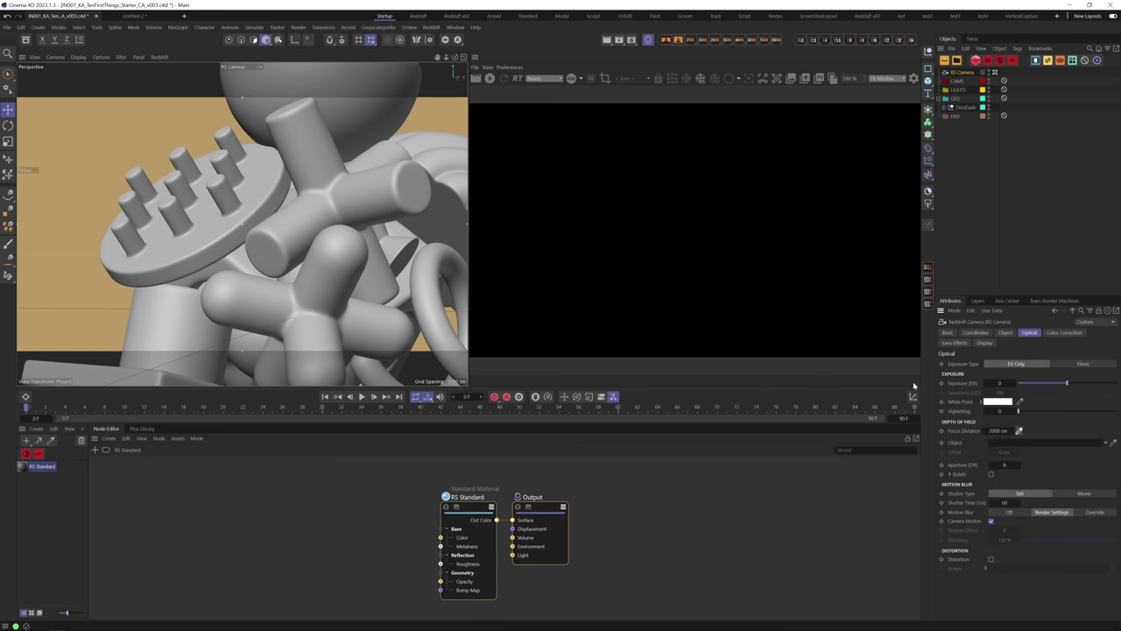
click(294, 221)
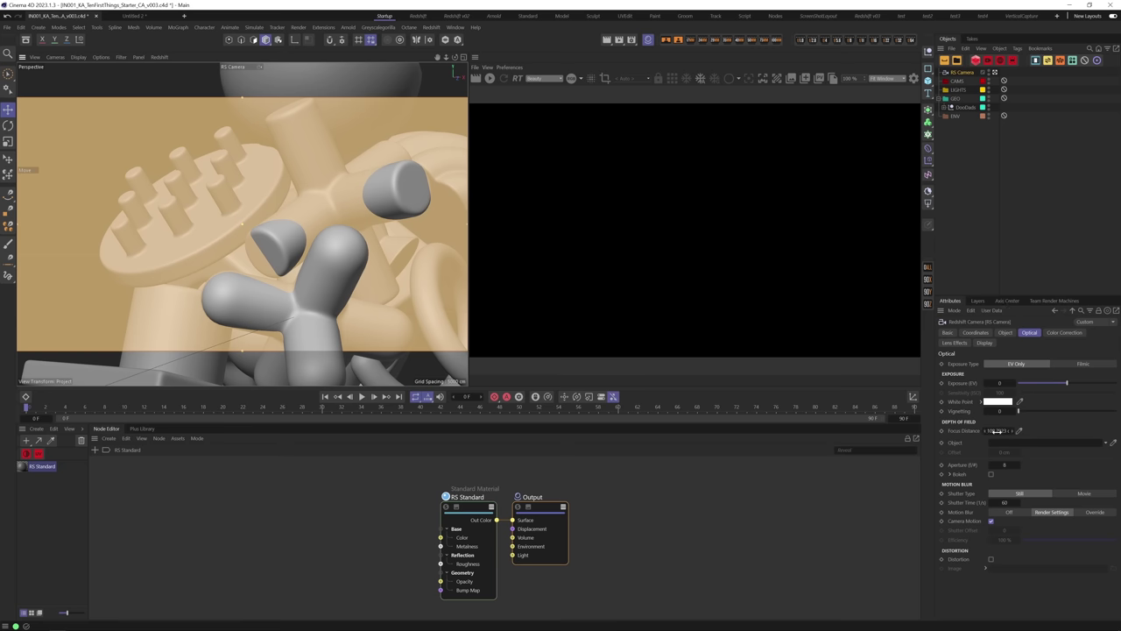
drag(999, 430, 999, 430)
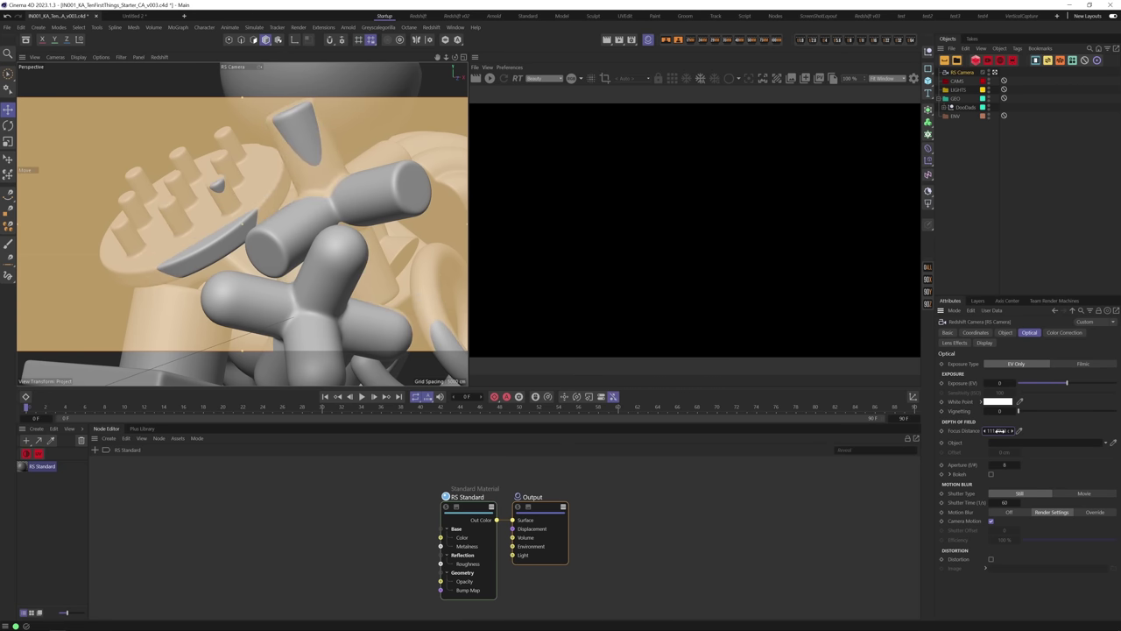
Keep the camera's frustum display at On Selection and turn off the focus plane display.
click(985, 342)
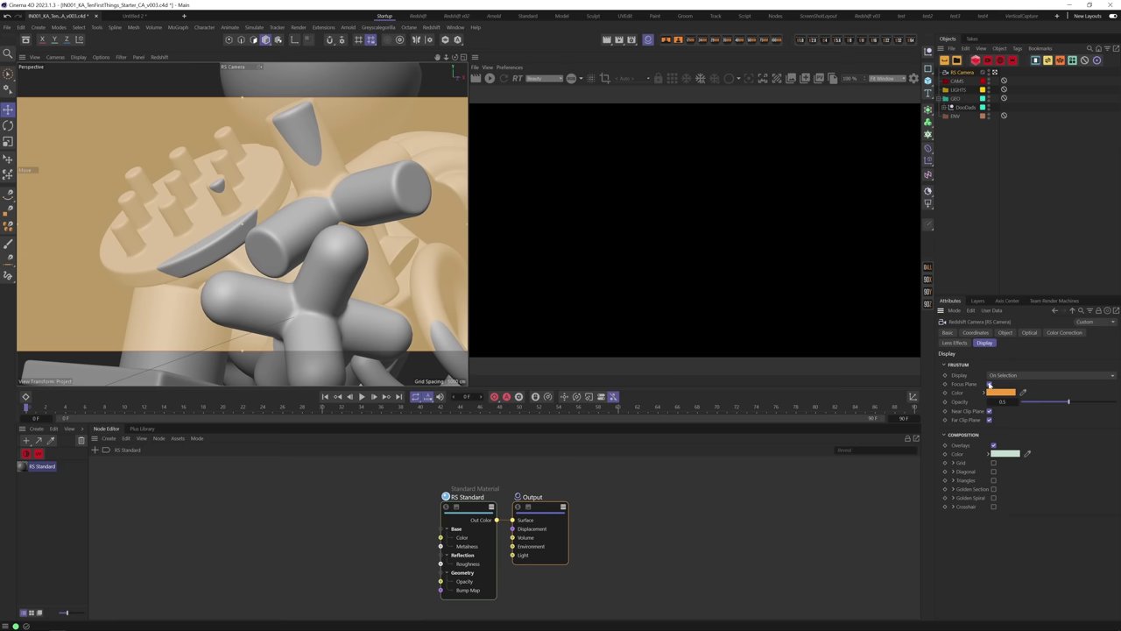
click(1004, 375)
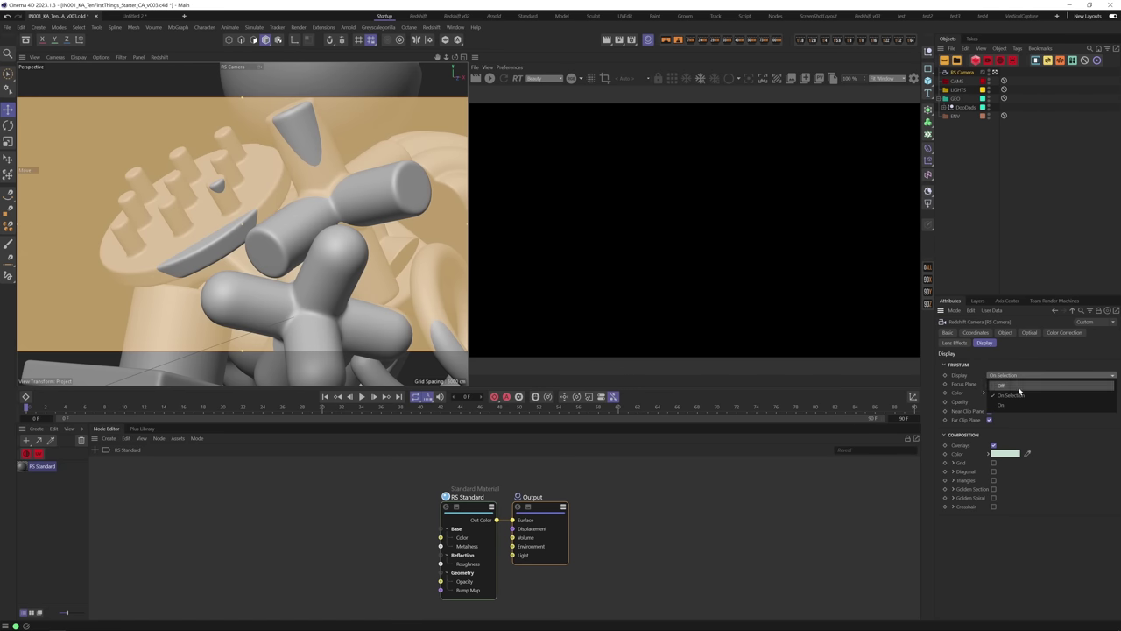
click(1007, 395)
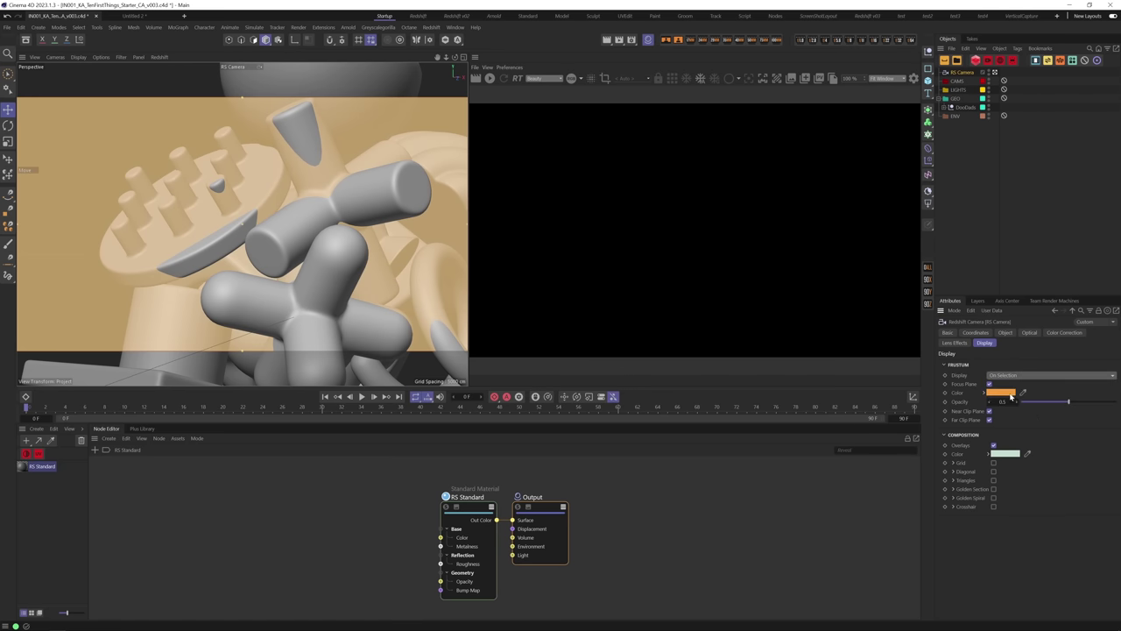
click(989, 383)
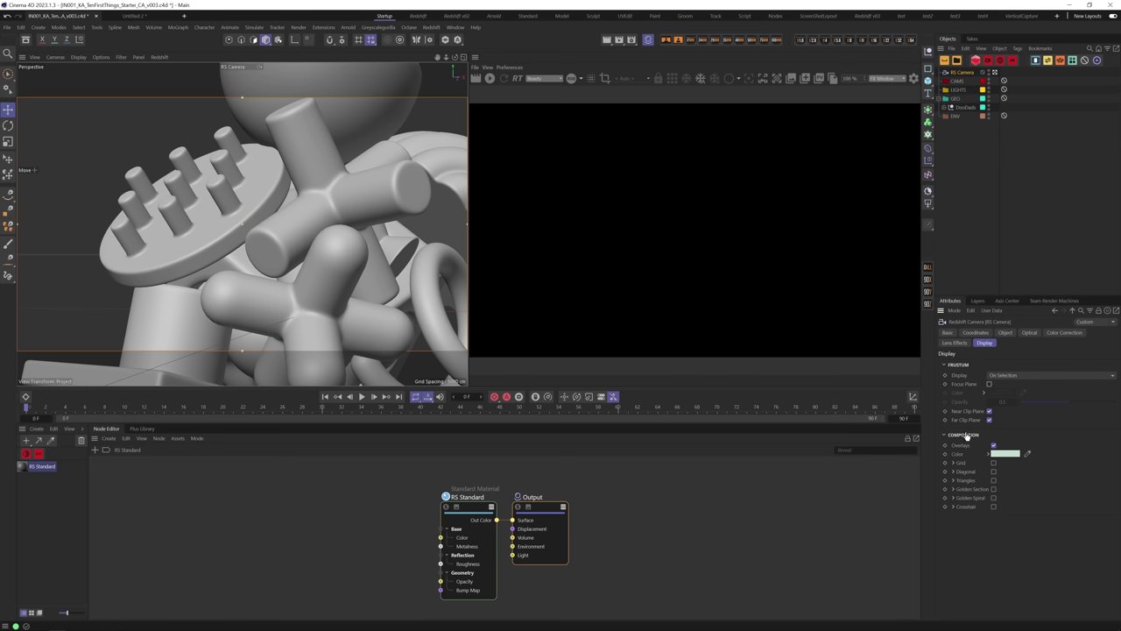
Enable the Redshift camera's crosshair composition overlay, try the grid overlay and inspect its cell setting, and turn the grid off again.
click(993, 506)
click(993, 462)
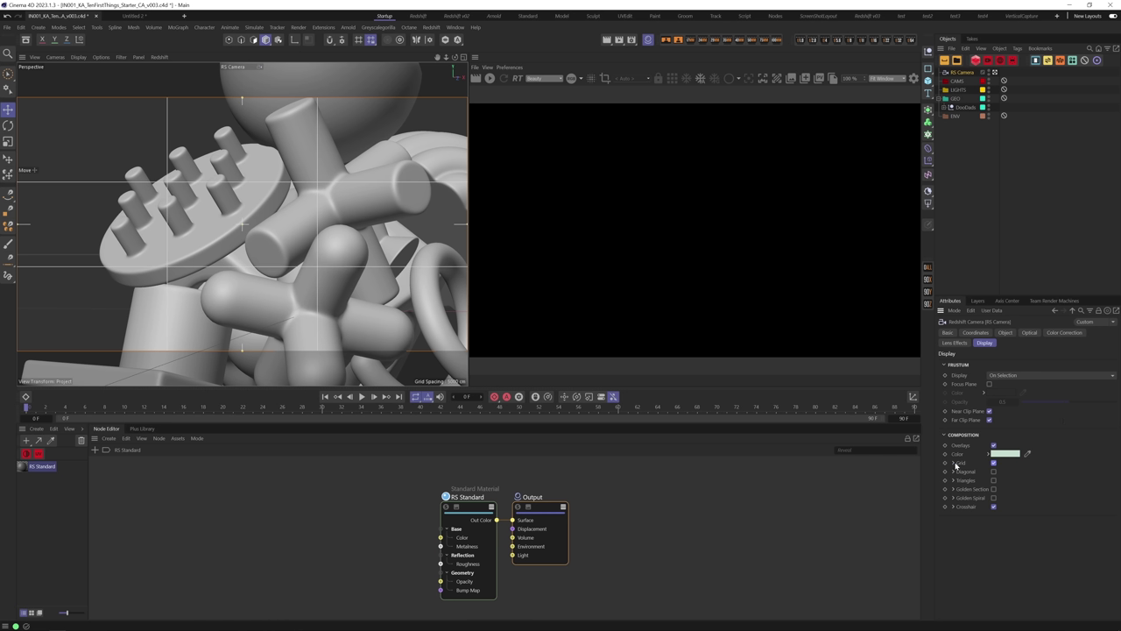
click(954, 464)
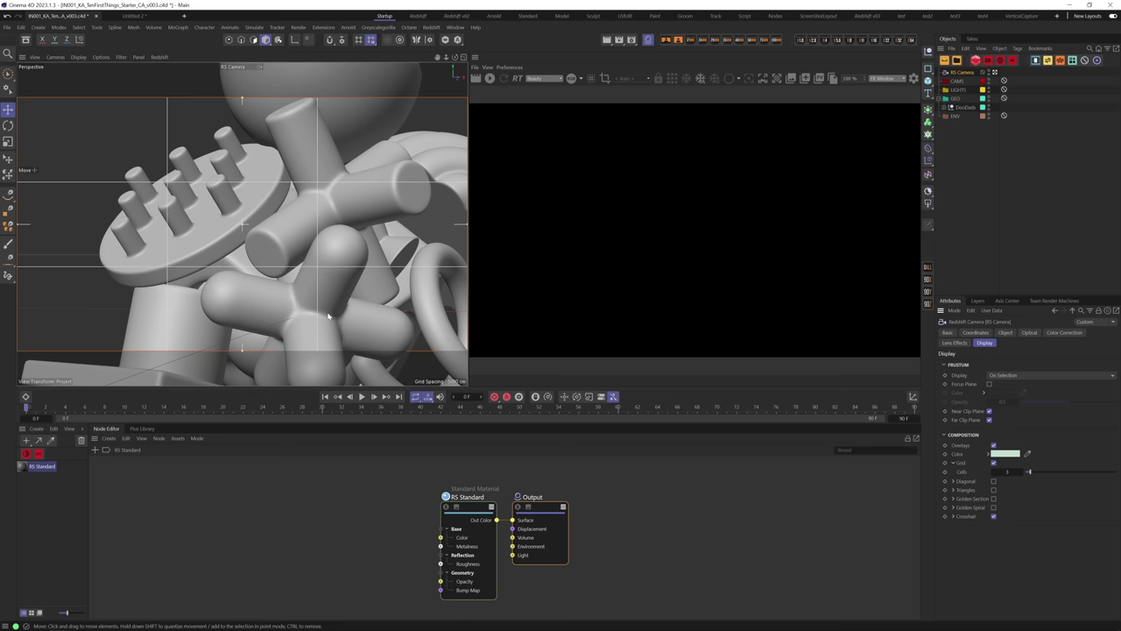
click(994, 462)
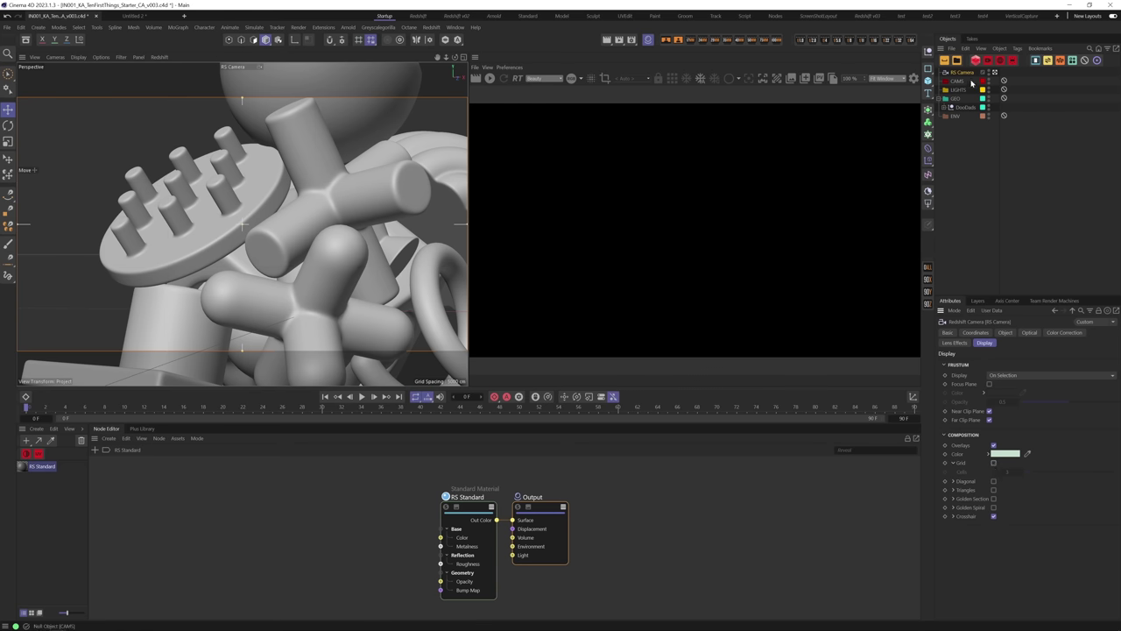
Try a Social Frame tag on the RS Camera to preview the square crop guides, and delete the tag.
click(1003, 73)
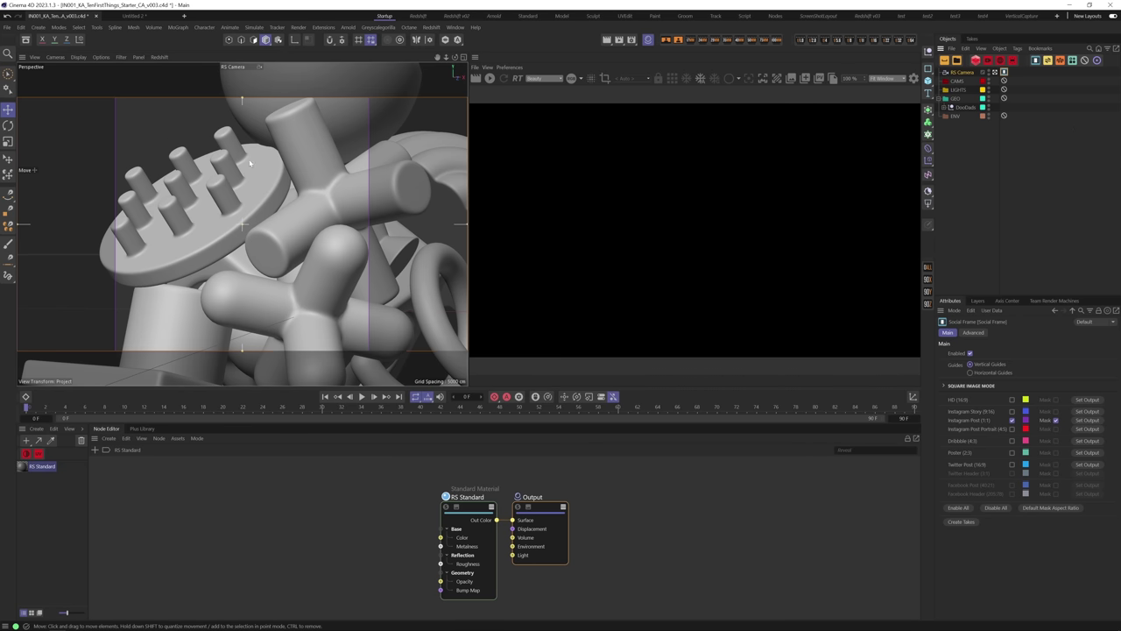
click(1030, 123)
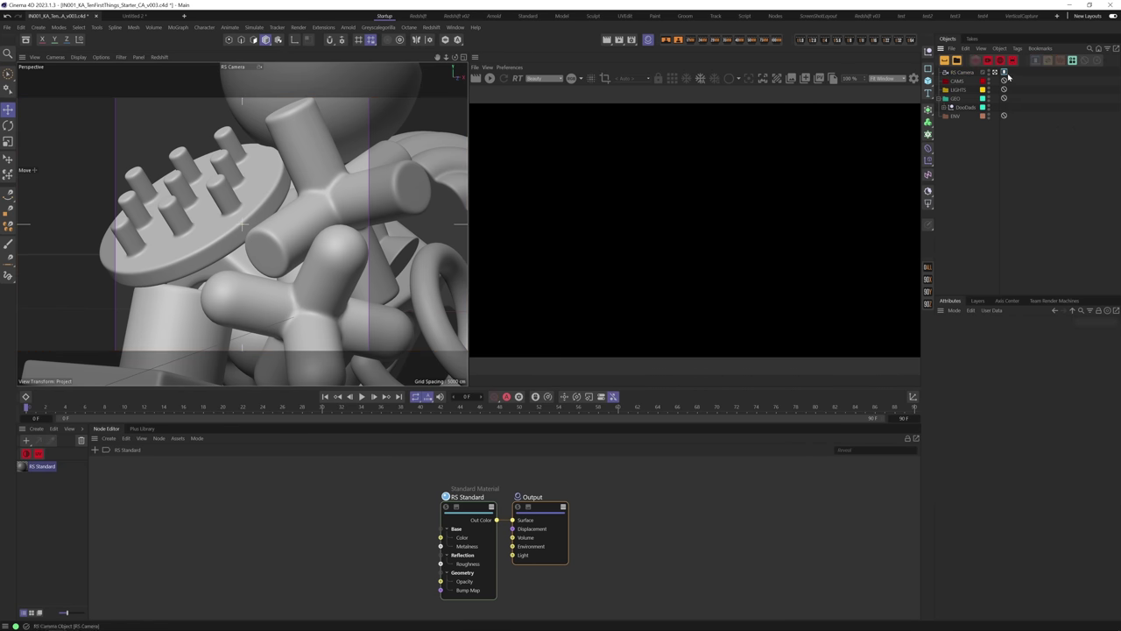
click(1004, 72)
key(Delete)
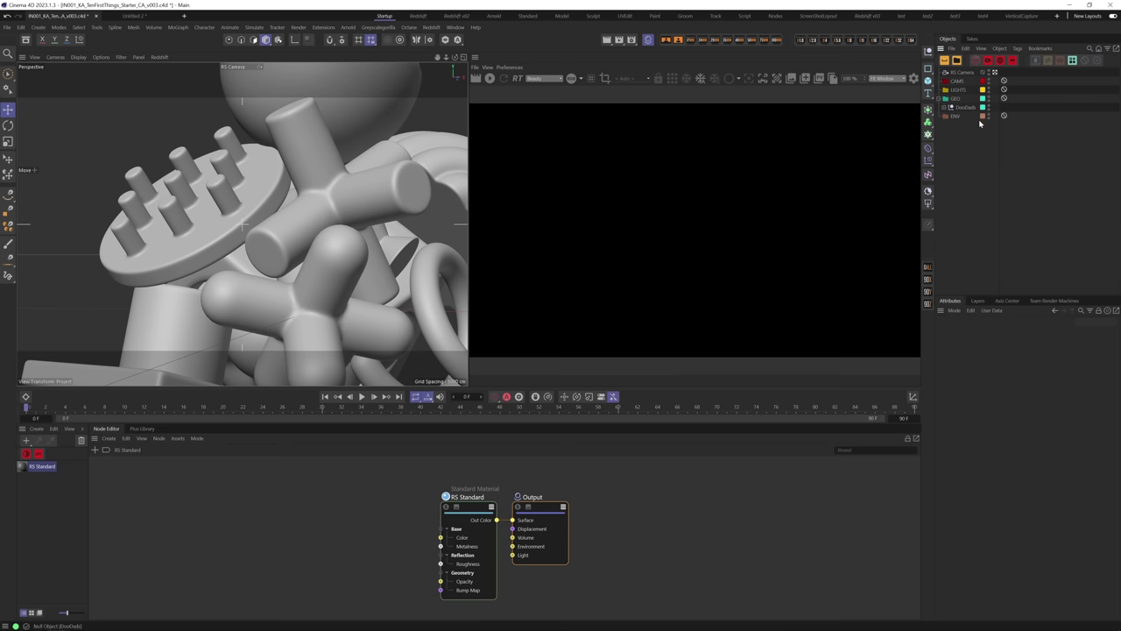
click(964, 72)
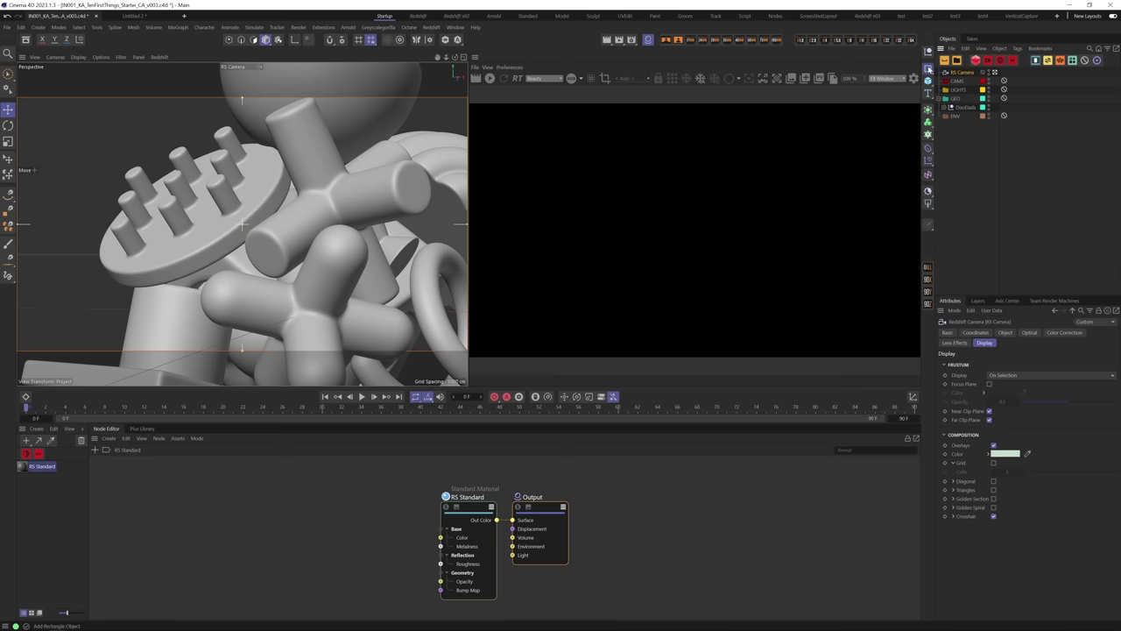
Add a null object, set its shape to Triangle, and set its radius to 0.1 cm.
click(929, 69)
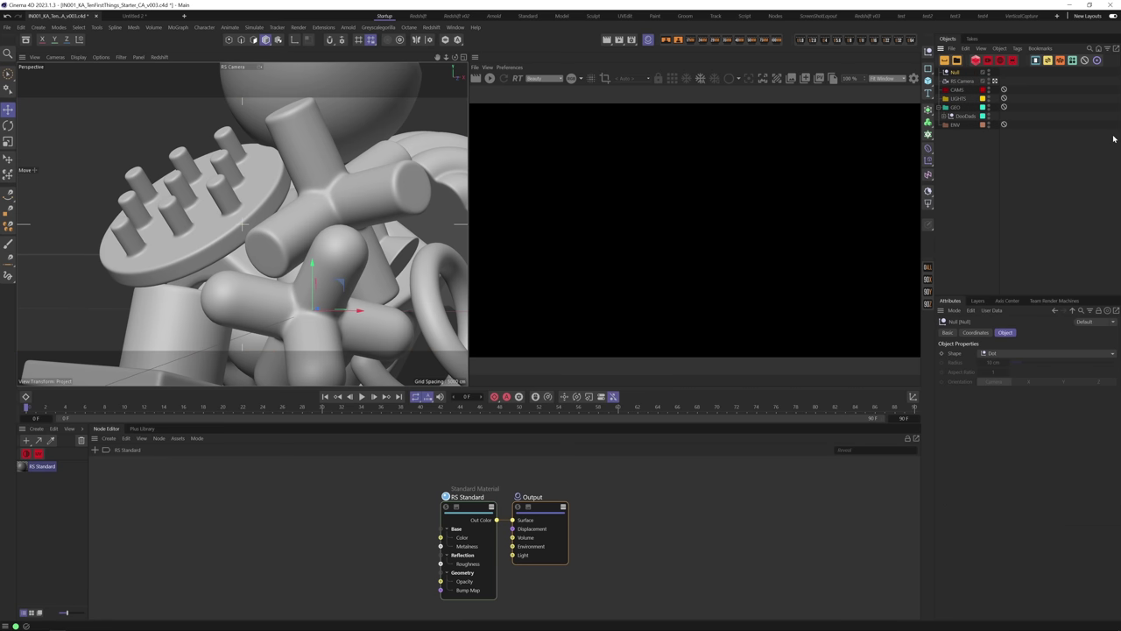
click(1006, 353)
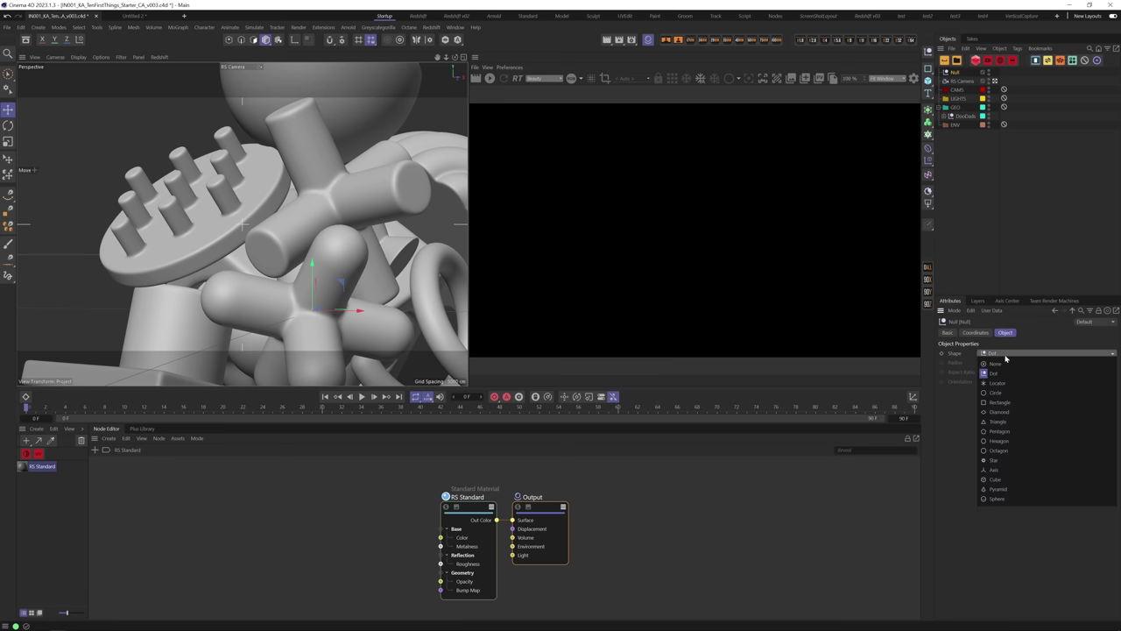
click(999, 421)
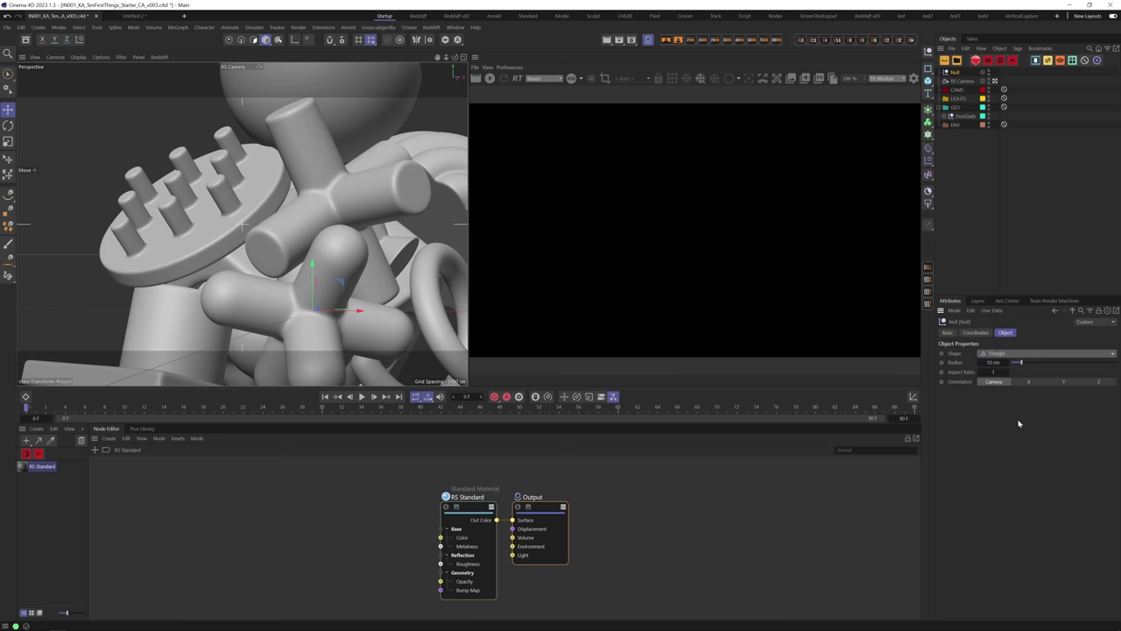
click(998, 362)
text(0.1)
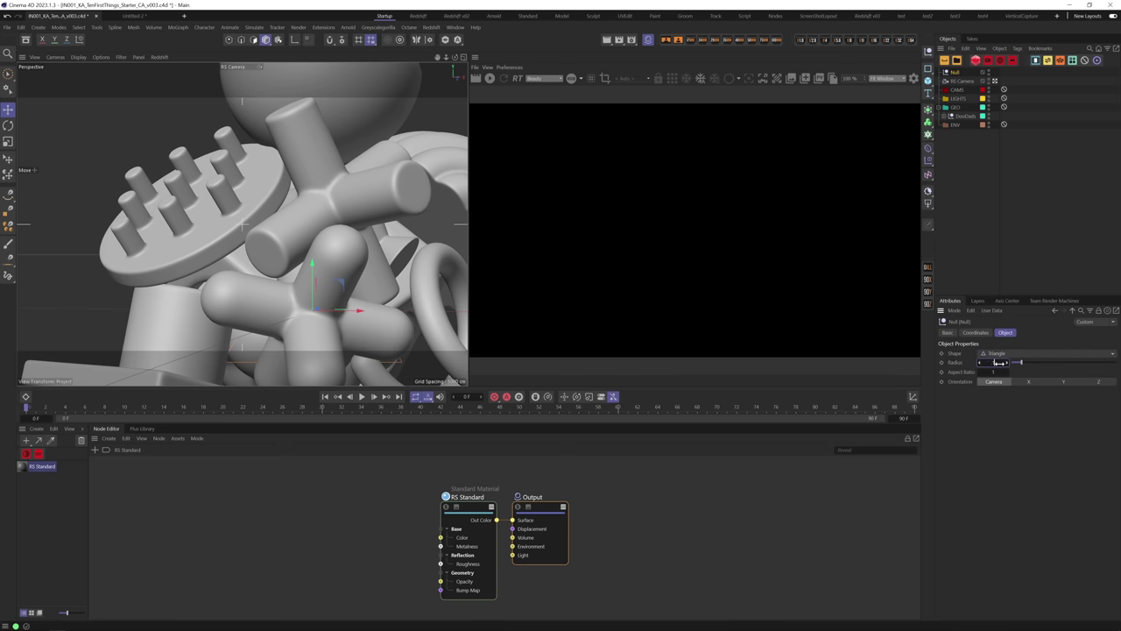
key(Return)
Set the null's display color to Custom and make it yellow.
click(948, 332)
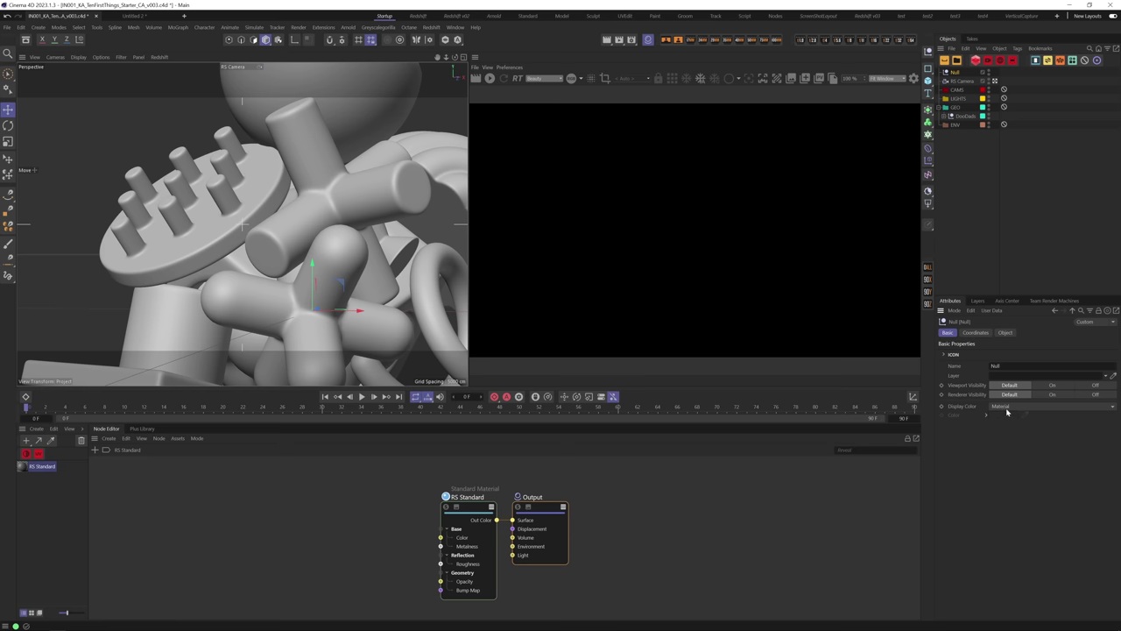
click(1004, 405)
click(1013, 447)
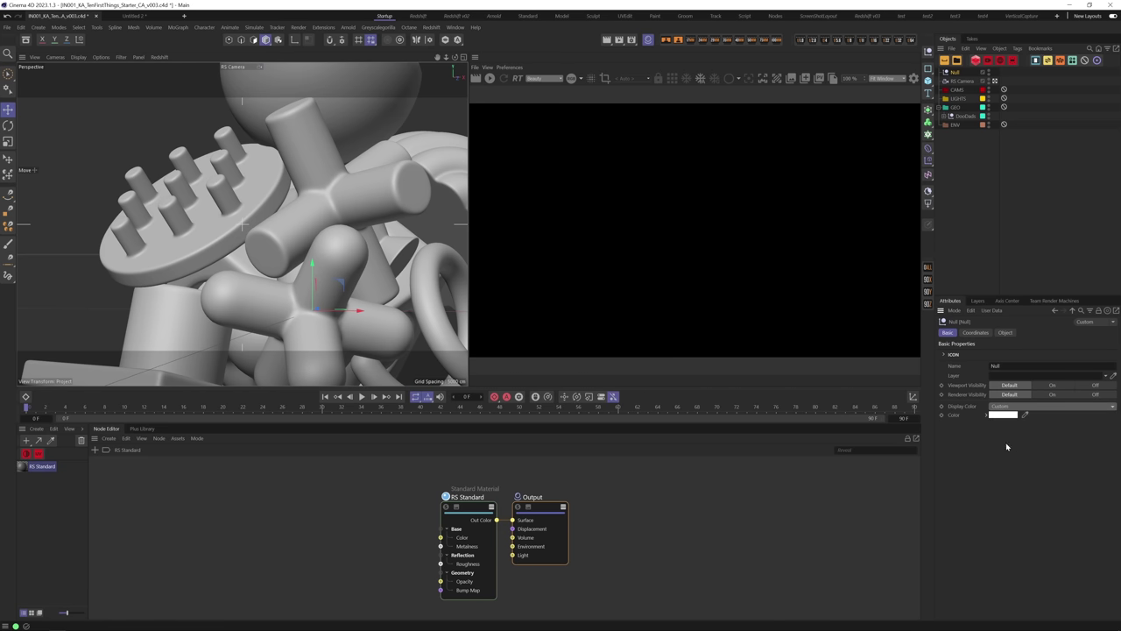
click(987, 416)
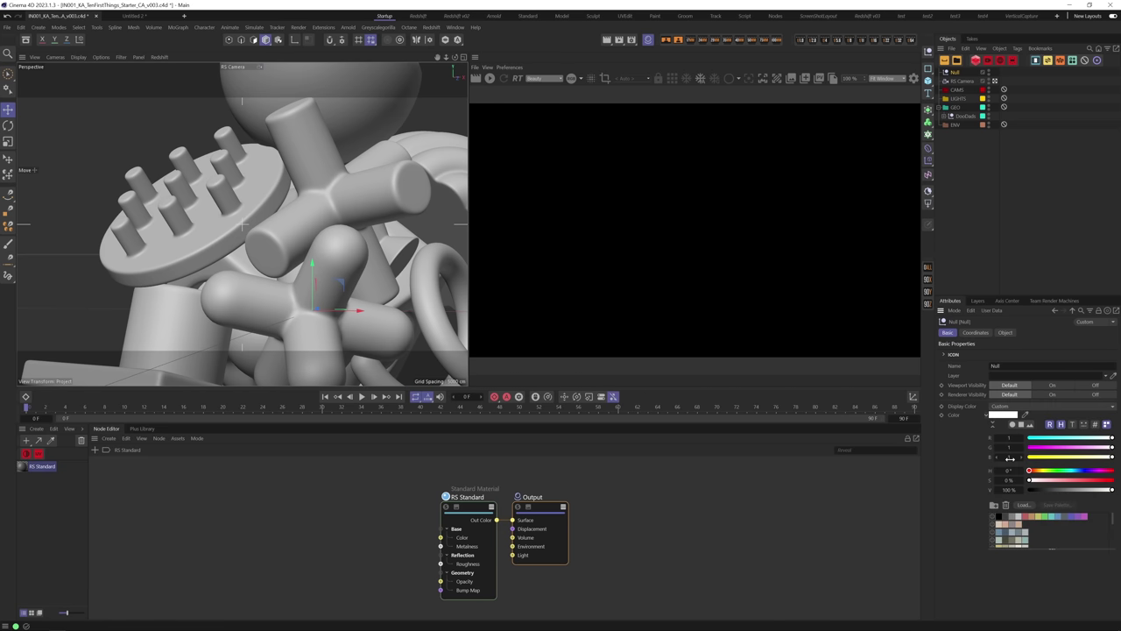
click(991, 416)
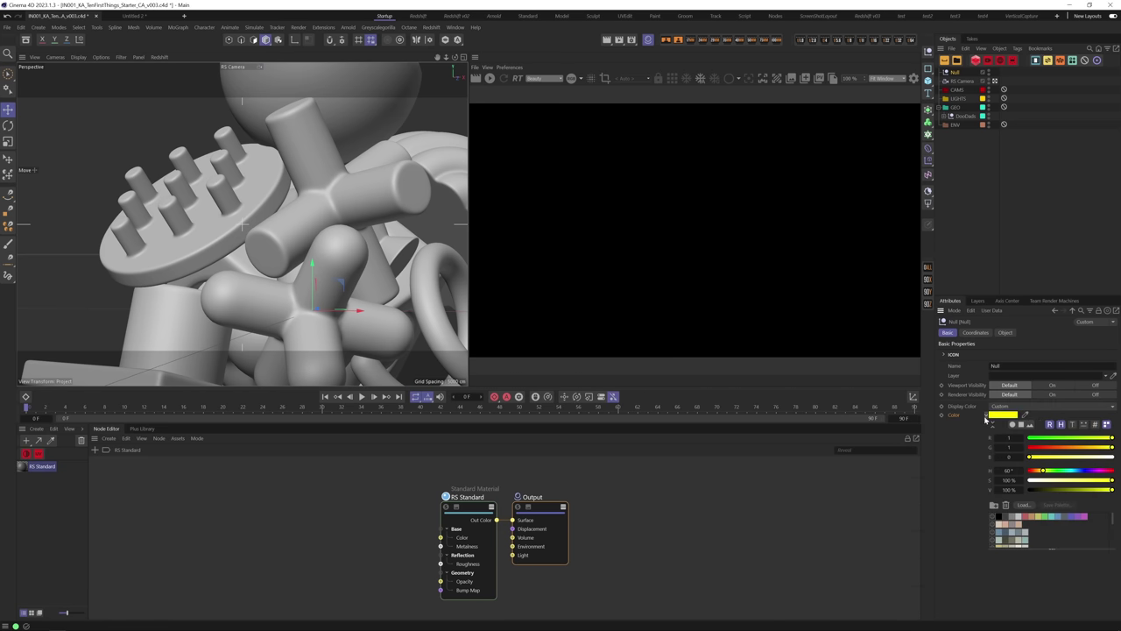
click(987, 416)
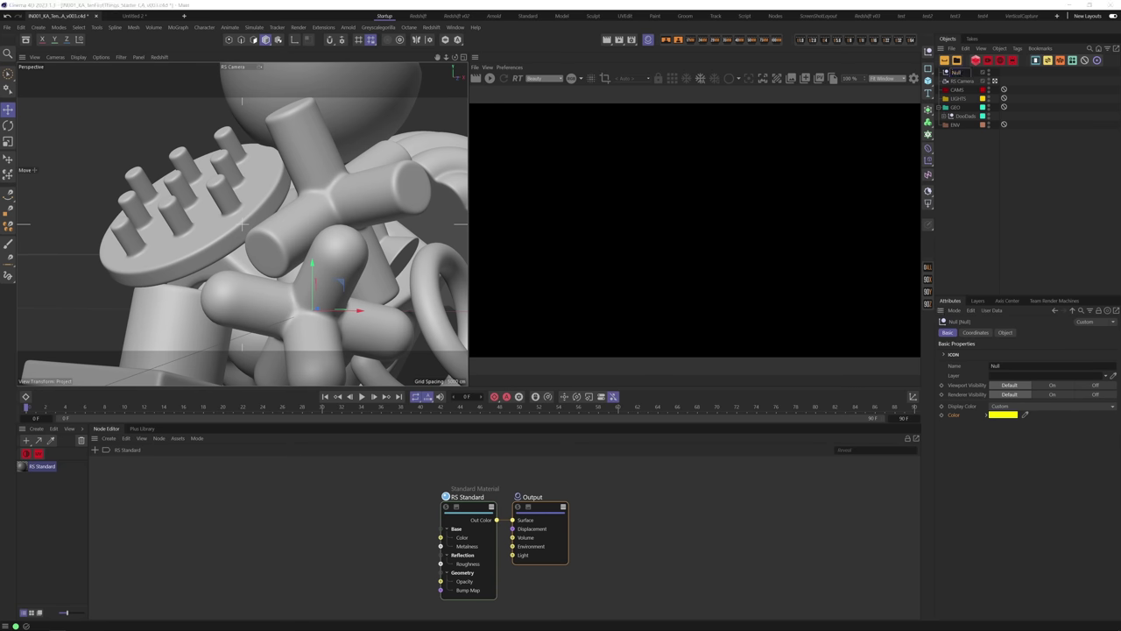
Rename the null as Focus.
double_click(957, 72)
text(Focus)
key(Return)
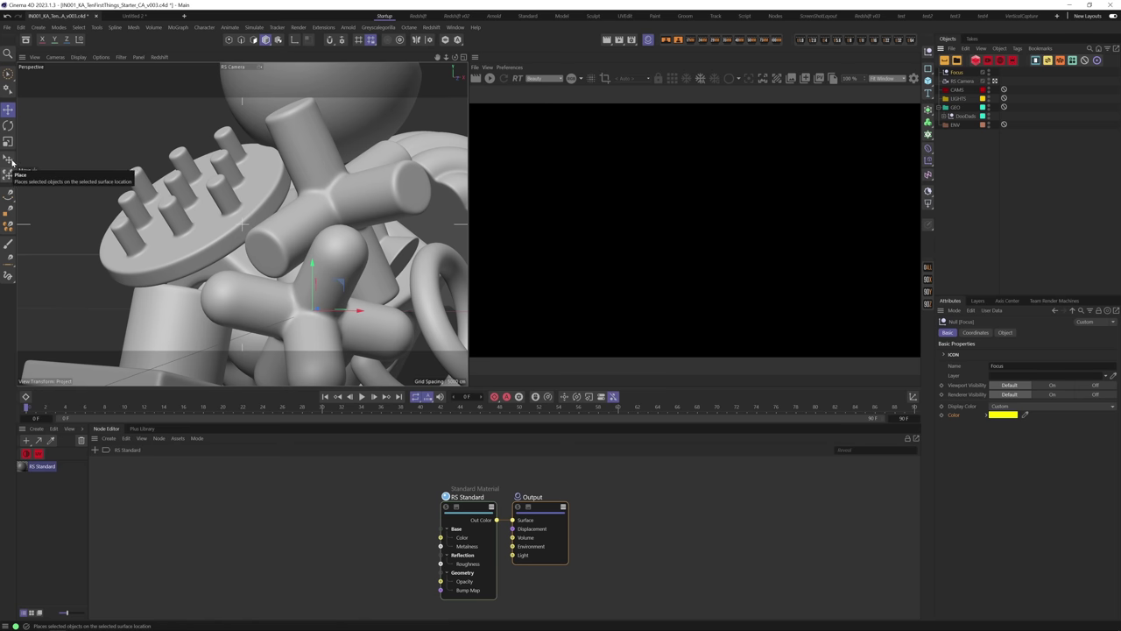
Place the Focus null on the surface of the branching cylinder shape and set its radius to 2 cm.
click(8, 160)
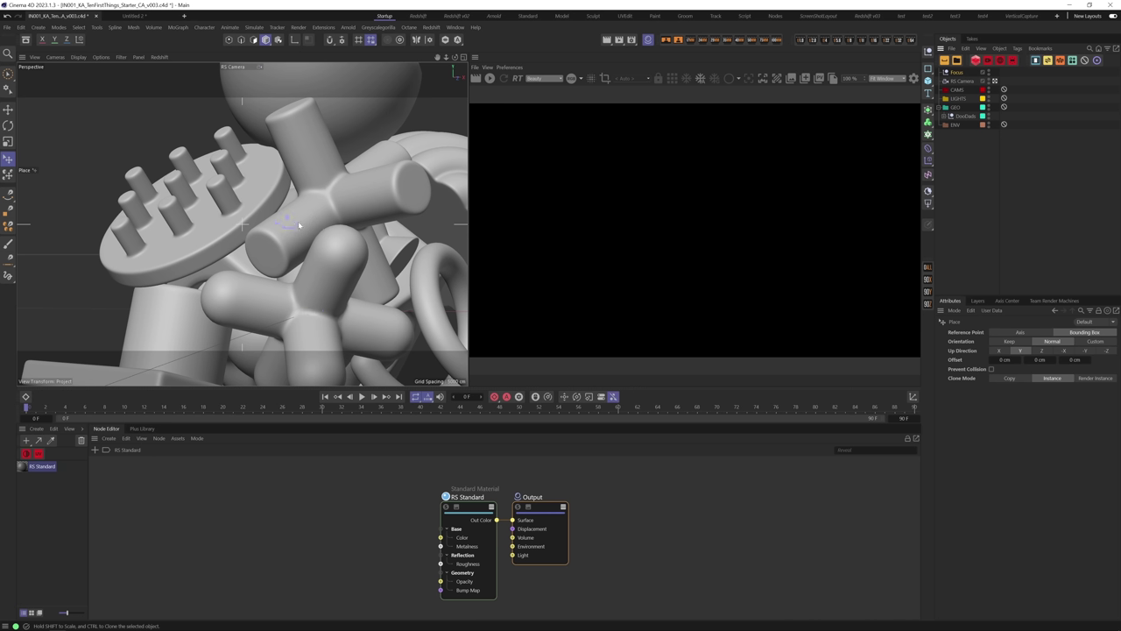
click(958, 73)
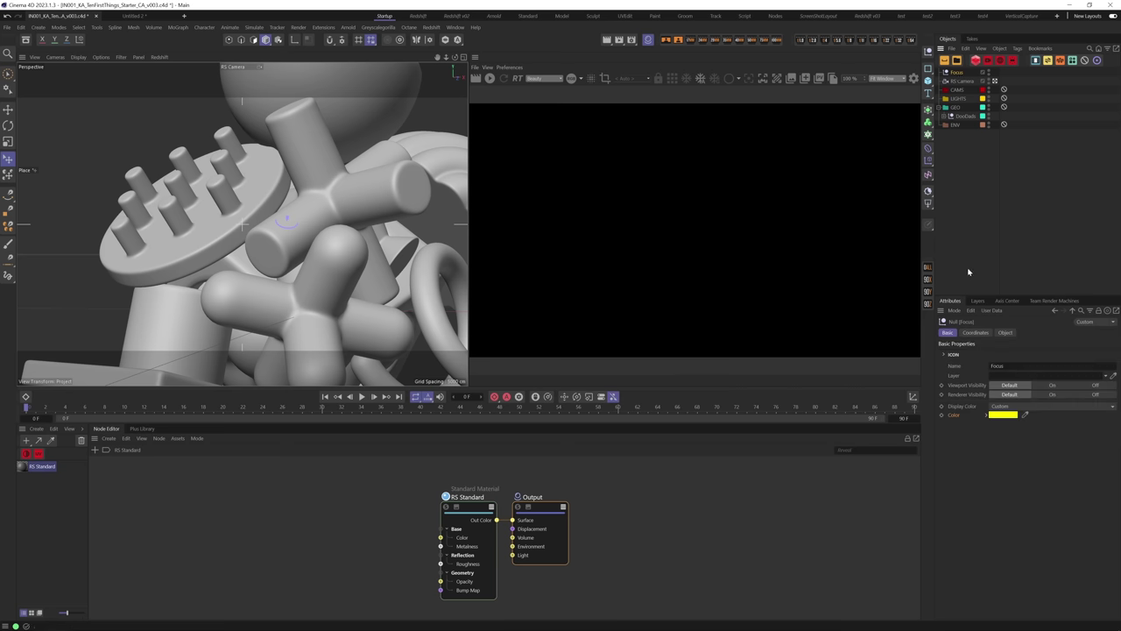
click(976, 332)
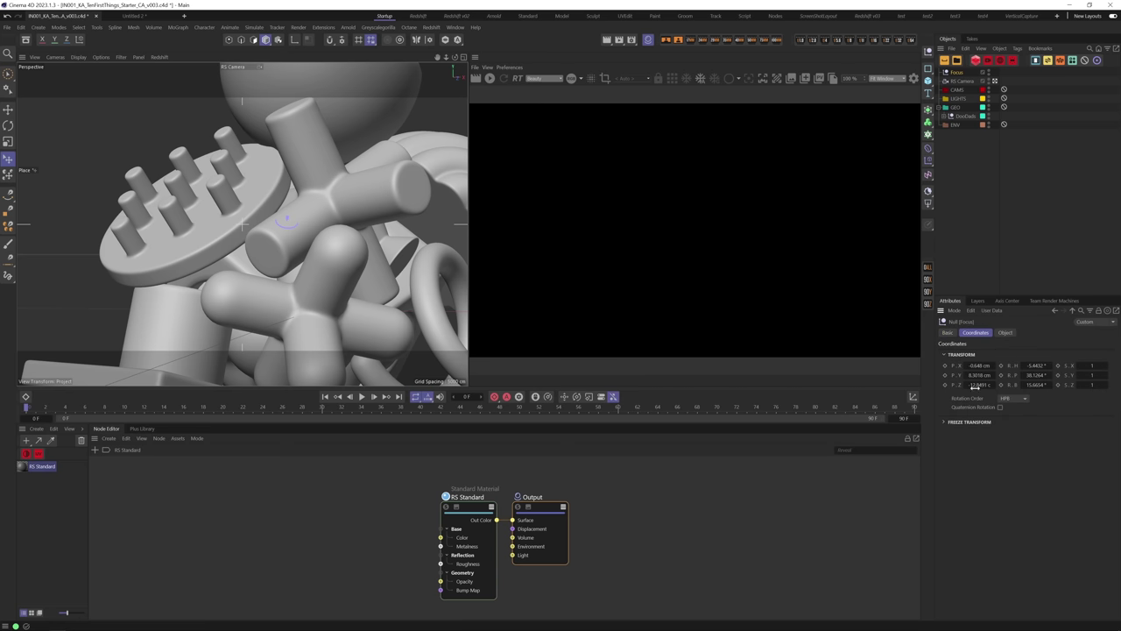
click(948, 333)
click(1005, 332)
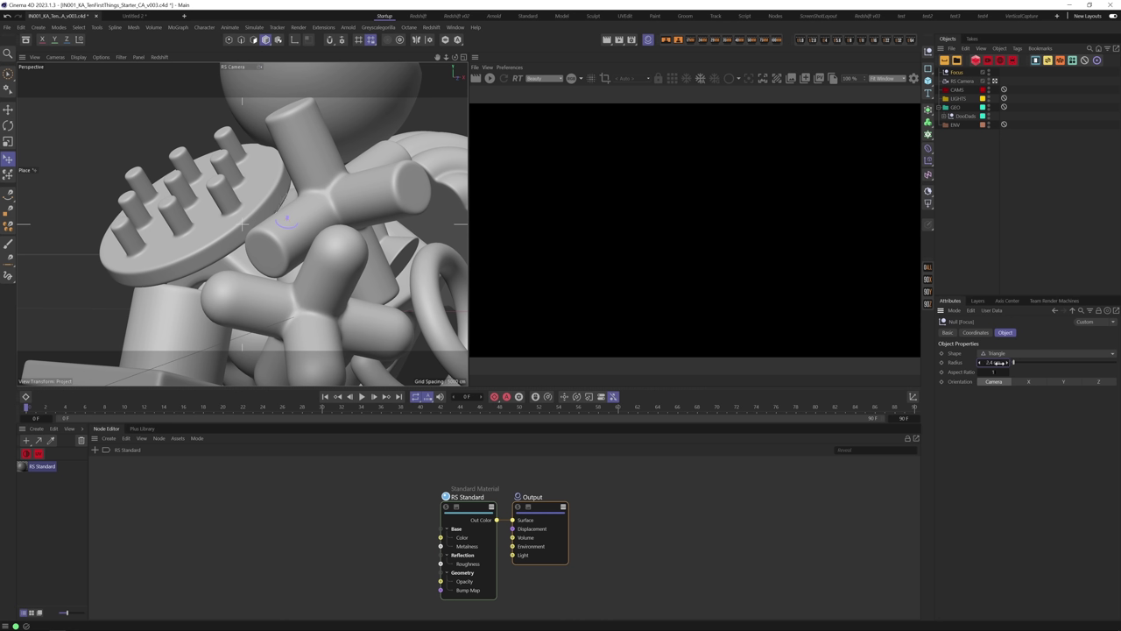
drag(998, 362, 1000, 363)
Assign the Focus null as the RS Camera's depth of field object and enable the camera's focus plane display.
click(963, 81)
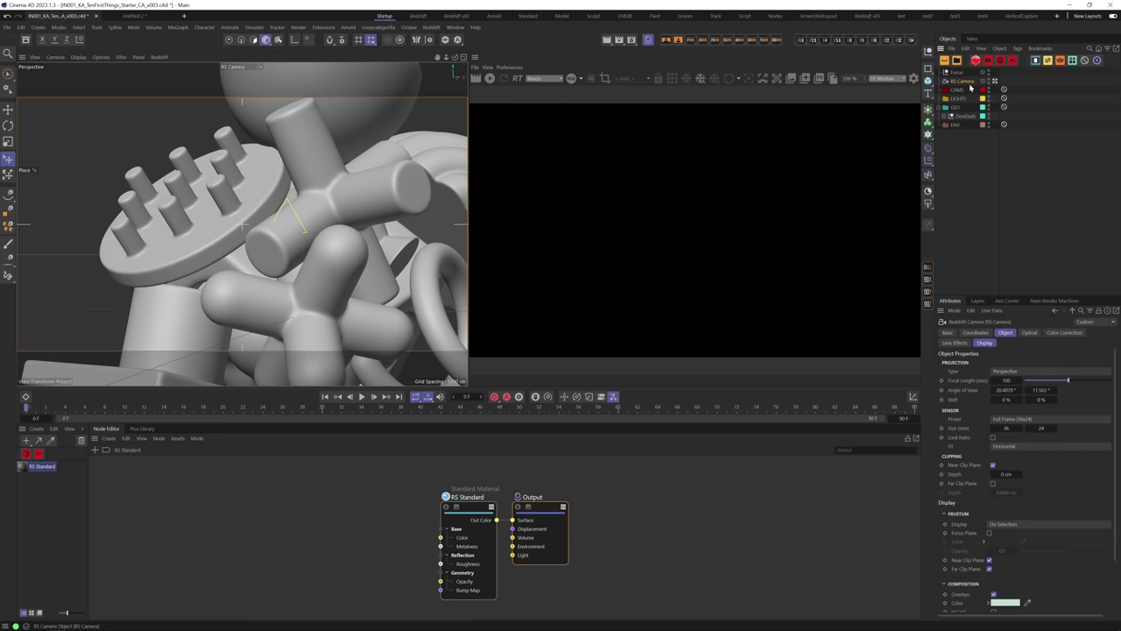
click(1029, 333)
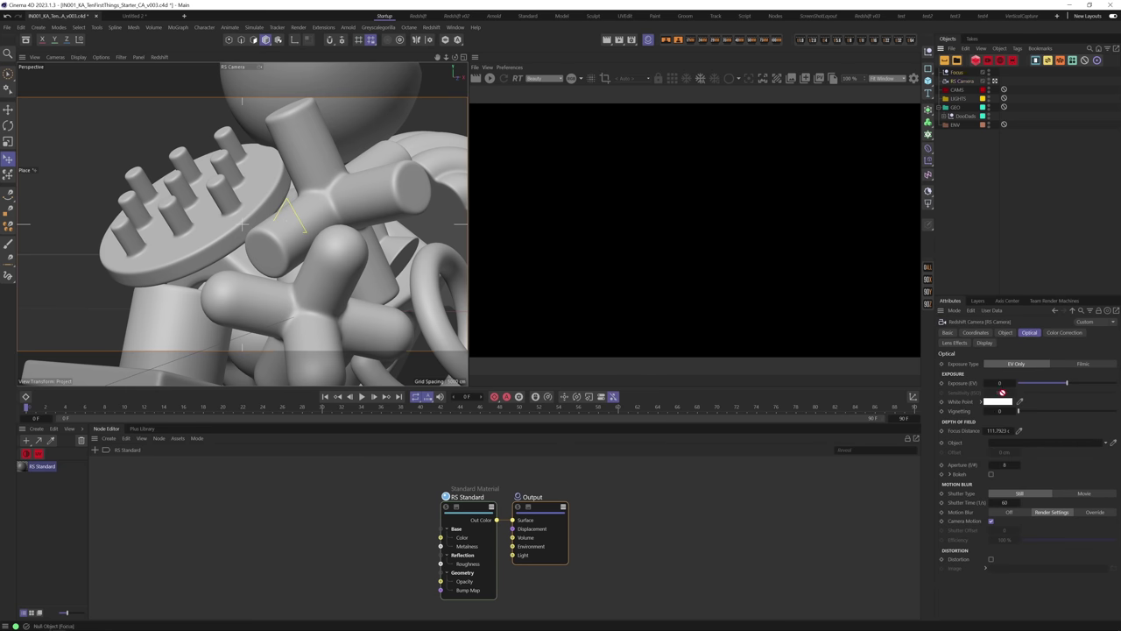
drag(1002, 393, 1007, 445)
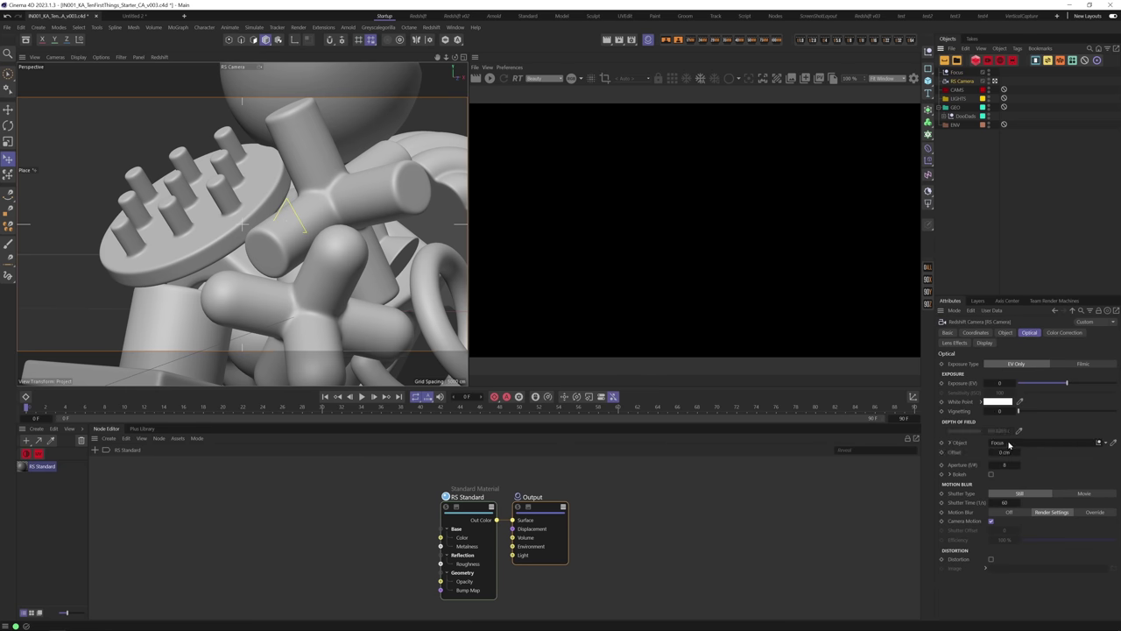
click(1005, 333)
click(985, 343)
click(991, 384)
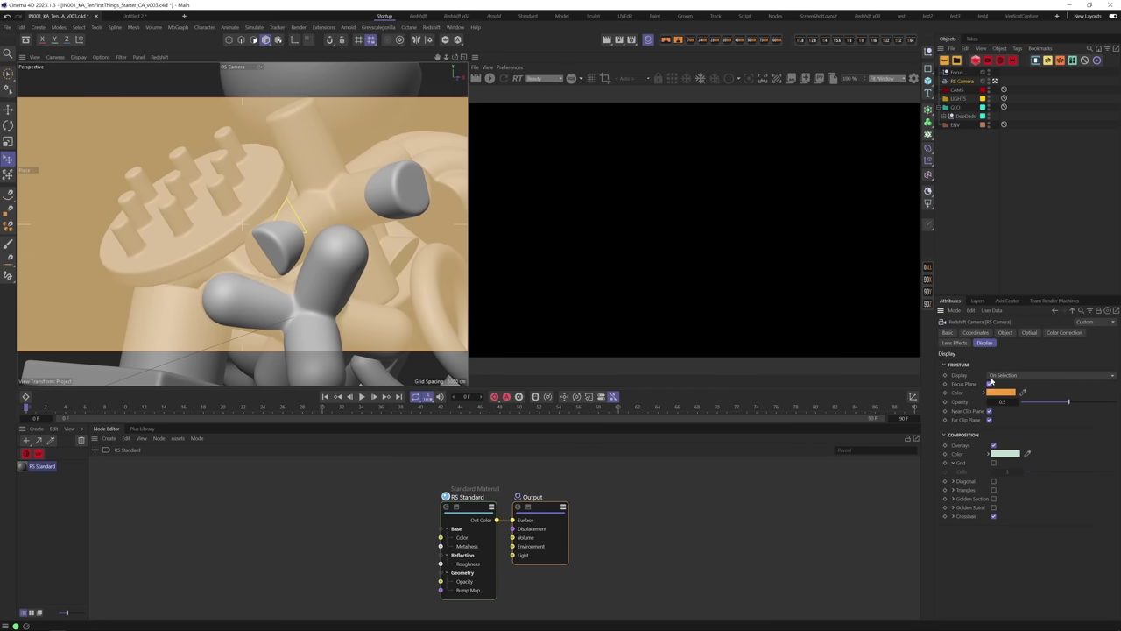
Move the Focus null onto the upper arm of the branching cylinder shape and check the camera's focus plane.
click(956, 72)
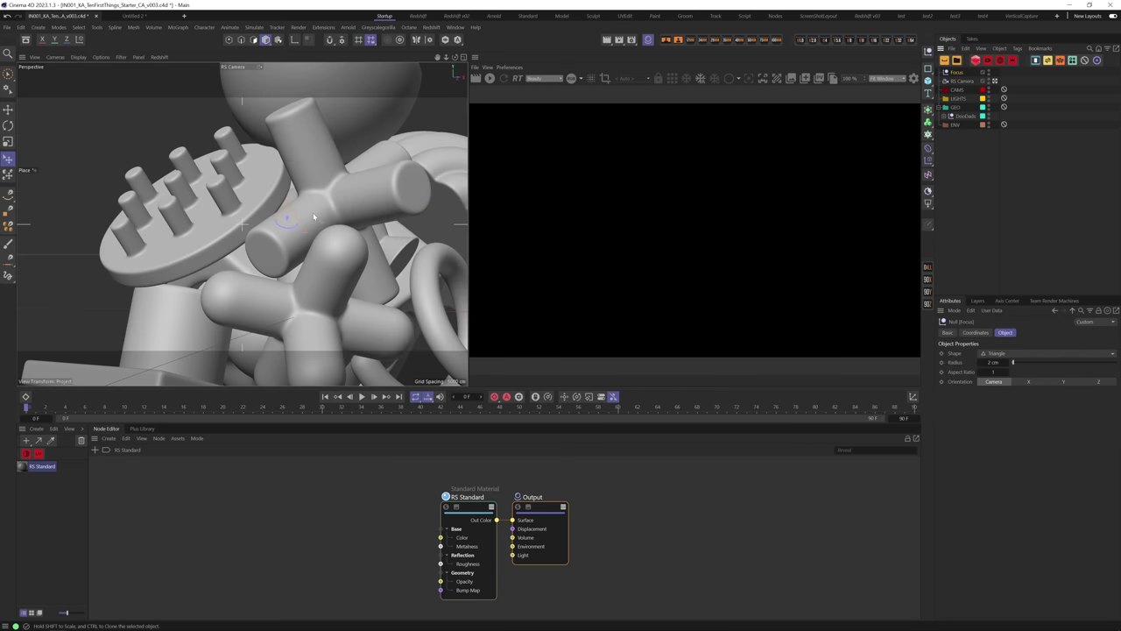
drag(317, 214, 303, 138)
click(962, 81)
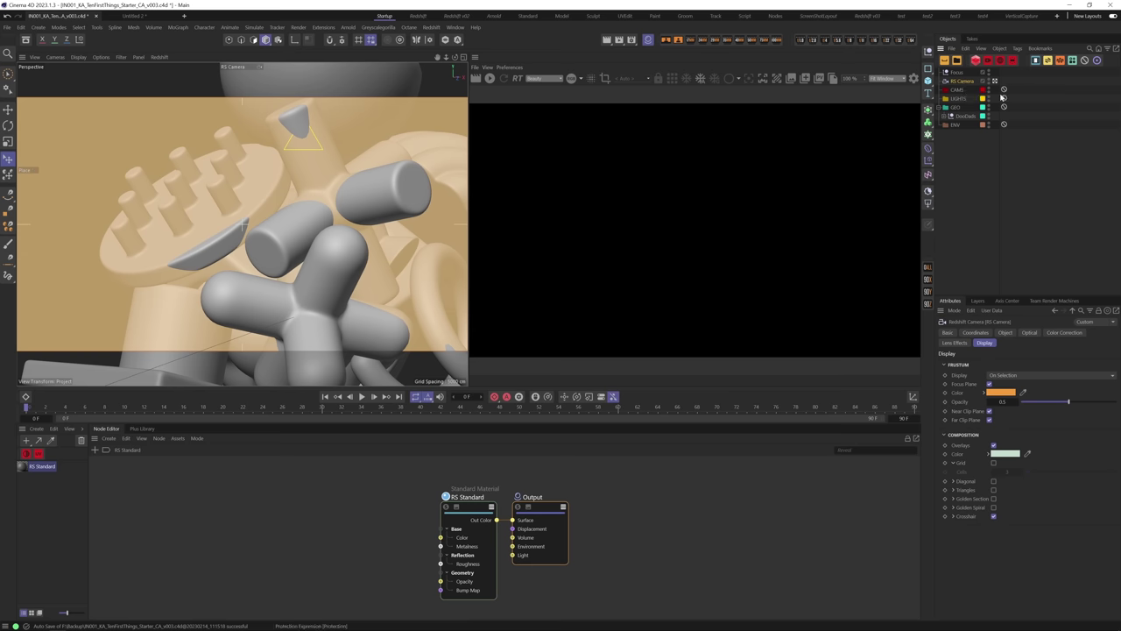
Turn off the RS Camera's focus plane display.
click(1004, 255)
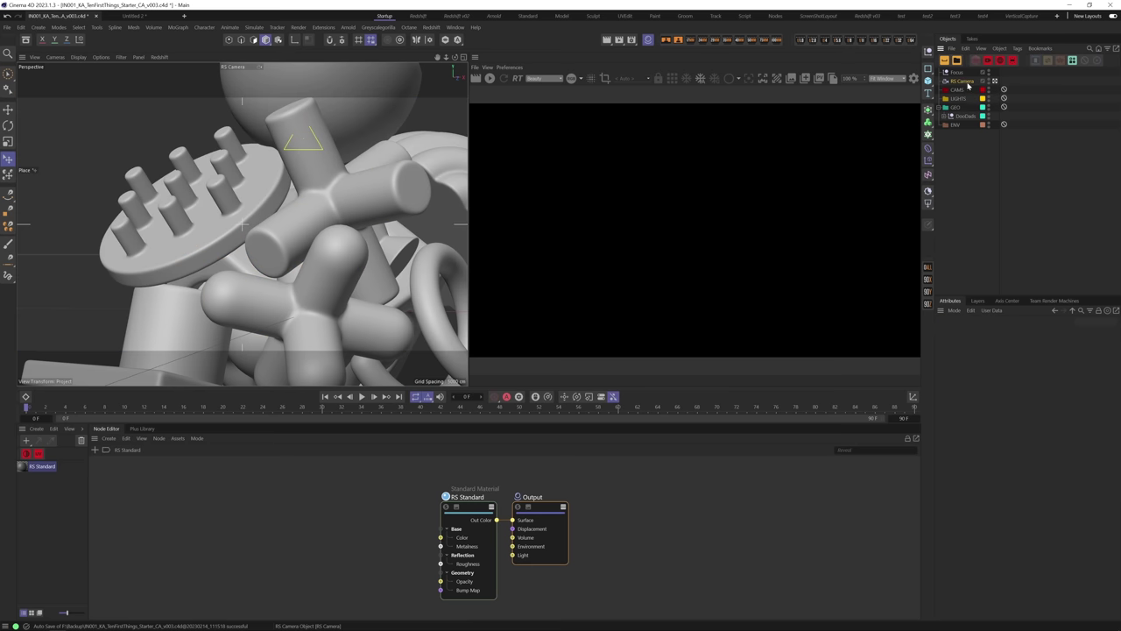
click(967, 82)
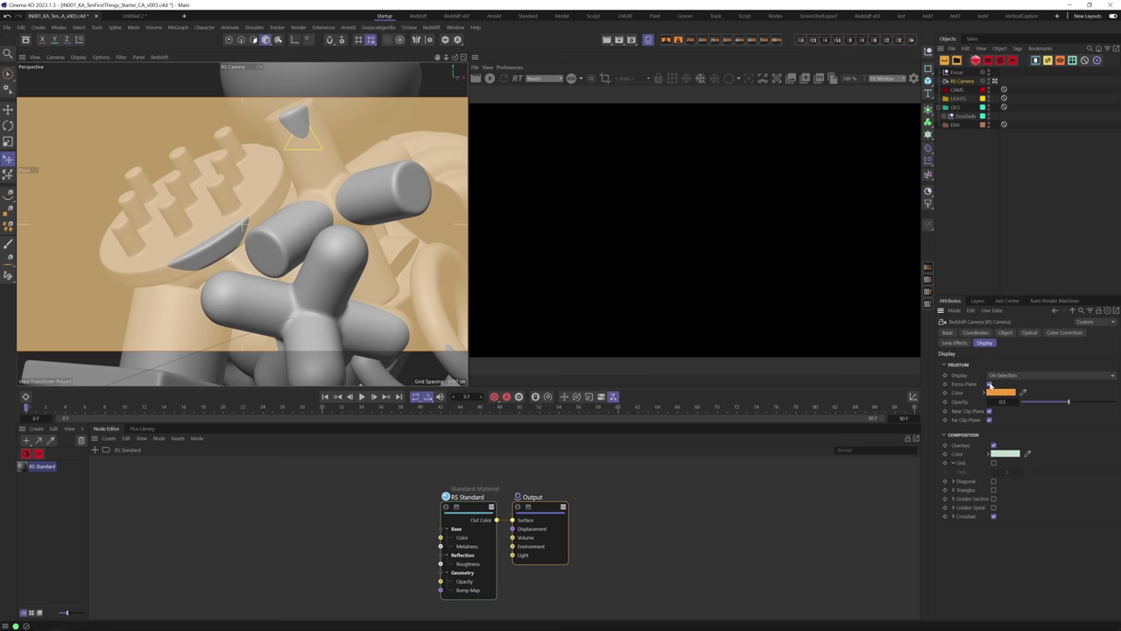
click(990, 385)
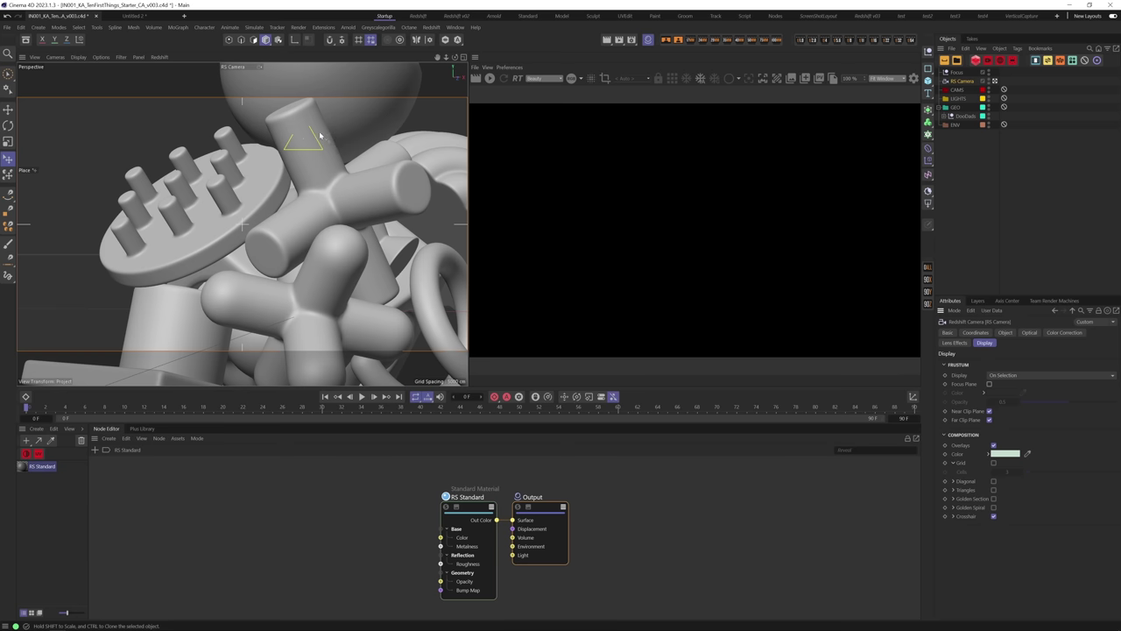
Review the RS Camera's object properties, keeping the camera selected.
click(987, 154)
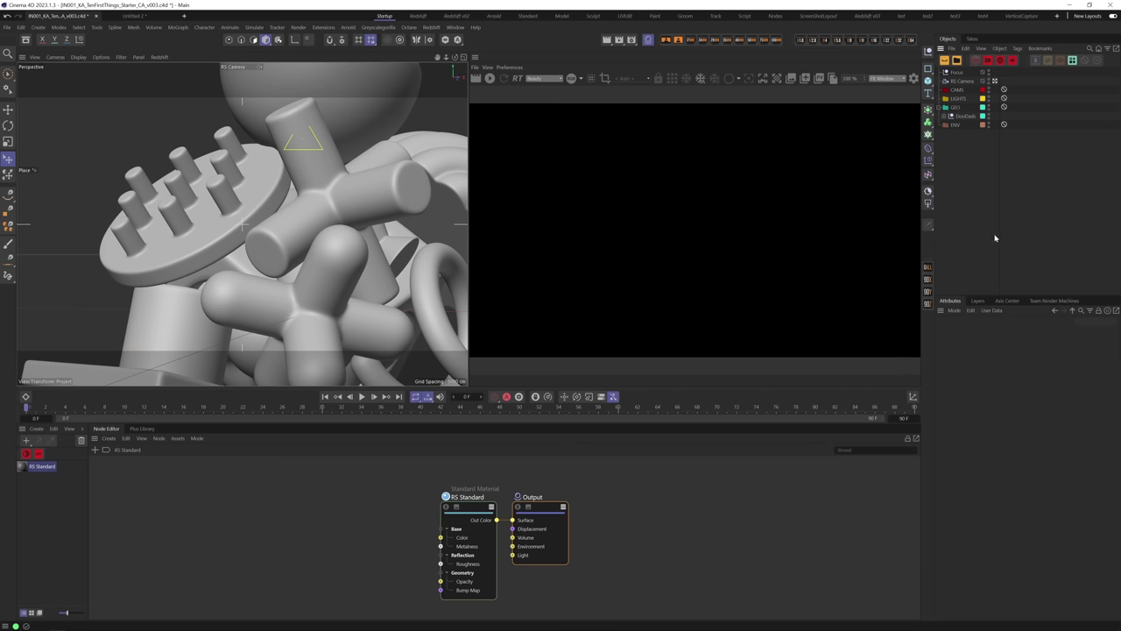
key(ctrl+z)
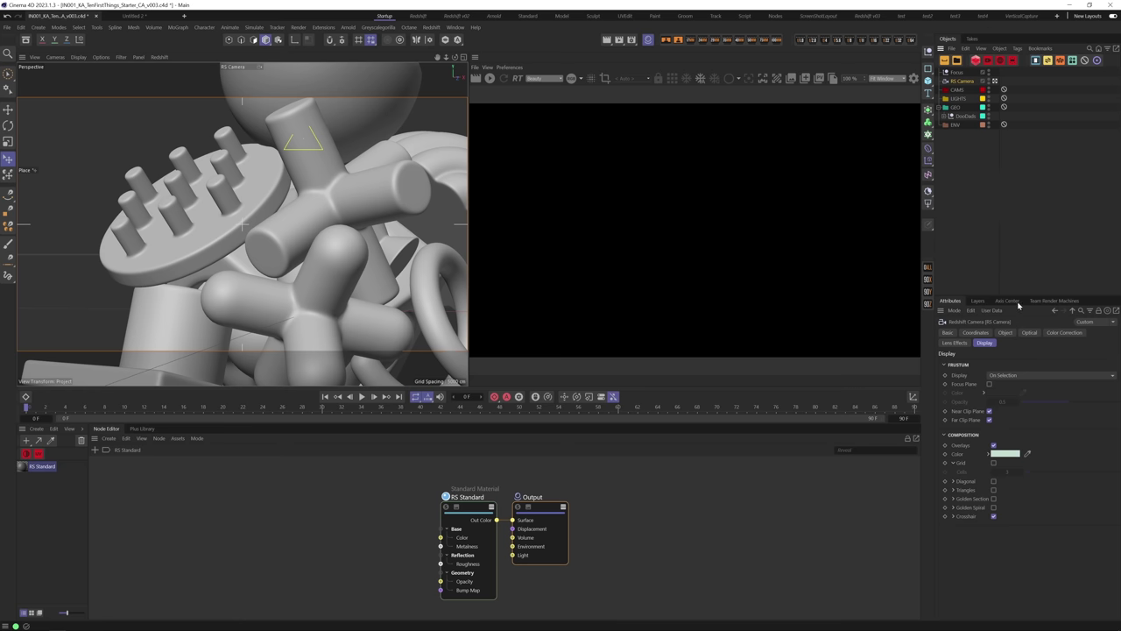
click(1008, 332)
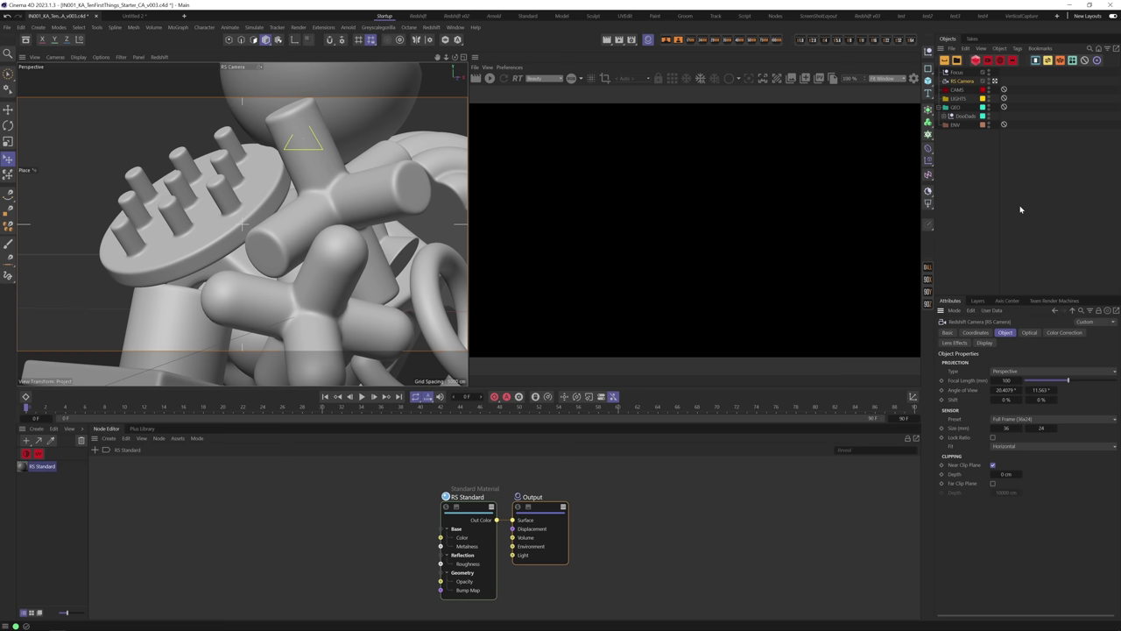
click(998, 226)
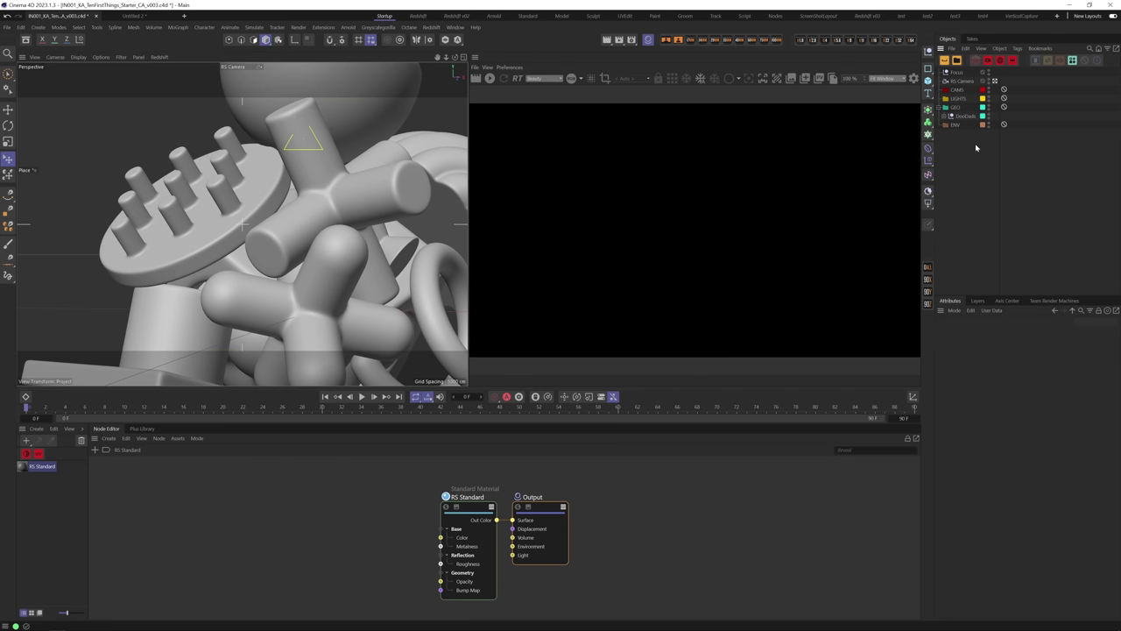
click(961, 80)
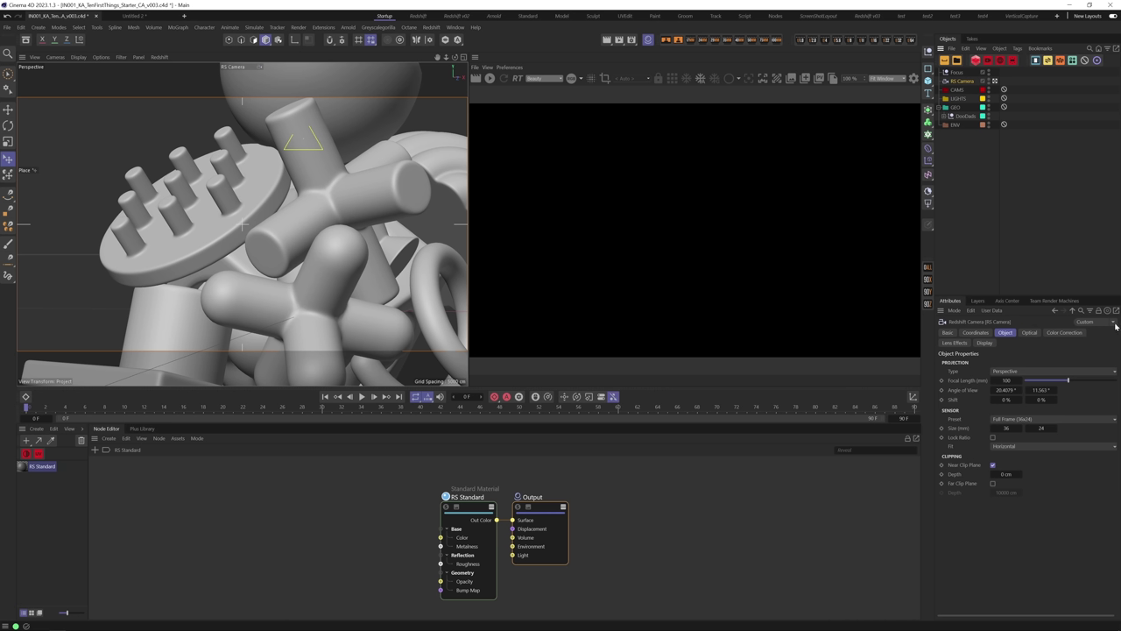
Save the RS Camera's settings as a preset named RS Default Cam.
click(1115, 325)
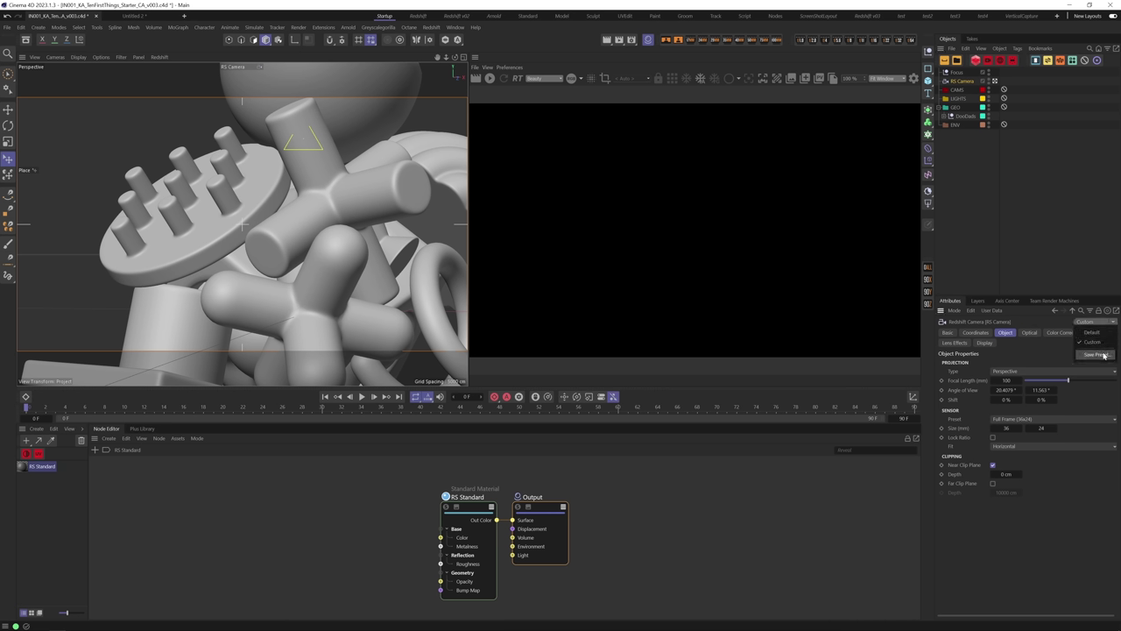
click(1097, 355)
drag(1062, 322, 784, 440)
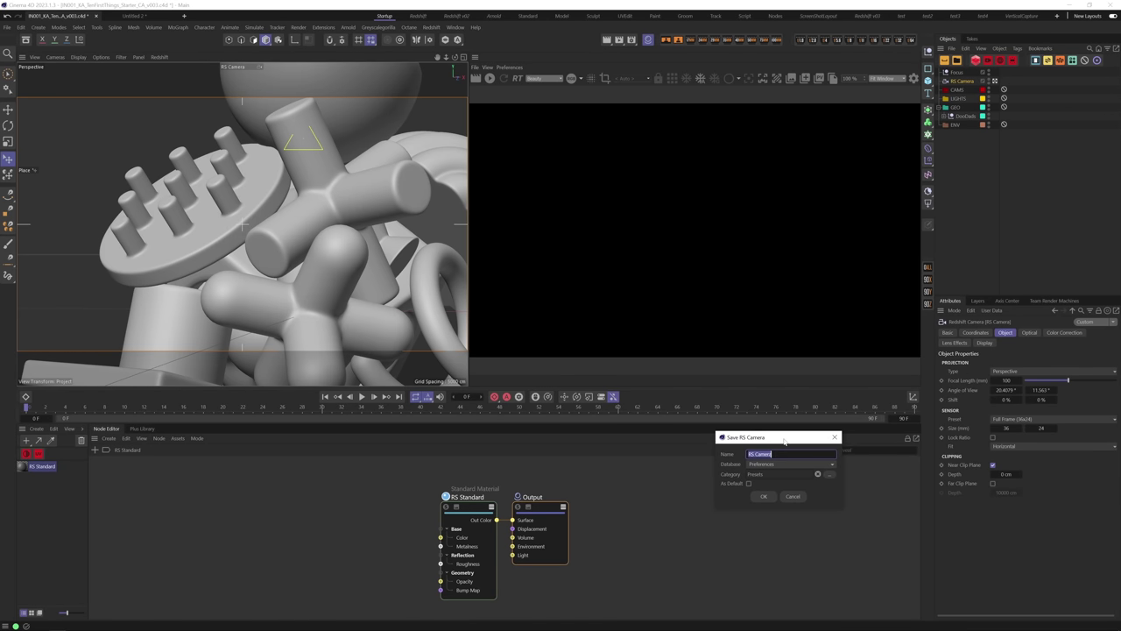
key(BackSpace)
text(RS Default Cam)
click(765, 496)
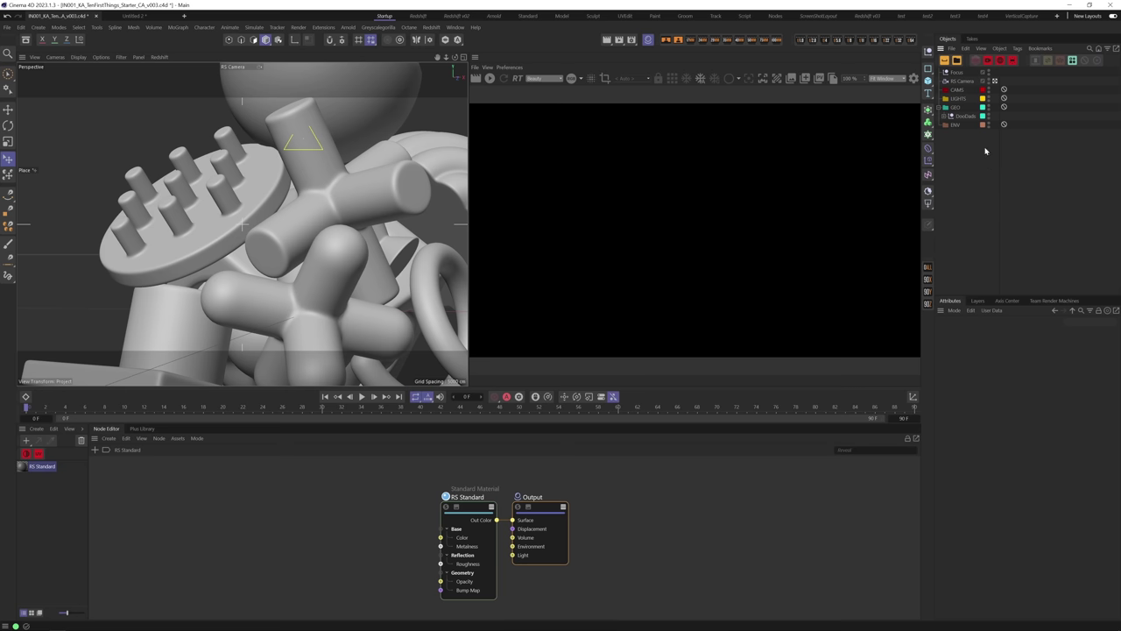
Add a second standard Redshift camera and check that it picks up the RS Default Cam preset.
click(431, 27)
mouse_move(450, 63)
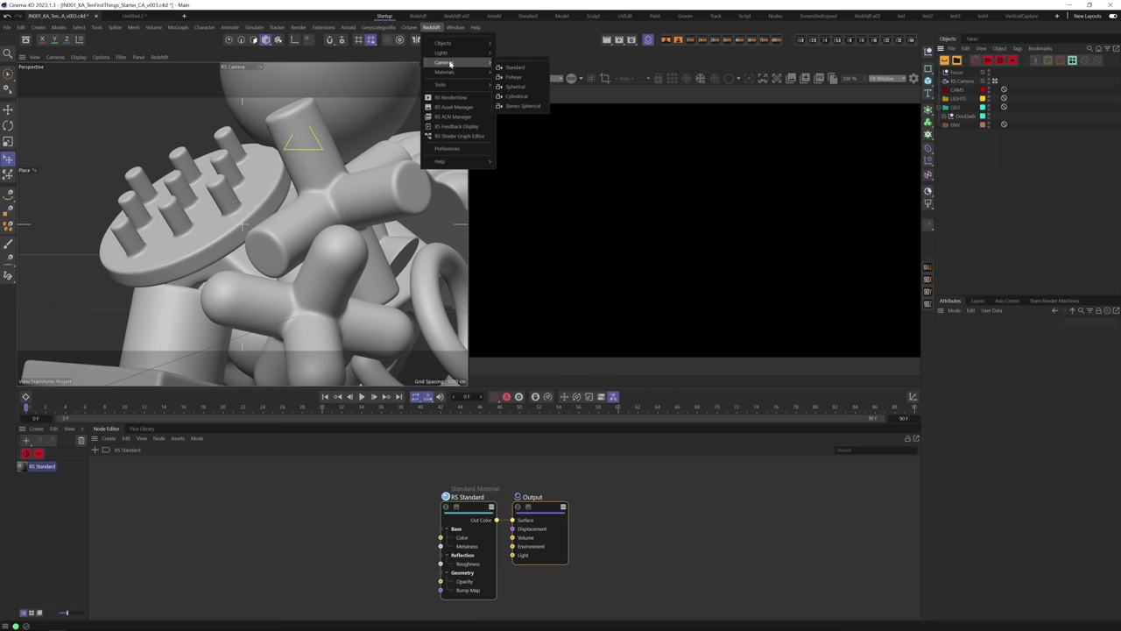
click(515, 68)
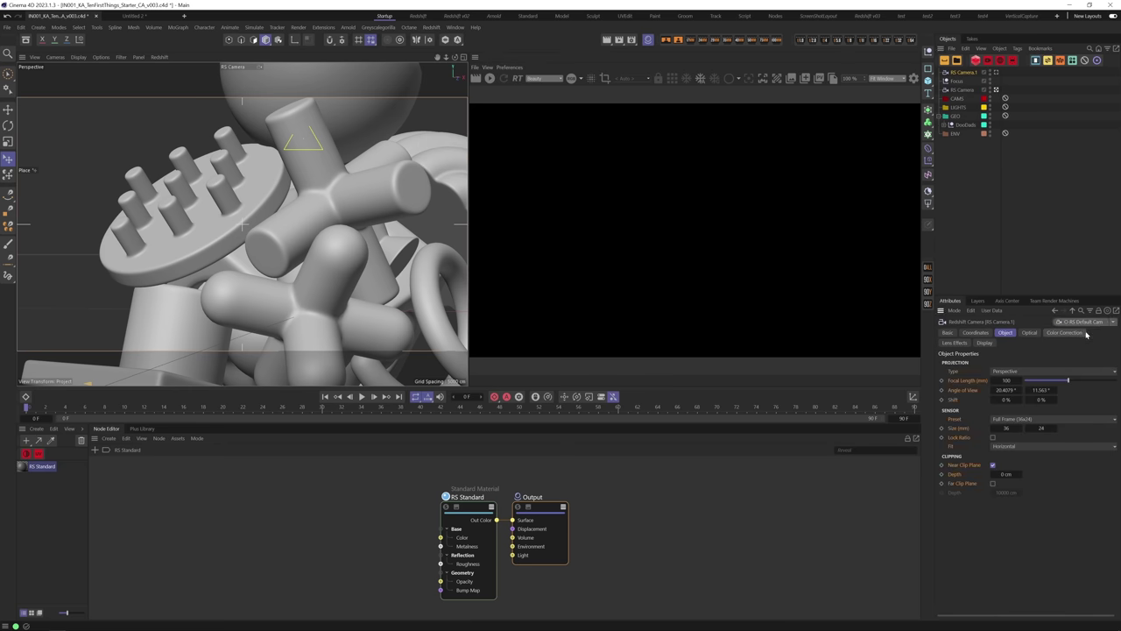
click(1011, 226)
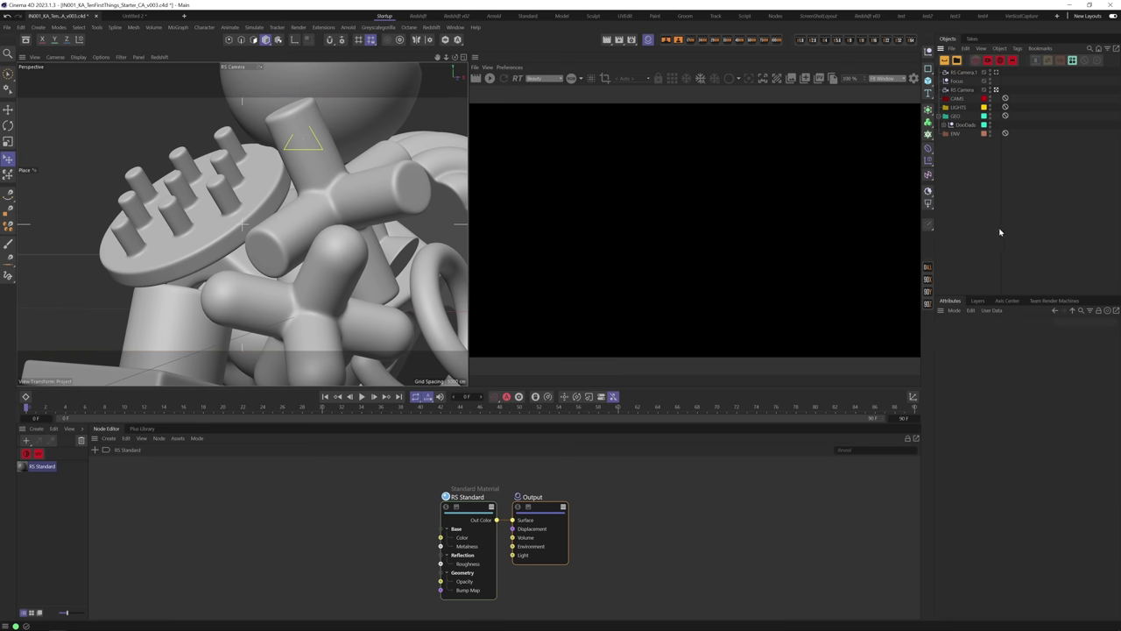
click(963, 72)
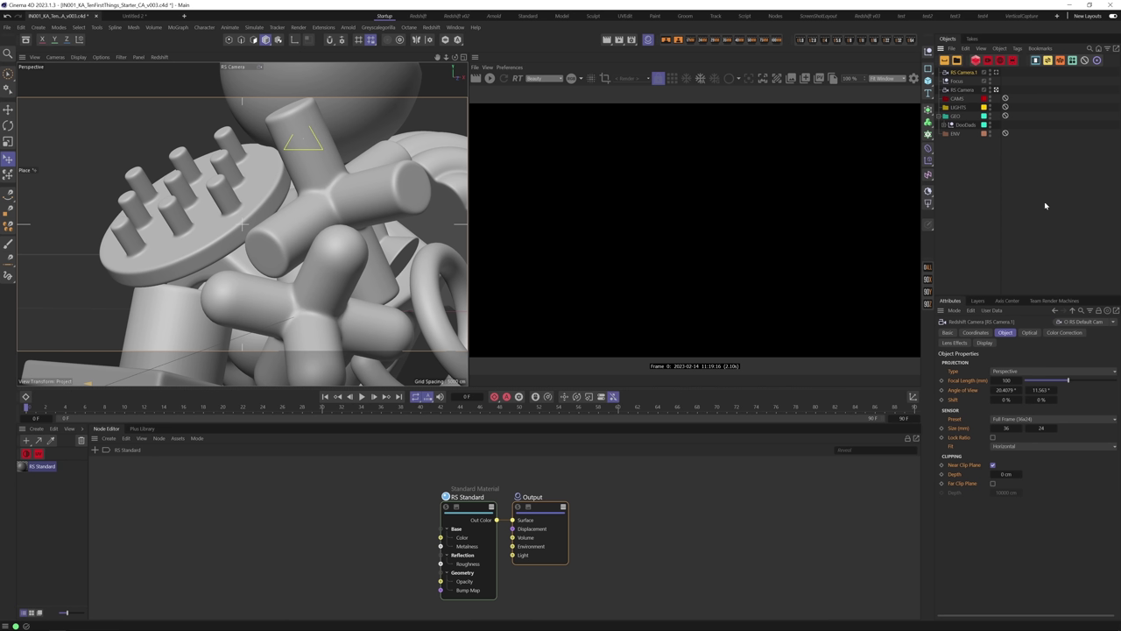
Start the live render in the RenderView and add a Redshift dome light to the scene.
click(490, 77)
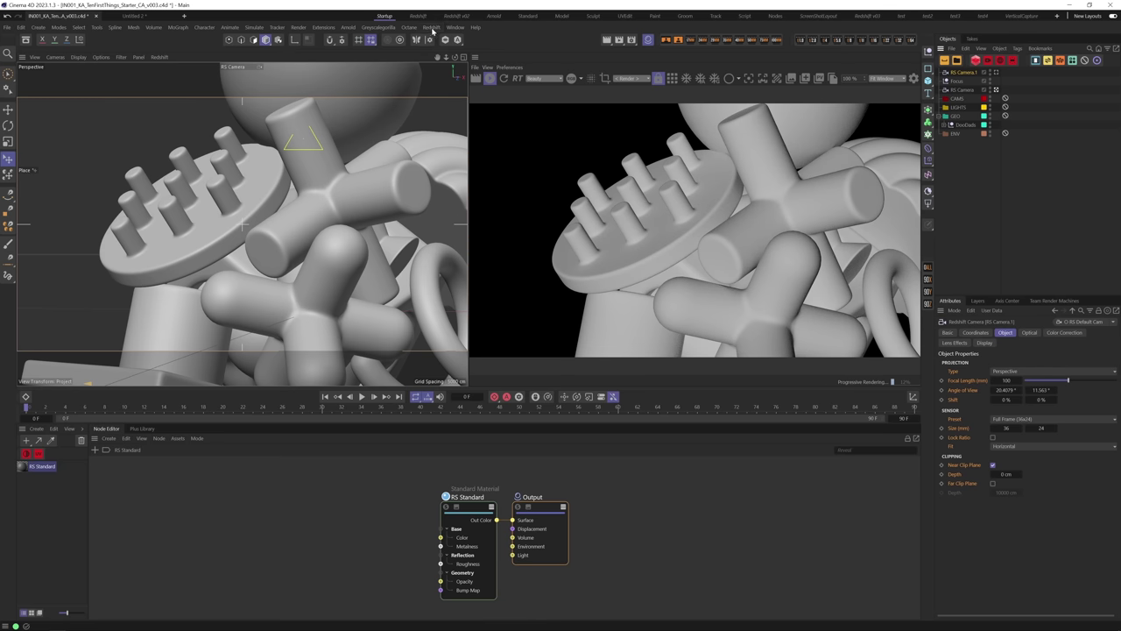
click(431, 27)
mouse_move(452, 54)
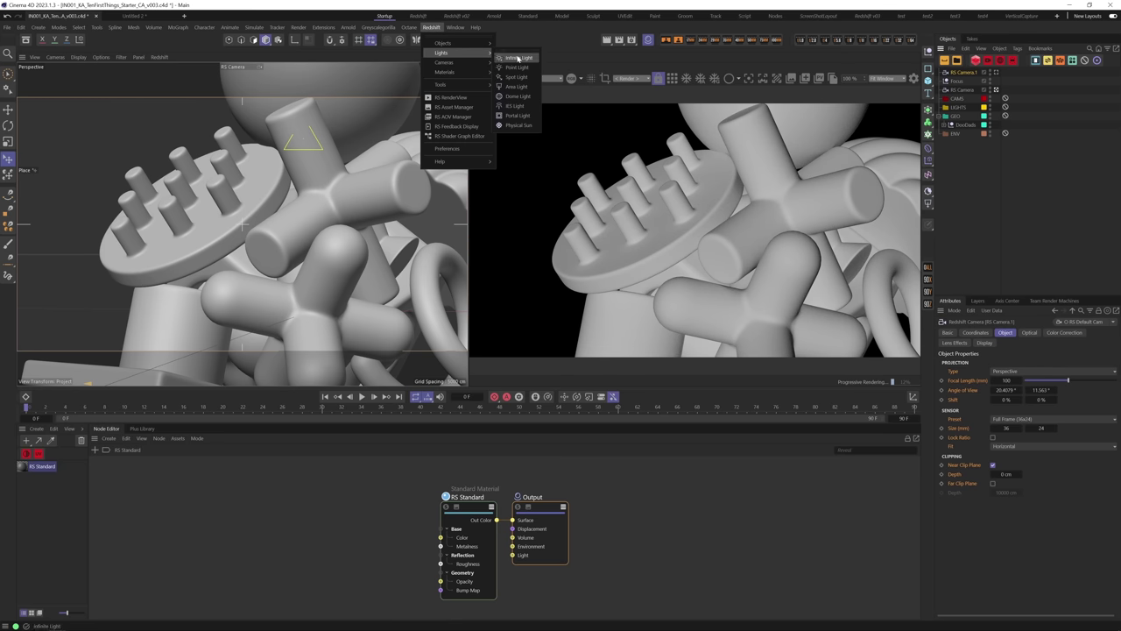
click(527, 100)
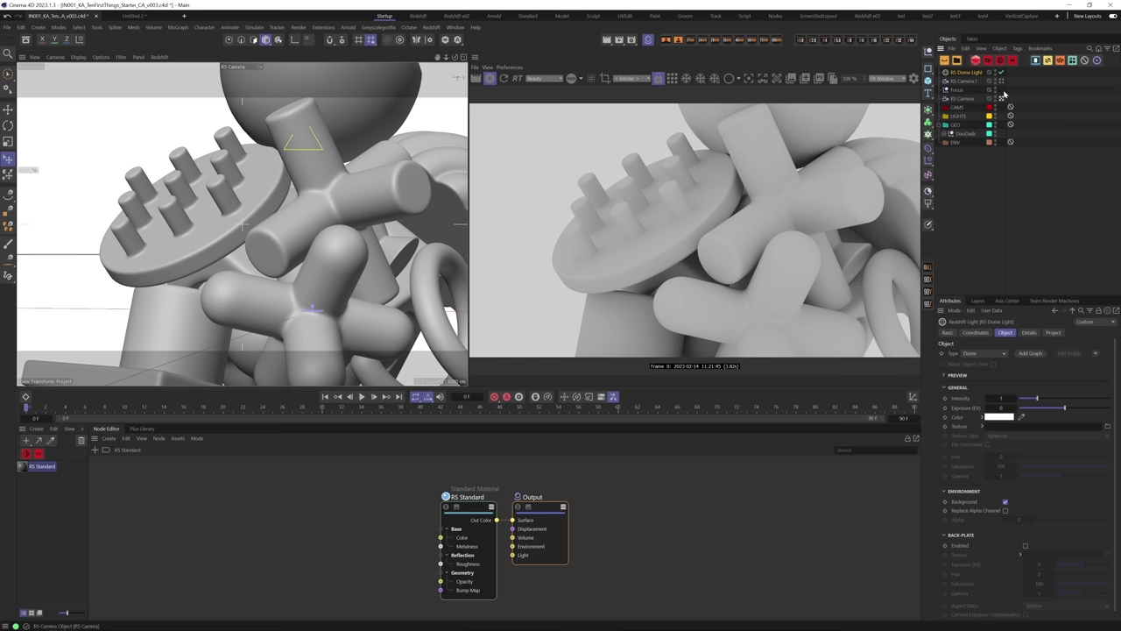
Give the RS Dome Light an HDRI Link Plus tag and load the Modern Industrial 010 HDRI into it.
click(1048, 60)
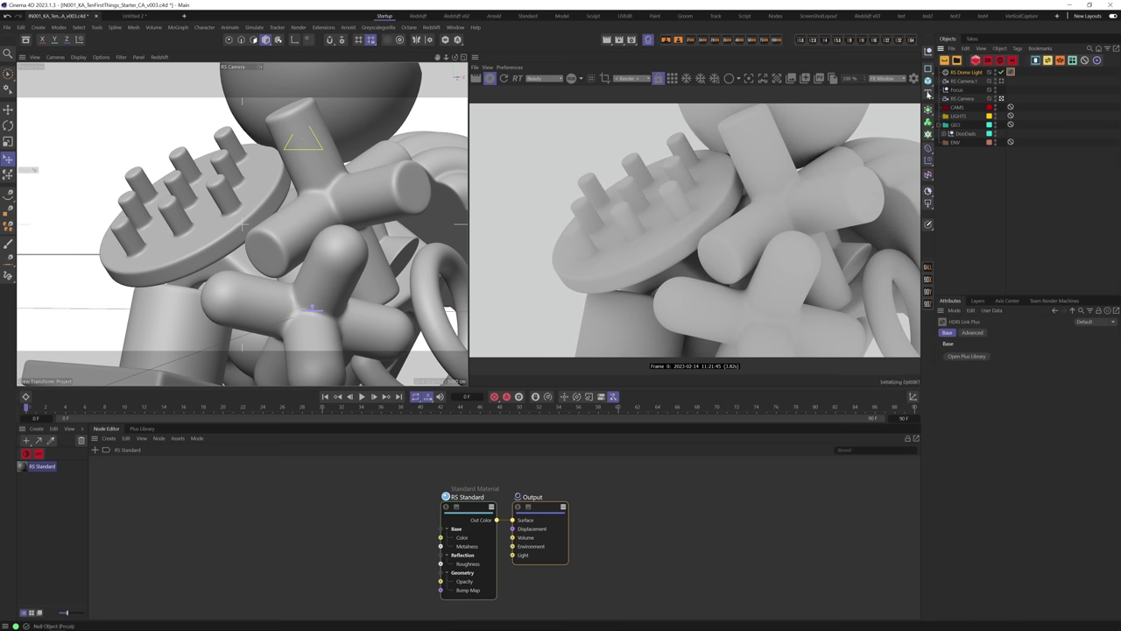
click(964, 73)
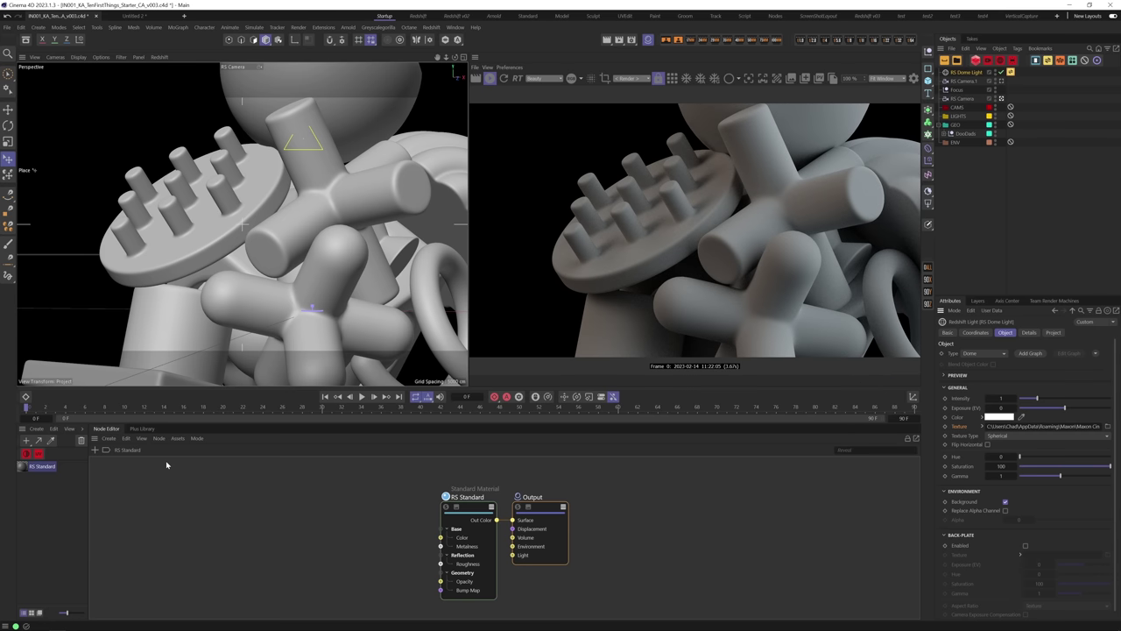
click(143, 428)
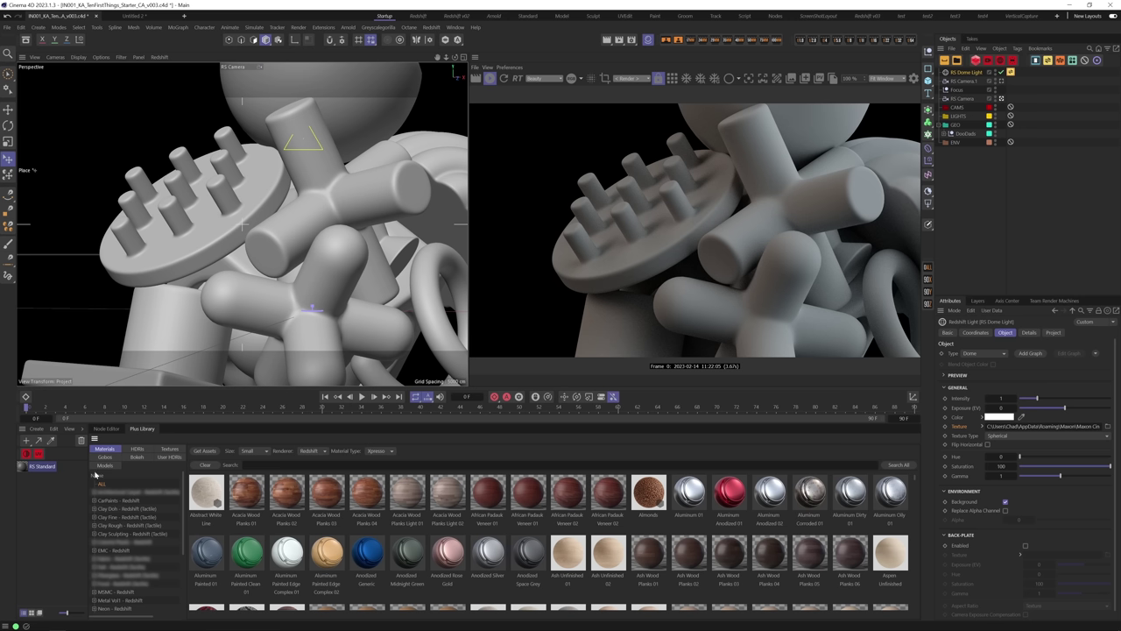
click(139, 450)
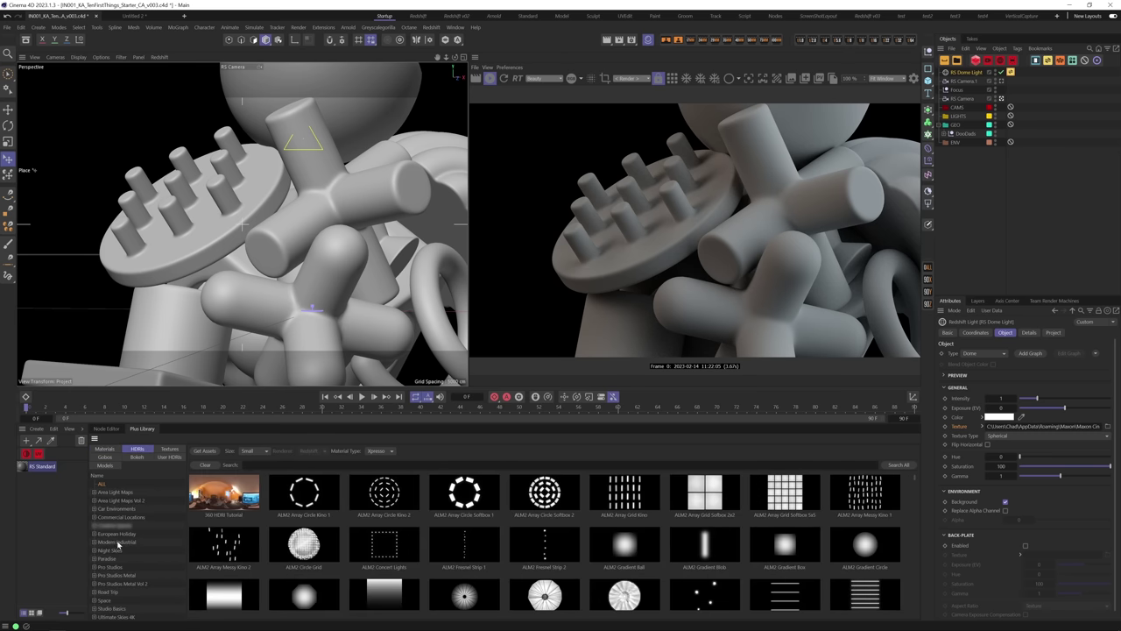
click(118, 543)
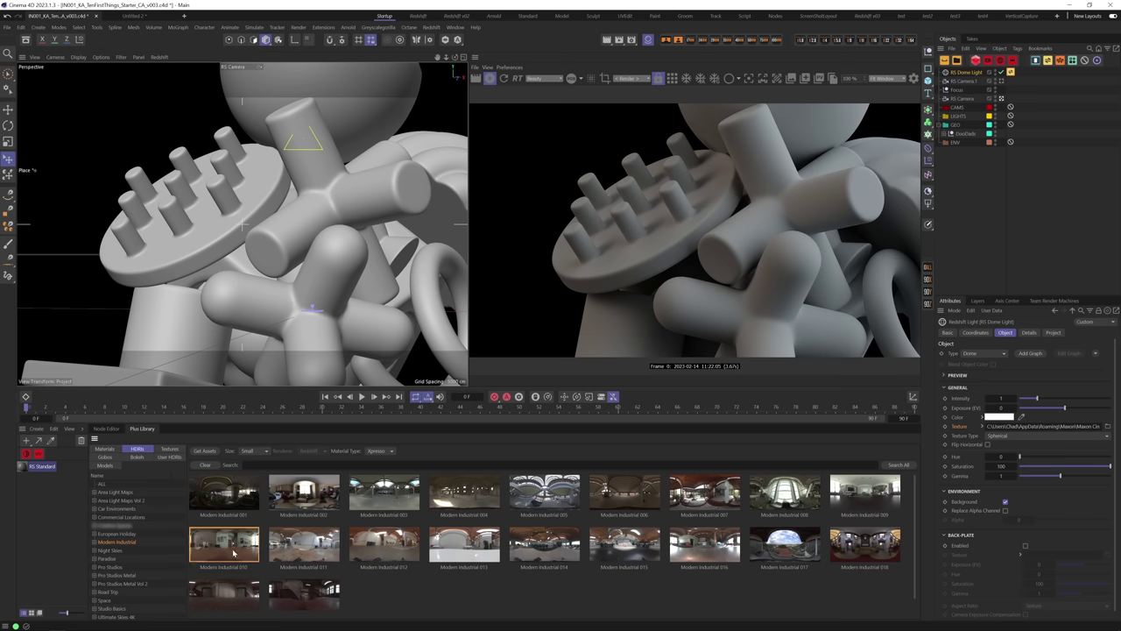
drag(233, 552, 1011, 73)
Set the HDRI Link tag's texture resolution to Preview.
click(972, 332)
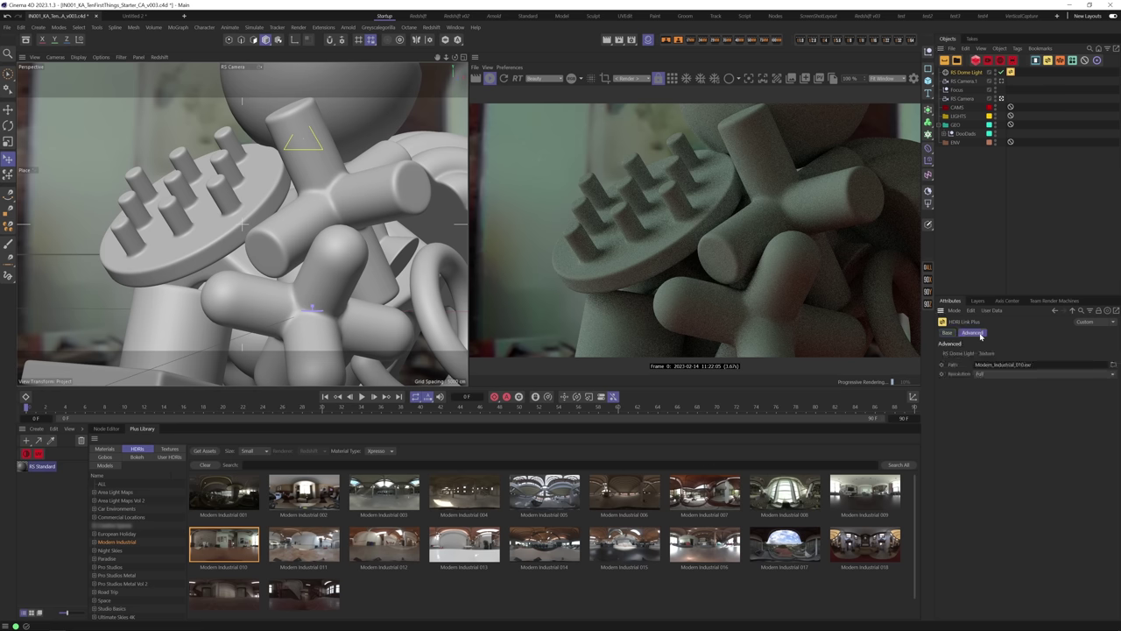
click(998, 374)
click(990, 390)
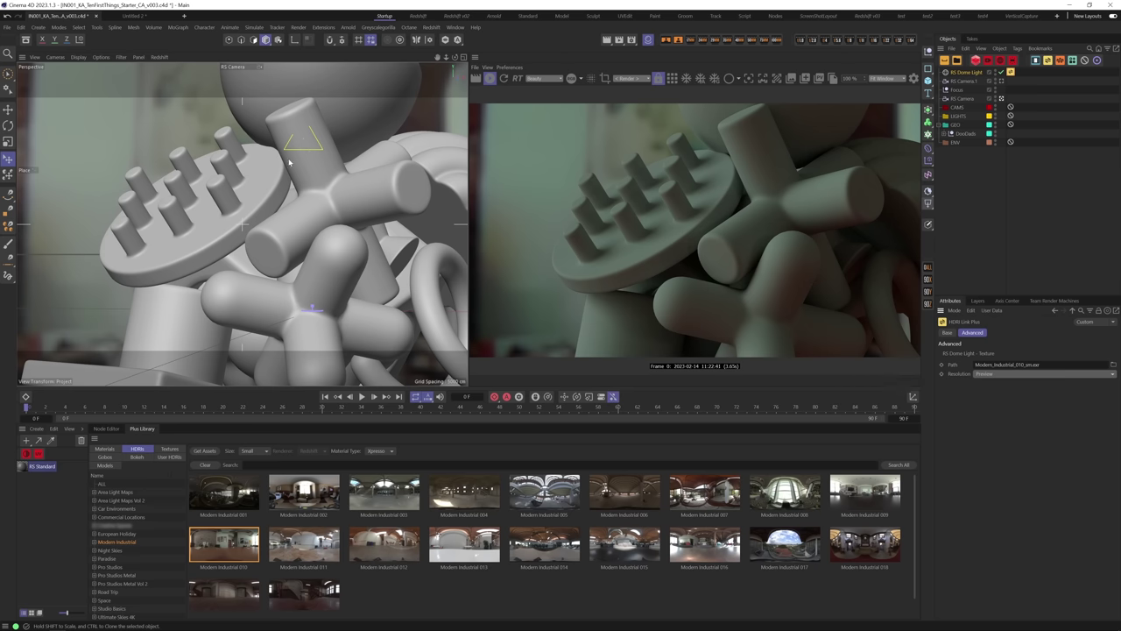
Set the RS Dome Light's texture saturation to 20.
click(966, 73)
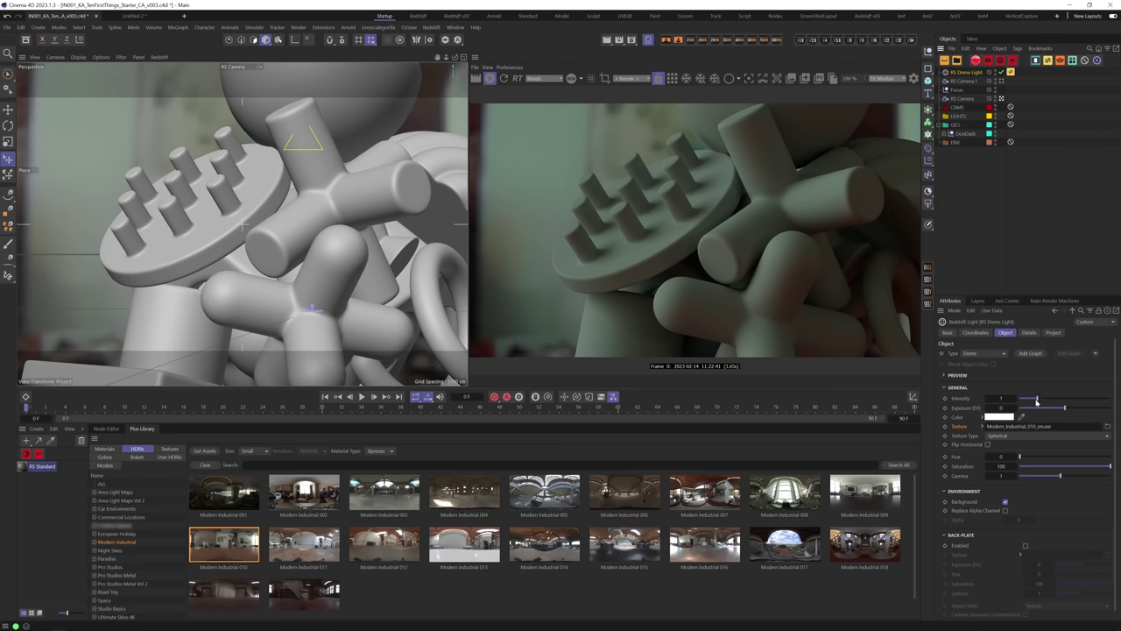
double_click(1003, 466)
text(20)
key(Return)
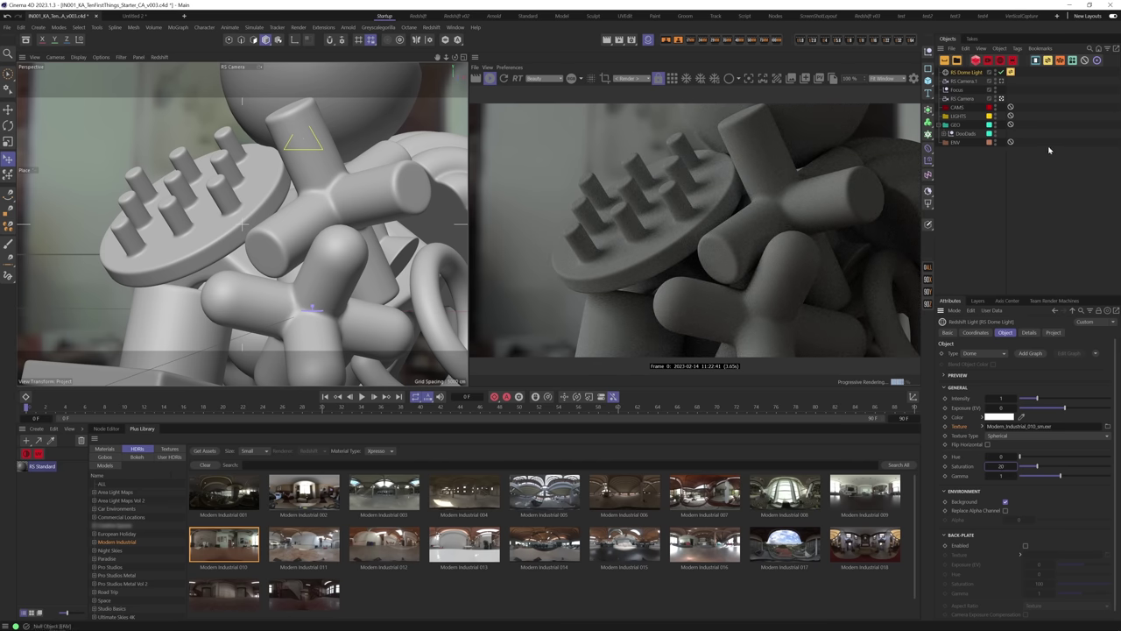
Rotate the RS Dome Light's heading to 3° and return to its object properties.
click(975, 333)
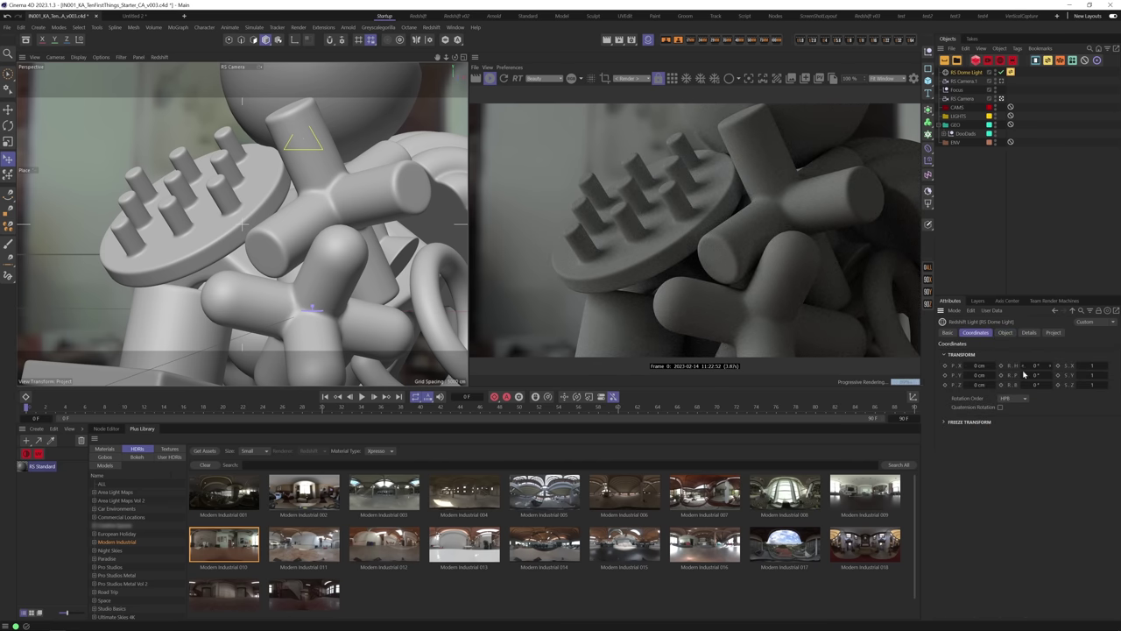
mouse_move(1019, 365)
mouse_down()
mouse_move(996, 365)
mouse_move(1038, 371)
mouse_up()
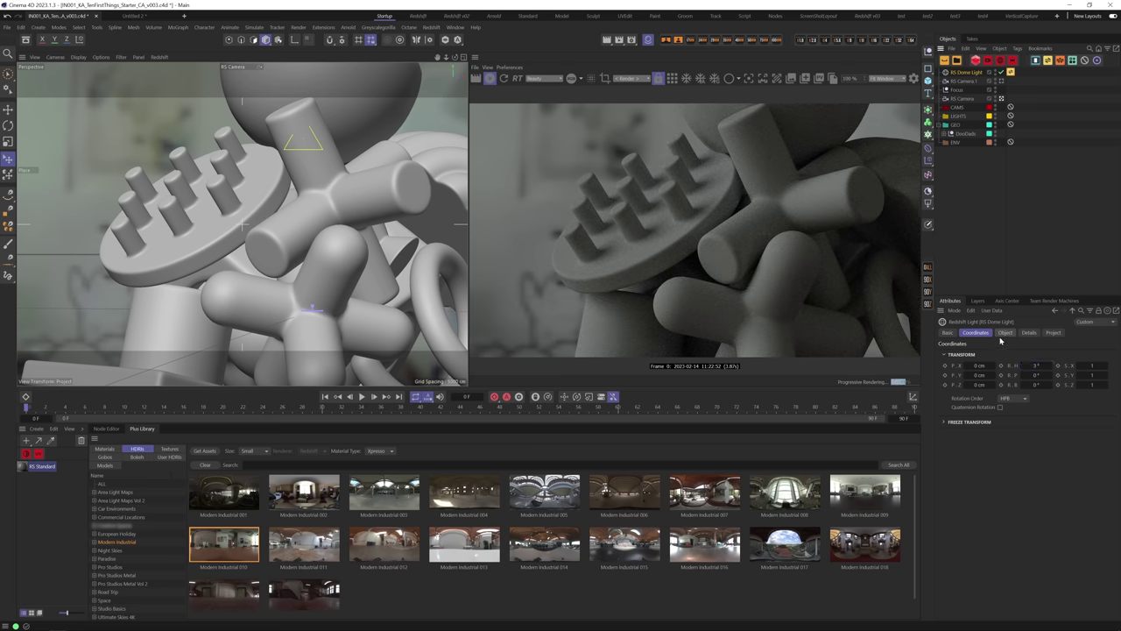
click(1009, 333)
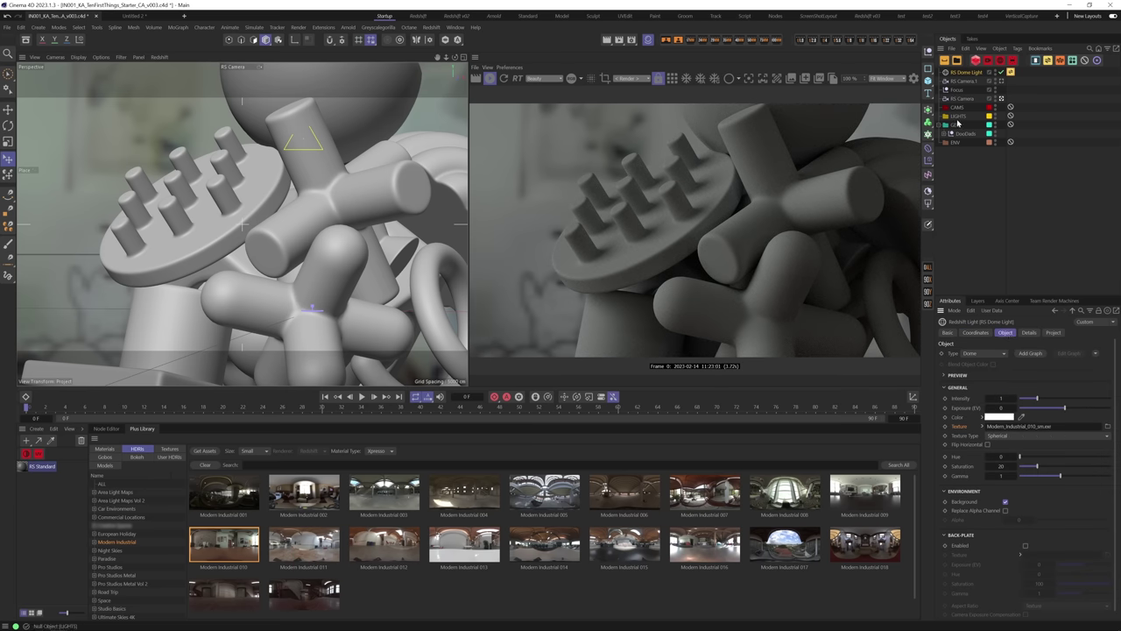
Switch the RenderView to clay rendering and raise the RS Dome Light's exposure to about 1.33.
click(731, 81)
click(732, 81)
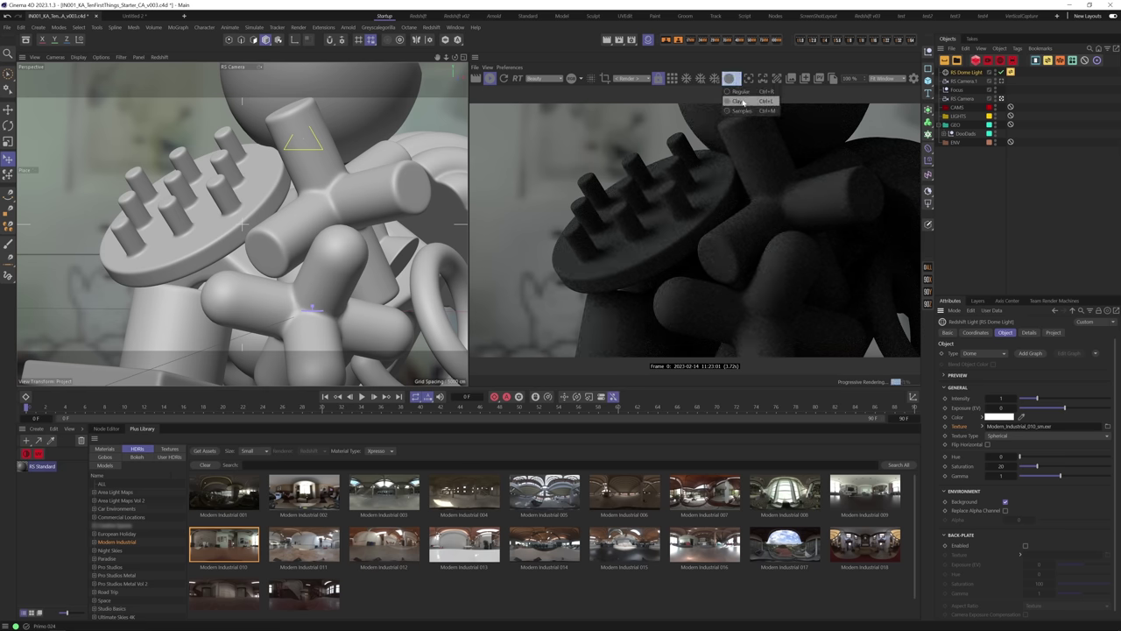
click(740, 101)
click(732, 79)
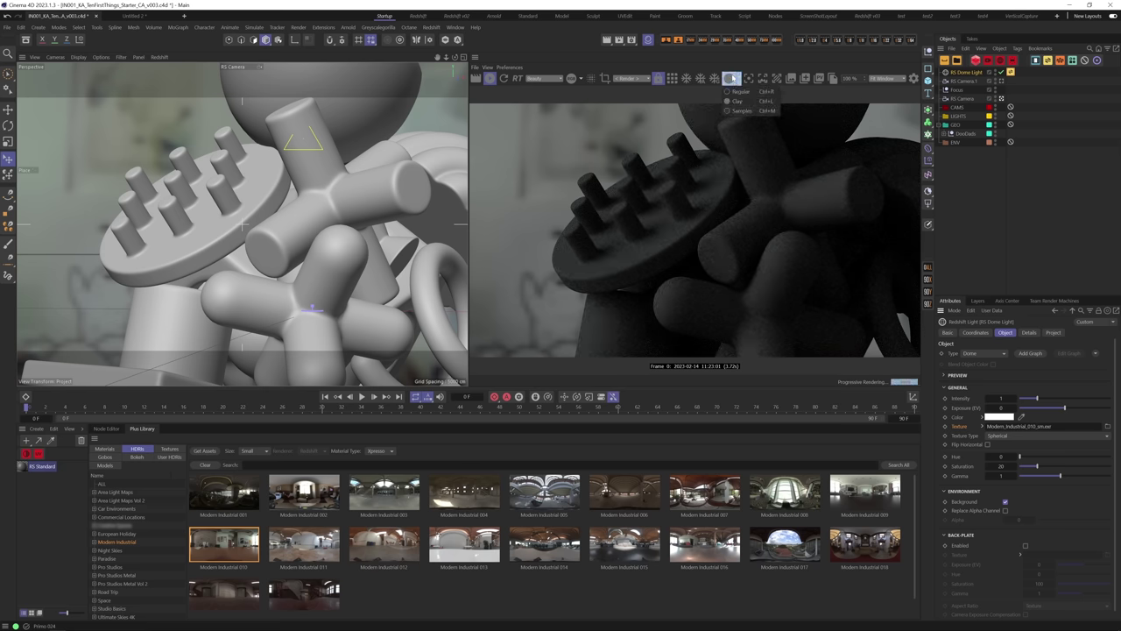
click(731, 80)
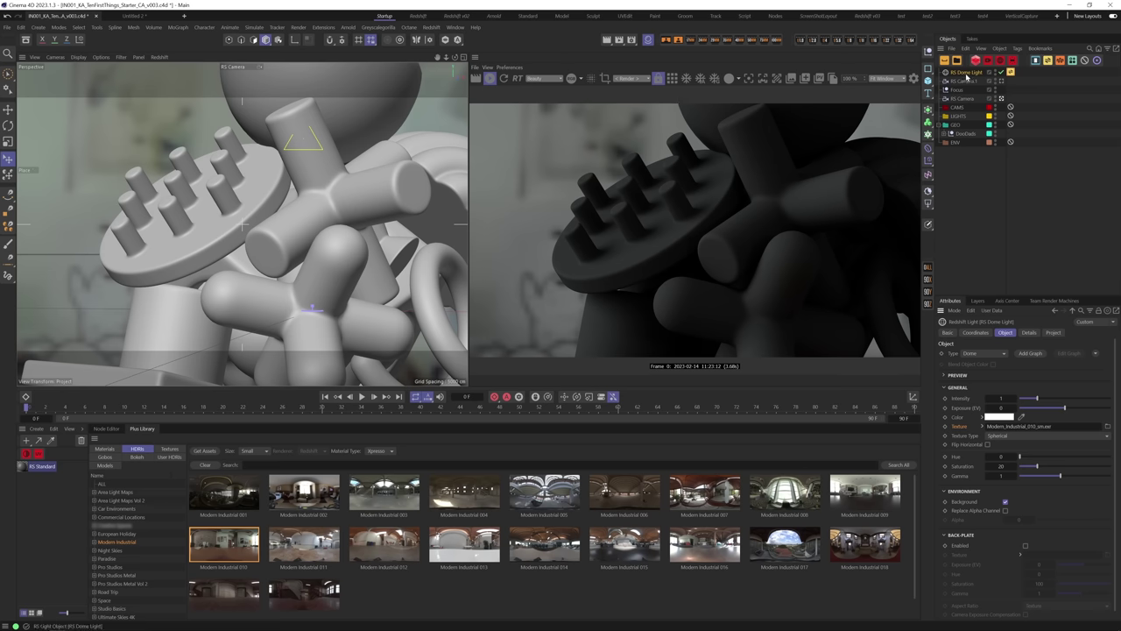
drag(1070, 408, 1080, 412)
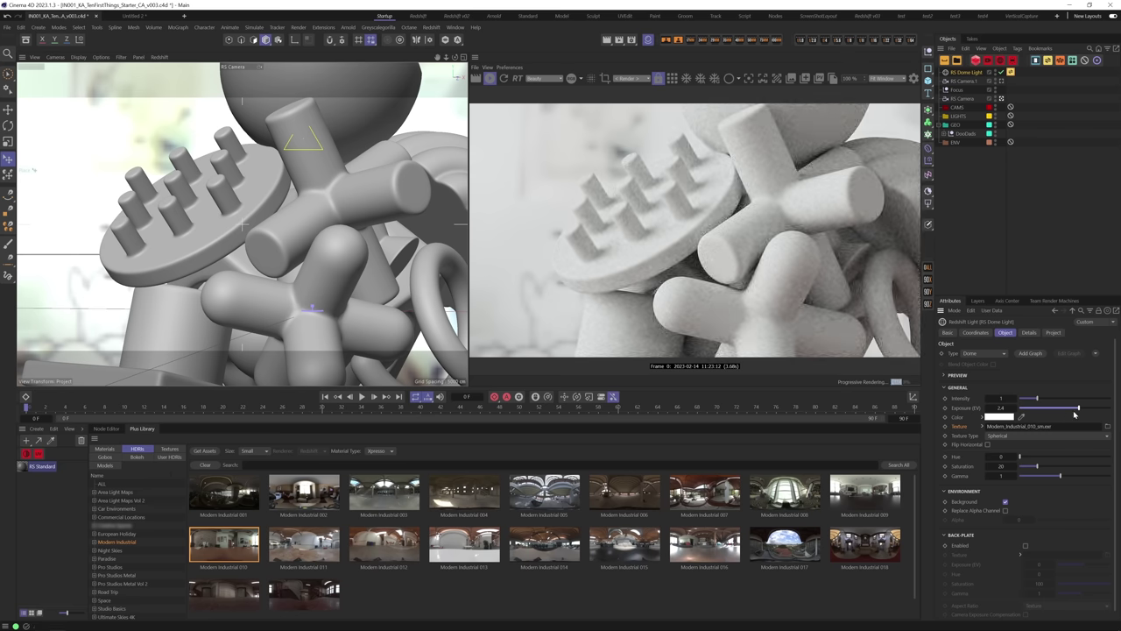
drag(1075, 412, 1073, 409)
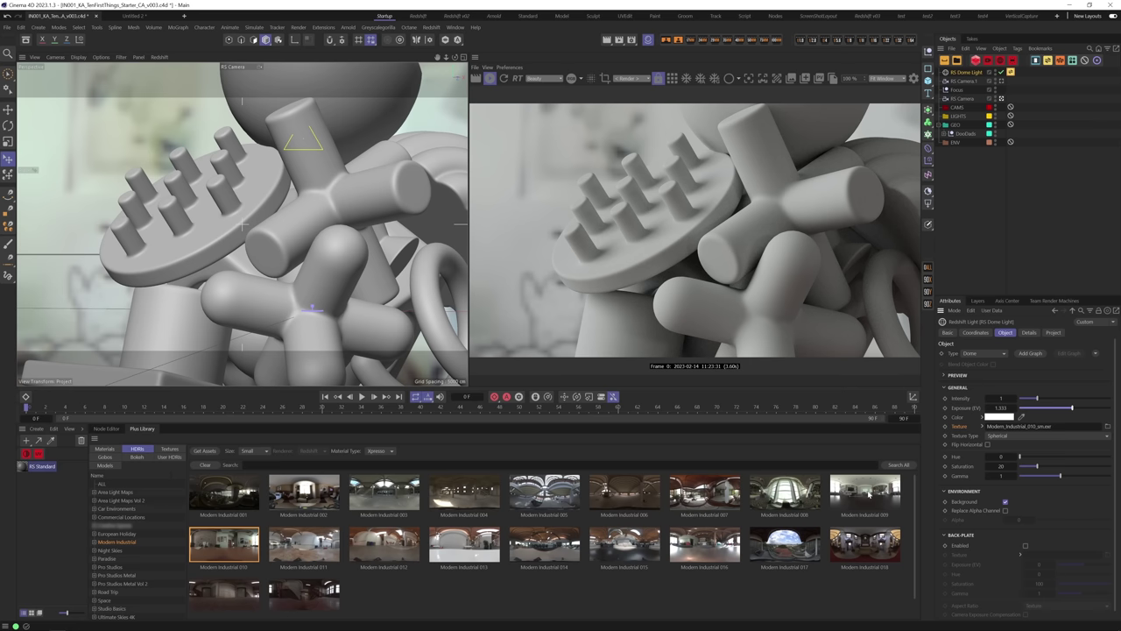
Swap the dome light's HDRI for Modern Industrial 009 and rotate the light's heading to about -28°.
click(857, 506)
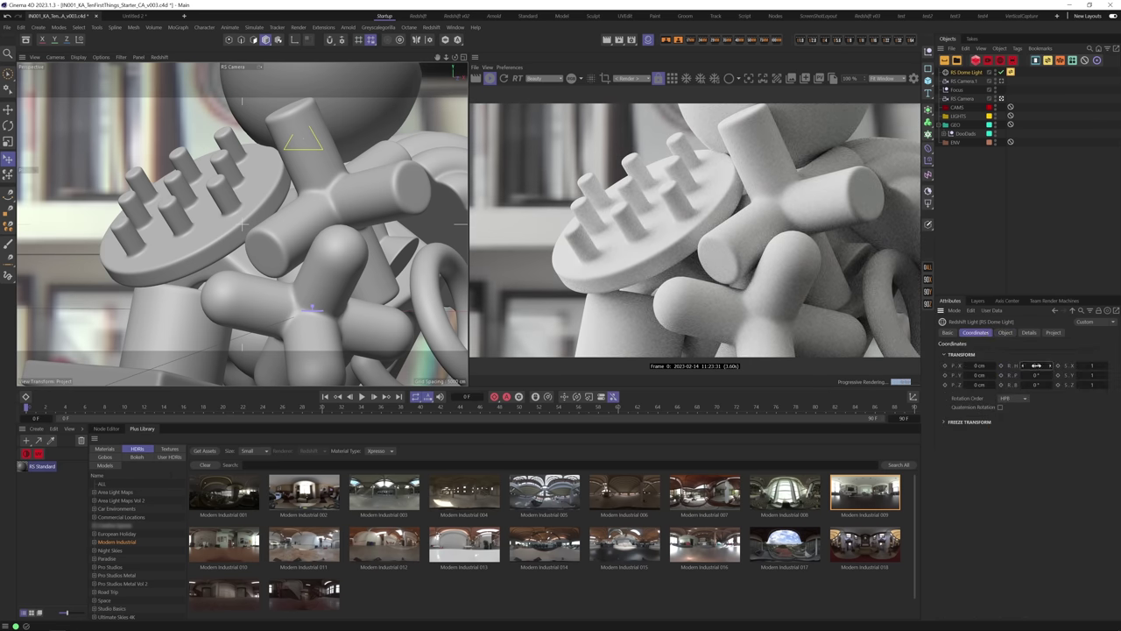
mouse_move(1034, 365)
mouse_down()
mouse_move(1049, 366)
mouse_move(1023, 365)
mouse_up()
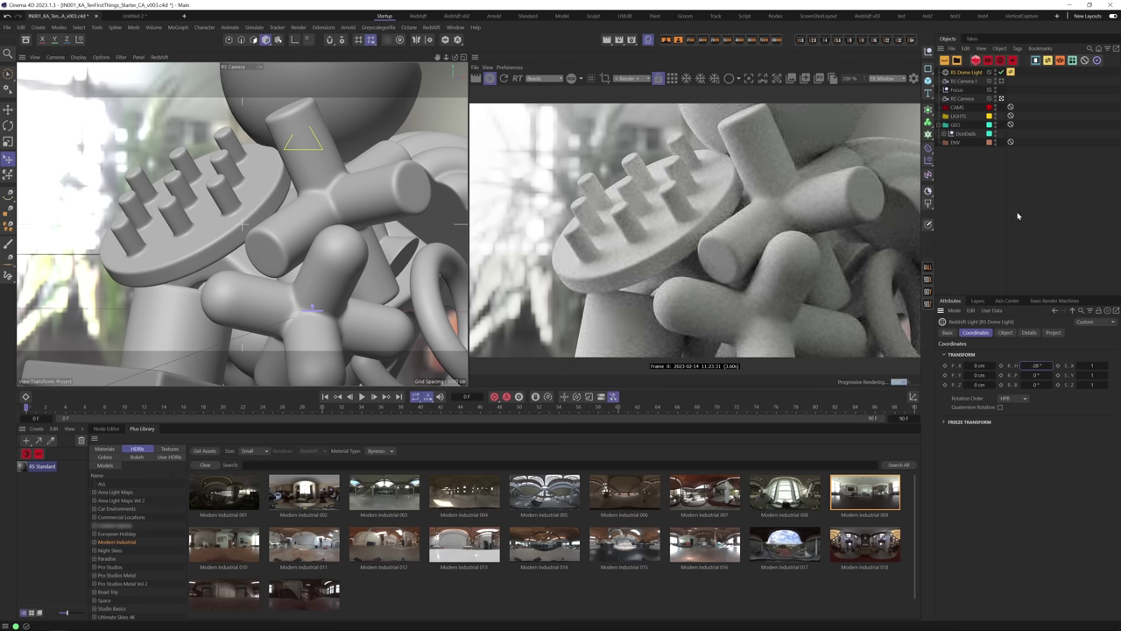
Lower the RS Dome Light's exposure to about 0.57 and turn off its environment background.
click(1005, 333)
drag(1071, 409, 1069, 409)
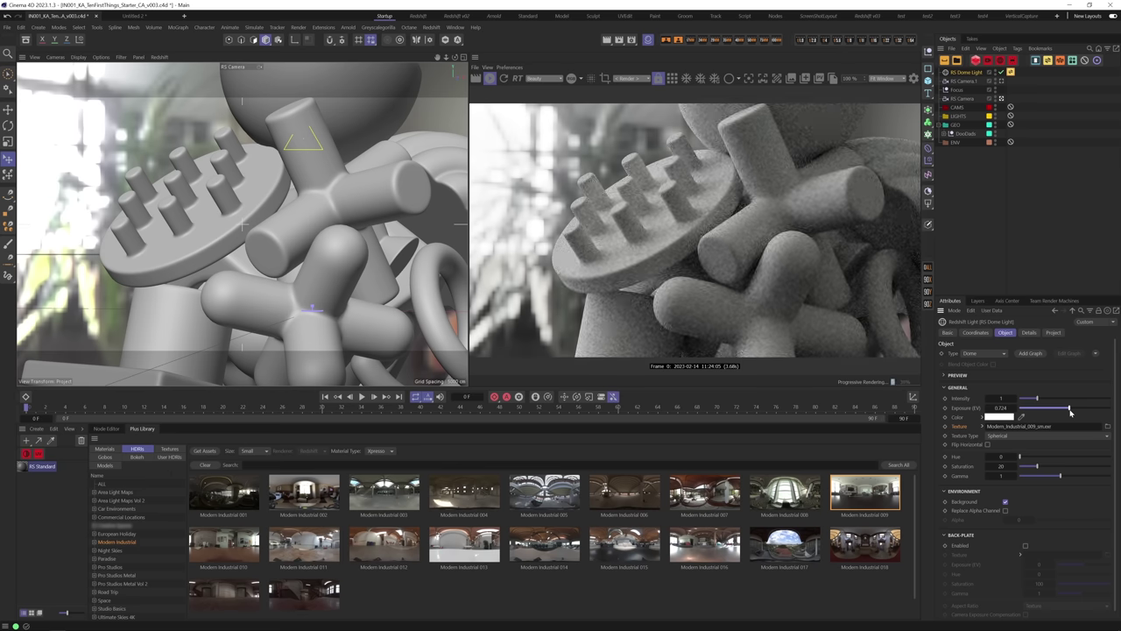
drag(1070, 411, 1070, 410)
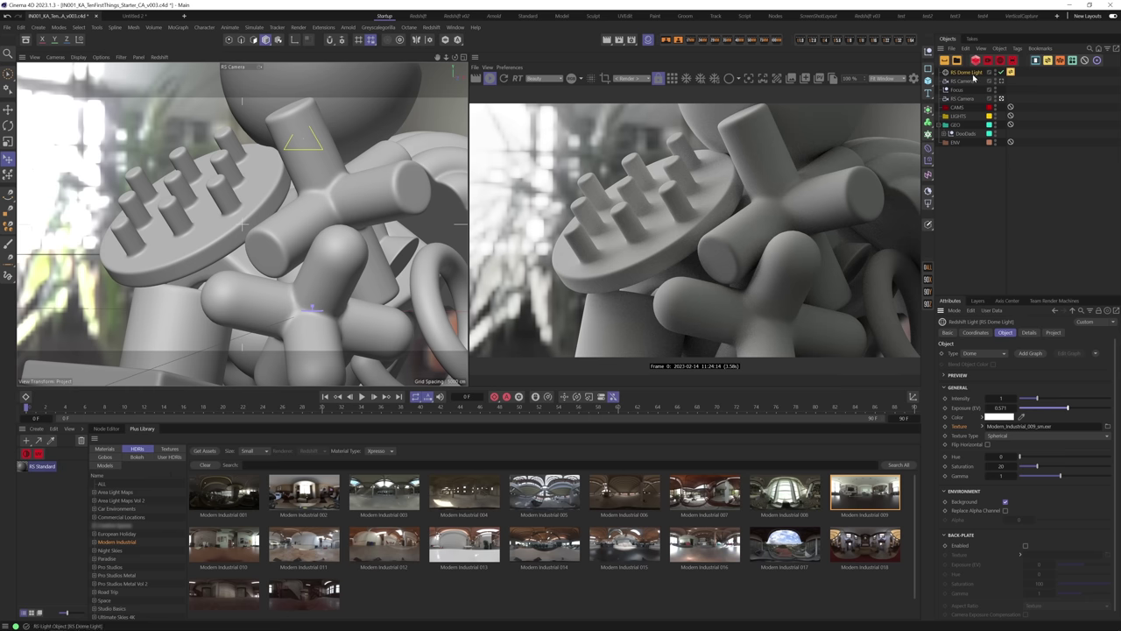
click(1006, 502)
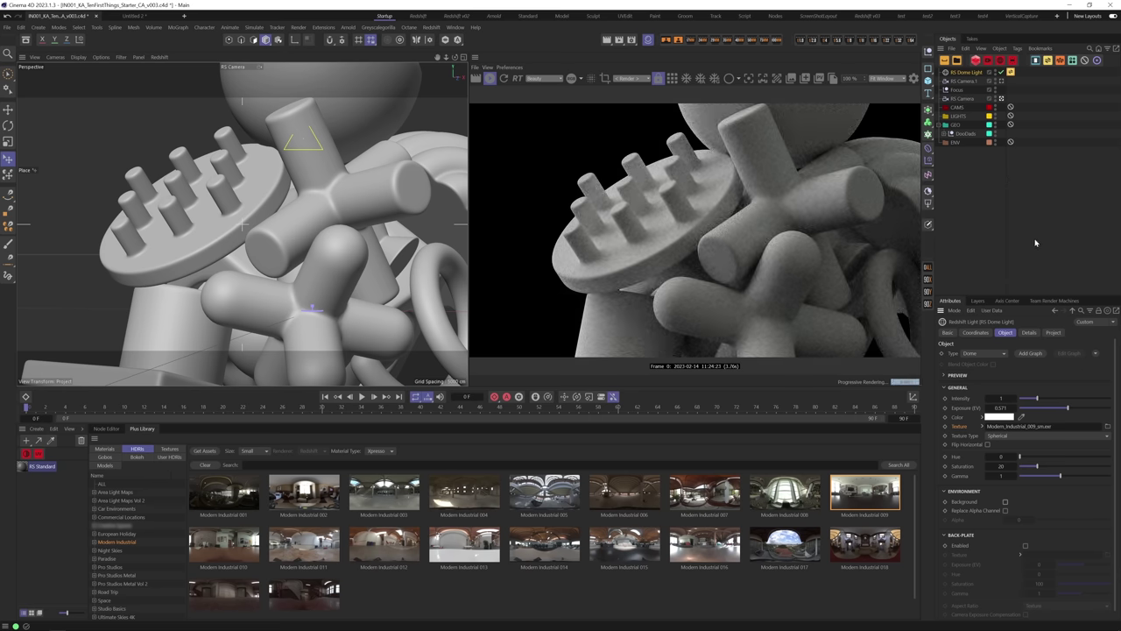
Add a second Redshift dome light and name it BG.
click(430, 27)
mouse_move(464, 56)
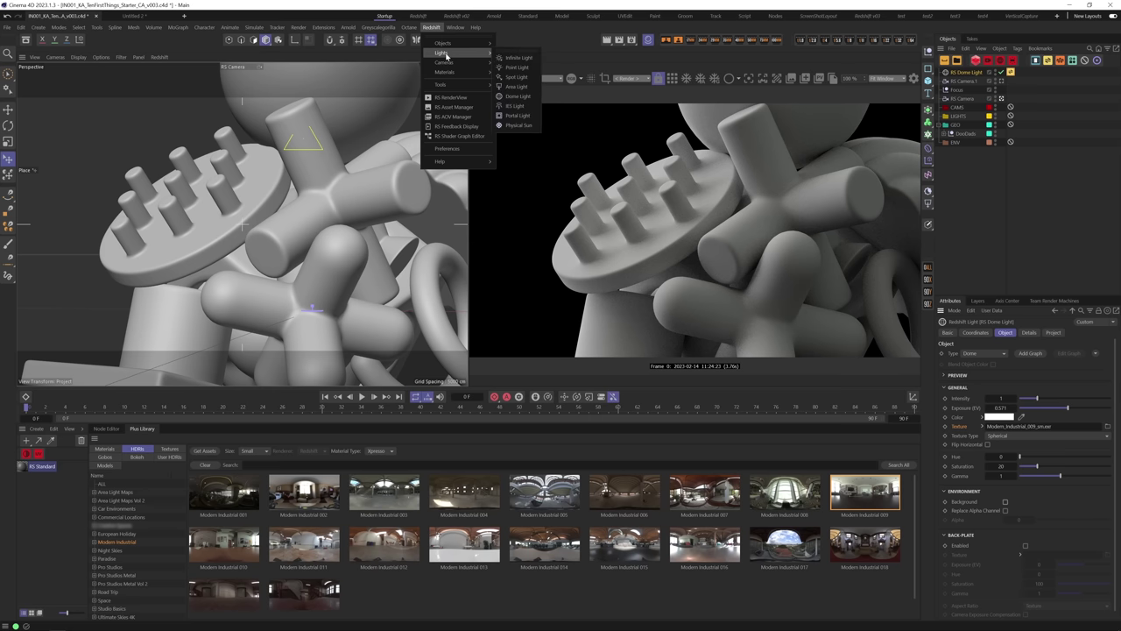
click(526, 99)
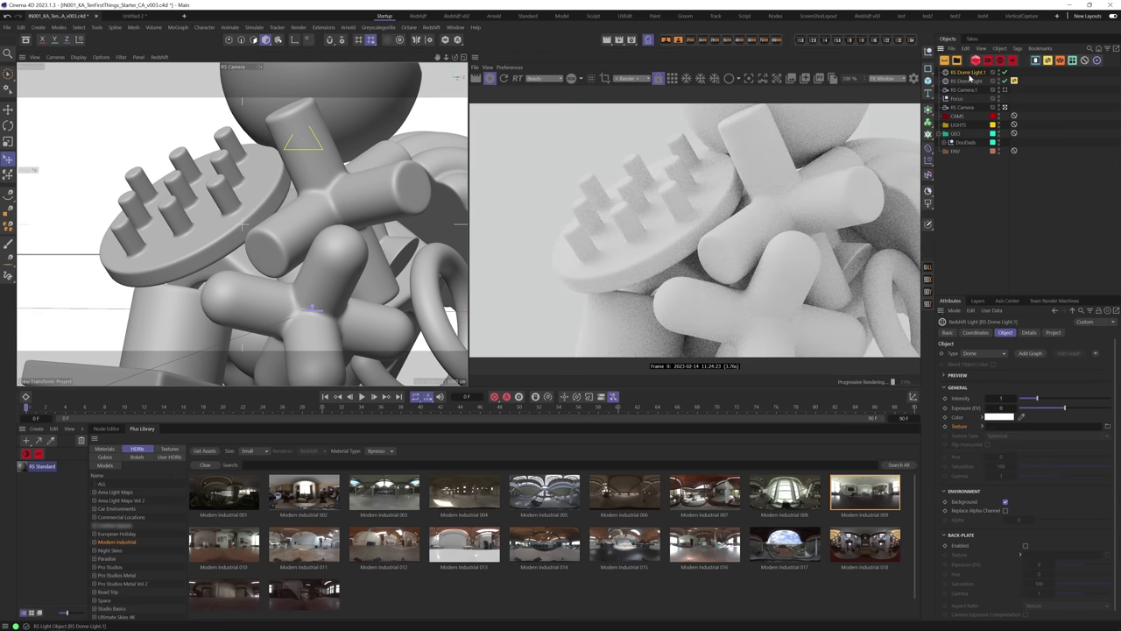
text(BG)
key(Return)
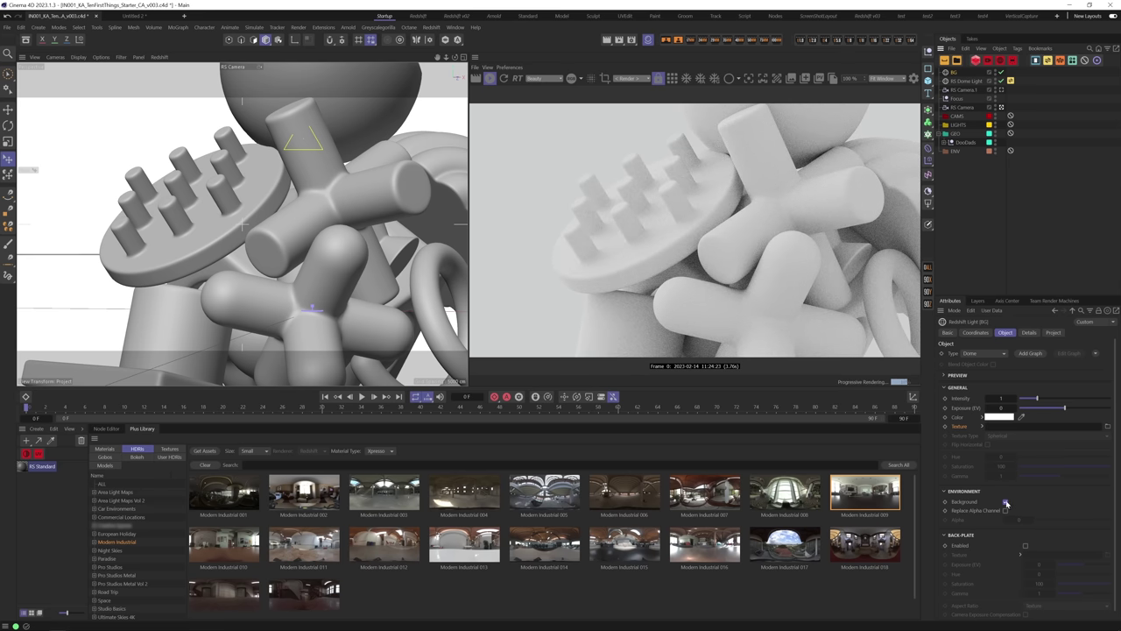
Set all of the BG light's contributions, from diffuse through volume, to 0 and colour it with the saved warm grey swatch.
click(1029, 332)
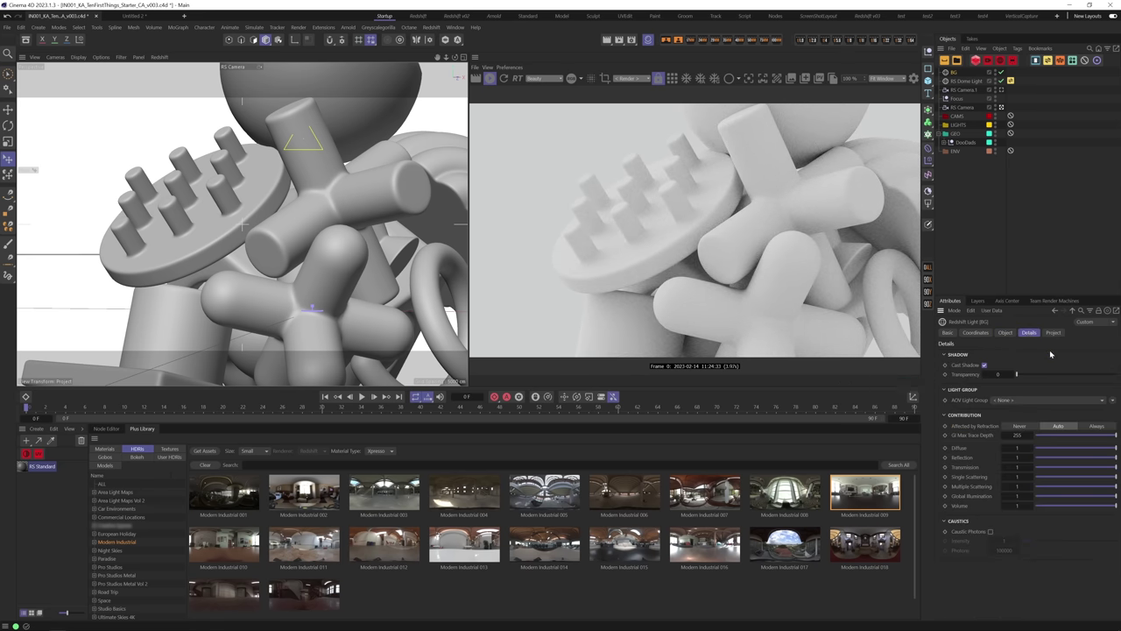
drag(1056, 449, 1008, 507)
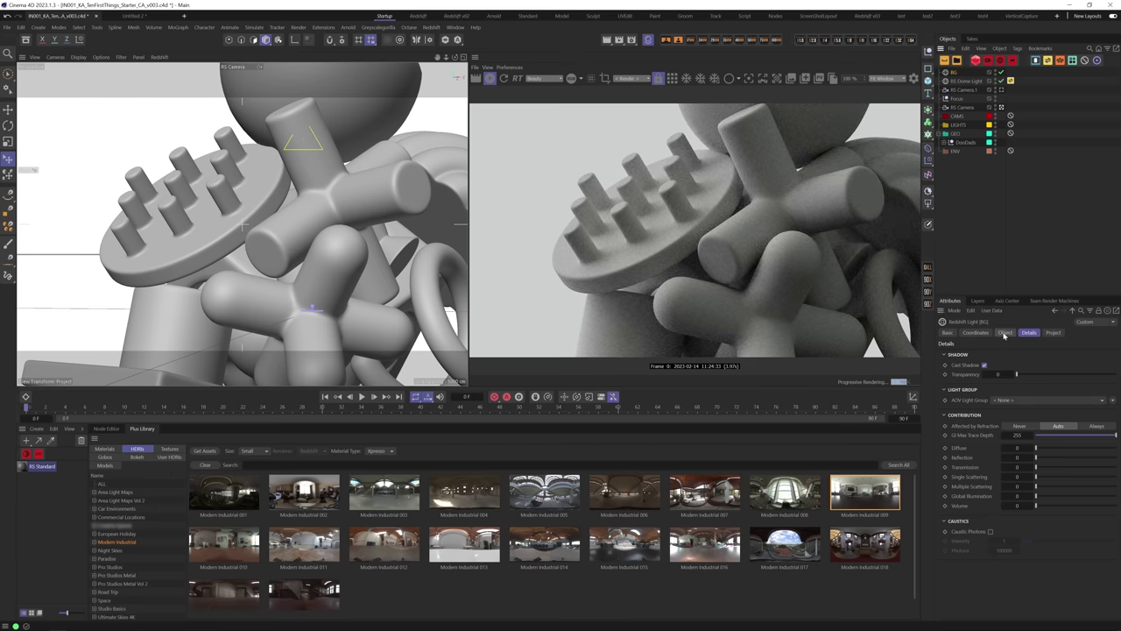
click(1005, 333)
click(982, 418)
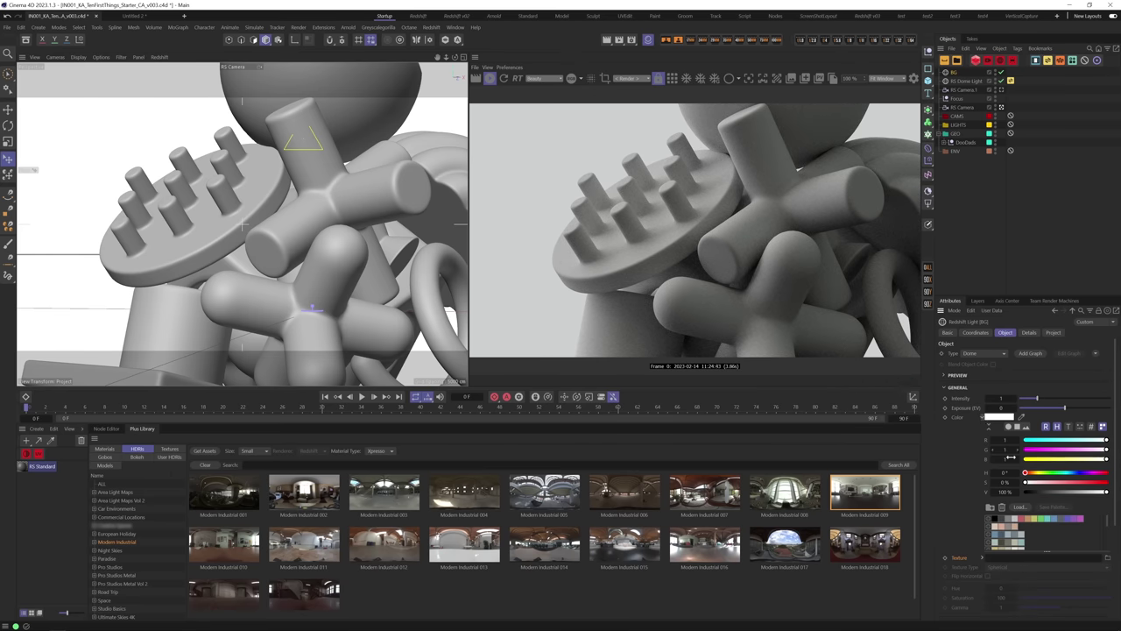
drag(1109, 524, 1108, 544)
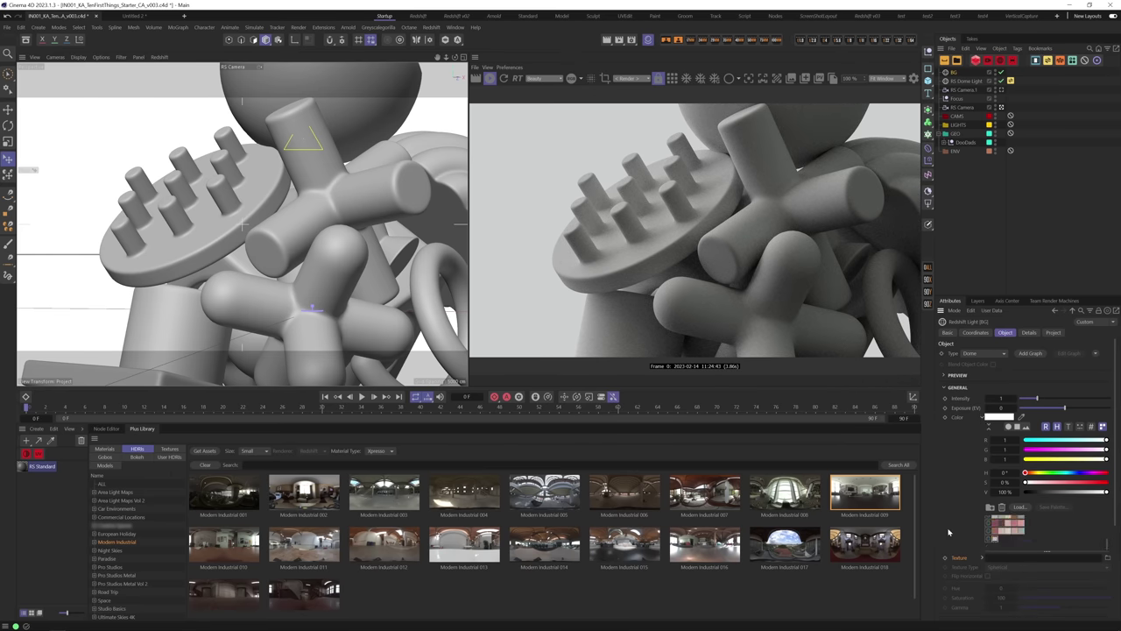
click(995, 541)
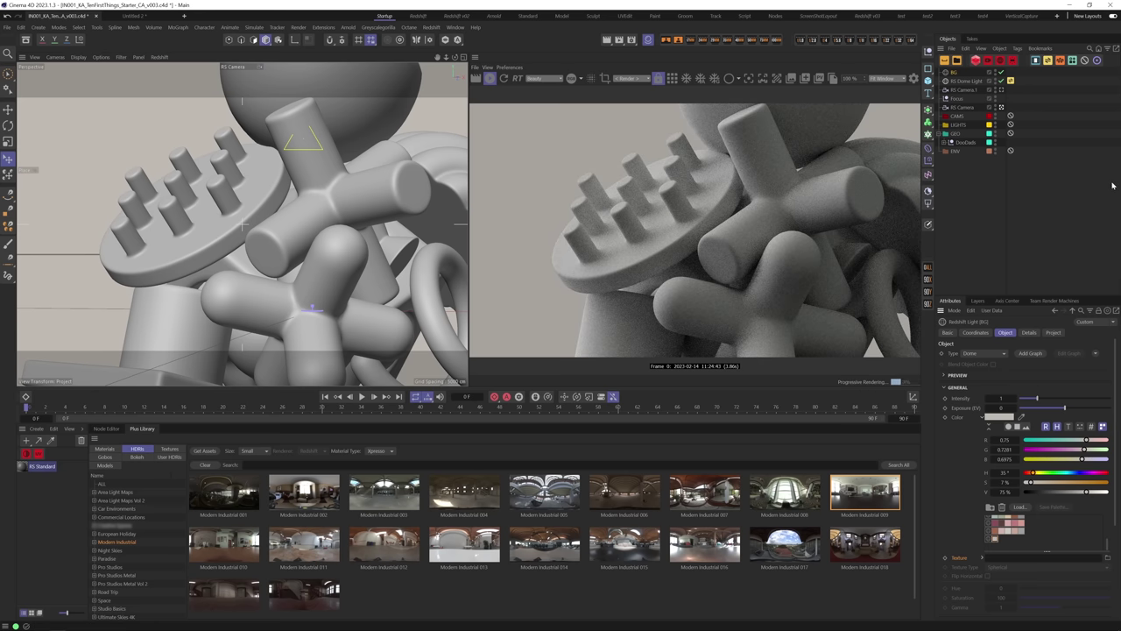
click(996, 172)
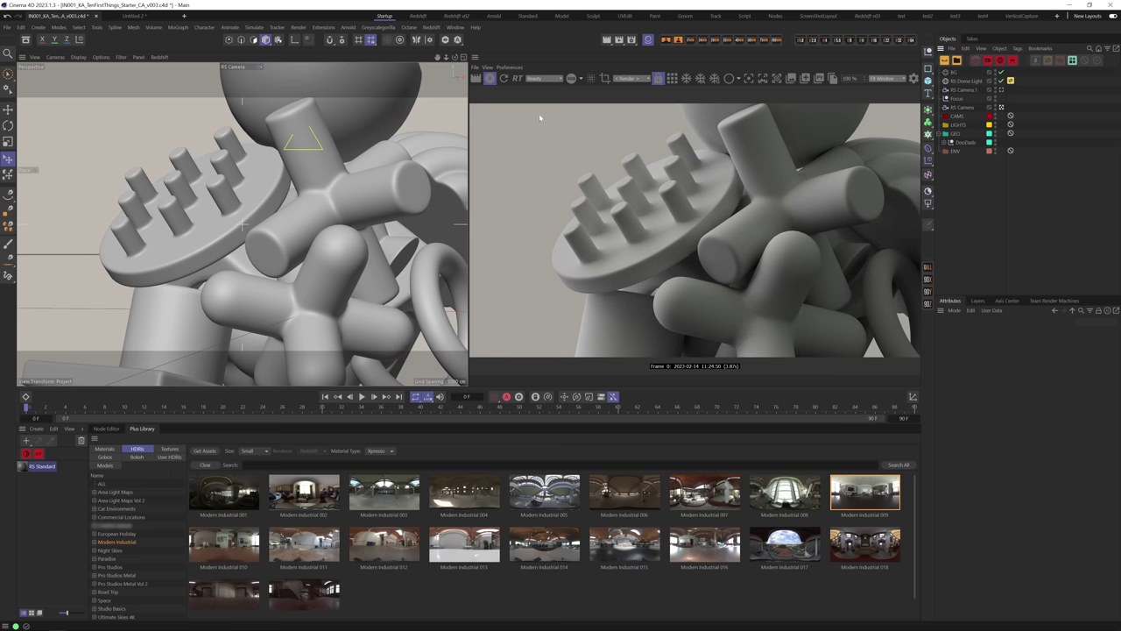
Add a Redshift area light and move it in the top view to about -98.6 cm in Z, on the camera side of the model.
click(430, 27)
mouse_move(443, 53)
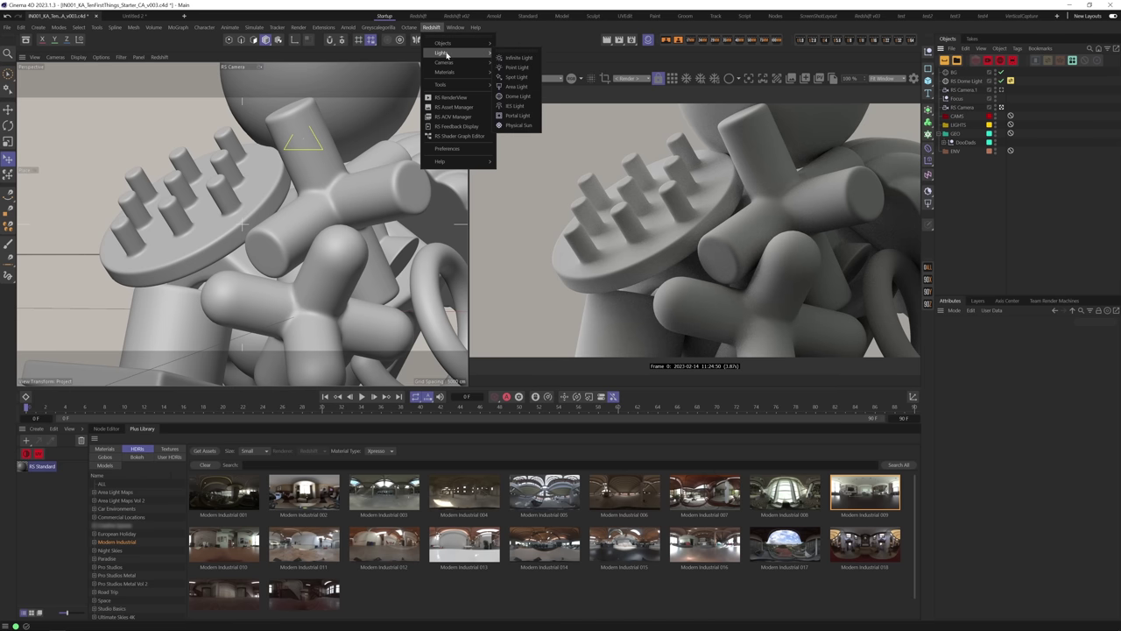
click(516, 86)
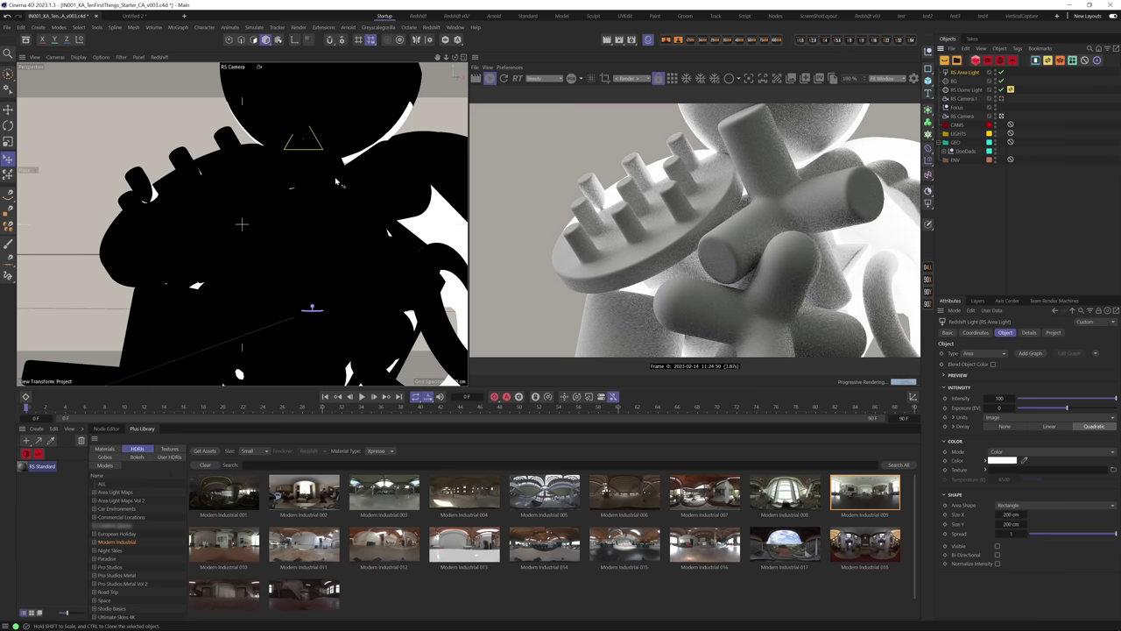
click(463, 57)
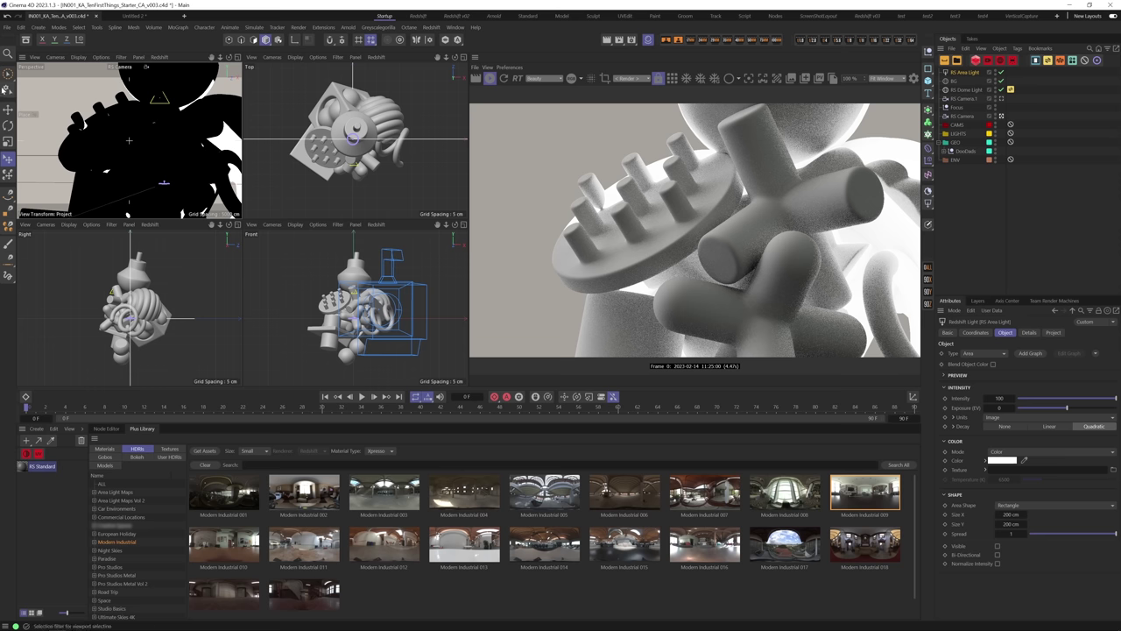
mouse_move(9, 77)
mouse_down()
mouse_move(39, 88)
mouse_move(41, 102)
mouse_up()
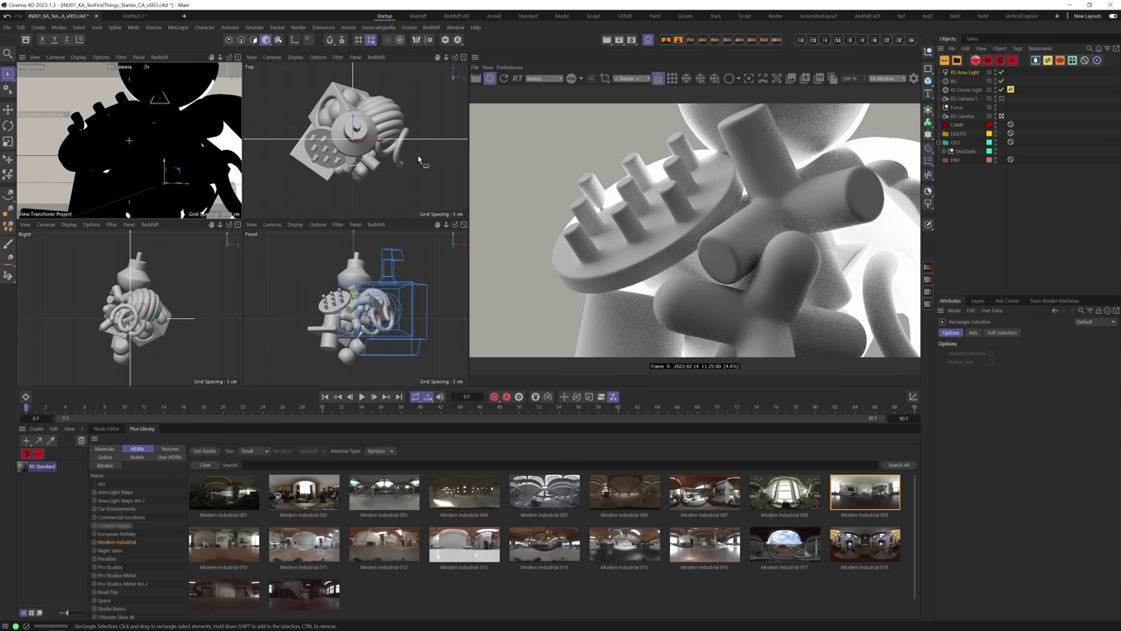
drag(446, 57, 438, 111)
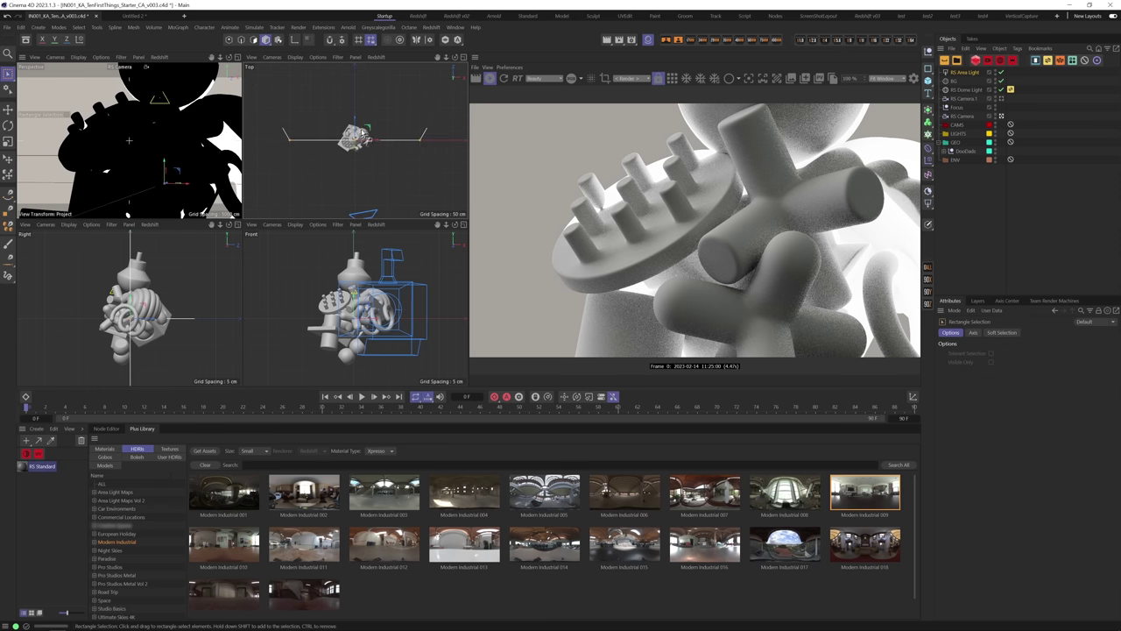
drag(362, 132, 355, 191)
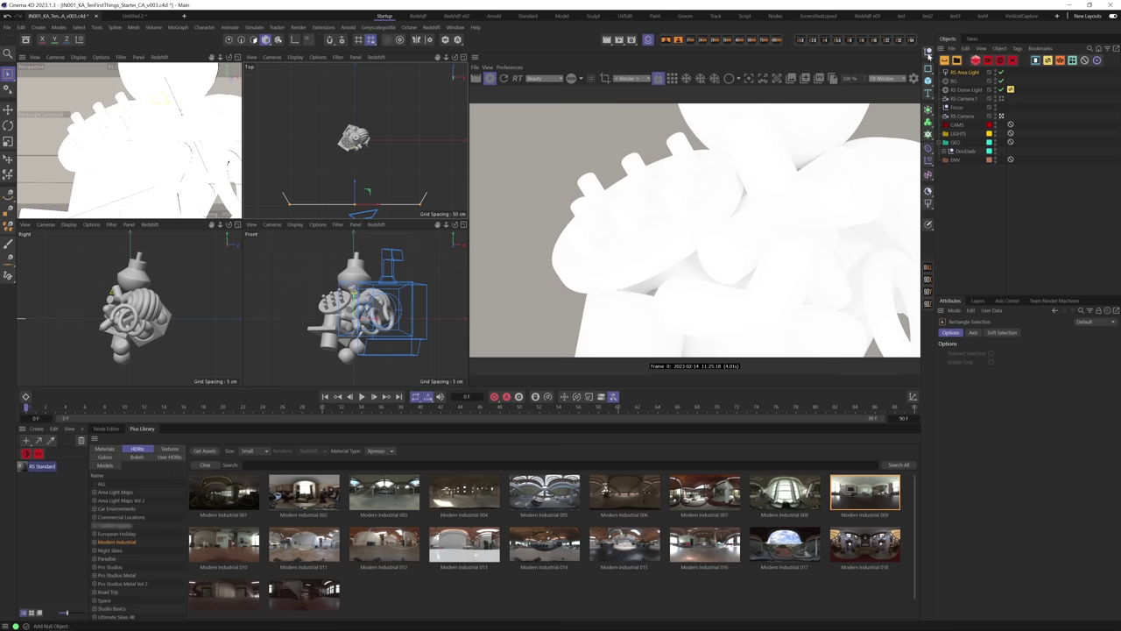
Add two null objects and name them Light and Light Controller.
click(930, 55)
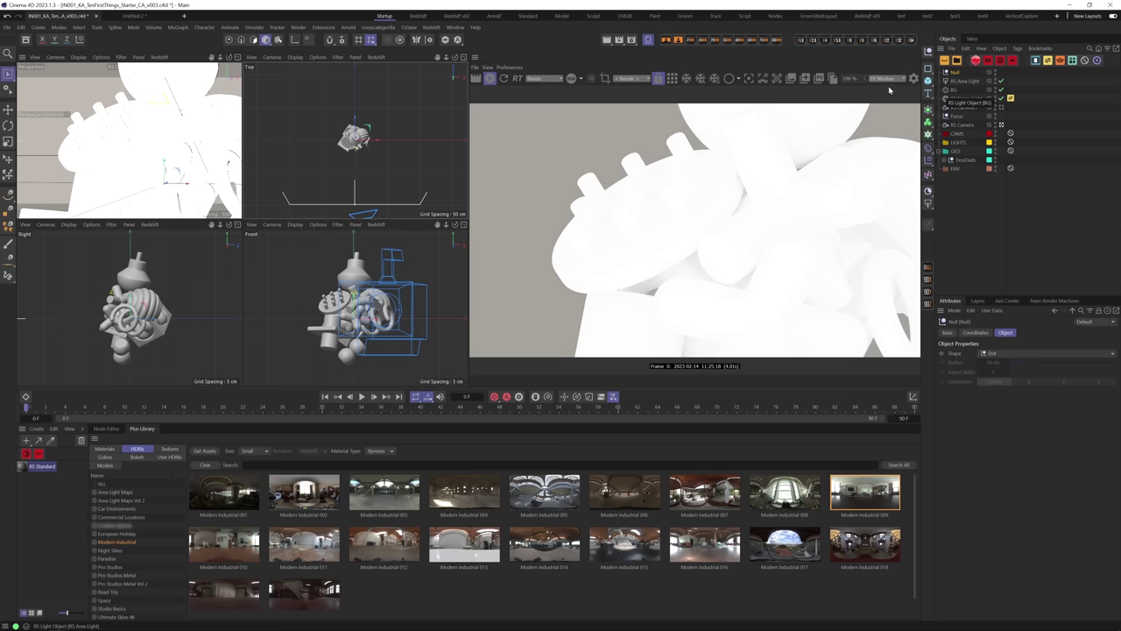
click(929, 52)
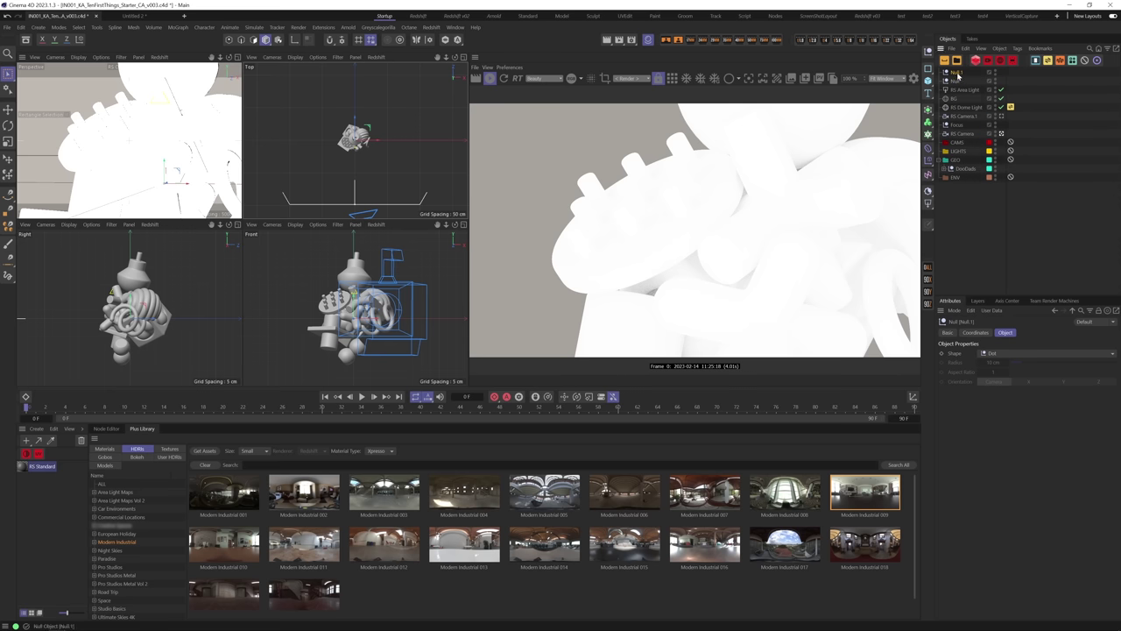
double_click(957, 73)
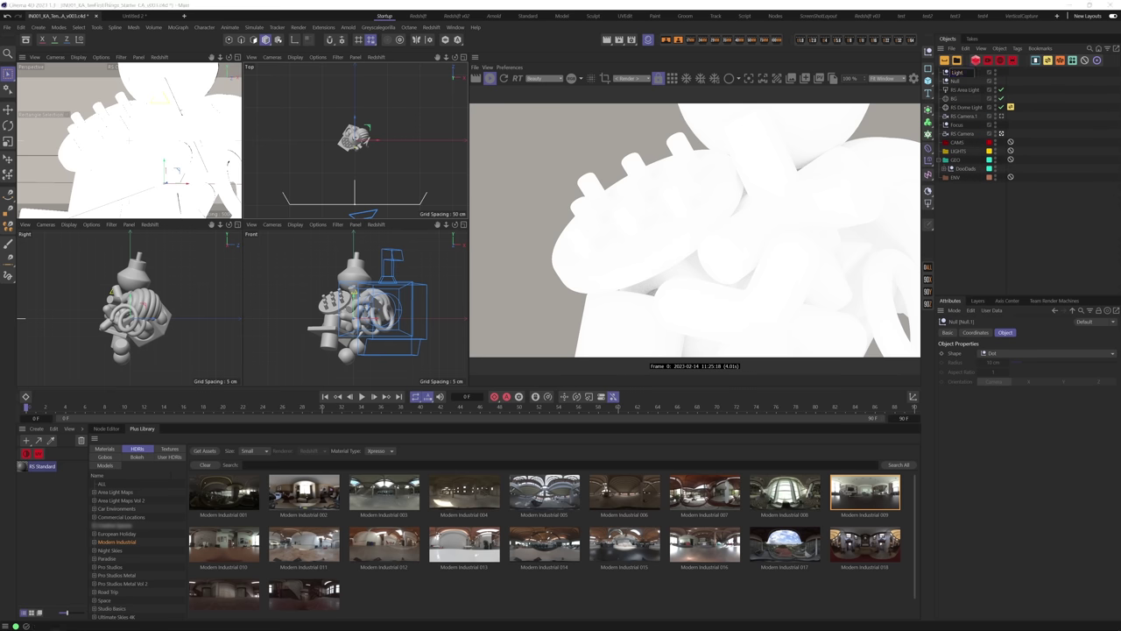
text(Light)
key(Return)
double_click(956, 81)
text(Light Controller)
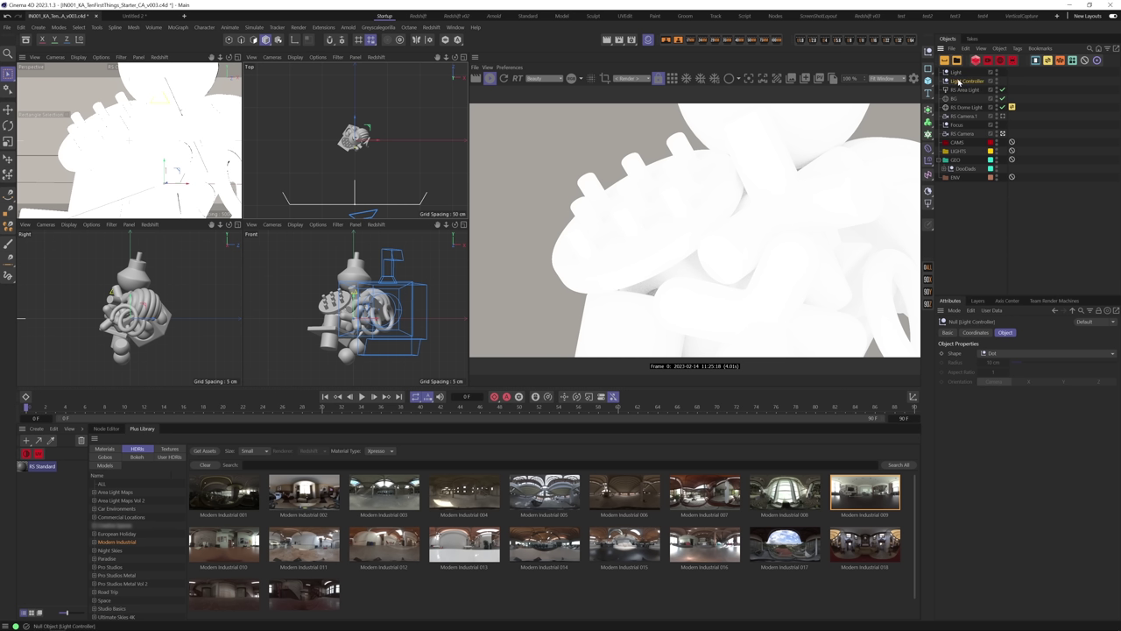
key(Return)
Align the Light null to the area light's position and build the hierarchy Light Controller > Light > RS Area Light.
drag(961, 76, 964, 90)
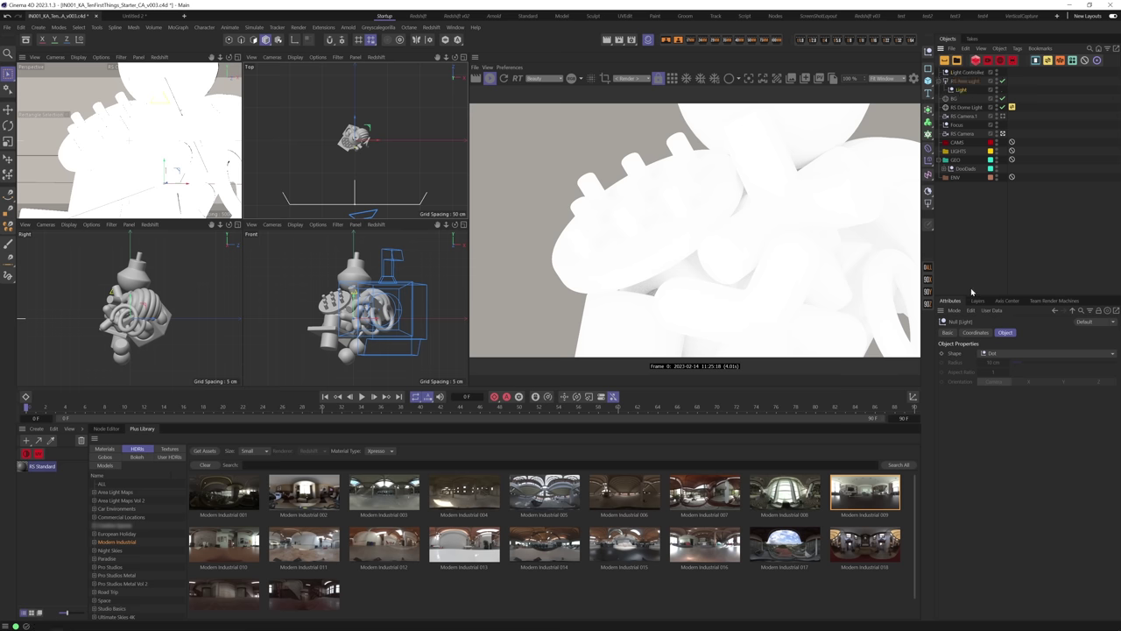
click(975, 332)
right_click(995, 383)
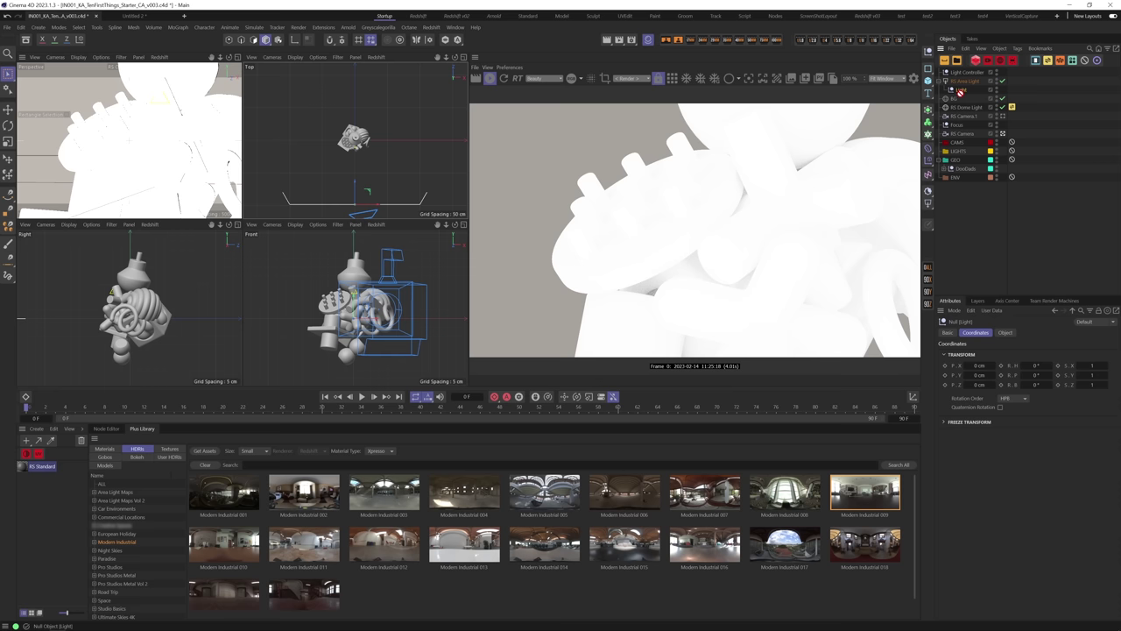
key(ctrl+z)
drag(959, 91, 961, 91)
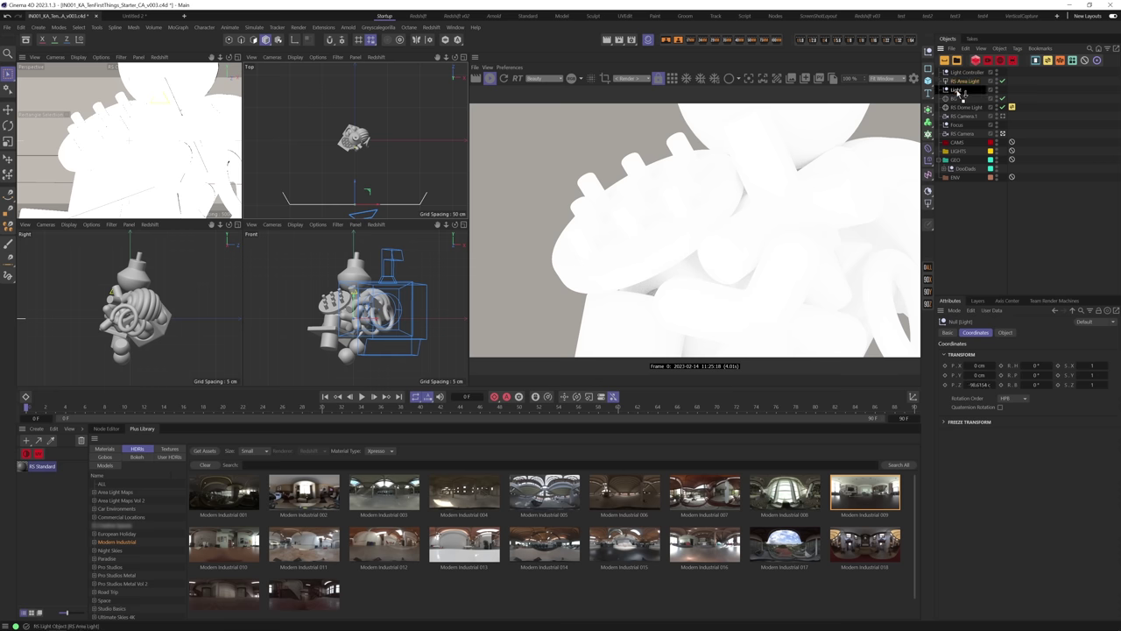
click(964, 81)
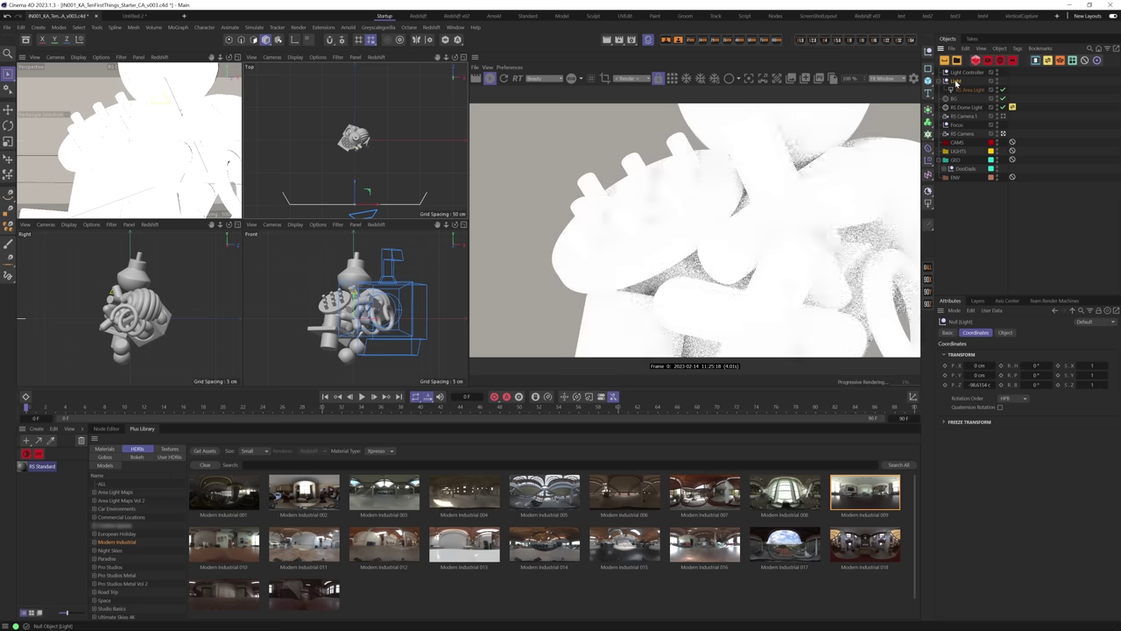
drag(964, 77, 964, 73)
Rotate the Light Controller null to a heading of about -95° and bank the Light null to 11°.
click(963, 72)
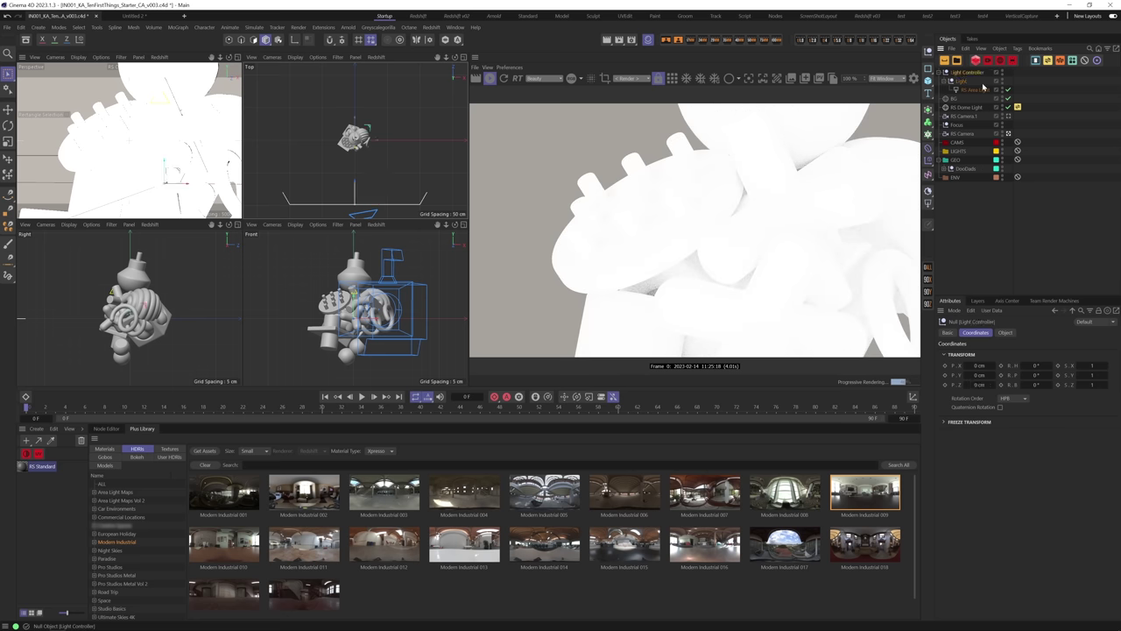
key(r)
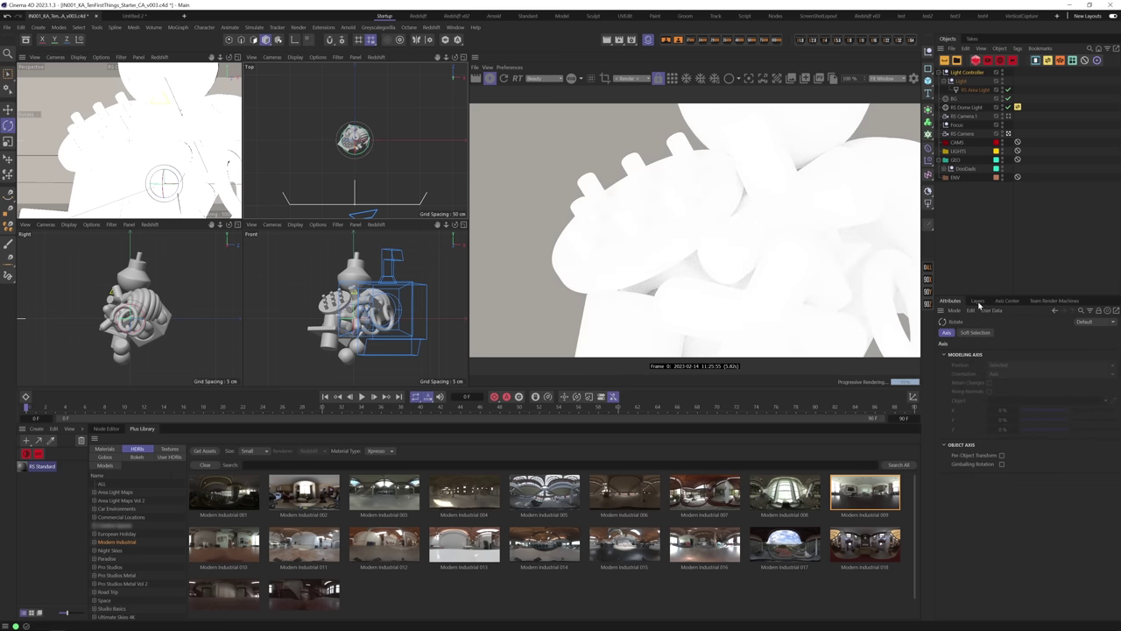
drag(1026, 365, 1026, 365)
click(962, 80)
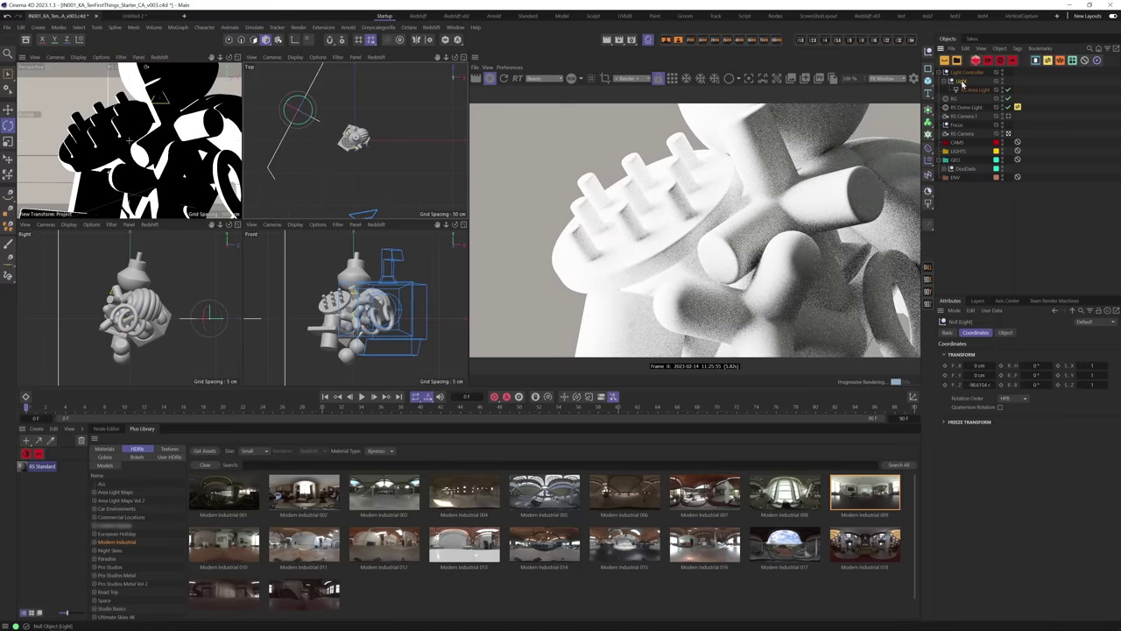
drag(1044, 386, 1044, 387)
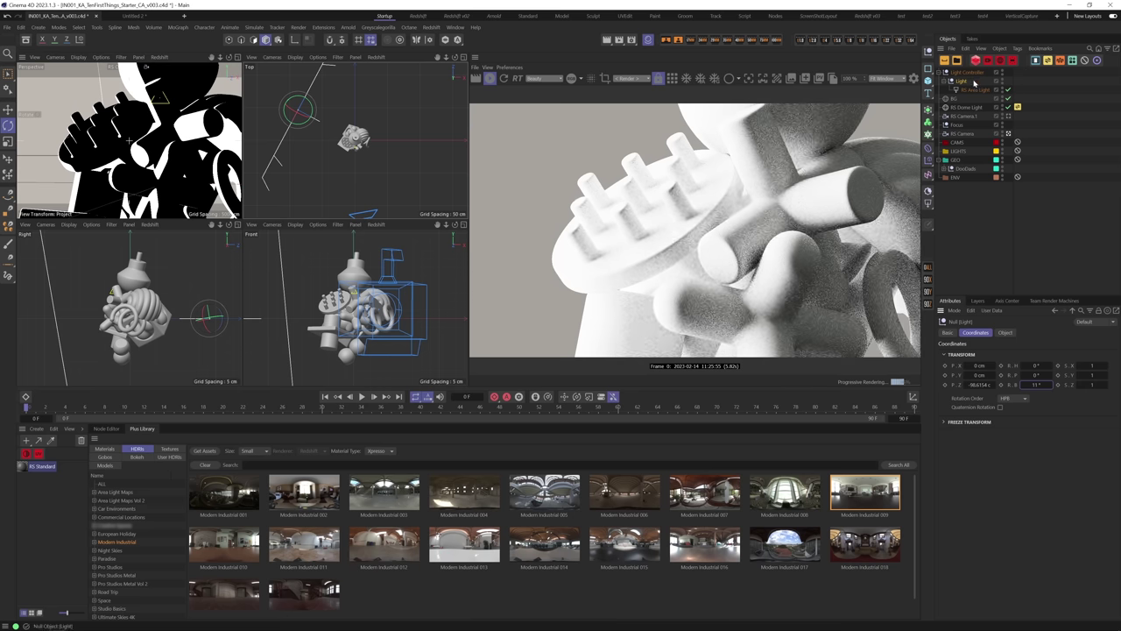
click(967, 73)
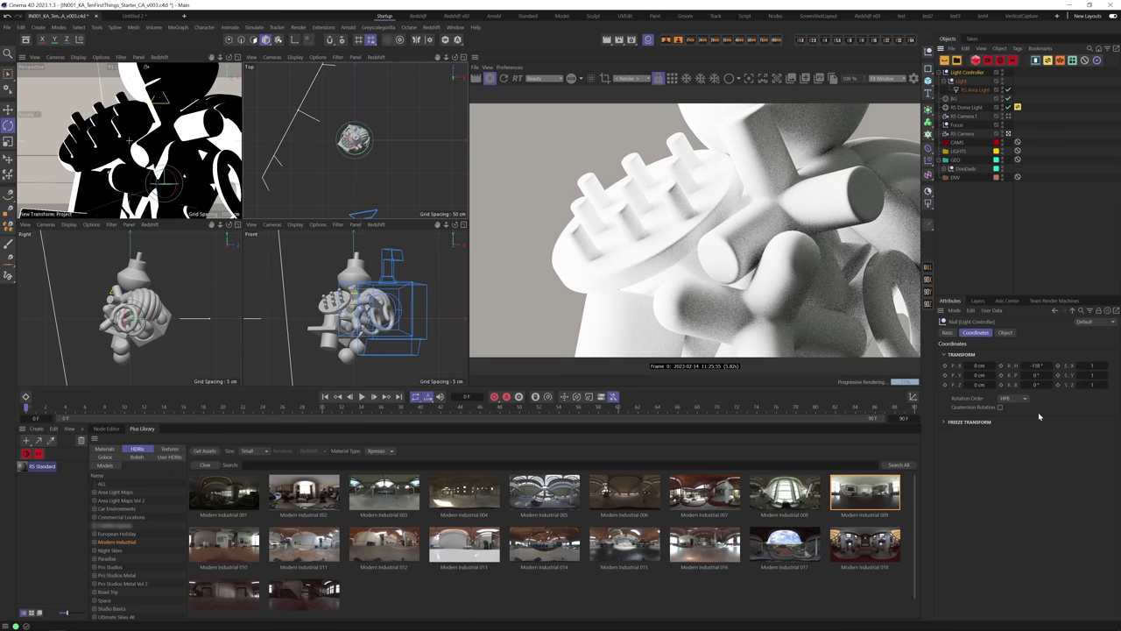
drag(1036, 366, 1036, 366)
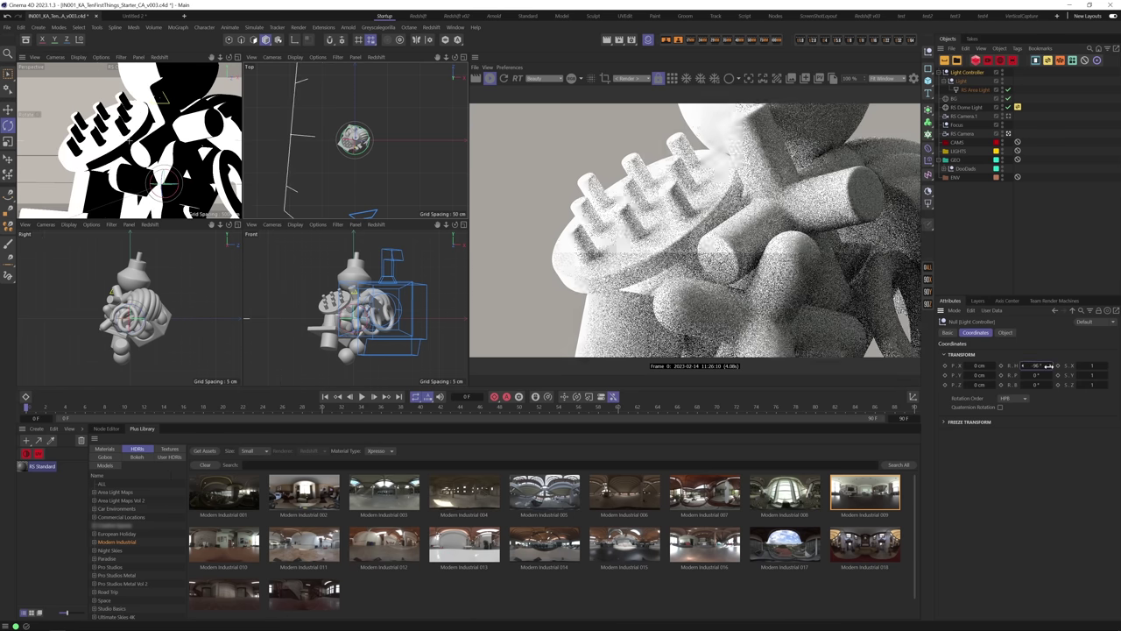
Resize the RS Area Light to 50 cm in both X and Y.
click(975, 89)
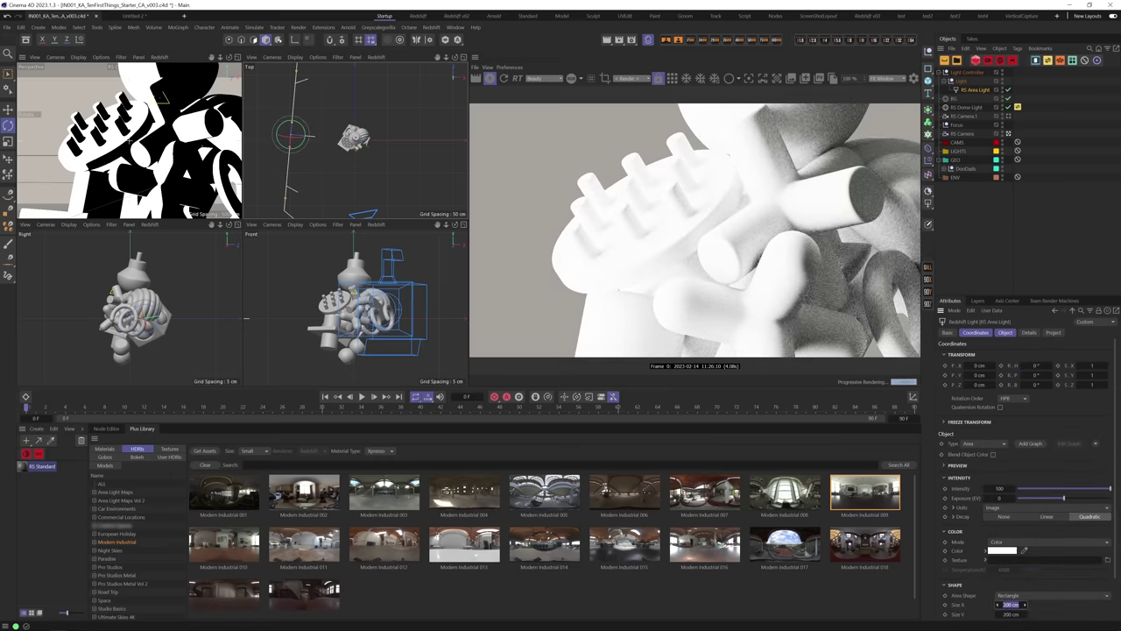
drag(1010, 604, 1002, 614)
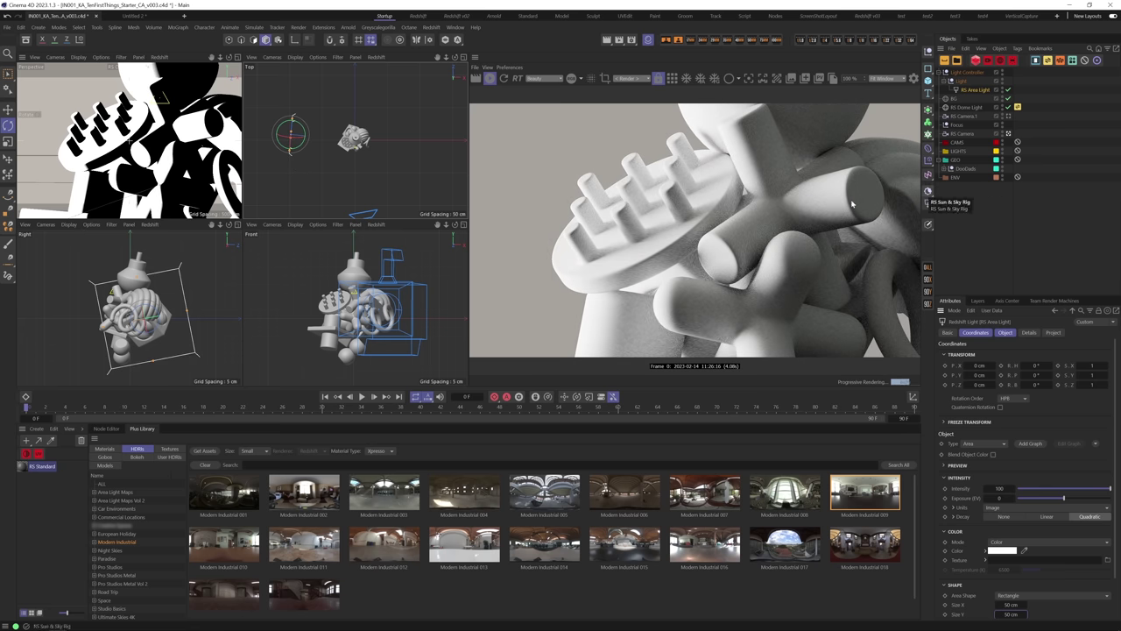
Disable the RS Dome Light and rotate the Light Controller so the area light shines down from above the model's side.
click(966, 72)
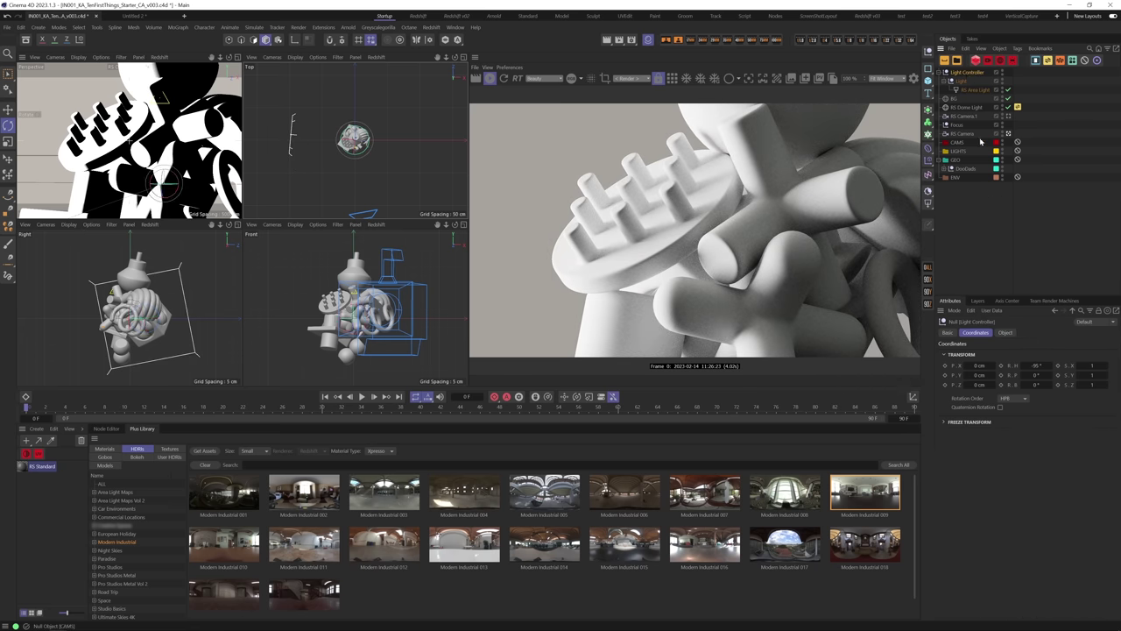
click(1007, 107)
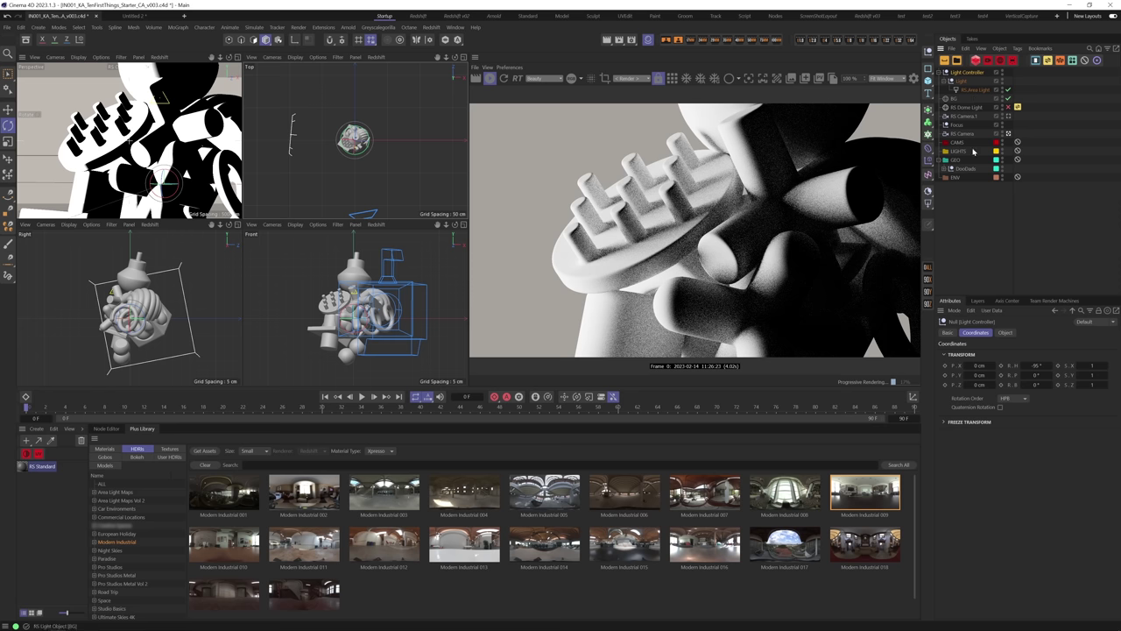
mouse_move(1039, 364)
mouse_down()
mouse_move(1051, 389)
mouse_move(1060, 375)
mouse_move(1016, 377)
mouse_move(1039, 366)
mouse_move(1028, 365)
mouse_up()
Reduce the RS Area Light's spread to about 0.655 and lower its exposure to about -3.6.
click(974, 89)
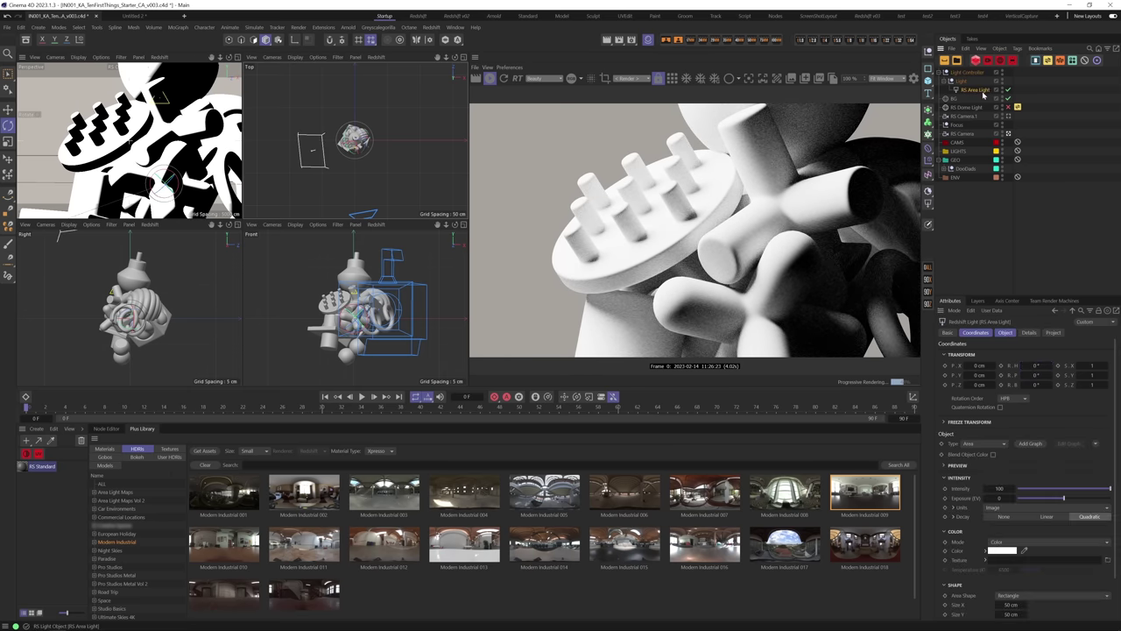
drag(1066, 497, 1056, 497)
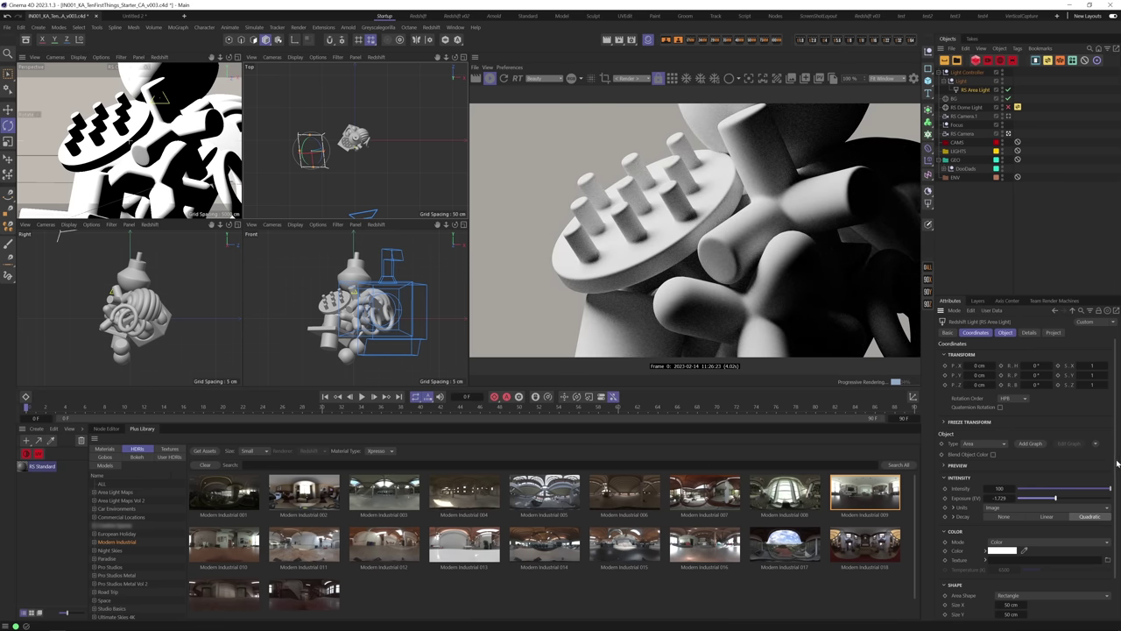
scroll(1099, 504, down, 2)
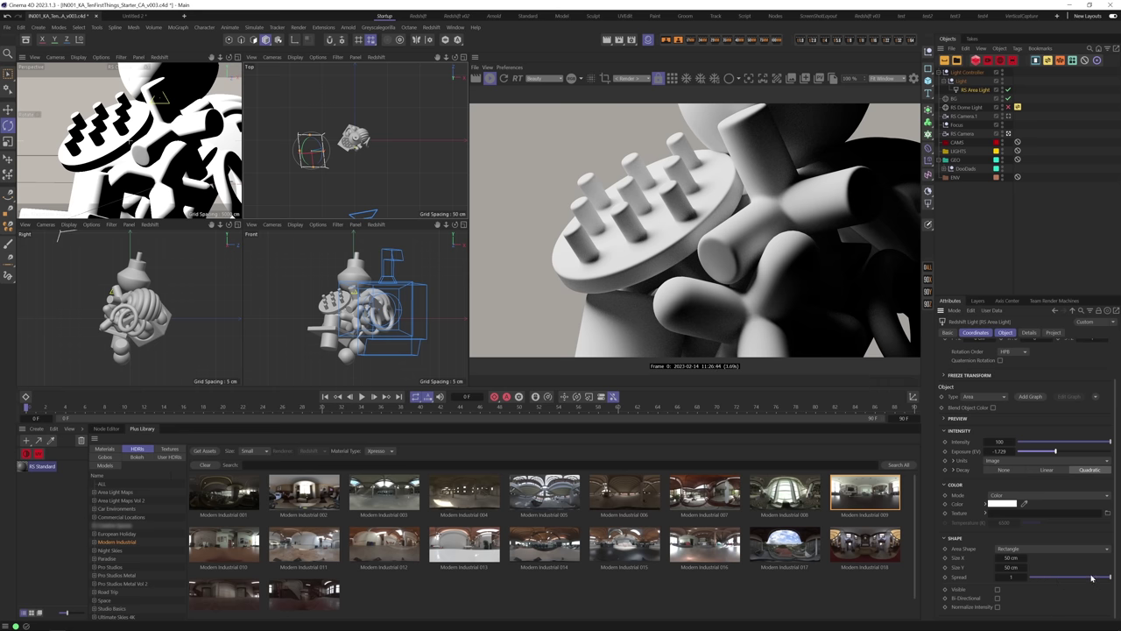
drag(1092, 579, 1082, 576)
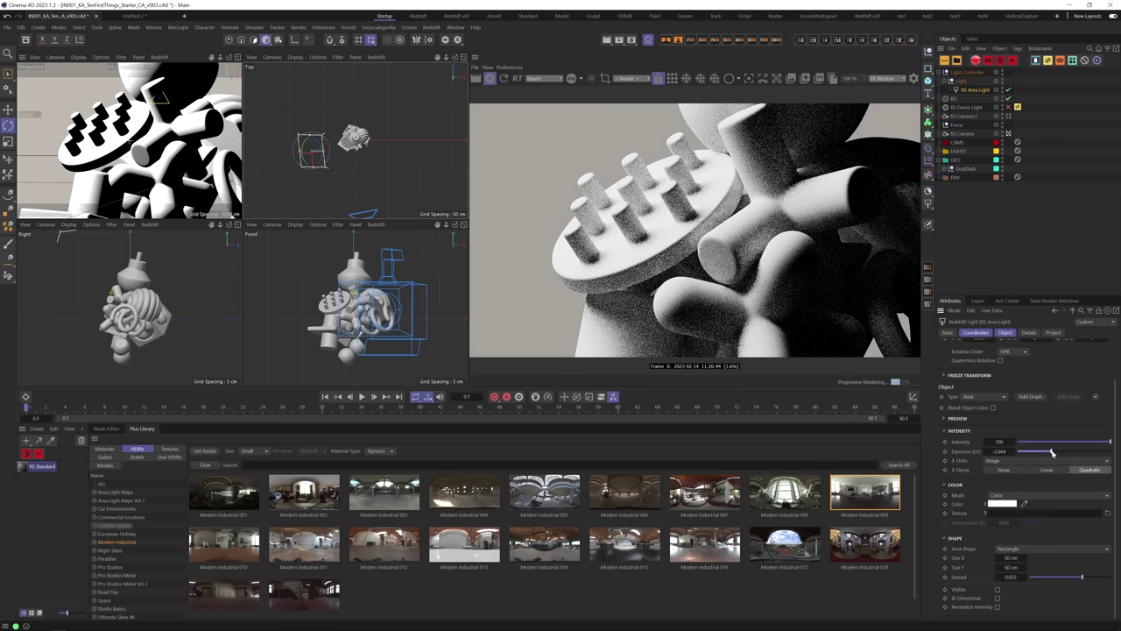
drag(1054, 452, 1047, 452)
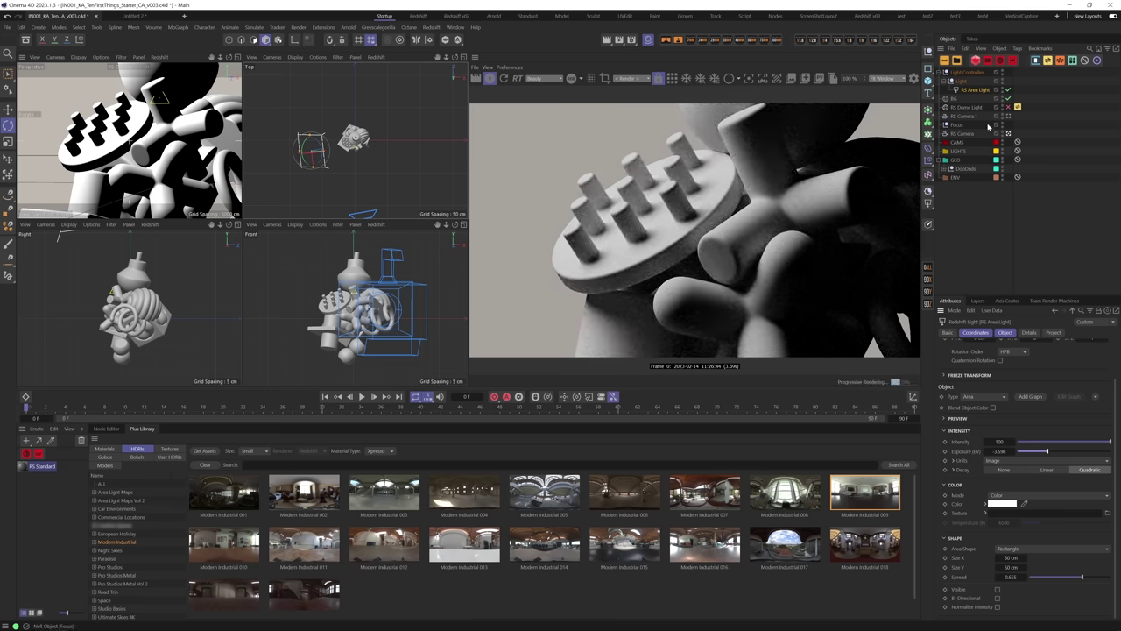
Re-enable the RS Dome Light and set the Light Controller's pitch to -43°.
click(1008, 106)
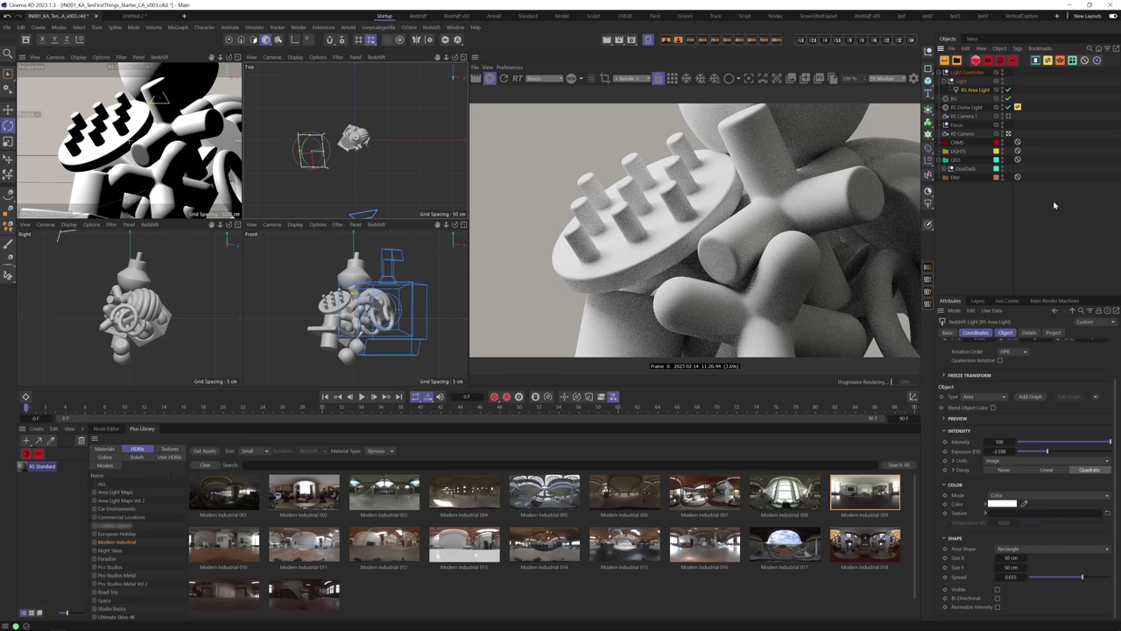
click(967, 72)
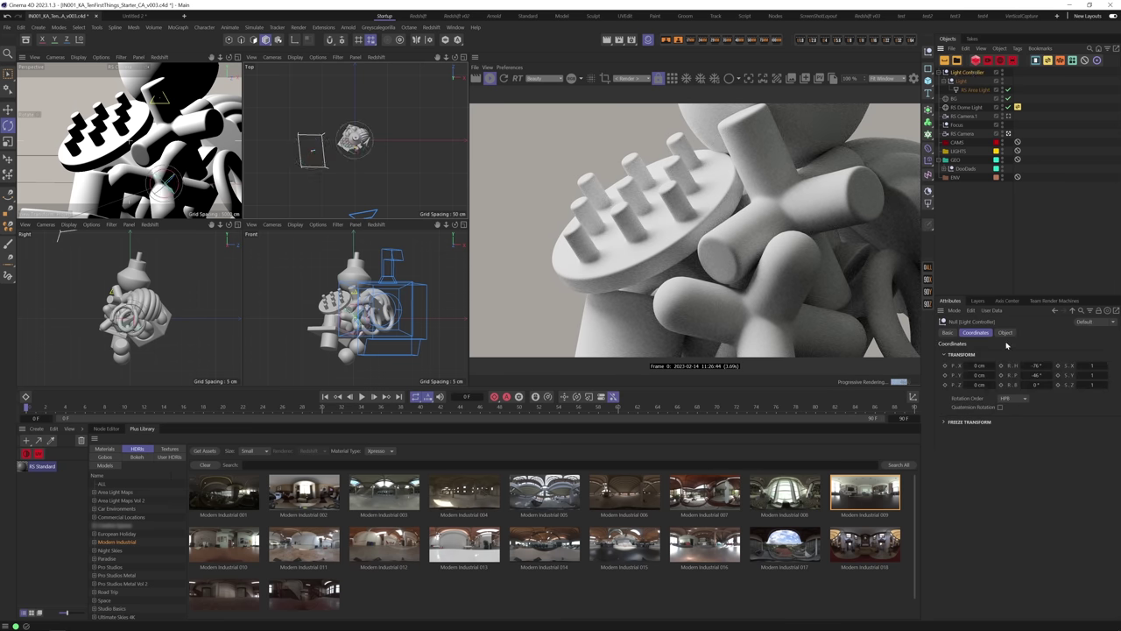
click(1038, 373)
text(-43)
key(Return)
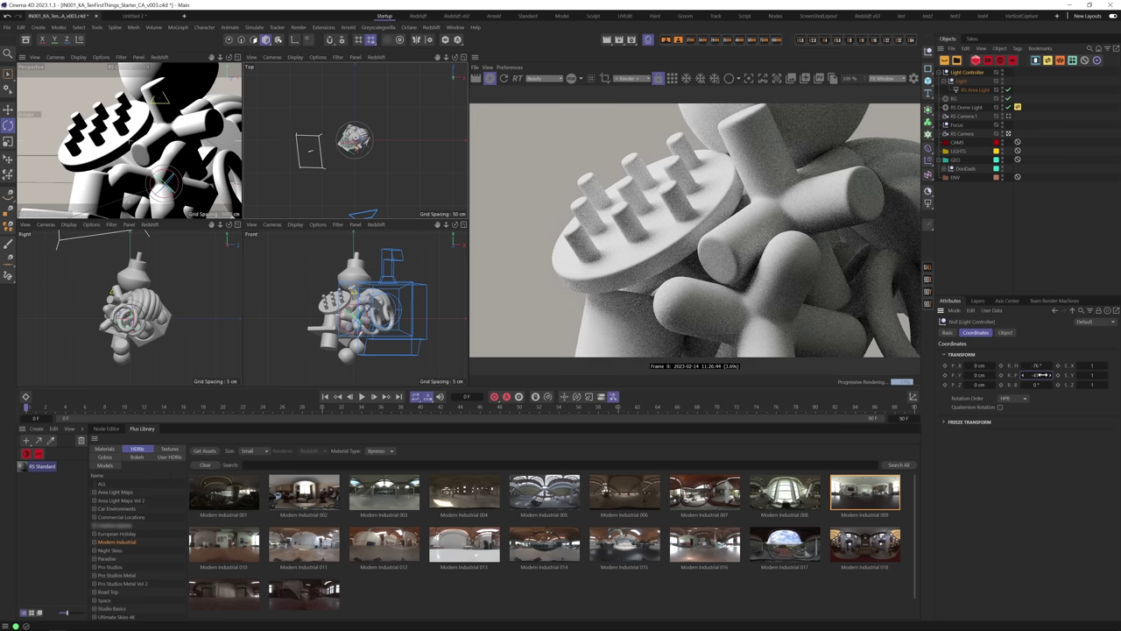
Lower the RS Dome Light's exposure to about -0.875 and adjust the Light Controller's pitch to -21°.
click(967, 107)
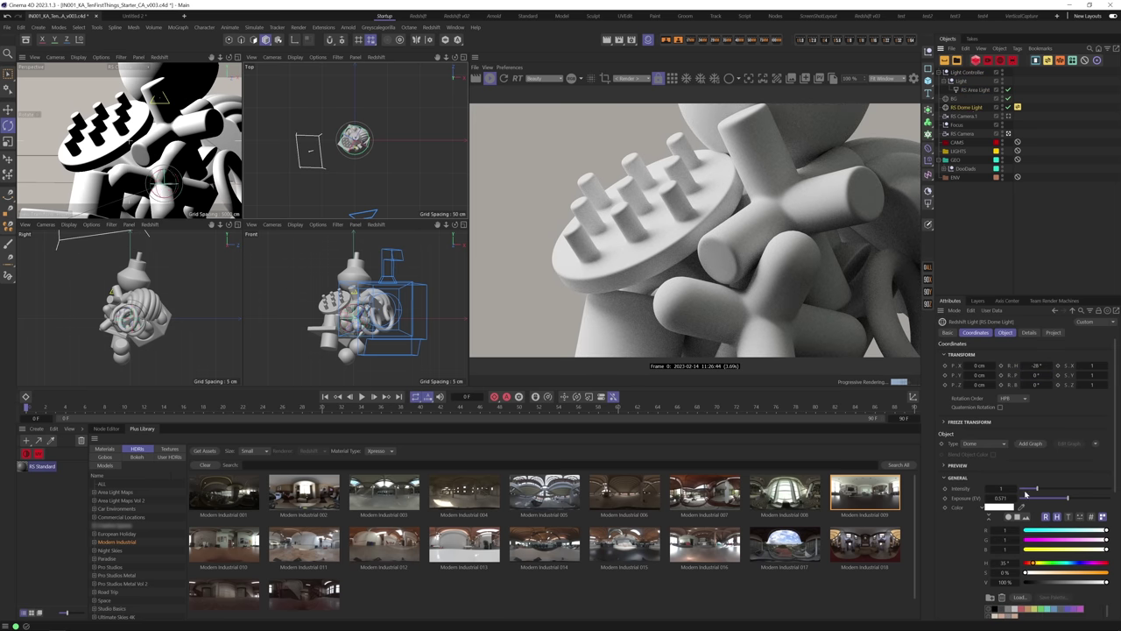
drag(1069, 499, 1060, 499)
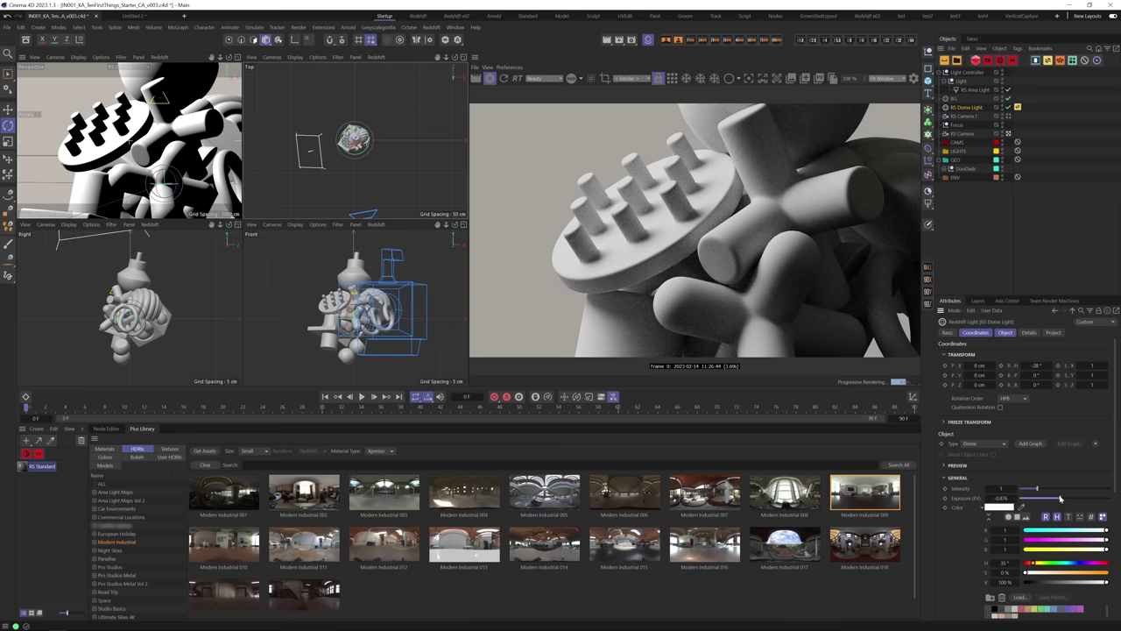
click(968, 72)
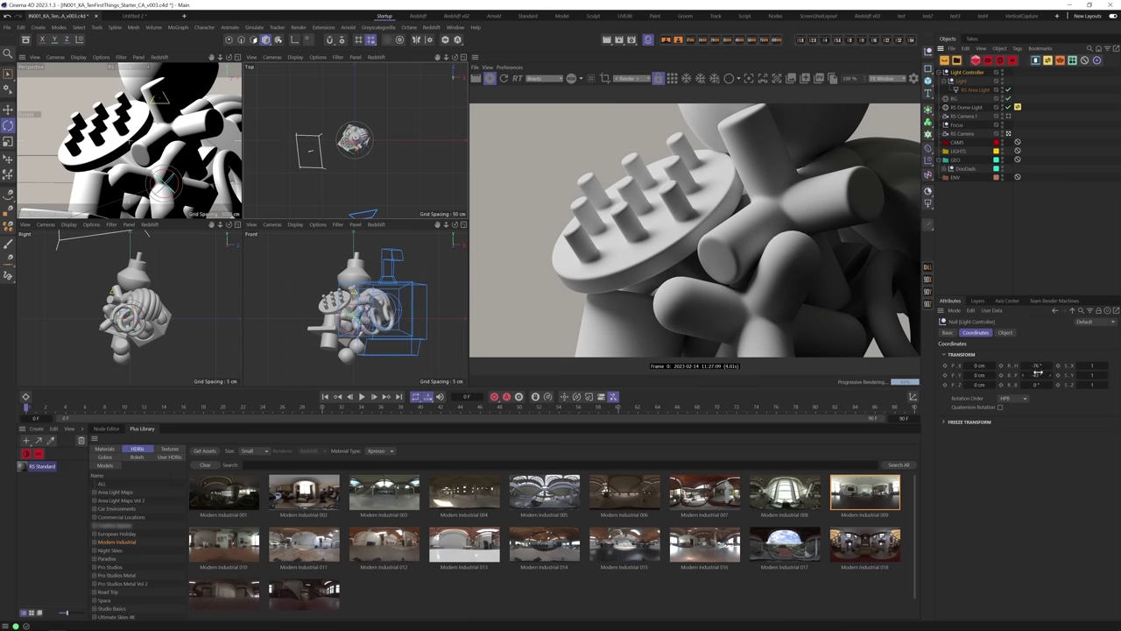
drag(1038, 374, 1037, 375)
mouse_move(1030, 374)
mouse_down()
mouse_move(1022, 371)
mouse_move(1049, 374)
mouse_up()
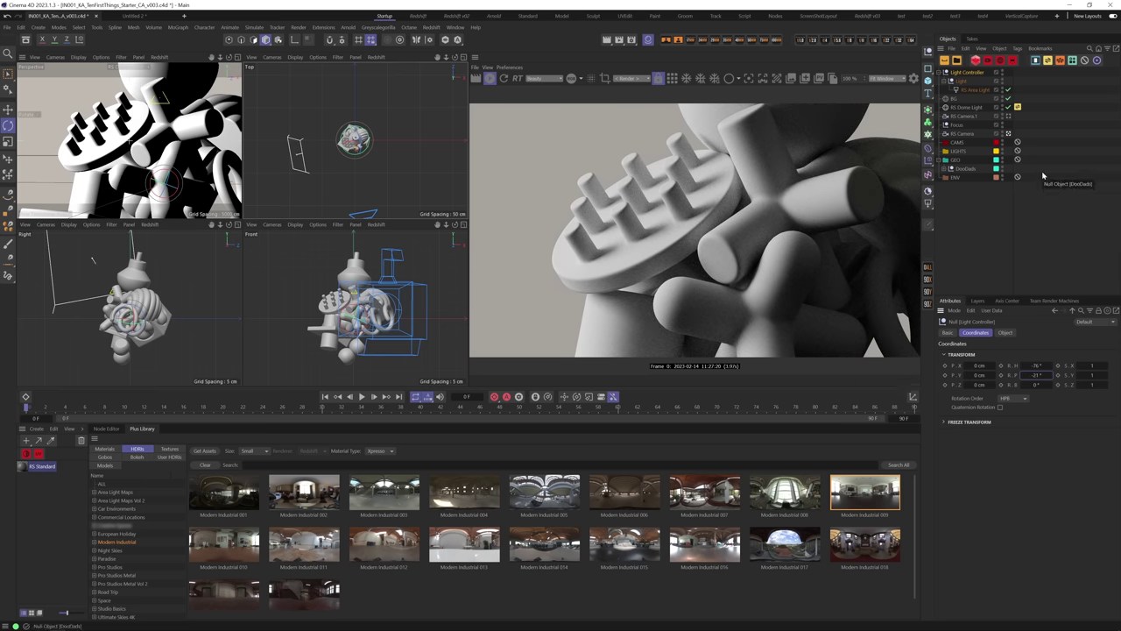
Set the RS Camera's aperture to 5.6 and enable Bokeh for depth of field.
click(971, 134)
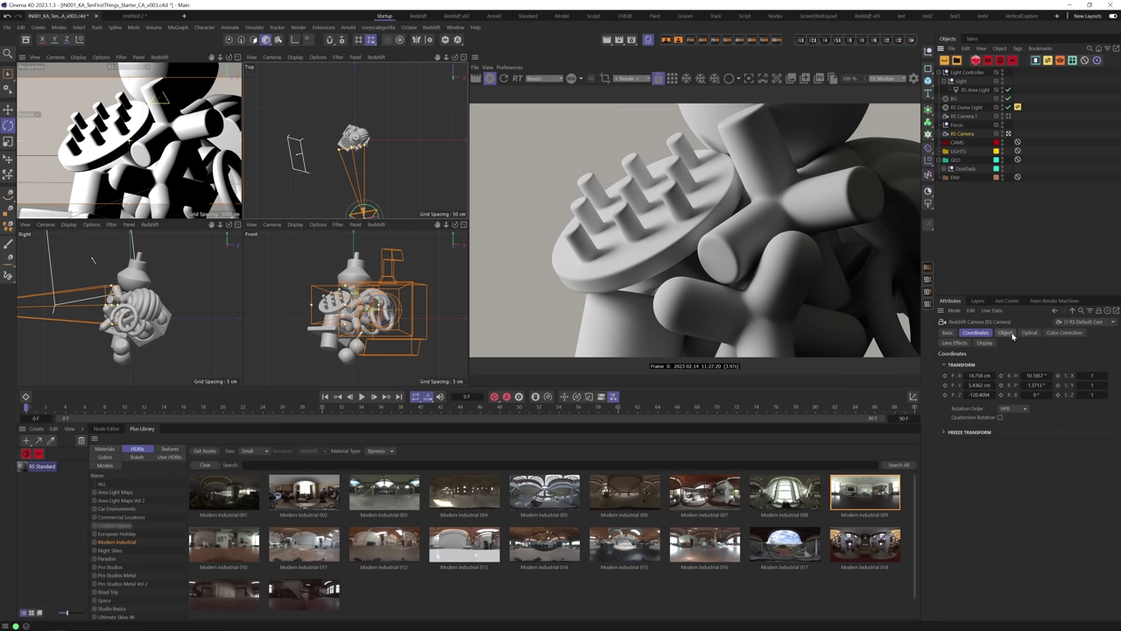
click(1029, 333)
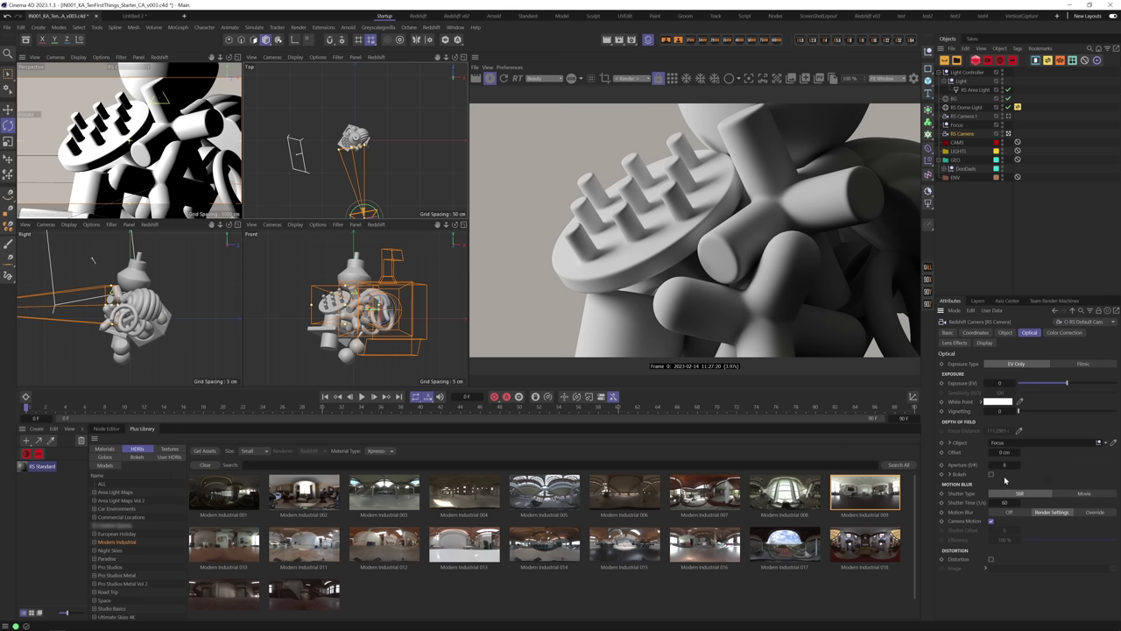
click(1007, 465)
click(990, 474)
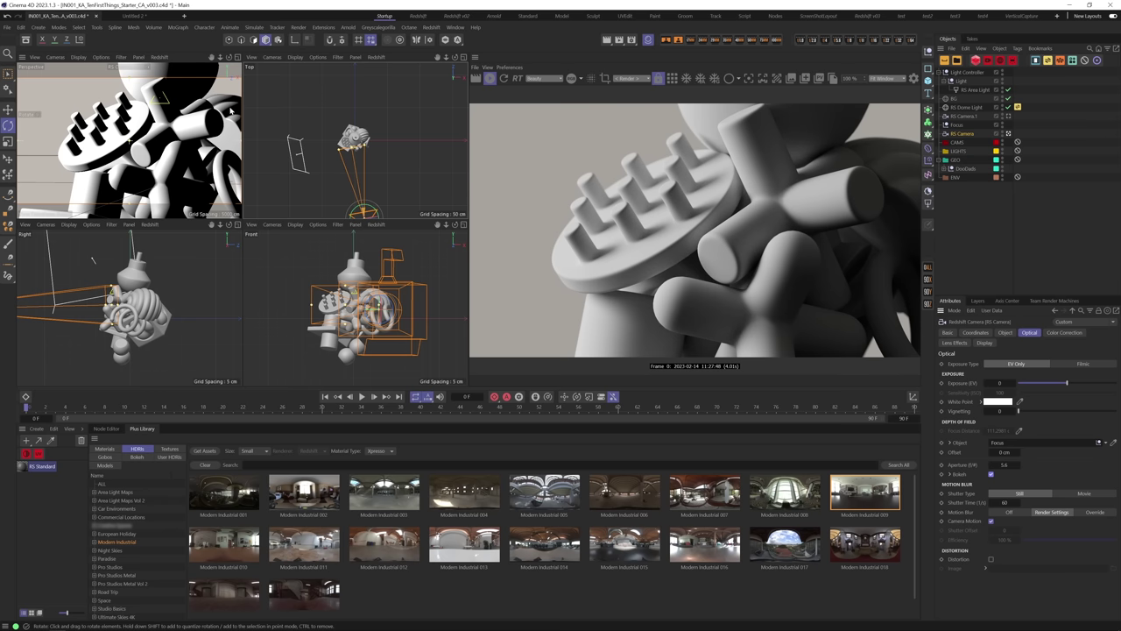
Reframe the RS Camera slightly closer to the pegged disc and lower its aperture further for stronger background blur.
drag(221, 57, 233, 23)
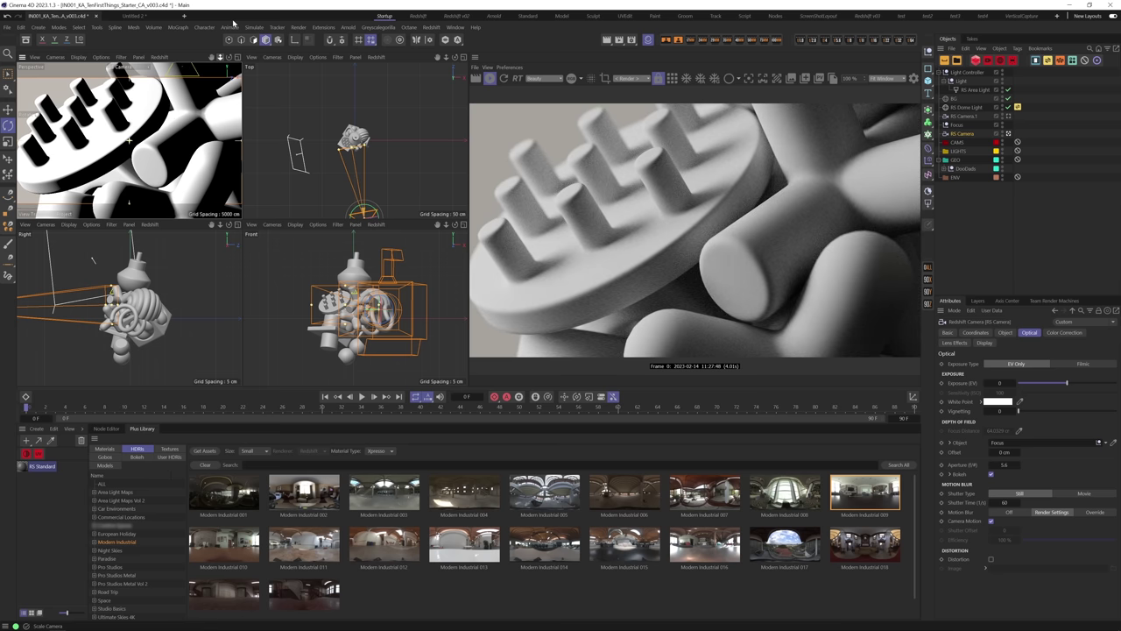
mouse_move(233, 24)
mouse_down()
mouse_move(220, 57)
mouse_move(232, 37)
mouse_up()
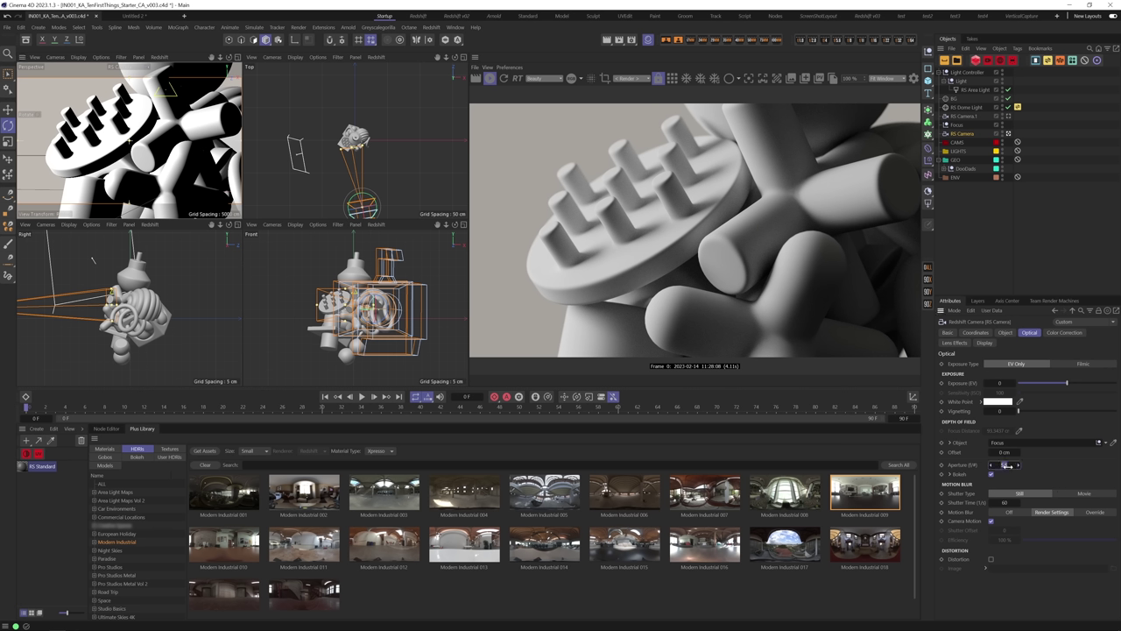
drag(1006, 465, 1009, 466)
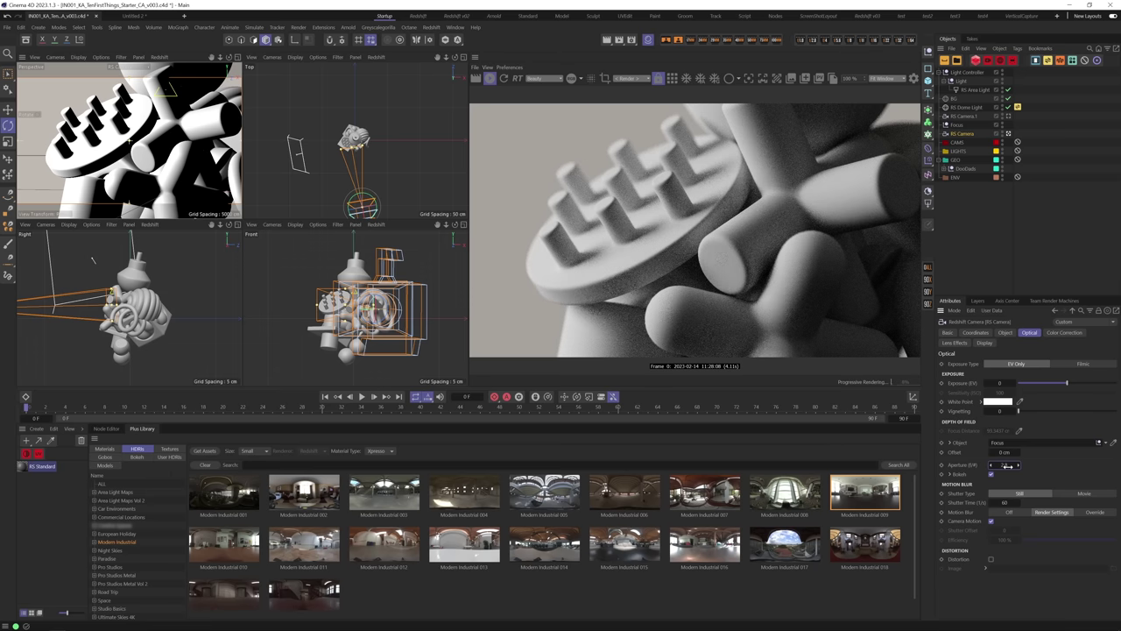
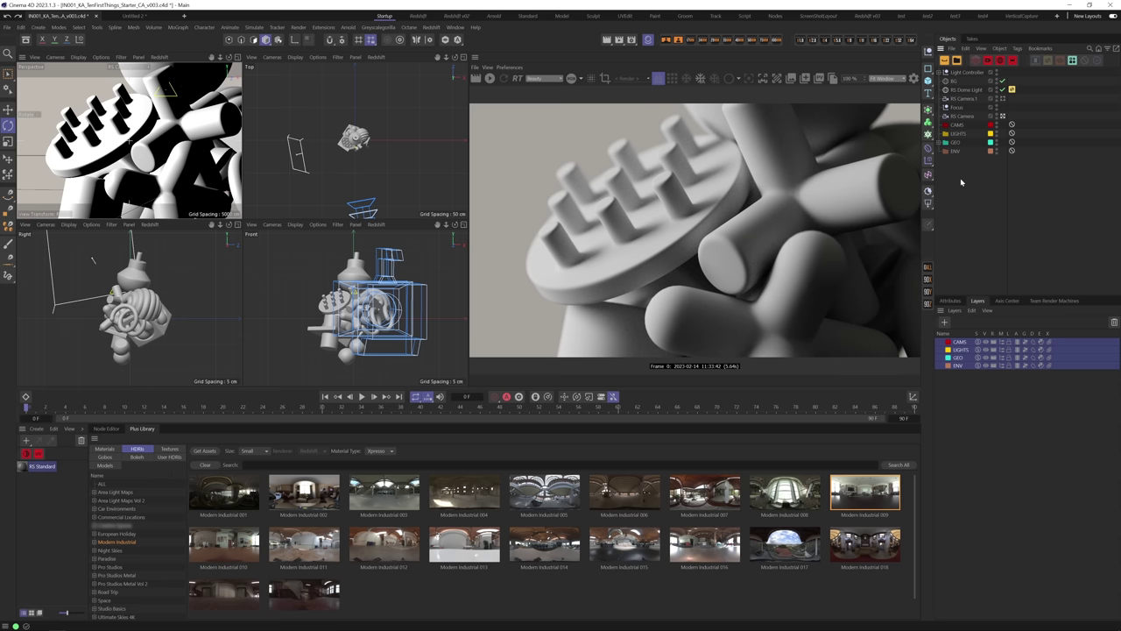
Browse the icon presets available for the CAMS null, and bring up the scene's layer list.
click(953, 302)
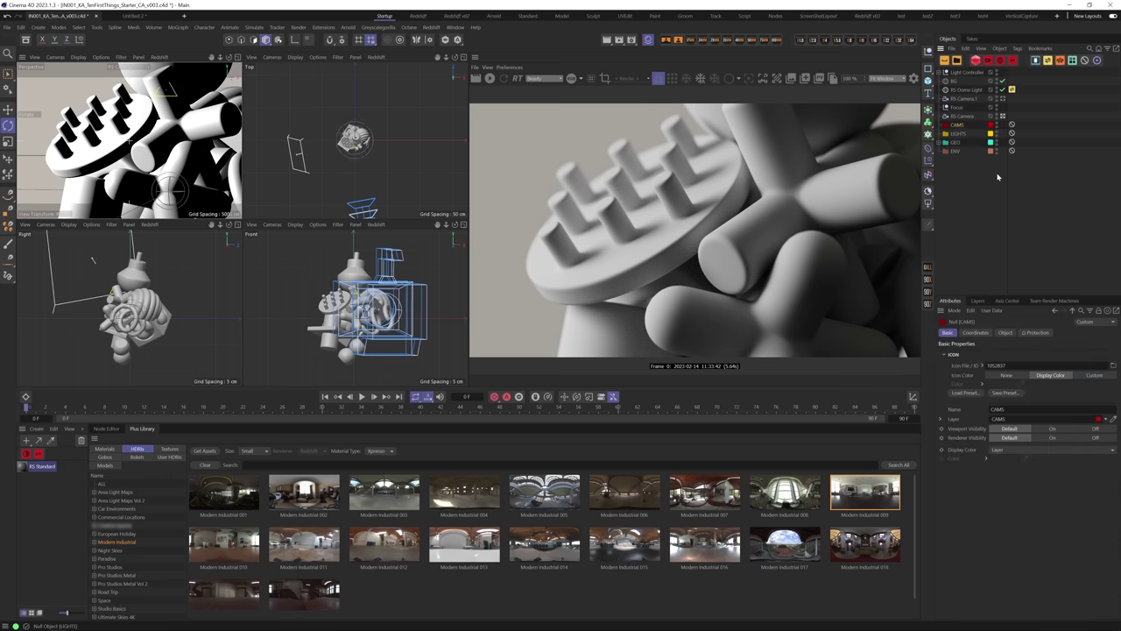
click(964, 392)
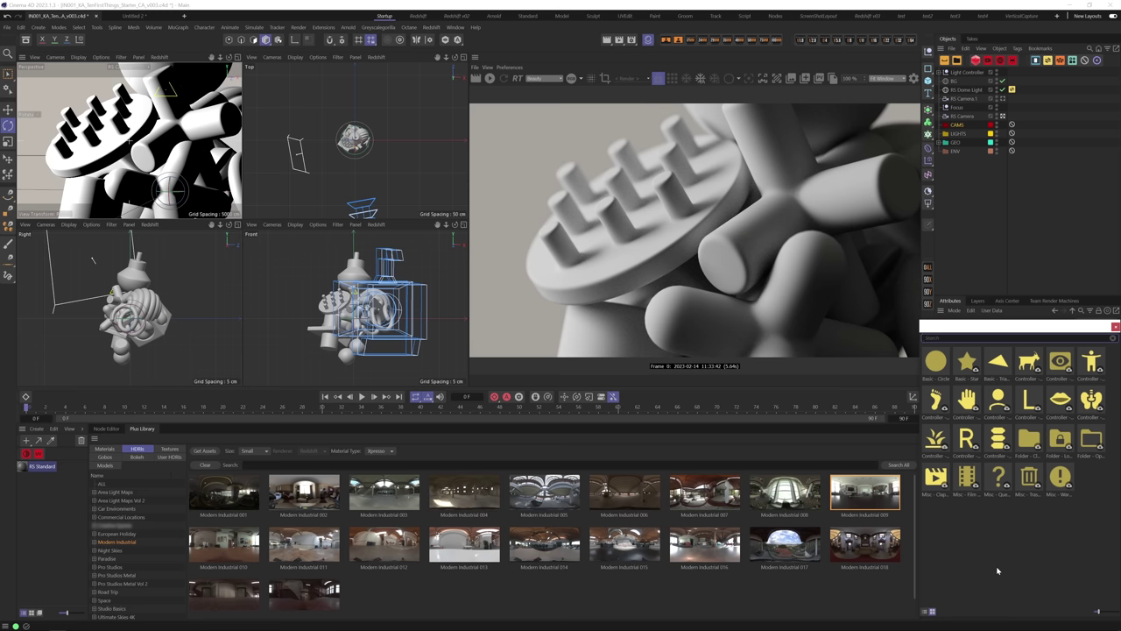
click(1115, 328)
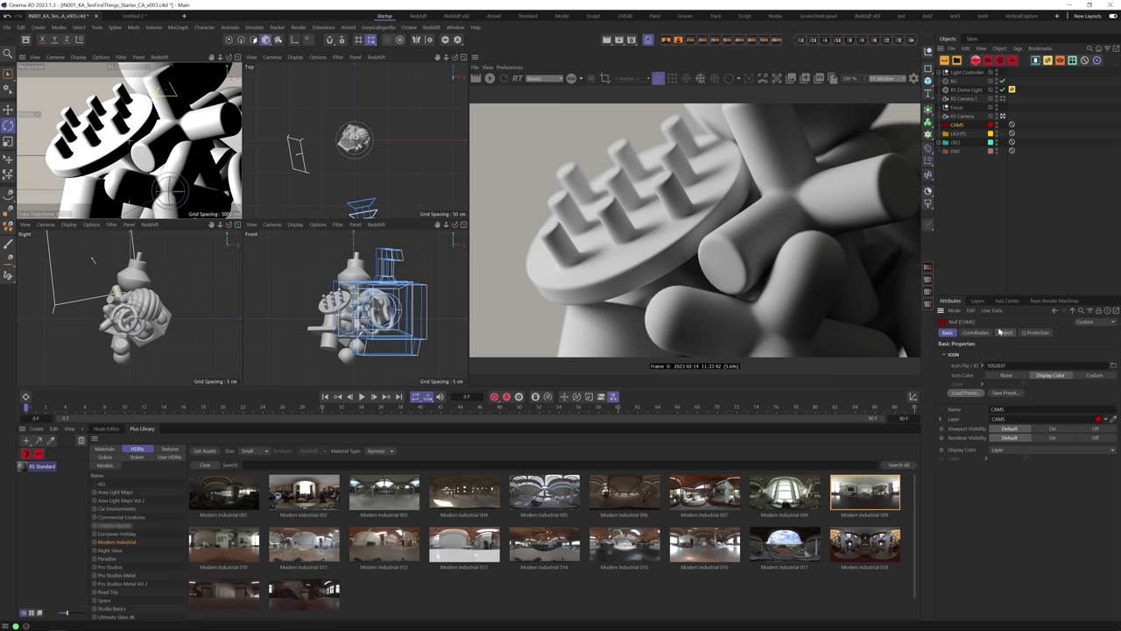
click(978, 302)
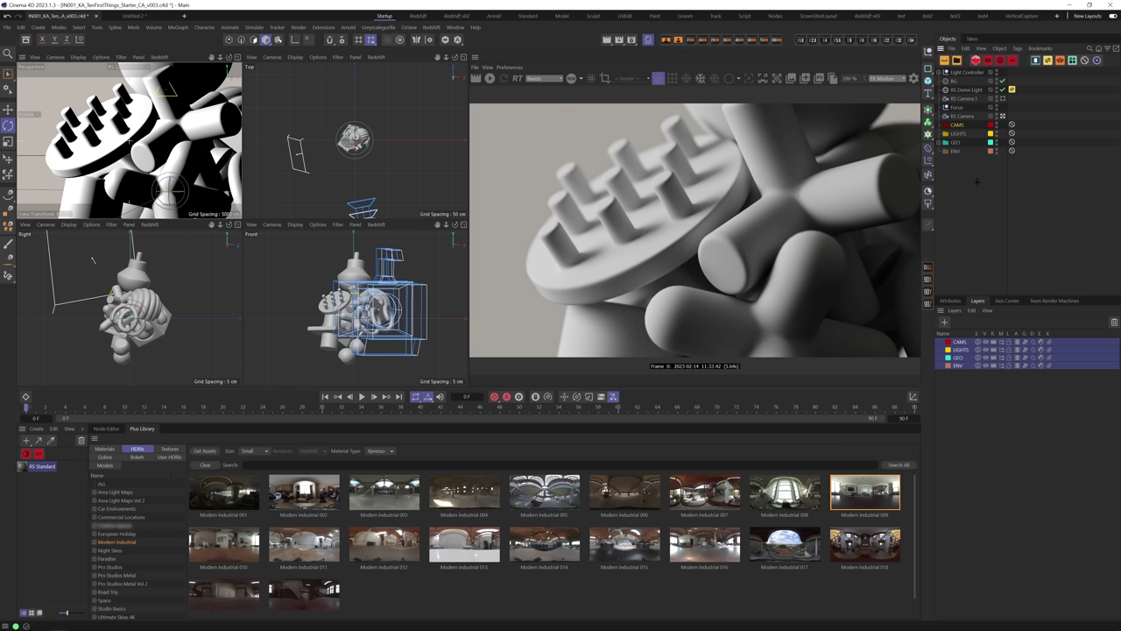
click(1005, 220)
click(973, 444)
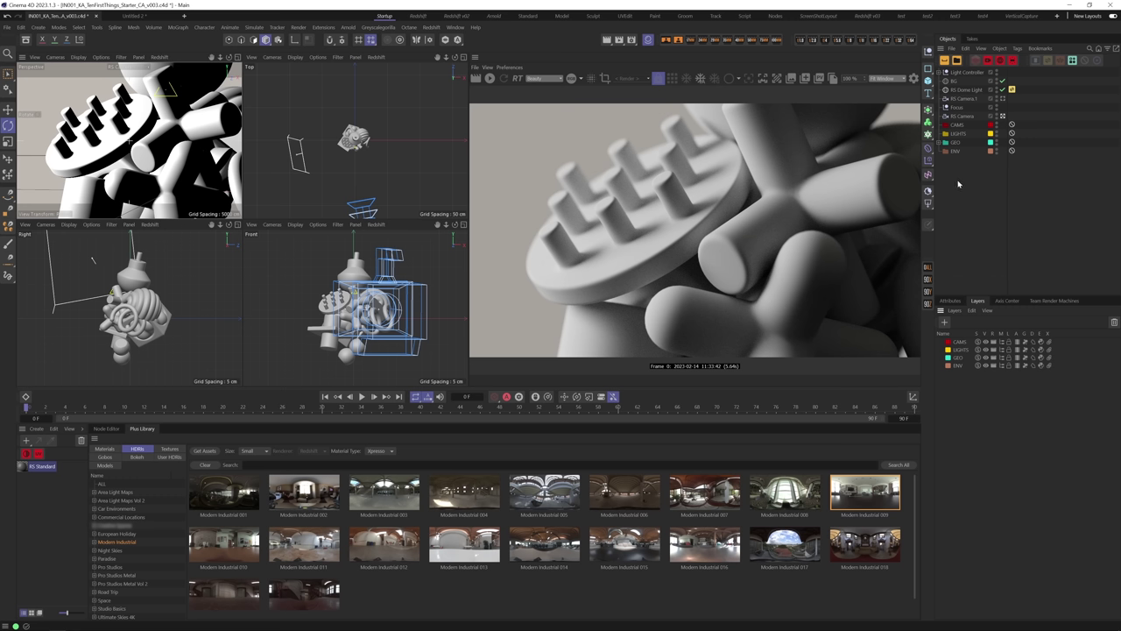
Parent both RS cameras and the Focus null under the CAMS null.
drag(964, 116, 965, 127)
click(979, 117)
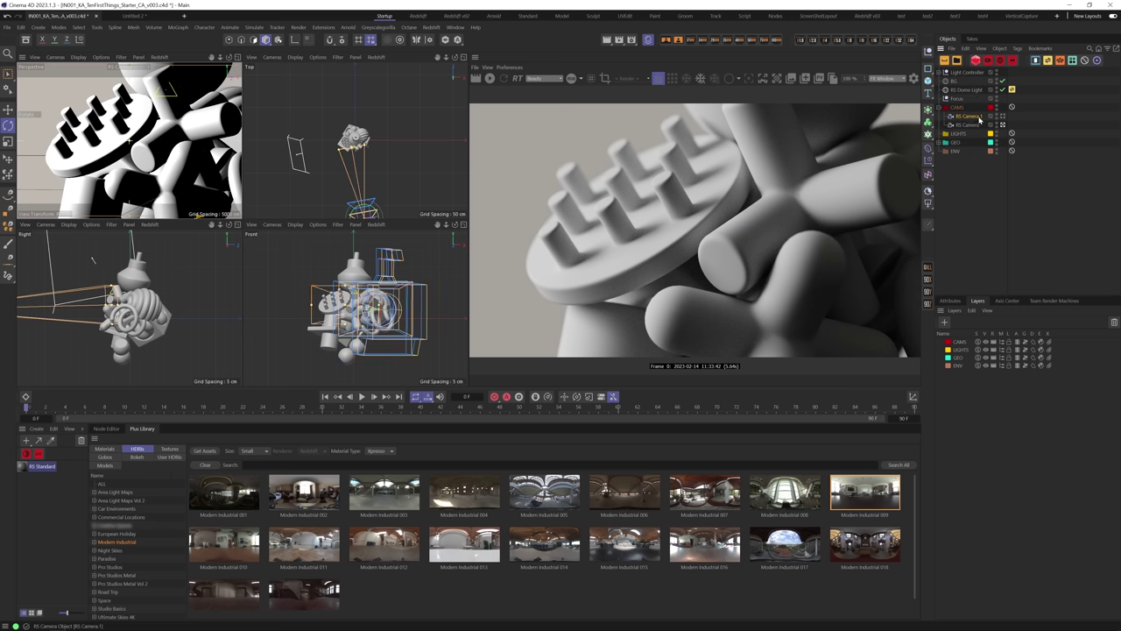
drag(958, 98, 963, 107)
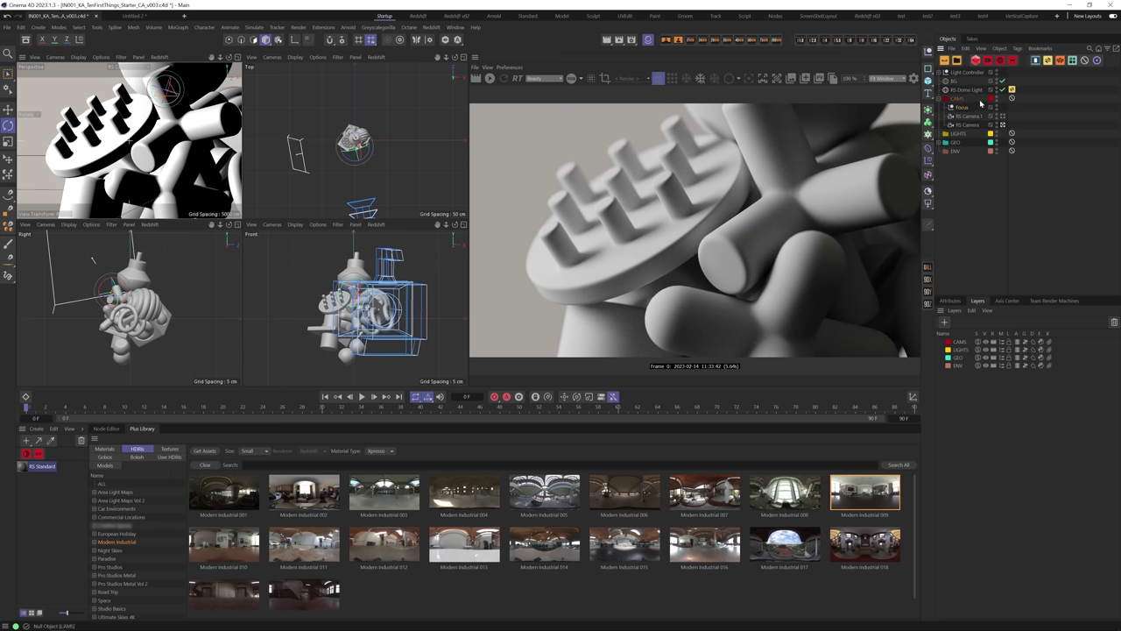
Parent the Light Controller, BG and RS Dome Light under the LIGHTS null.
click(964, 89)
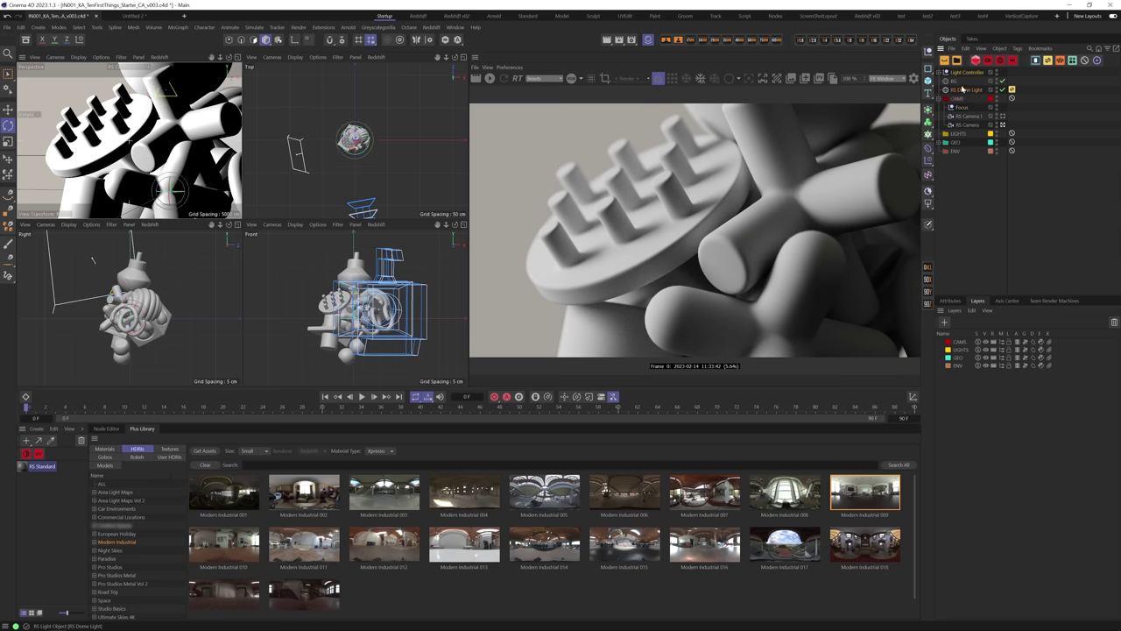
drag(965, 93, 969, 138)
click(1074, 167)
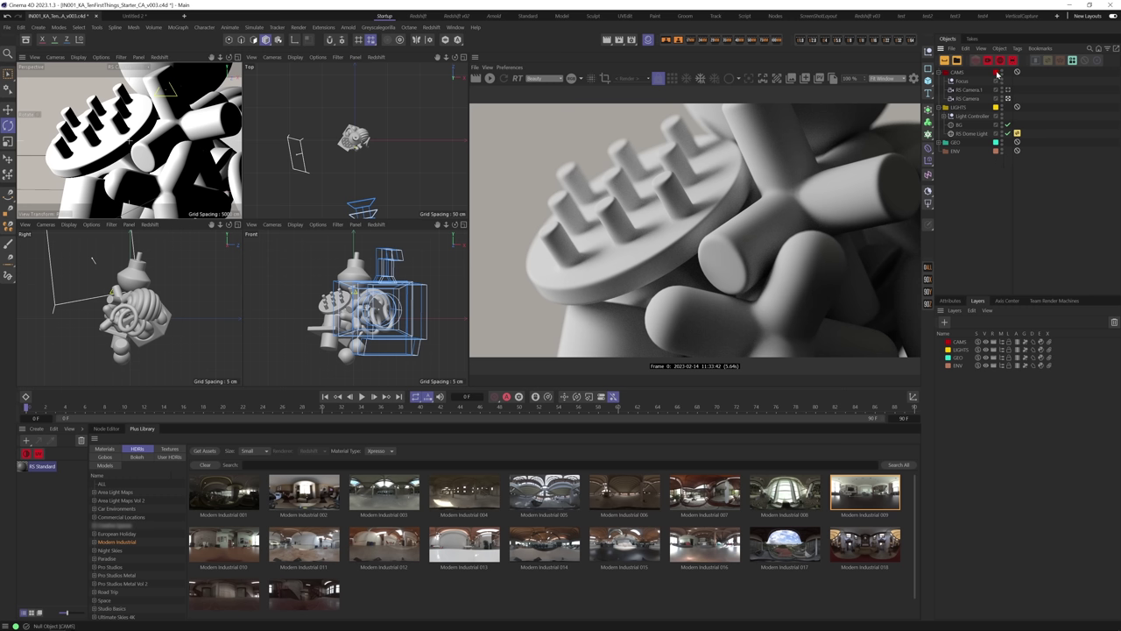
Assign the CAMS layer to the Focus null and cameras and the LIGHTS layer to all lights, and collapse the hierarchies.
drag(997, 73, 998, 98)
click(970, 133)
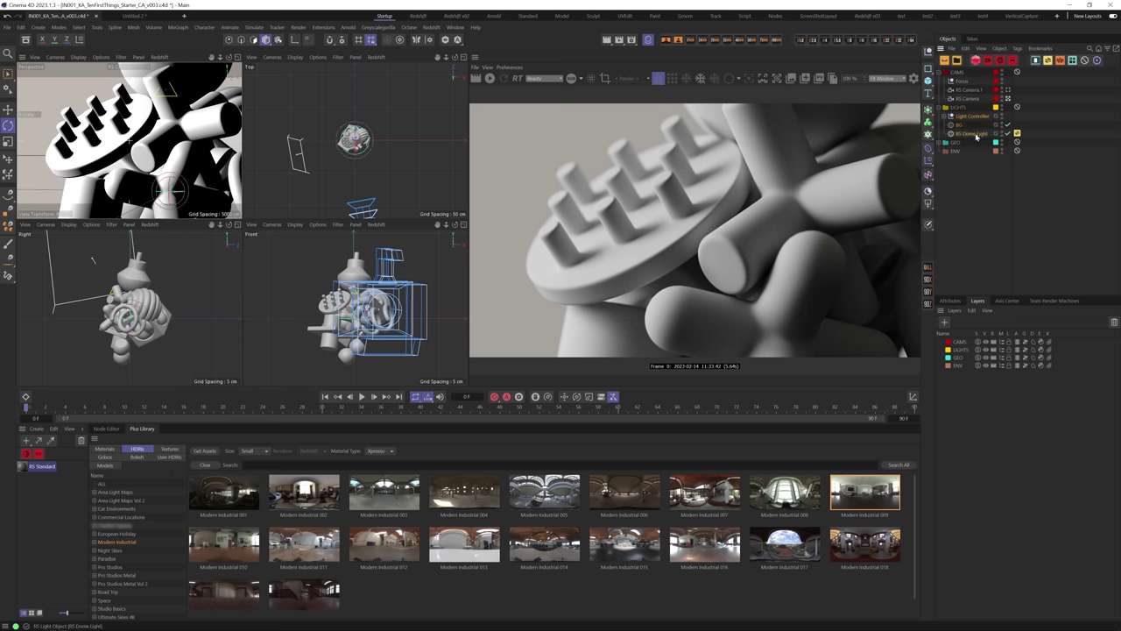
drag(970, 361, 961, 356)
click(945, 117)
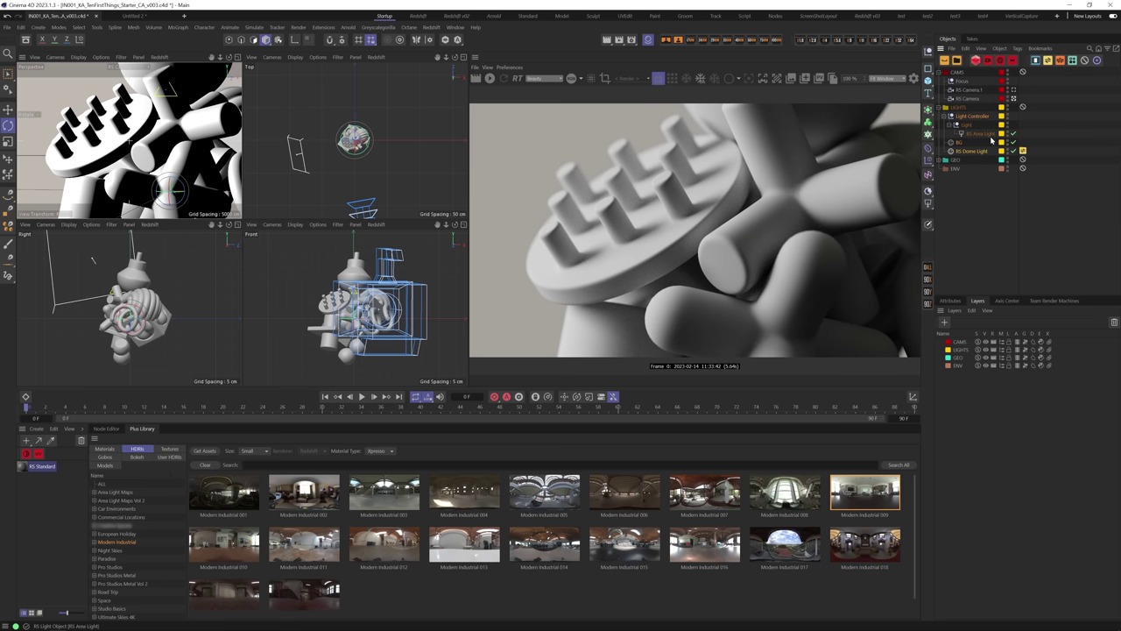
click(946, 117)
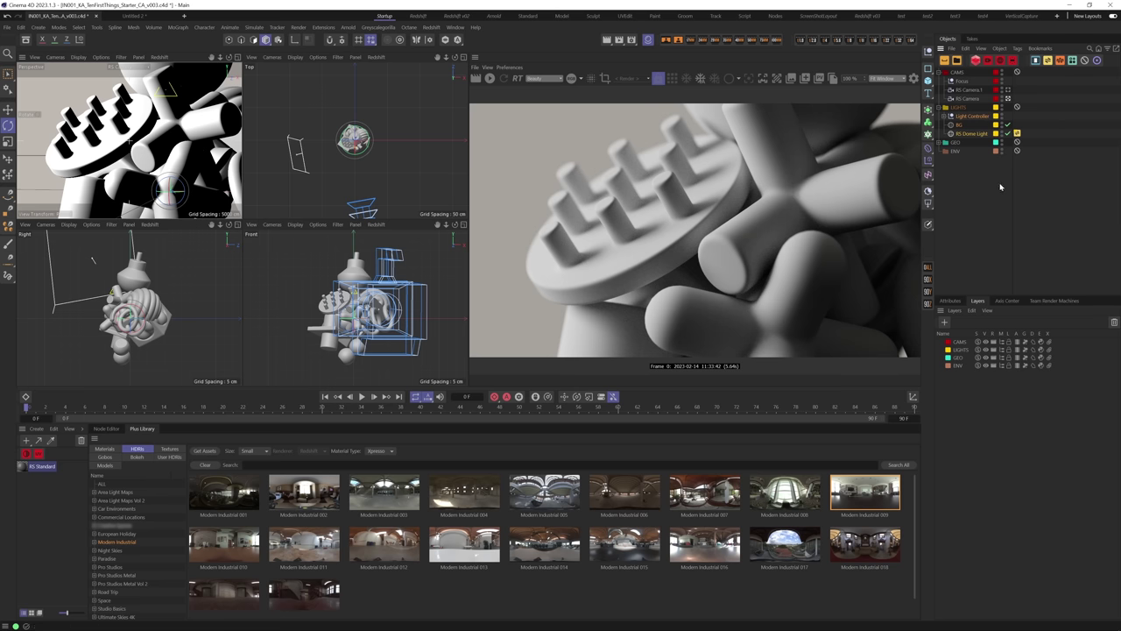
click(940, 72)
click(940, 80)
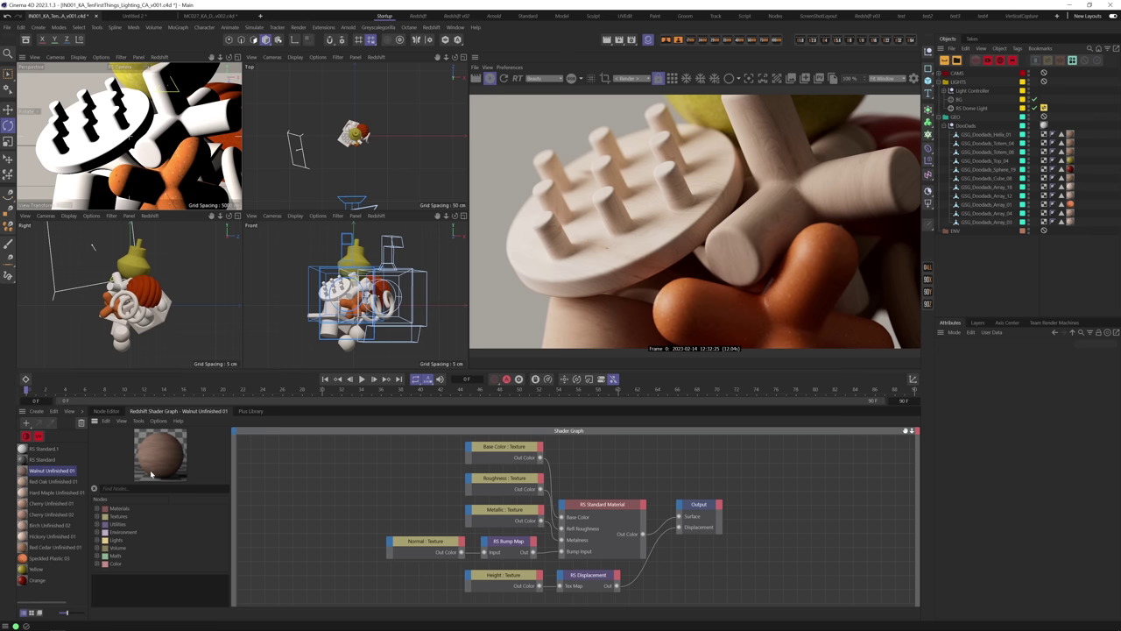
Hide the node panel in the Walnut Unfinished 01 shader graph and select the Base Color texture node.
click(121, 420)
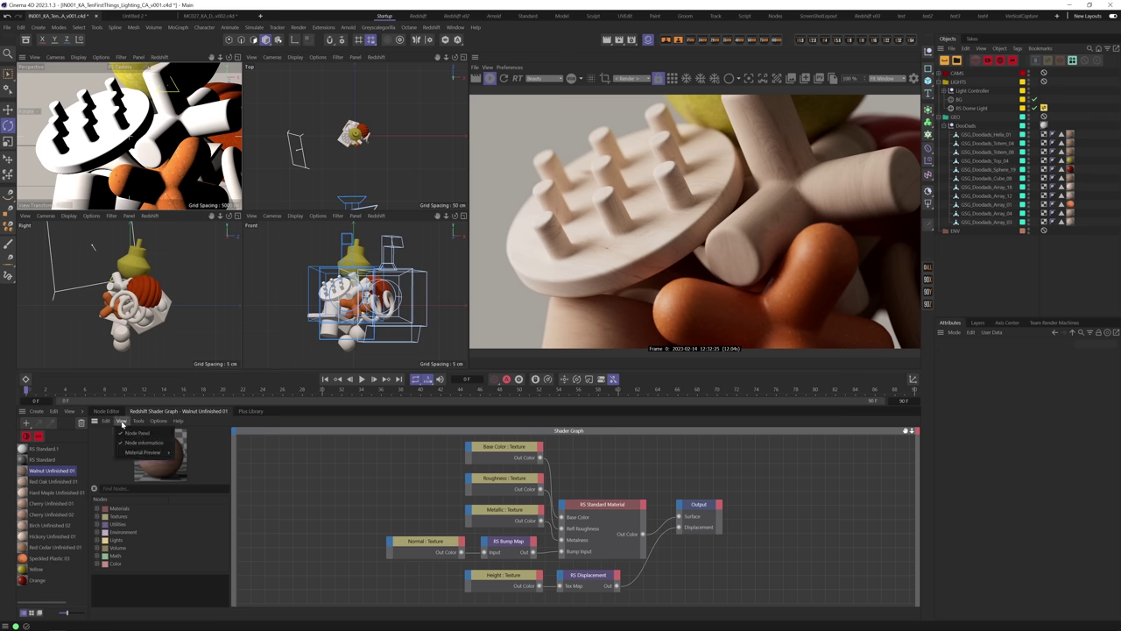
click(131, 432)
click(123, 421)
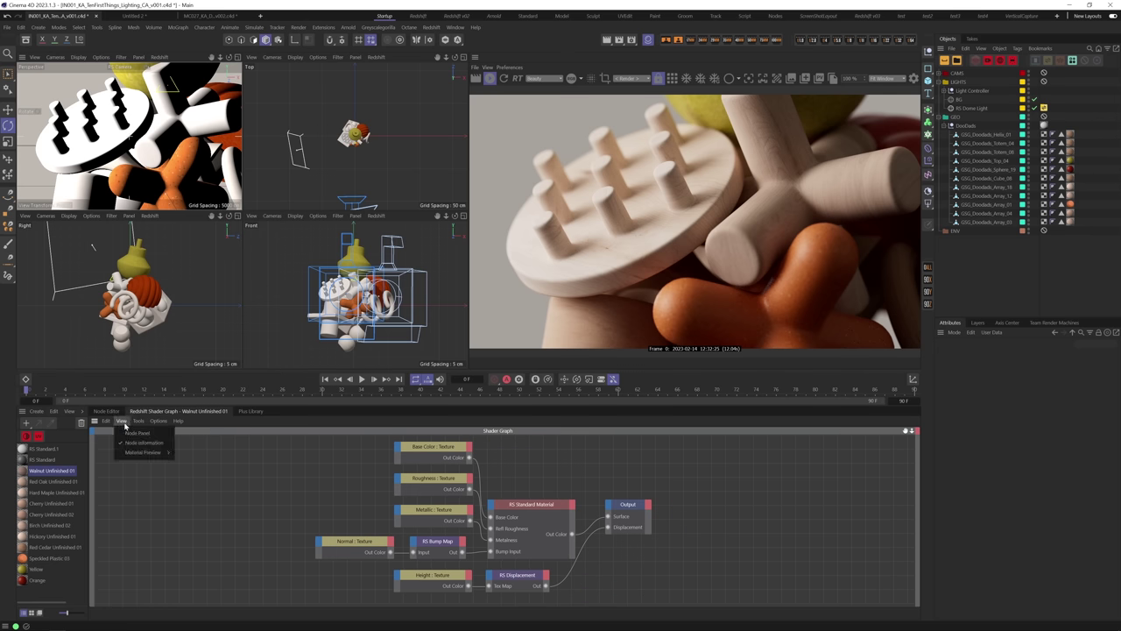
click(131, 433)
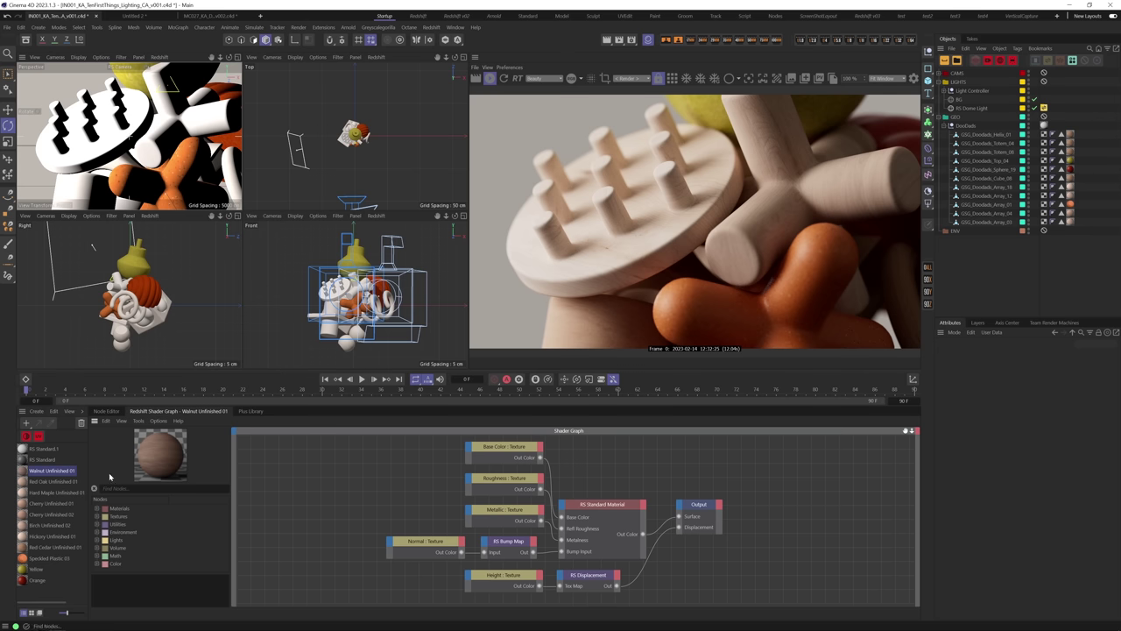
click(122, 420)
click(126, 435)
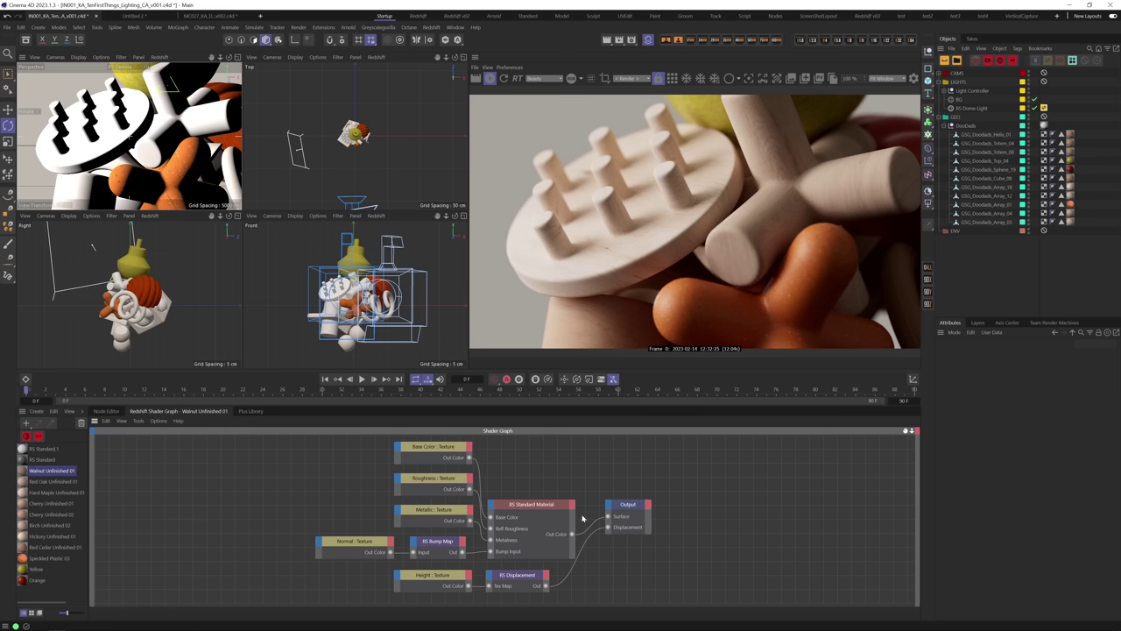
click(451, 456)
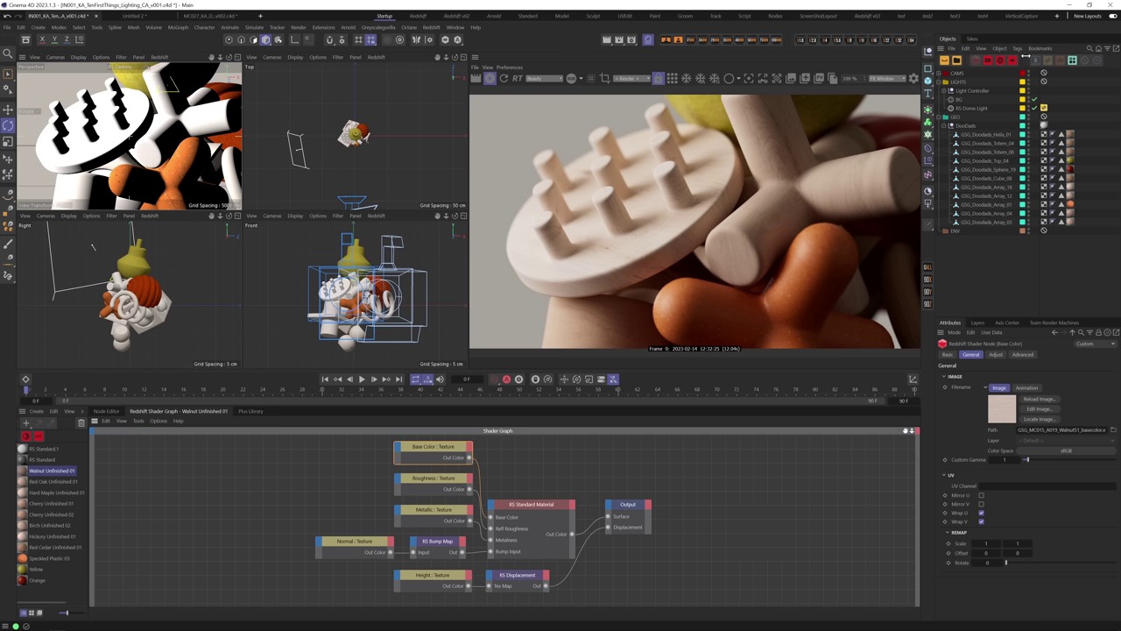
Duplicate the Light Controller hierarchy inside the LIGHTS group and expand the copy to reach its area light.
click(972, 91)
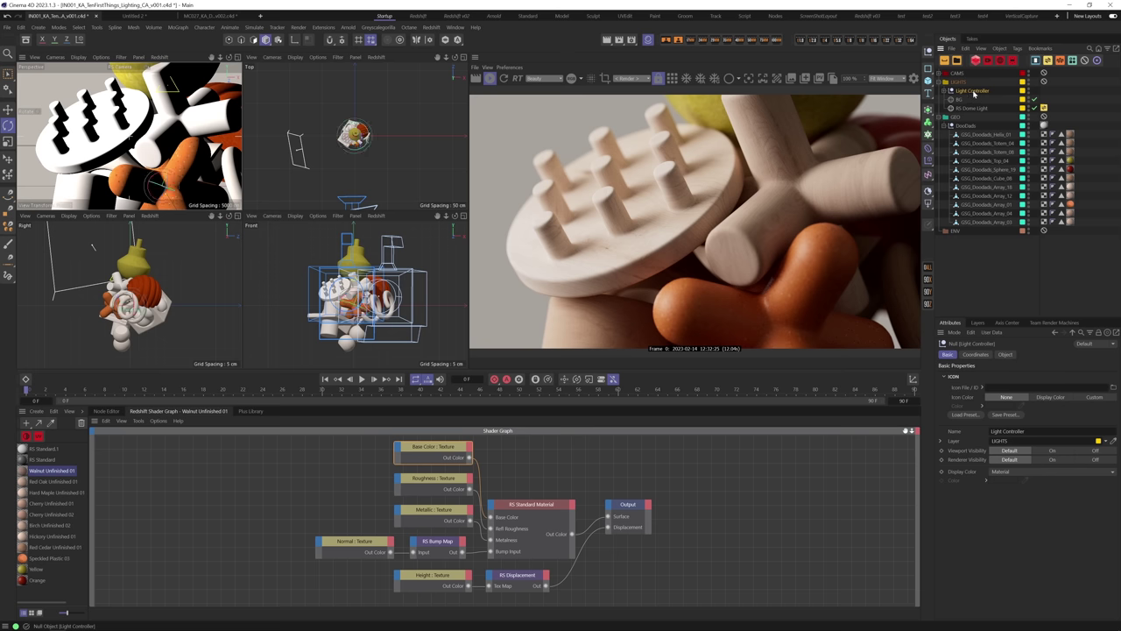
ctrl+drag(973, 93, 975, 99)
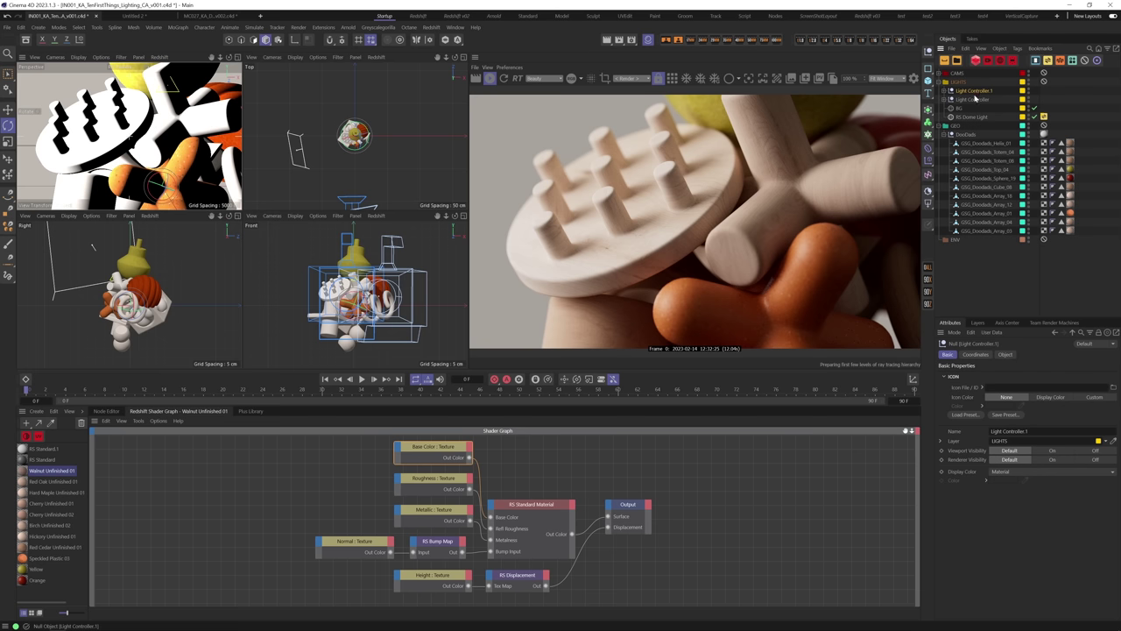
click(946, 91)
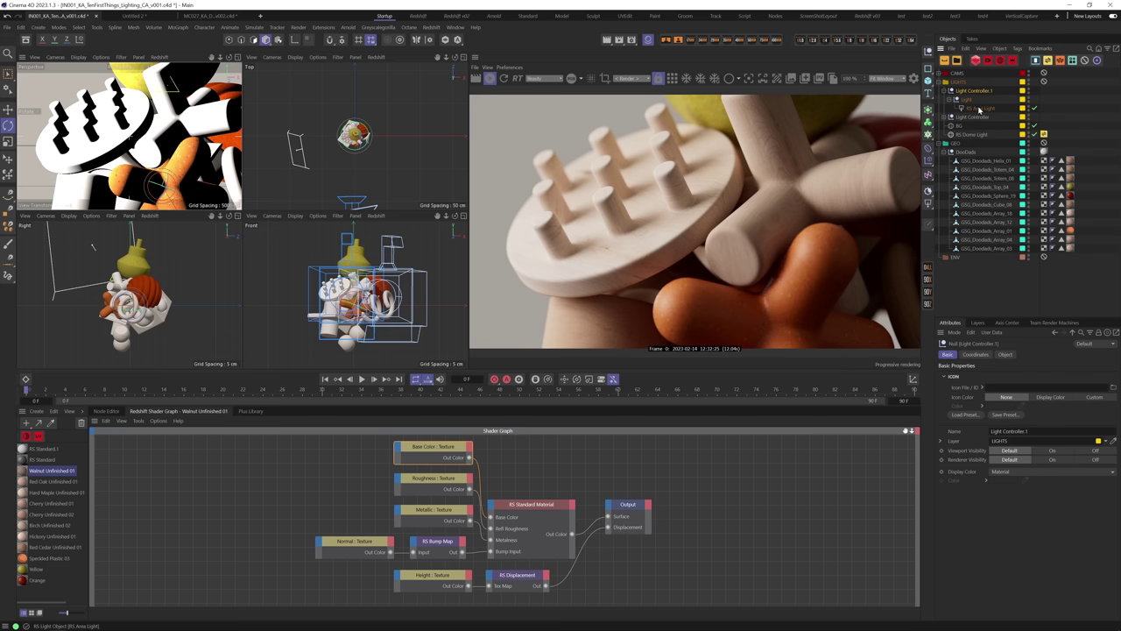
Set the Light Controller.1 area light's shape to 120 cm by 120 cm with a spread of 1.
click(981, 107)
scroll(1054, 505, down, 4)
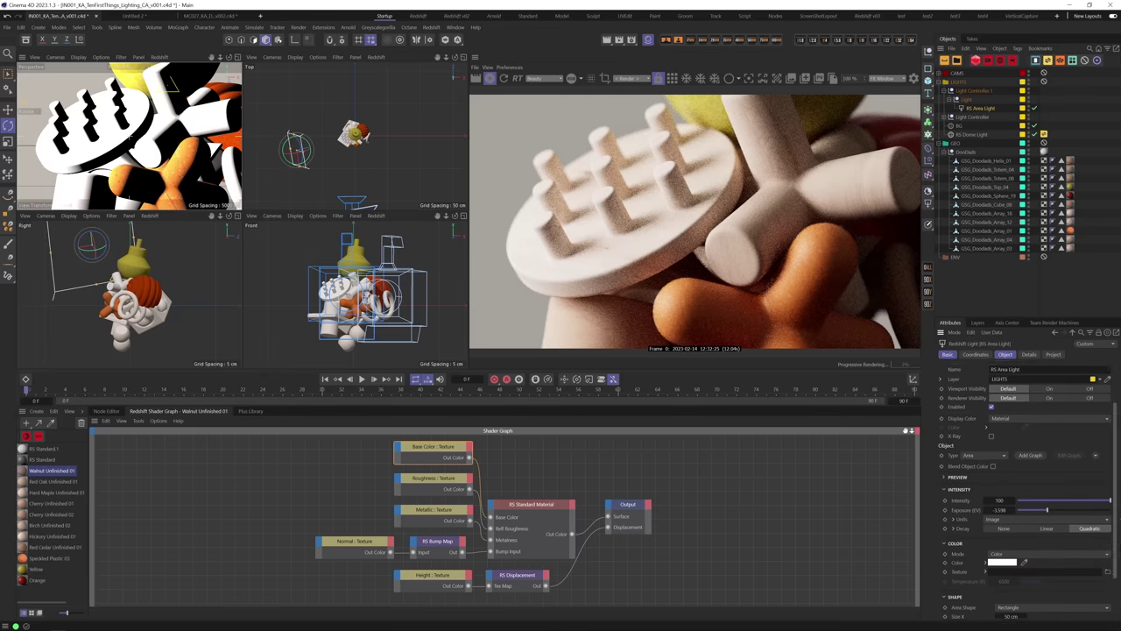
click(1012, 601)
text(1)
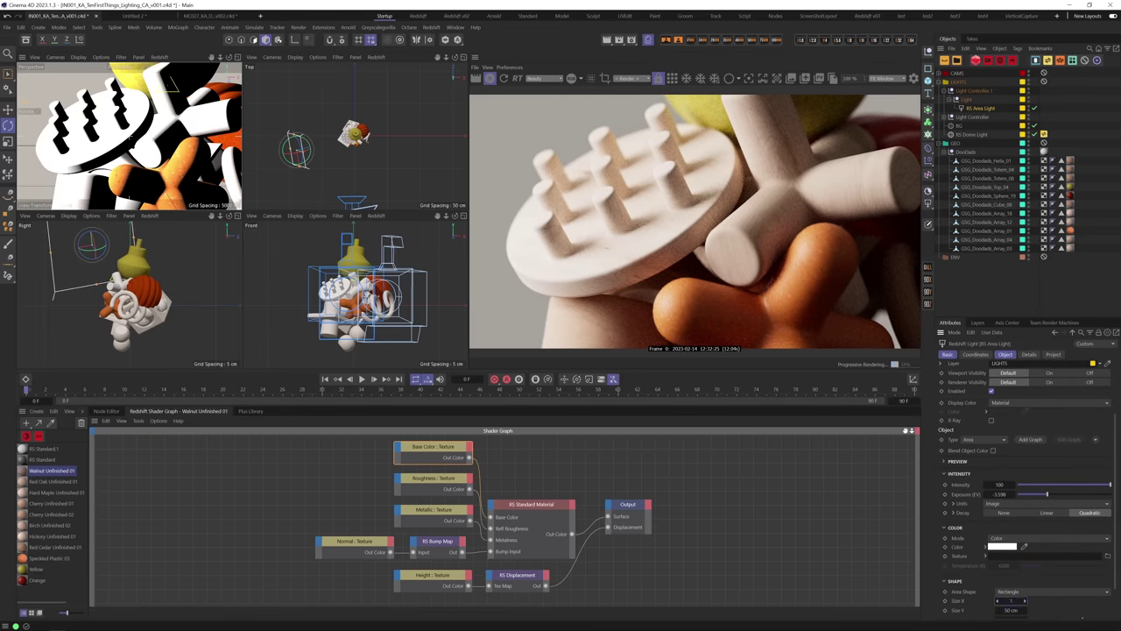
text(20)
key(Return)
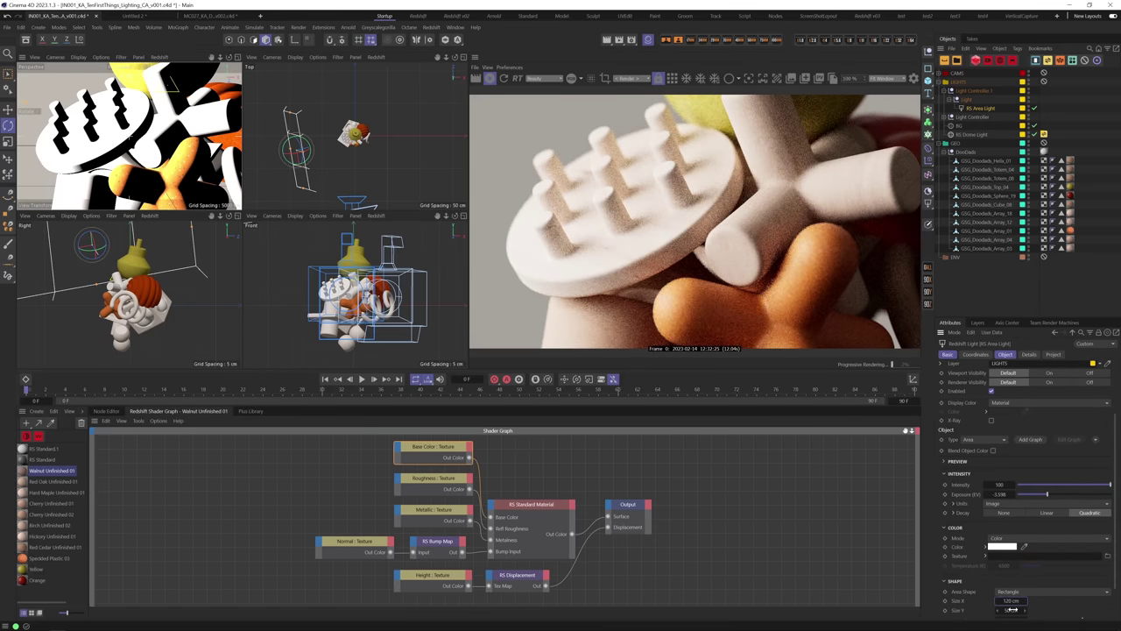
key(Return)
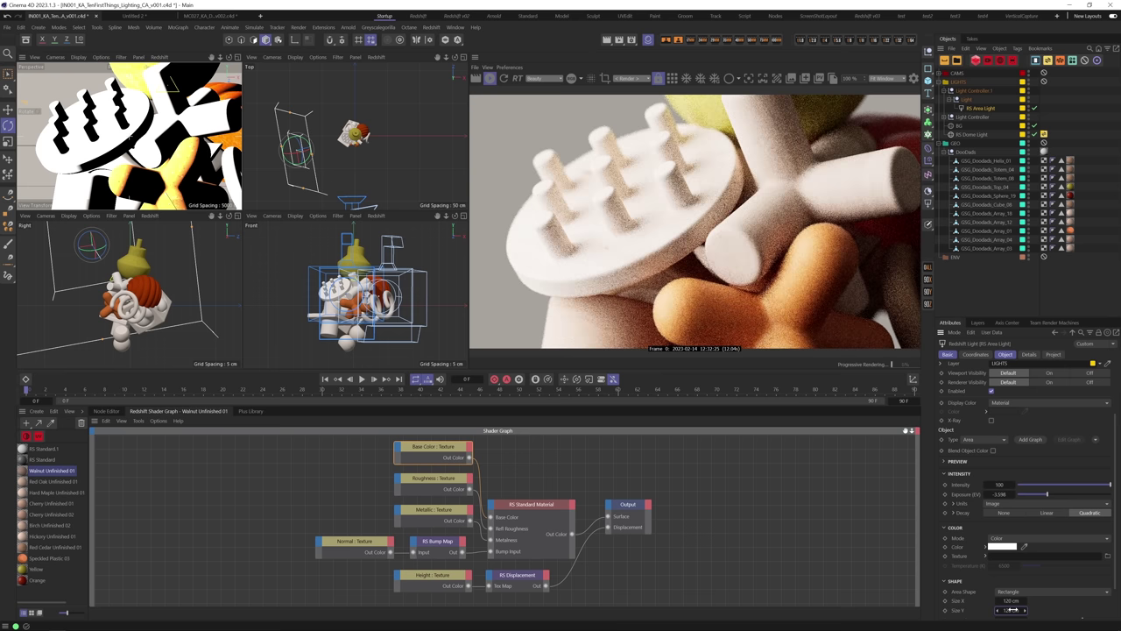
scroll(1086, 578, down, 1)
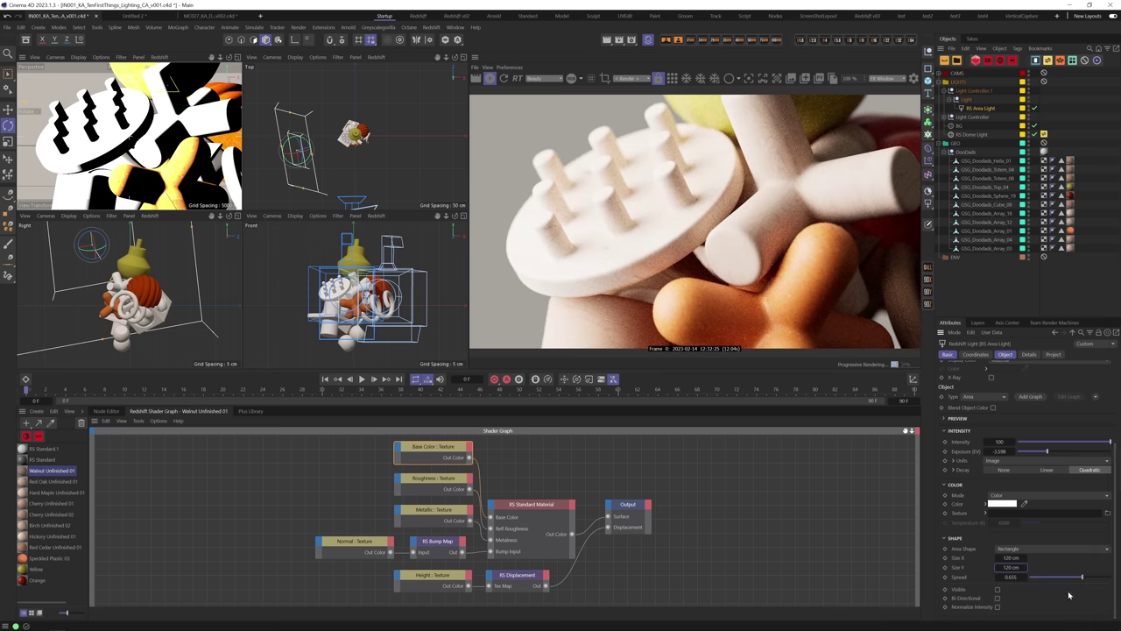
drag(1083, 577, 1111, 577)
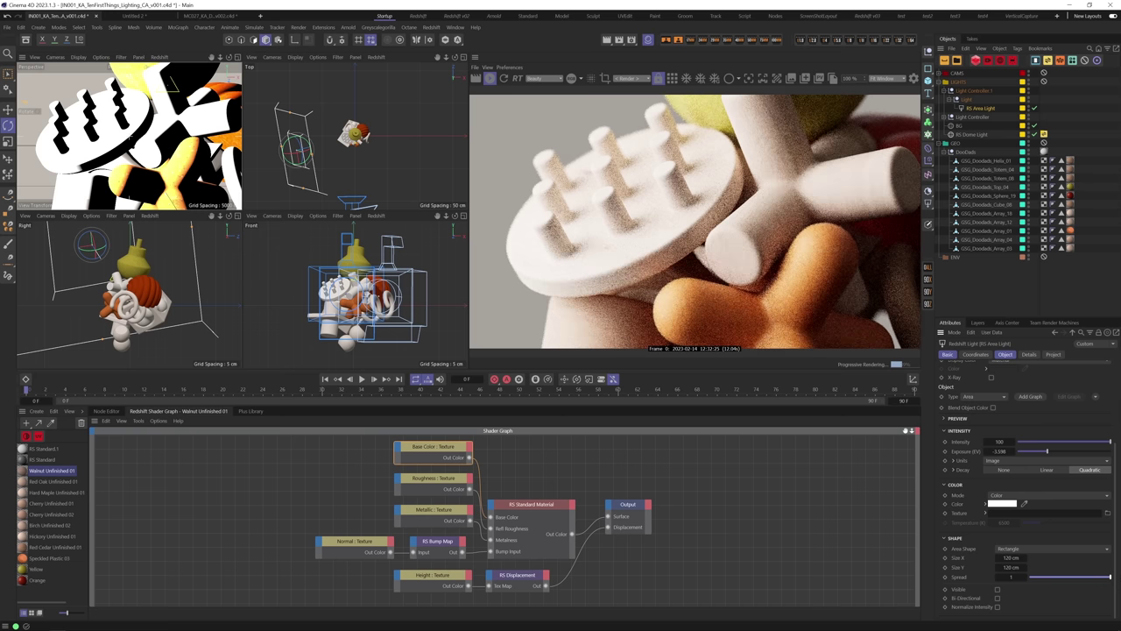
Rotate Light Controller.1 so its area light sits beneath the objects, and lower that light's exposure to -6.589.
click(973, 90)
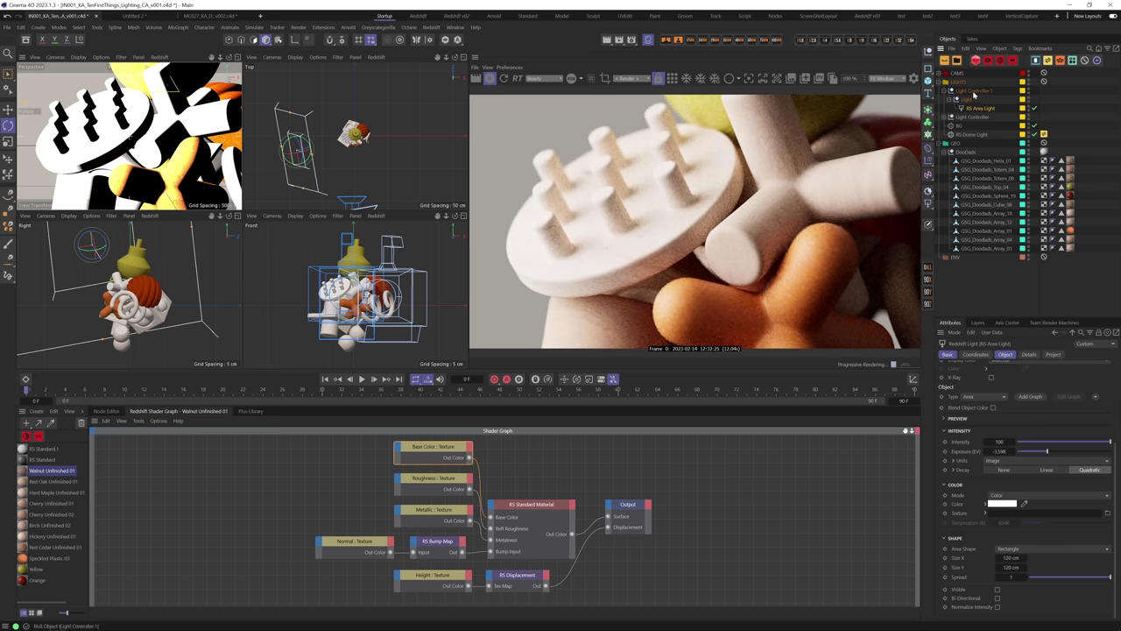
click(976, 354)
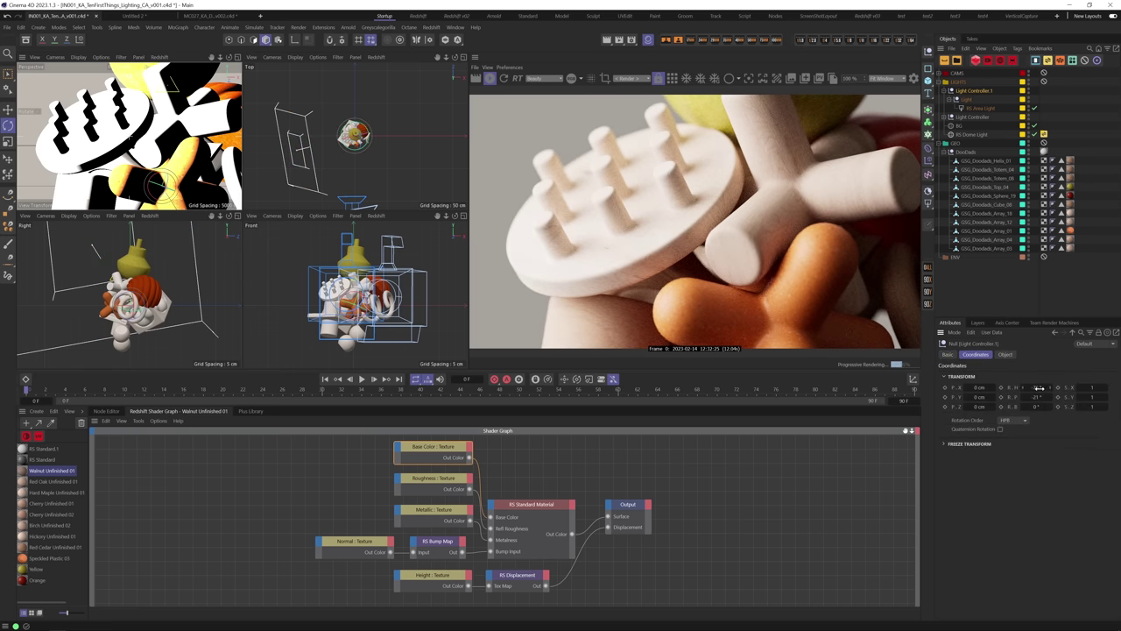
drag(1039, 387, 1015, 388)
click(981, 107)
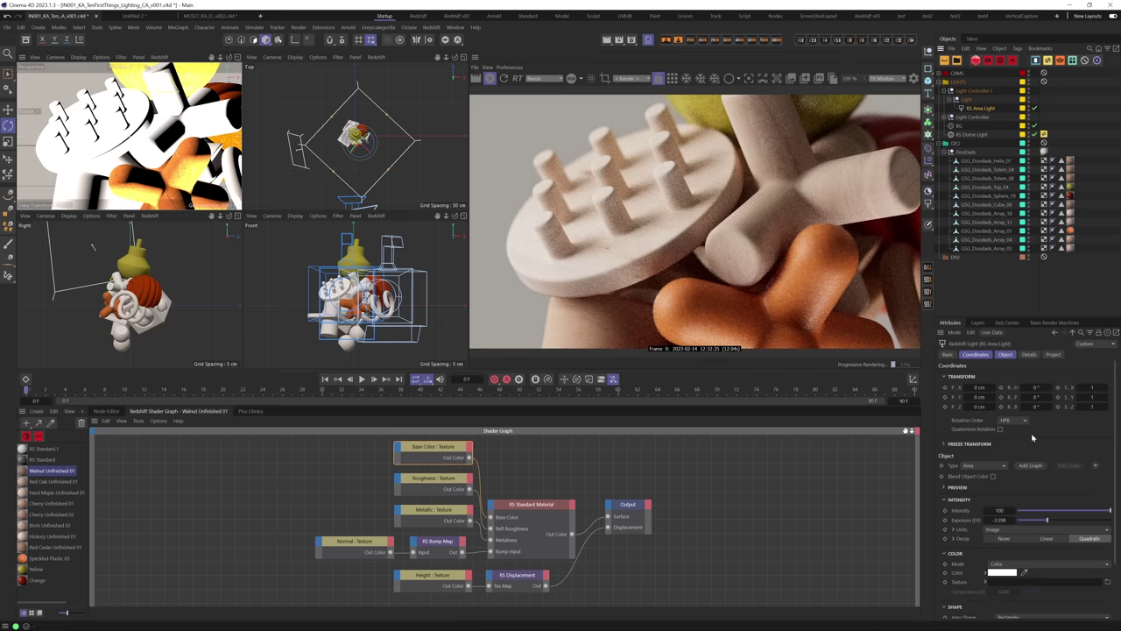
drag(1048, 520, 1035, 522)
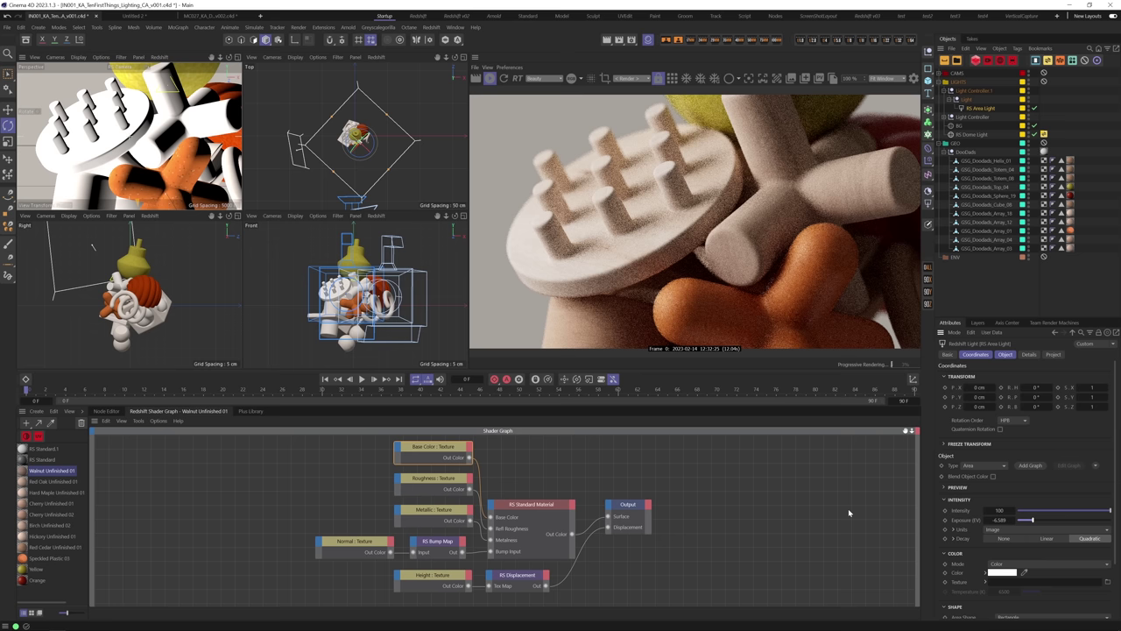
Compare the render with the lower area light off and on, and enlarge the light along one side.
click(1035, 108)
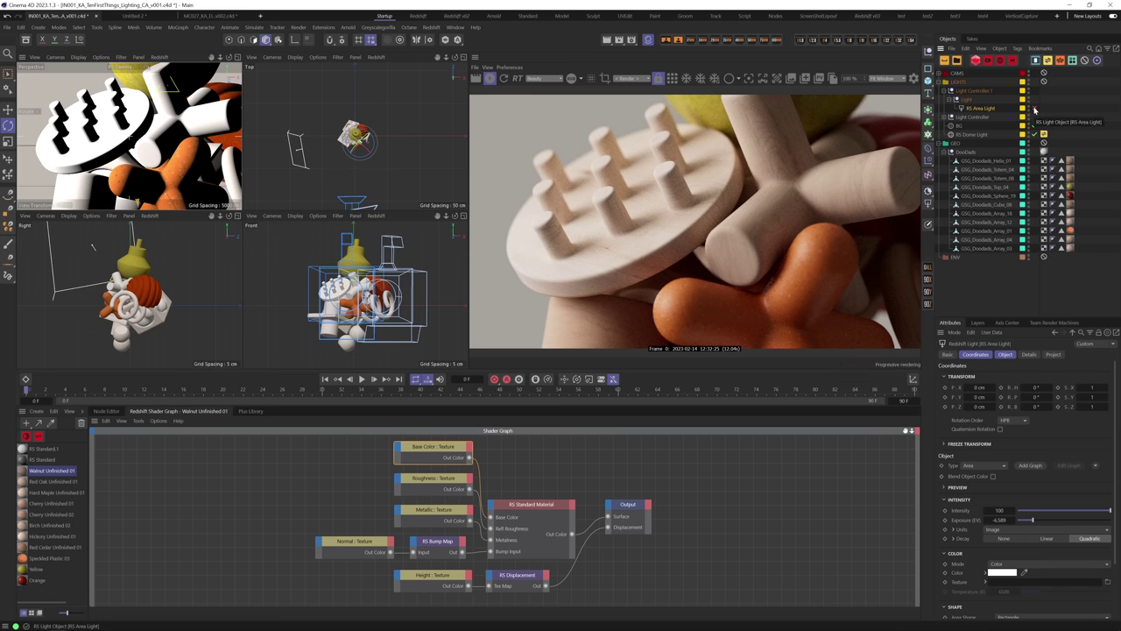
click(1035, 108)
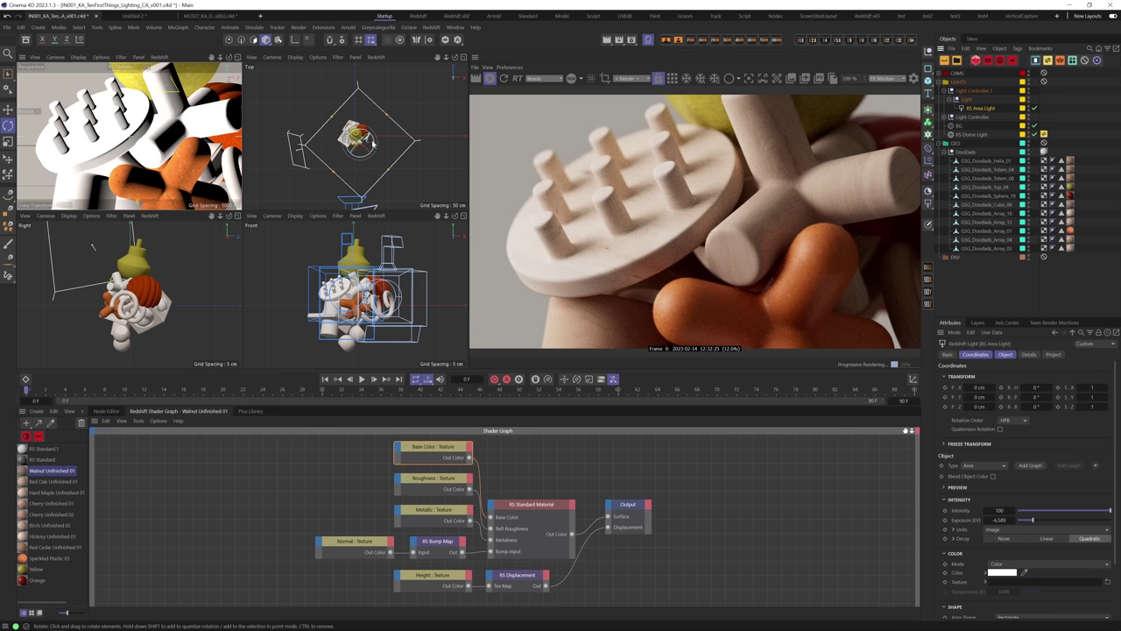
drag(385, 109, 409, 106)
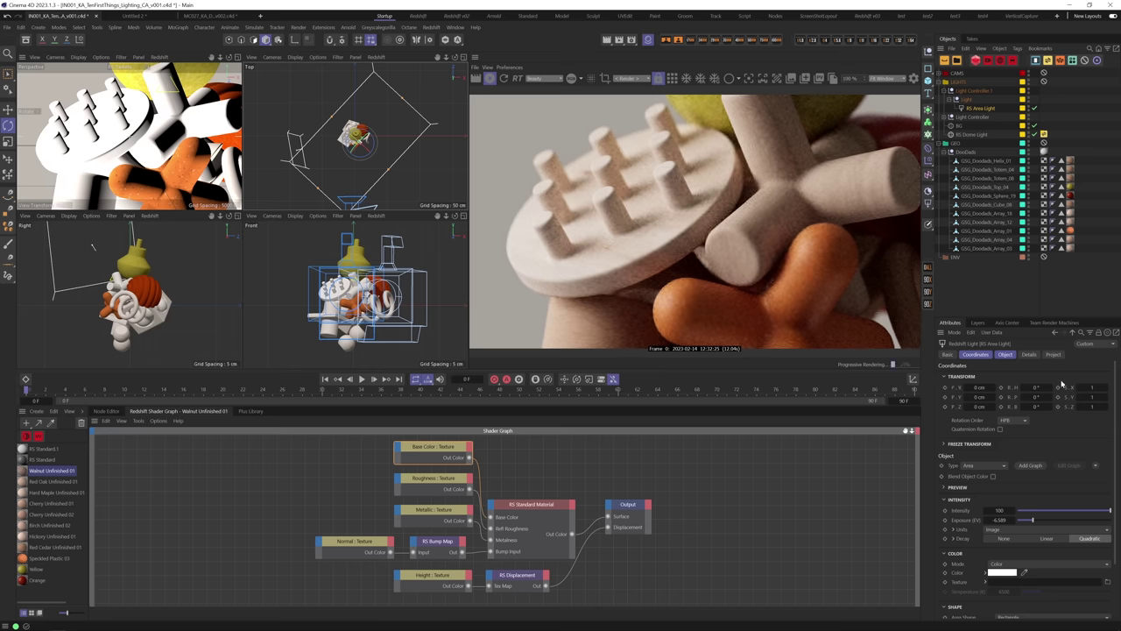
drag(446, 217, 438, 275)
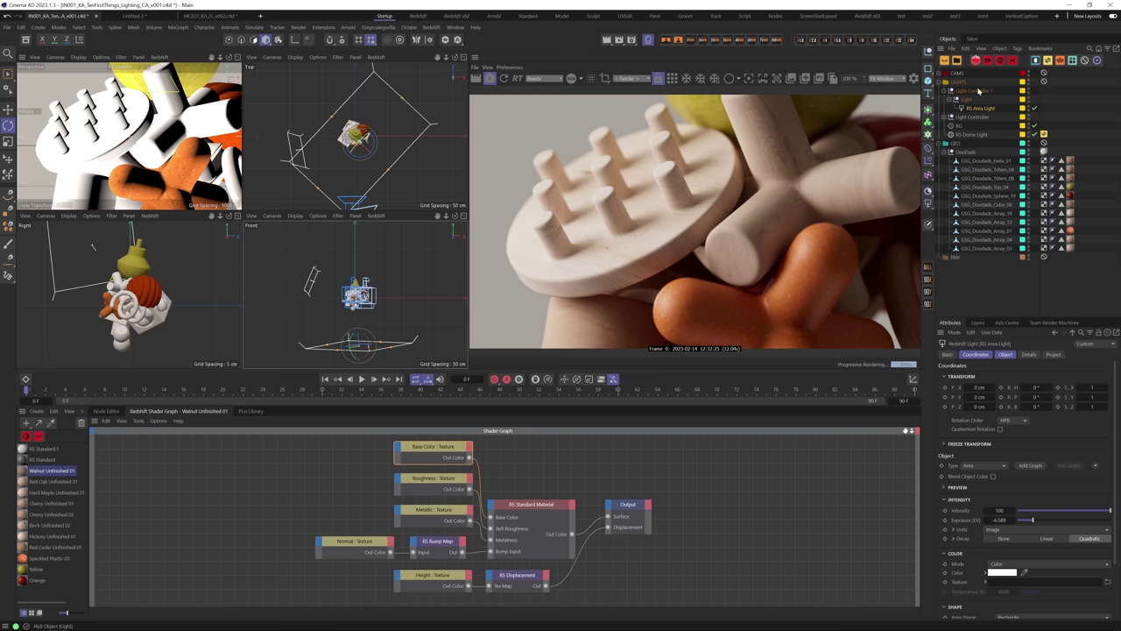
Expand the CAMS group and delete the extra camera.
click(946, 74)
click(969, 91)
key(Delete)
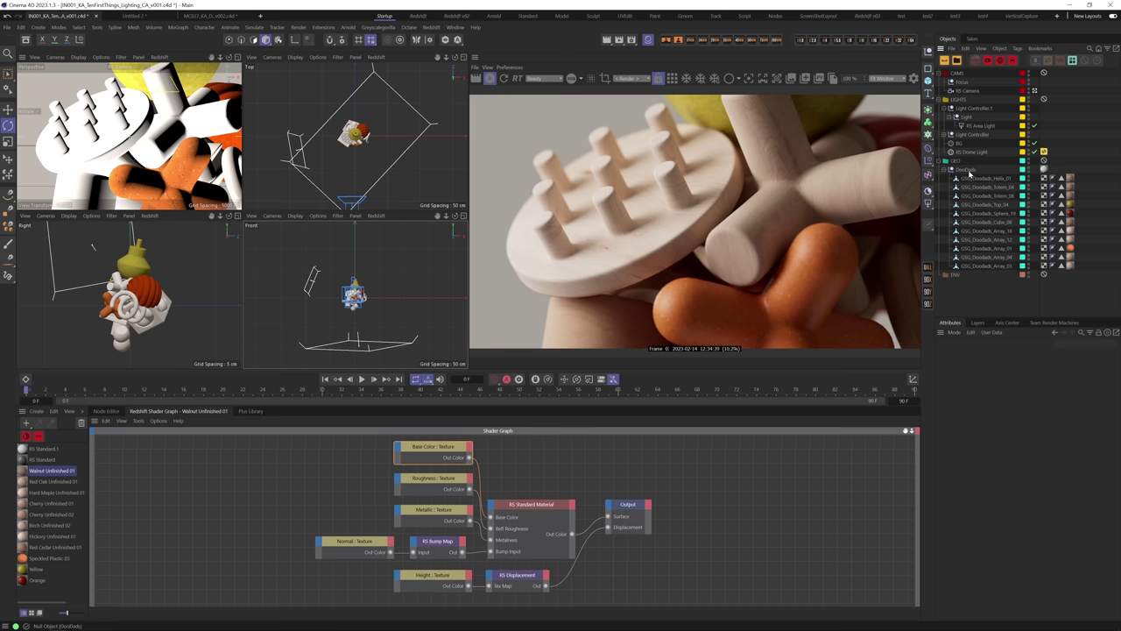
Remove the existing tag from the DooDads null and add an RS Object render tag to it.
click(969, 170)
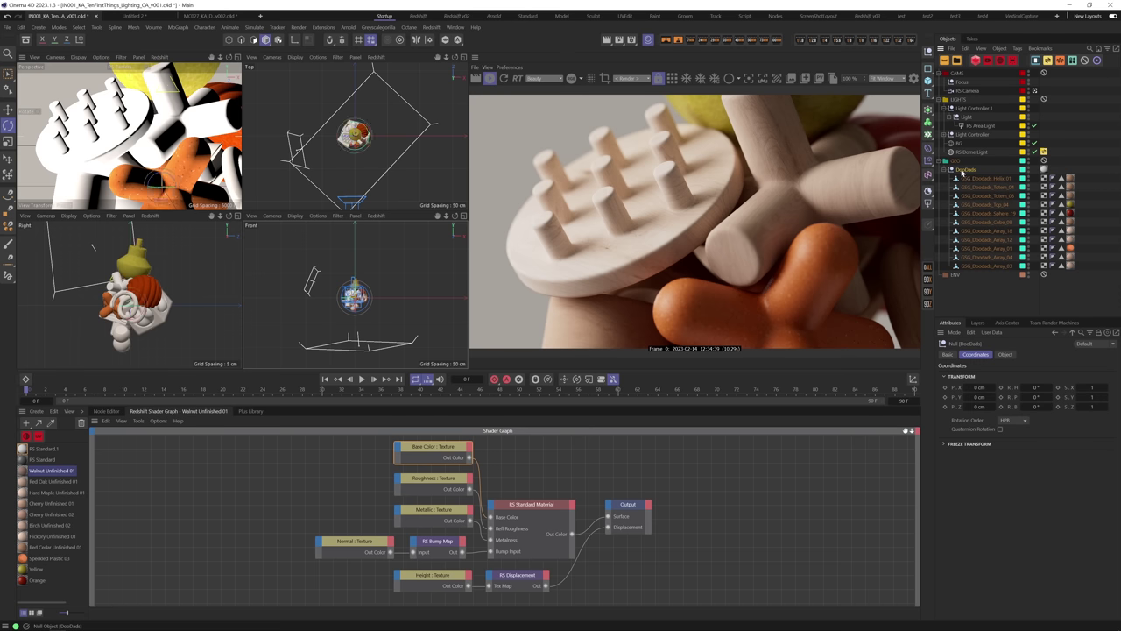
click(1044, 175)
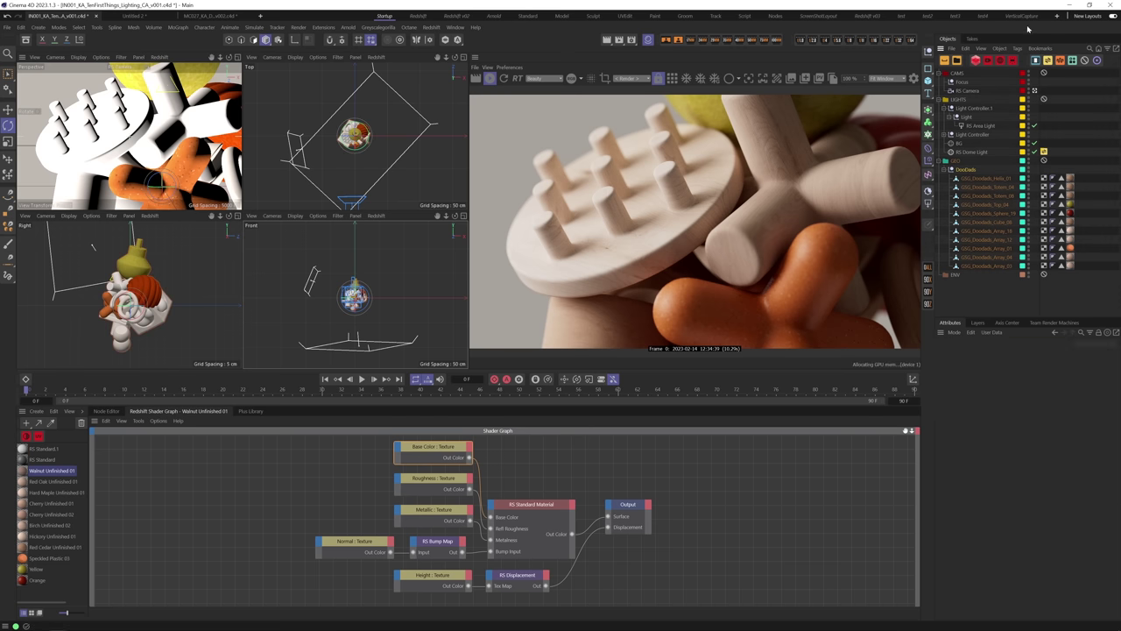
click(1020, 49)
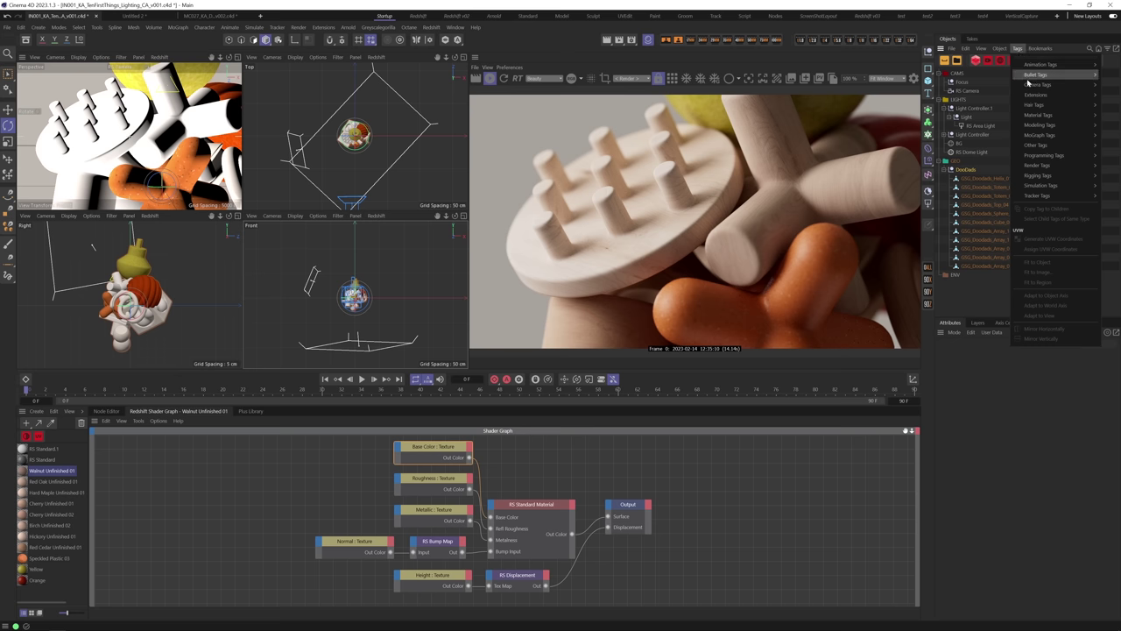
mouse_move(1039, 165)
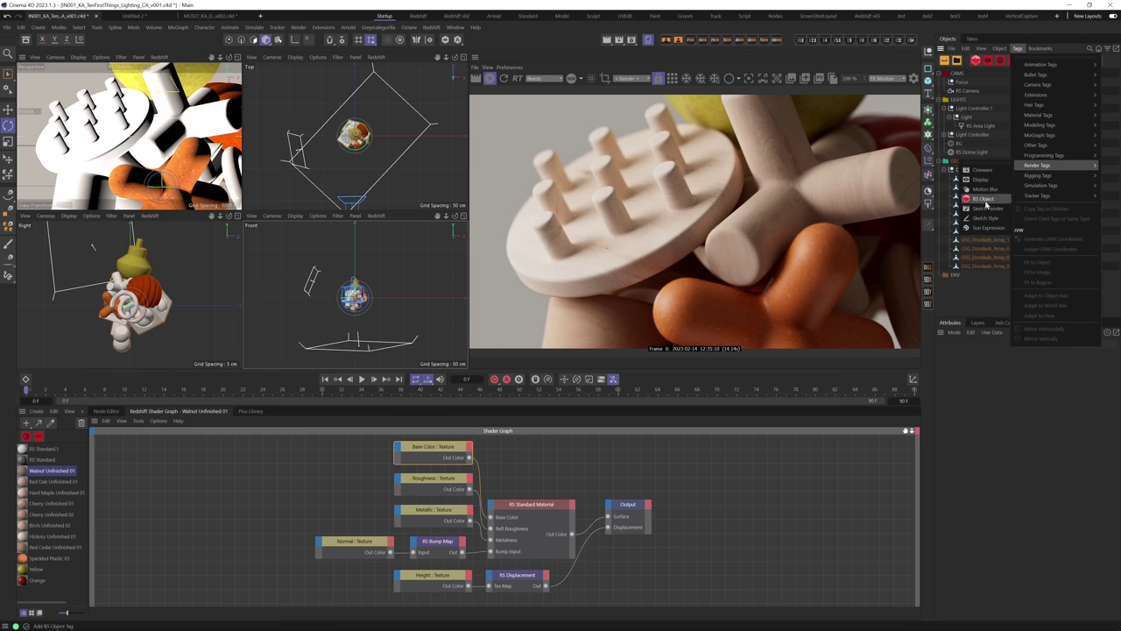
click(987, 200)
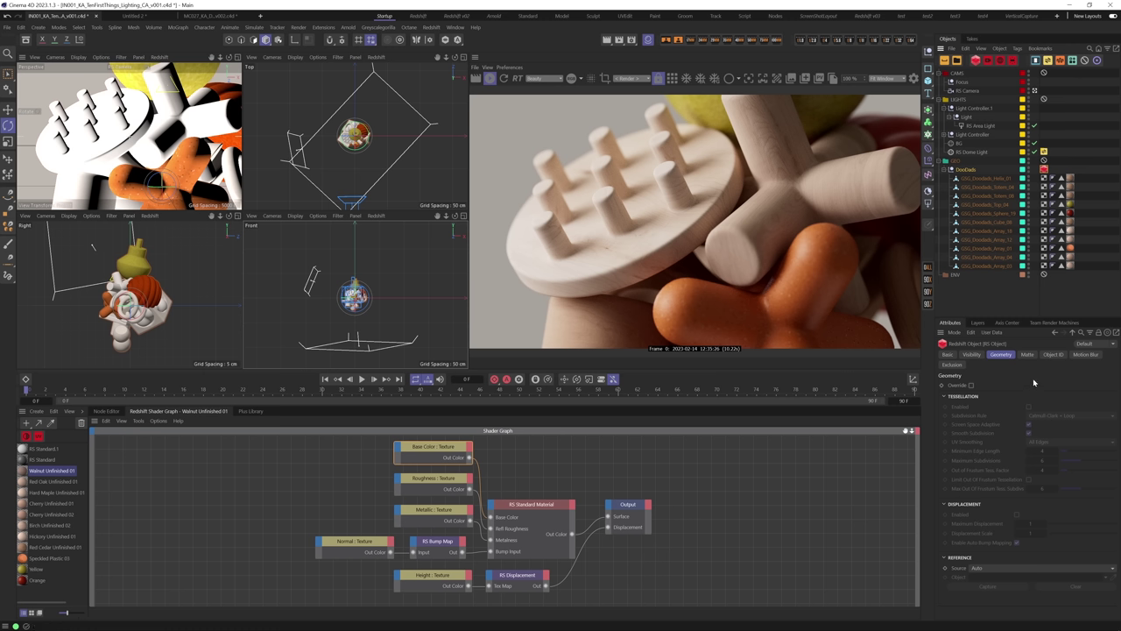
Override the geometry settings in the DooDads RS Object tag and enable both tessellation and displacement.
click(971, 386)
click(1029, 407)
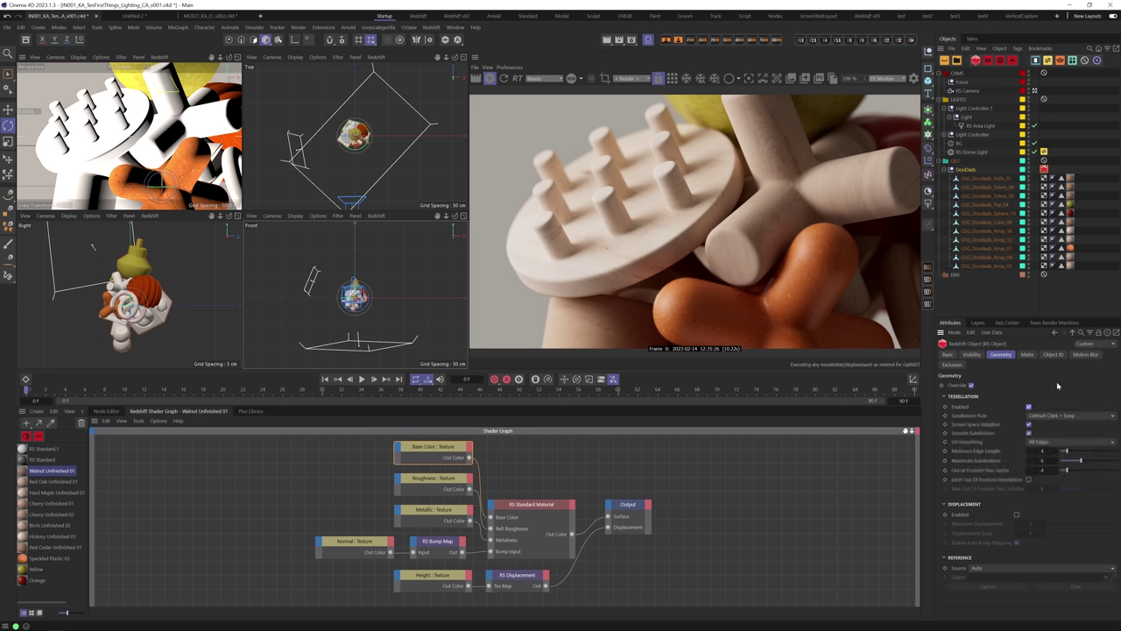
click(1016, 515)
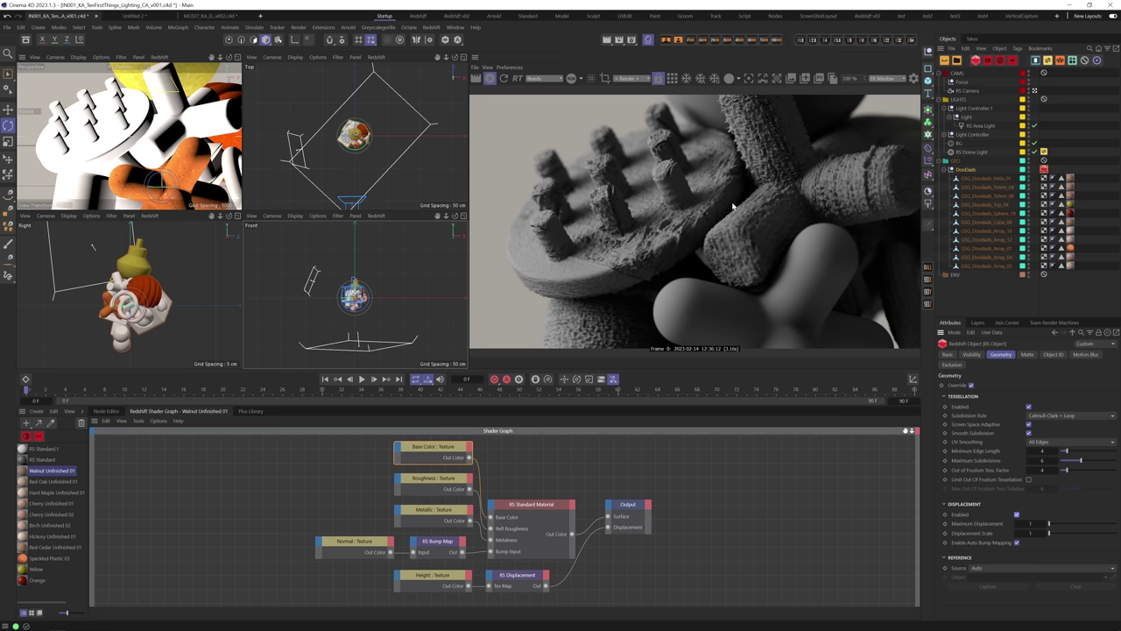
Turn off screen space adaptive tessellation, and set minimum edge length to 0 and maximum subdivisions to 2.
click(1042, 450)
text(0)
key(Return)
click(1052, 460)
text(3)
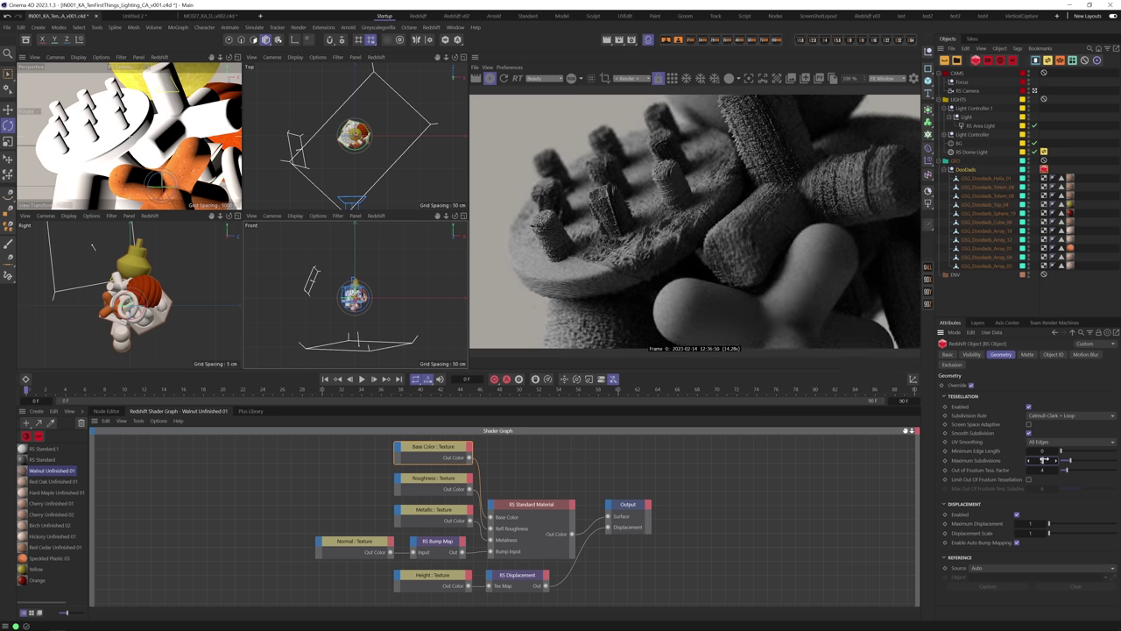
drag(1043, 460, 1034, 461)
Set the displacement scale of the DooDads RS Object tag to 0.02.
click(1030, 533)
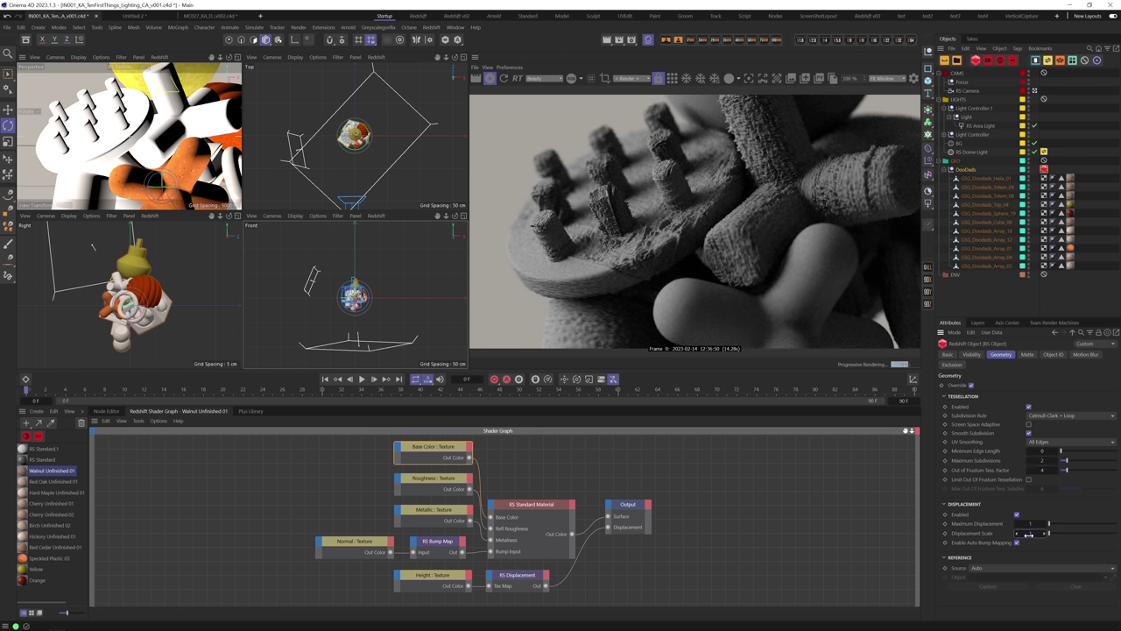
text(0.02)
key(Return)
drag(1043, 536, 1036, 536)
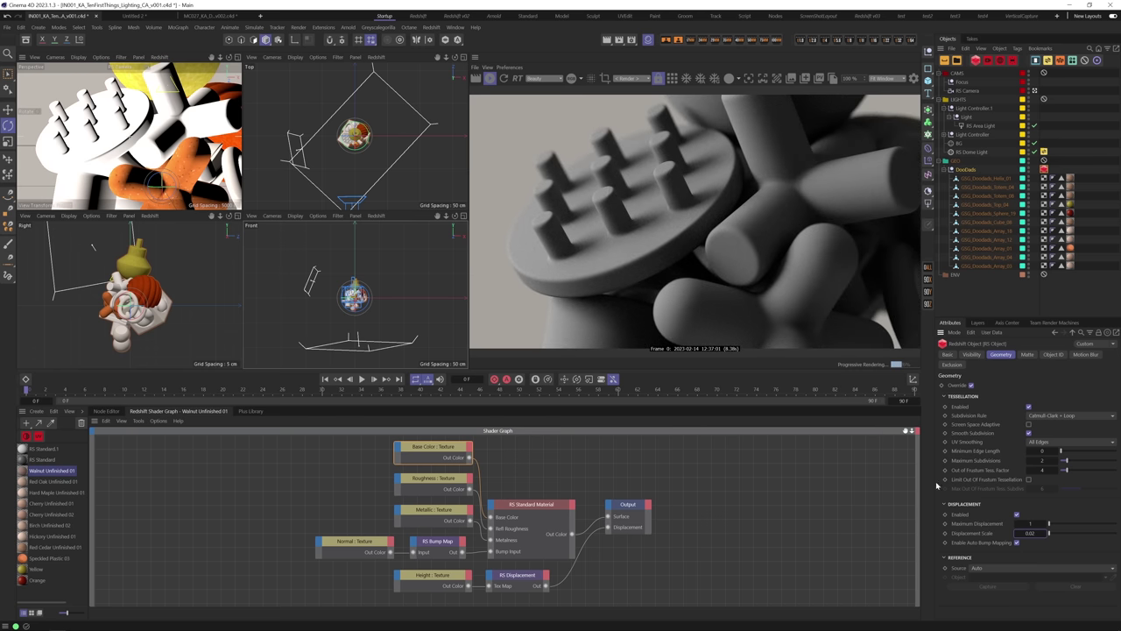
Try a displacement scale of 0.05 on the DooDads tag, and return it to 0.02.
double_click(1036, 534)
text(0.01)
key(Return)
click(731, 81)
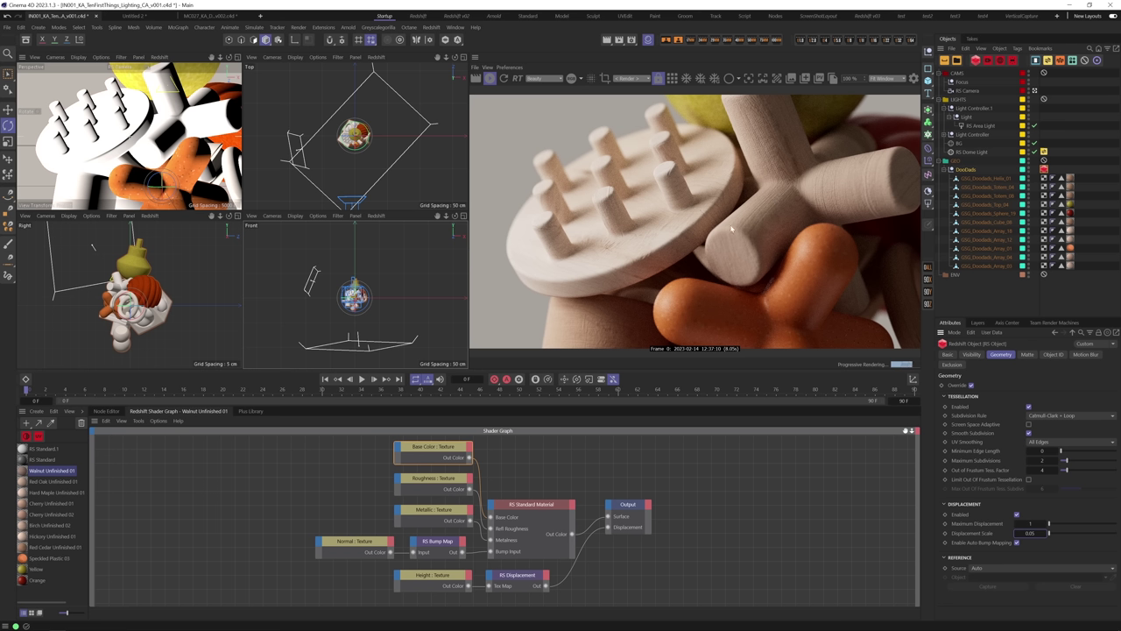
click(1032, 533)
text(0.02)
key(Return)
Open the Redshift page of the render settings in Basic mode and place the window clear of the render view.
key(ctrl+b)
drag(786, 297, 538, 208)
click(512, 274)
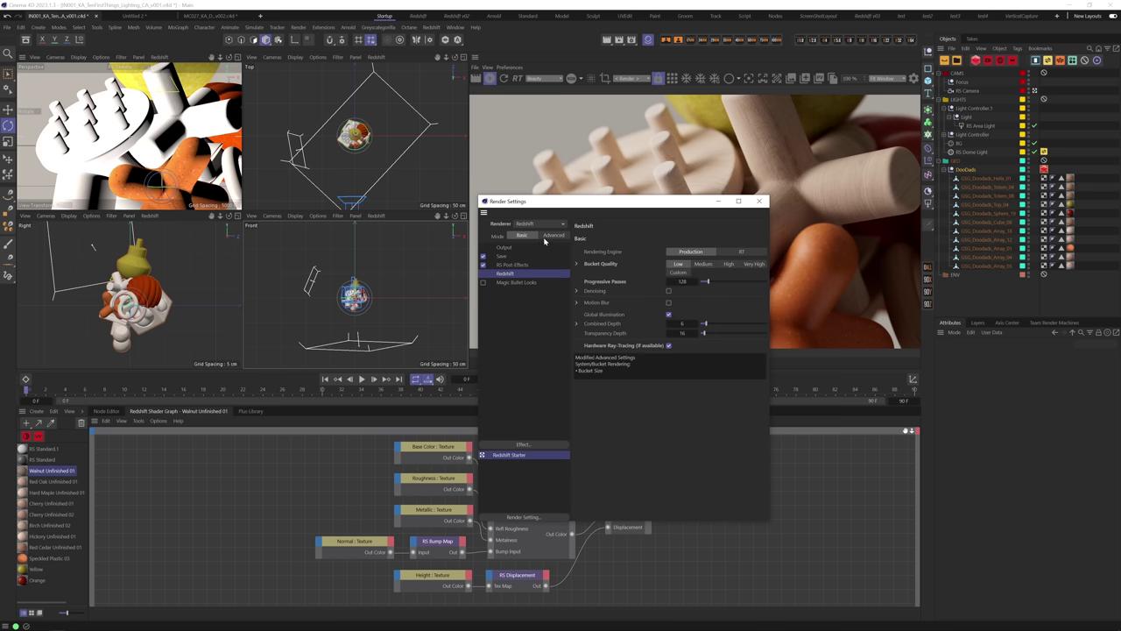
click(544, 240)
click(536, 237)
drag(682, 200, 465, 215)
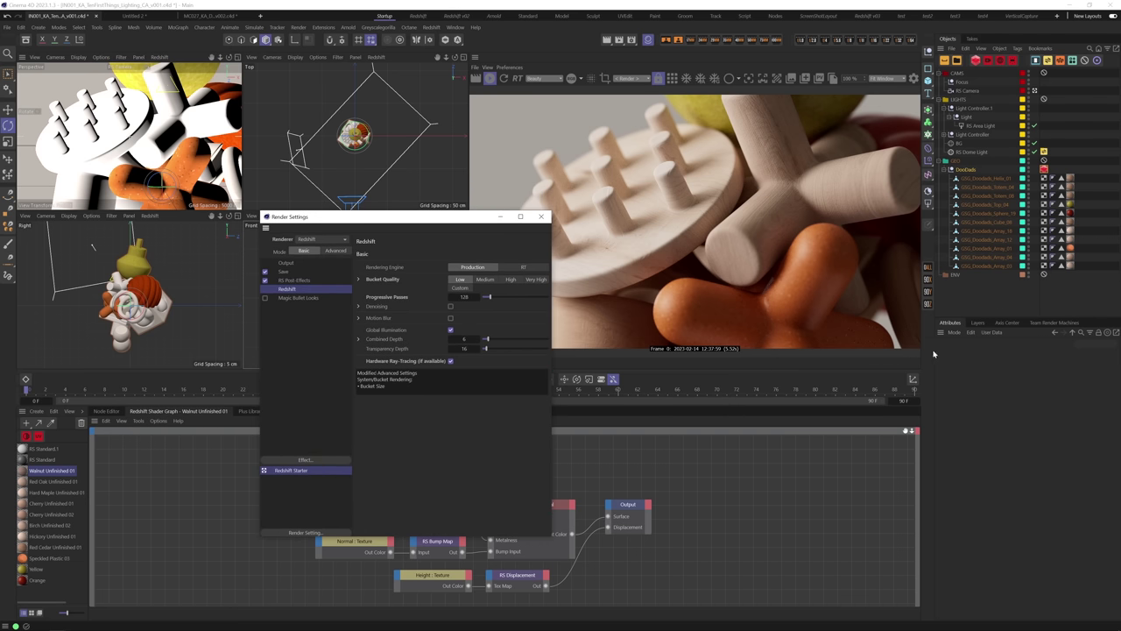
Try 4 maximum subdivisions on the DooDads tag and restart the render with hardware ray tracing disabled.
click(1044, 169)
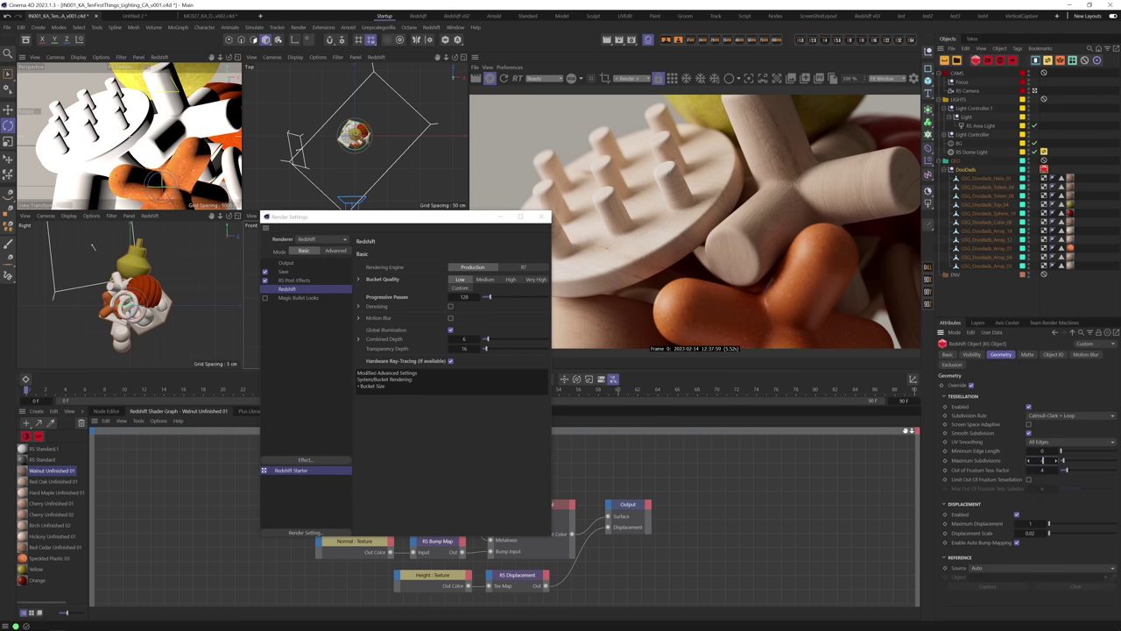
drag(1042, 460, 1046, 460)
click(451, 360)
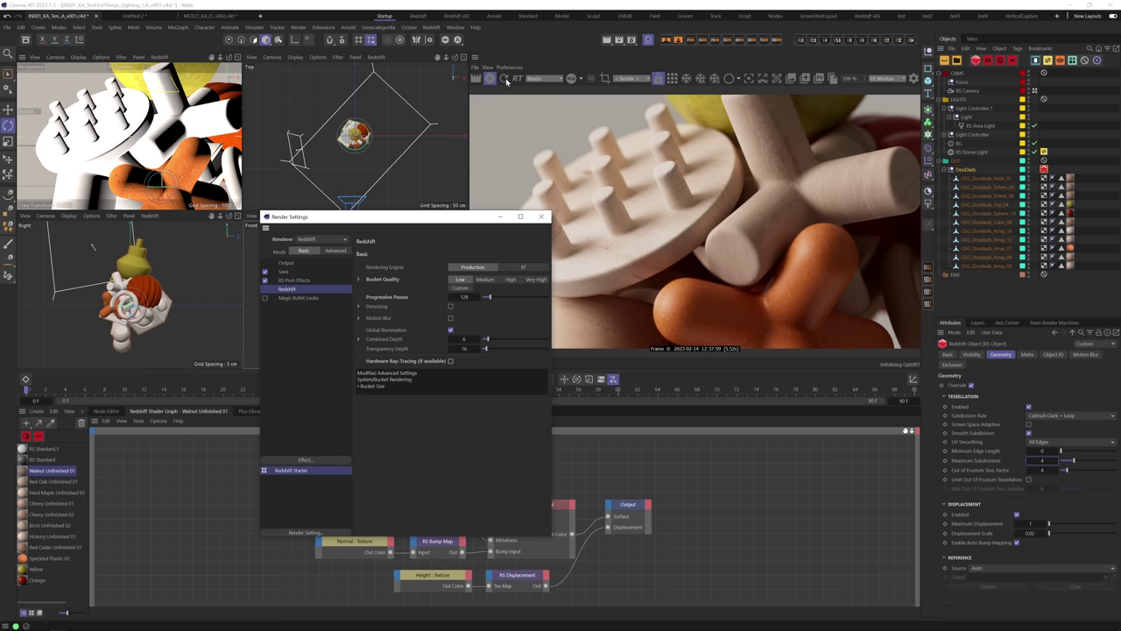
click(505, 79)
click(490, 78)
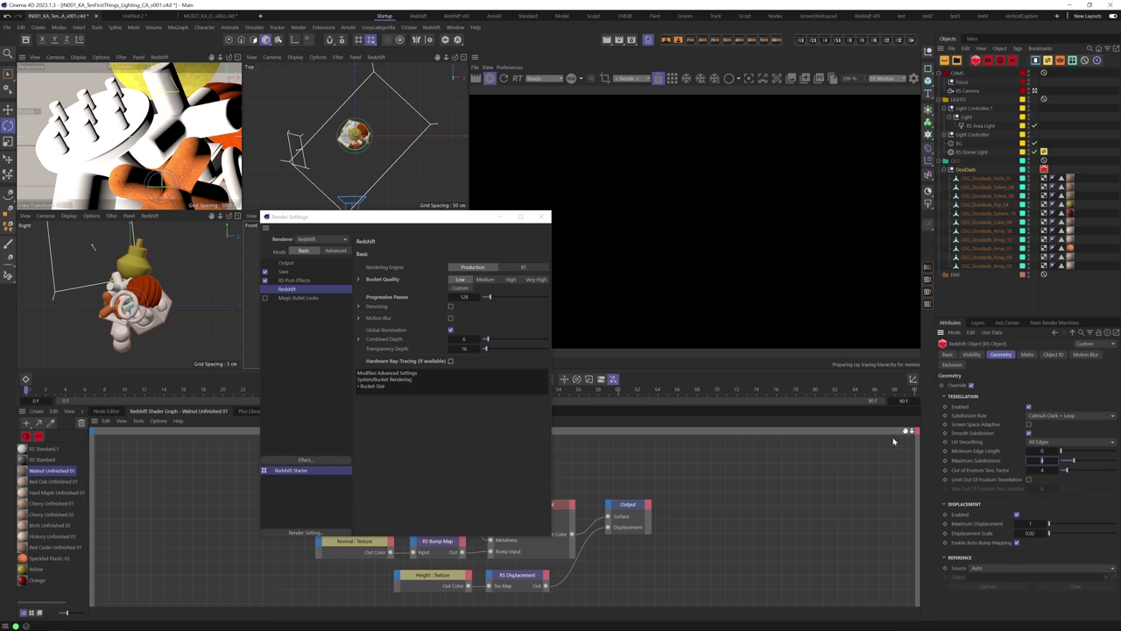
click(543, 217)
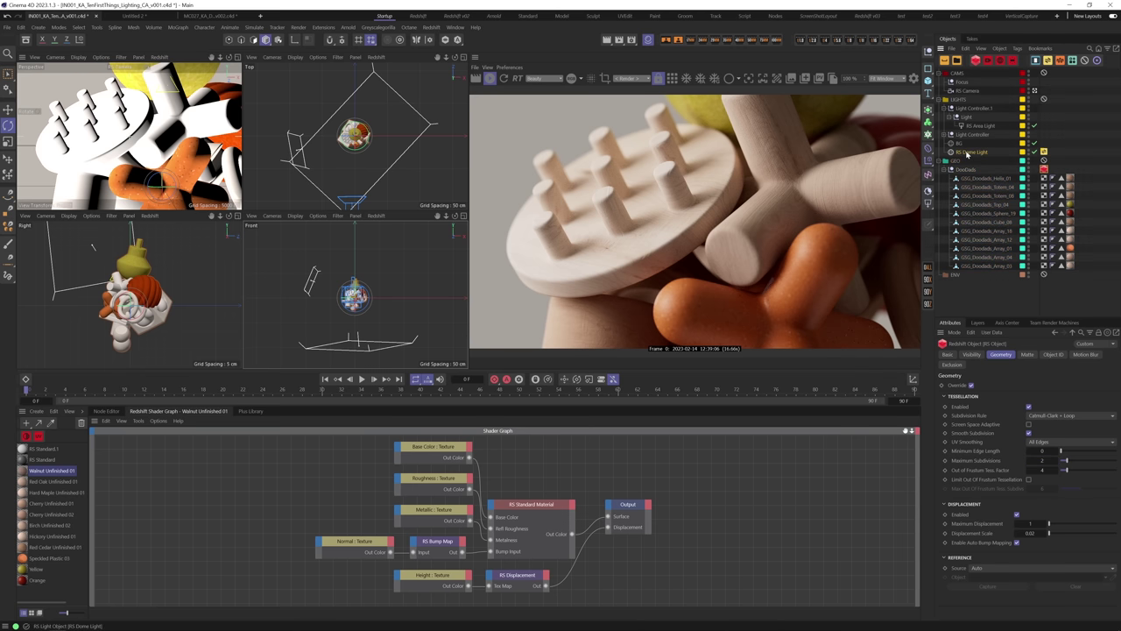
Set the RS Dome Light's global illumination contribution to 1.5.
click(971, 153)
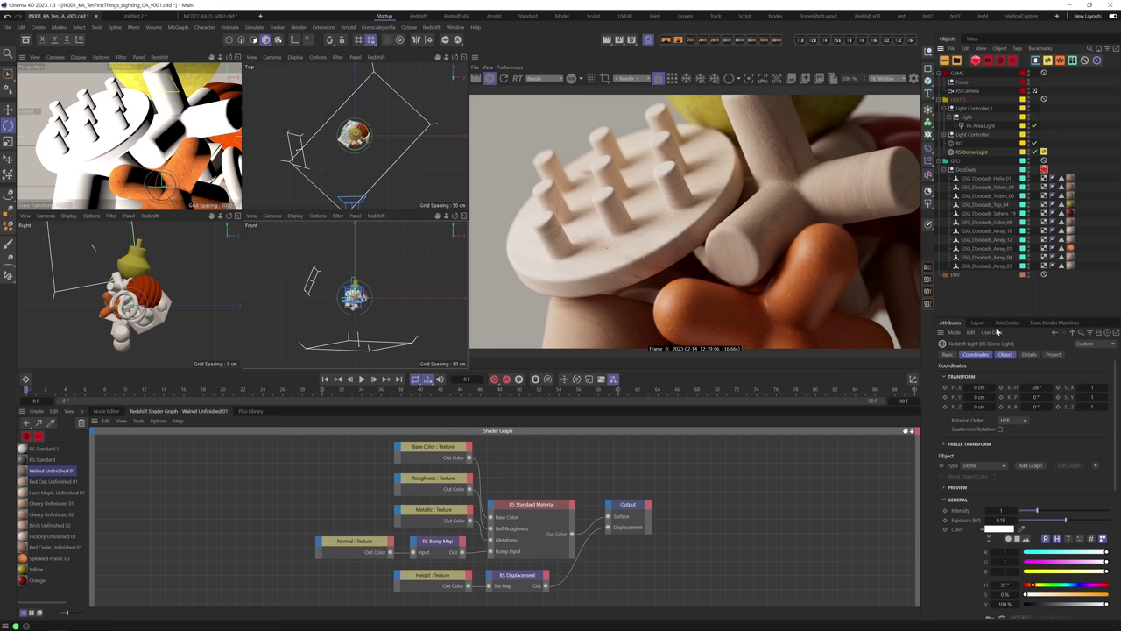
click(1029, 354)
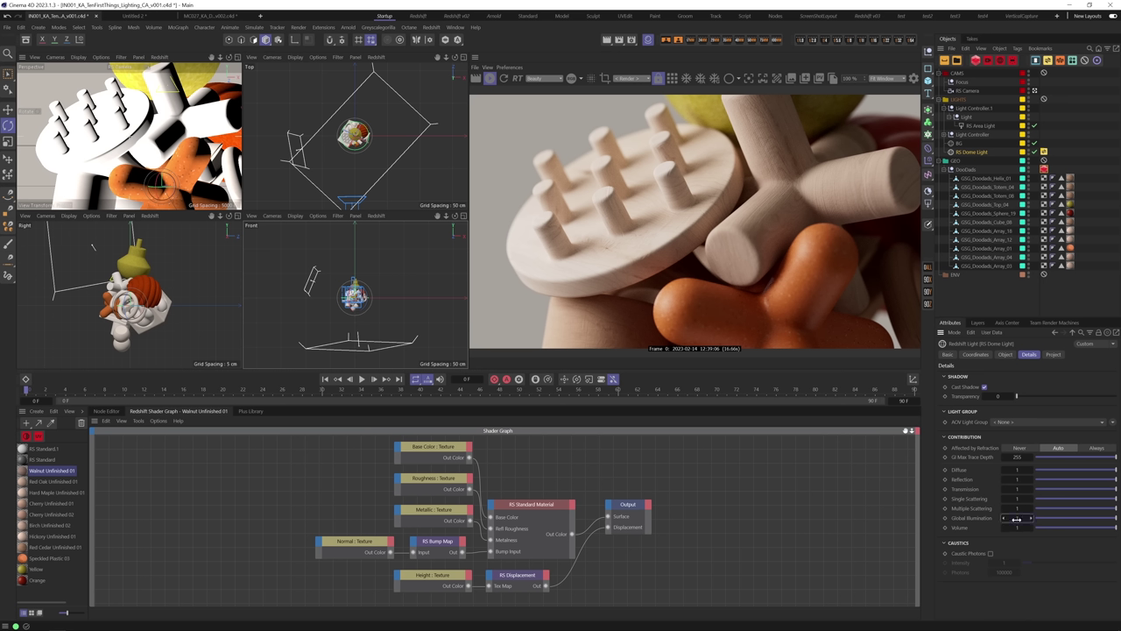
drag(1016, 518, 1026, 518)
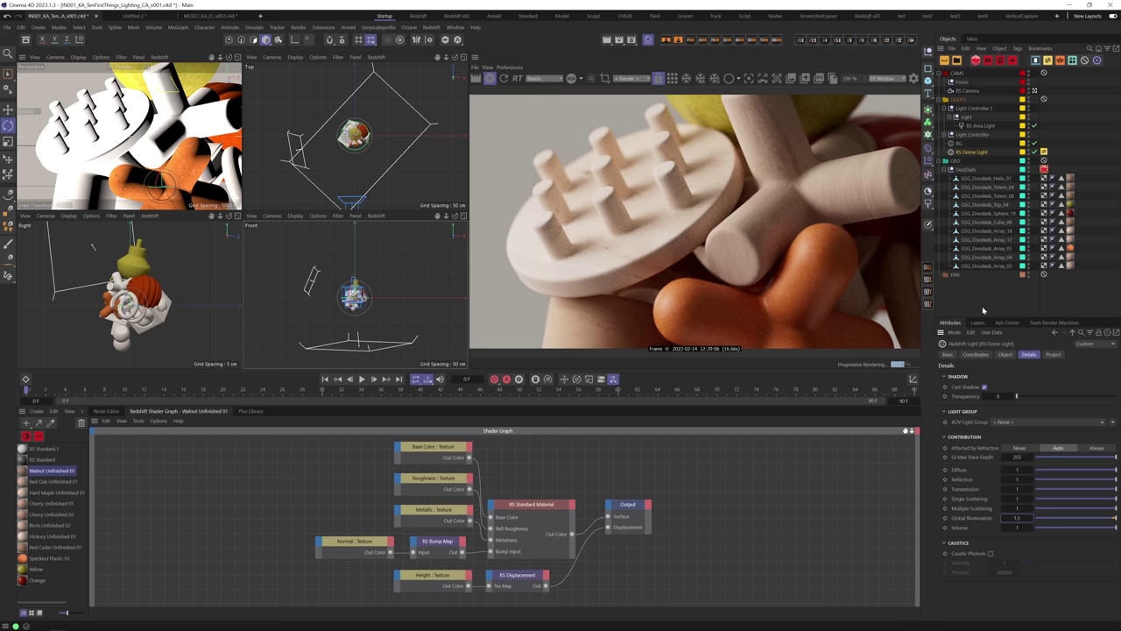
Set the advanced Redshift sampling filter to Lanczos with a size of 6 in the render settings.
key(ctrl+b)
drag(887, 300, 351, 195)
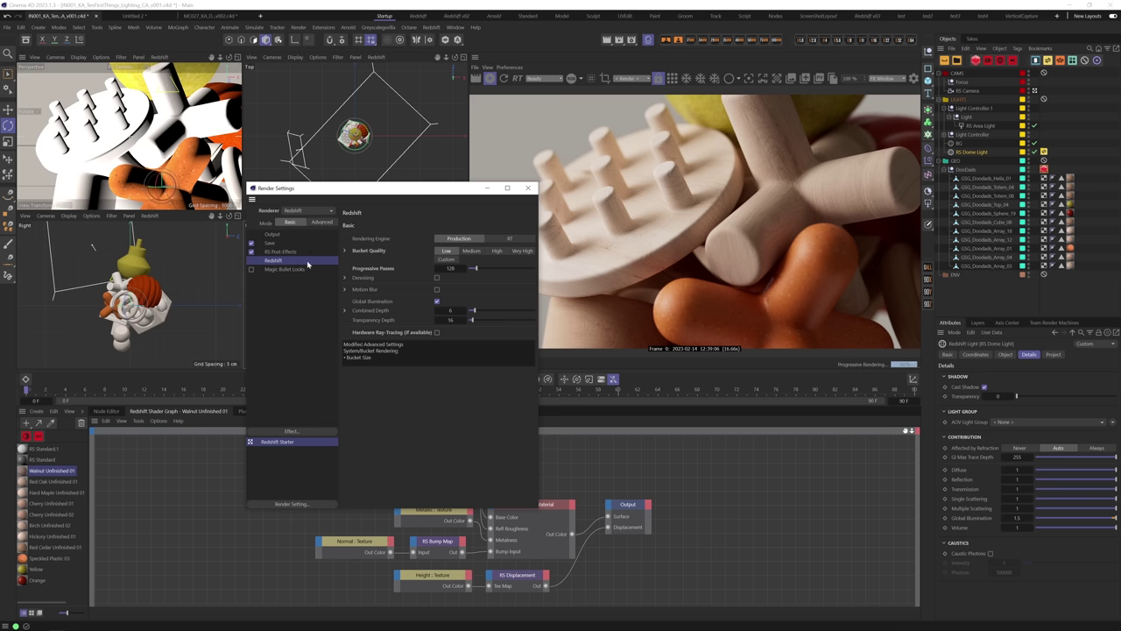
click(322, 222)
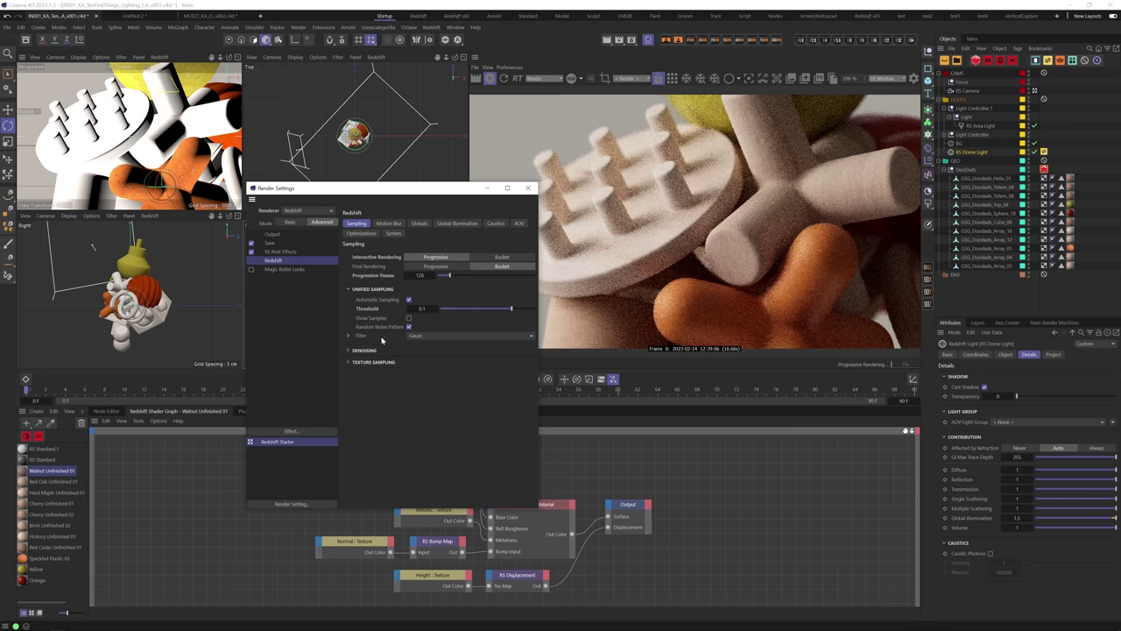
click(421, 335)
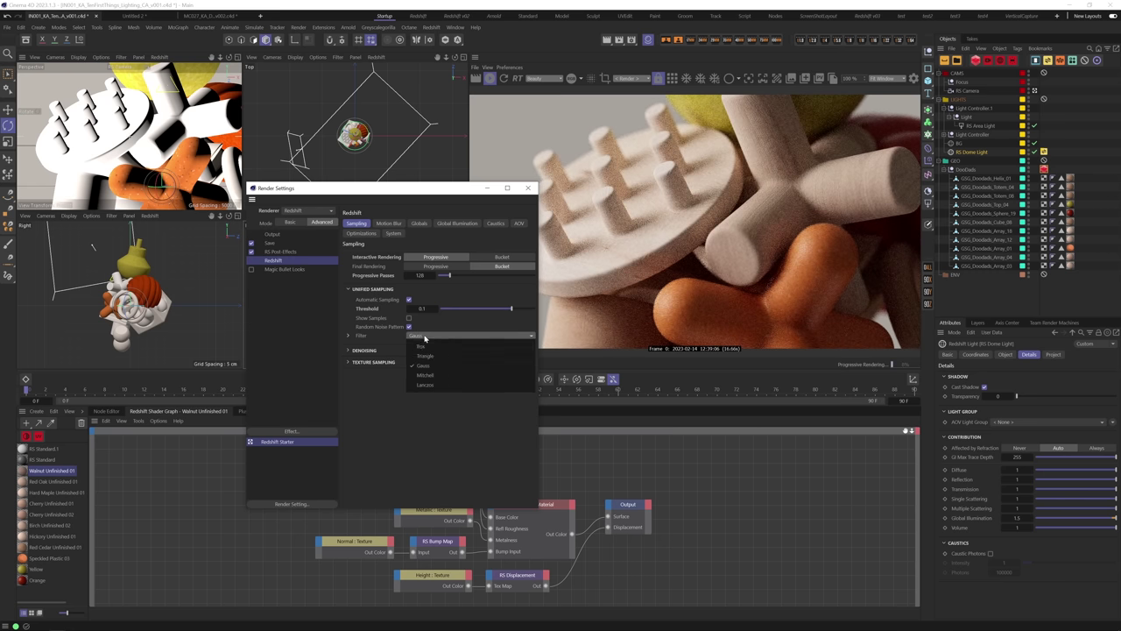
click(429, 388)
click(349, 336)
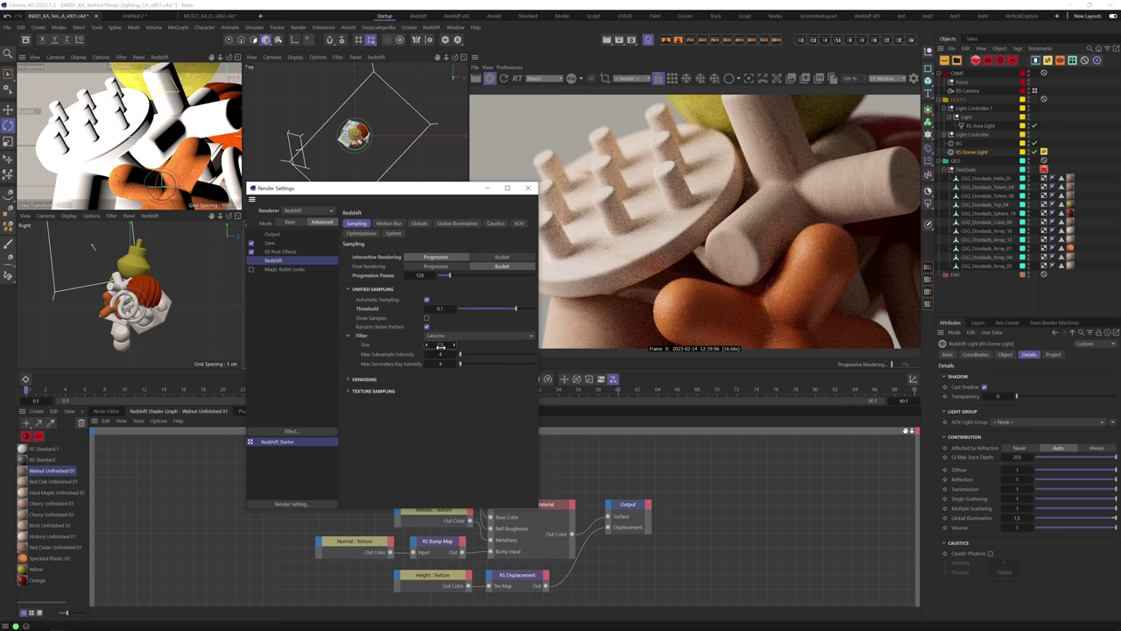
key(Return)
drag(432, 192, 426, 210)
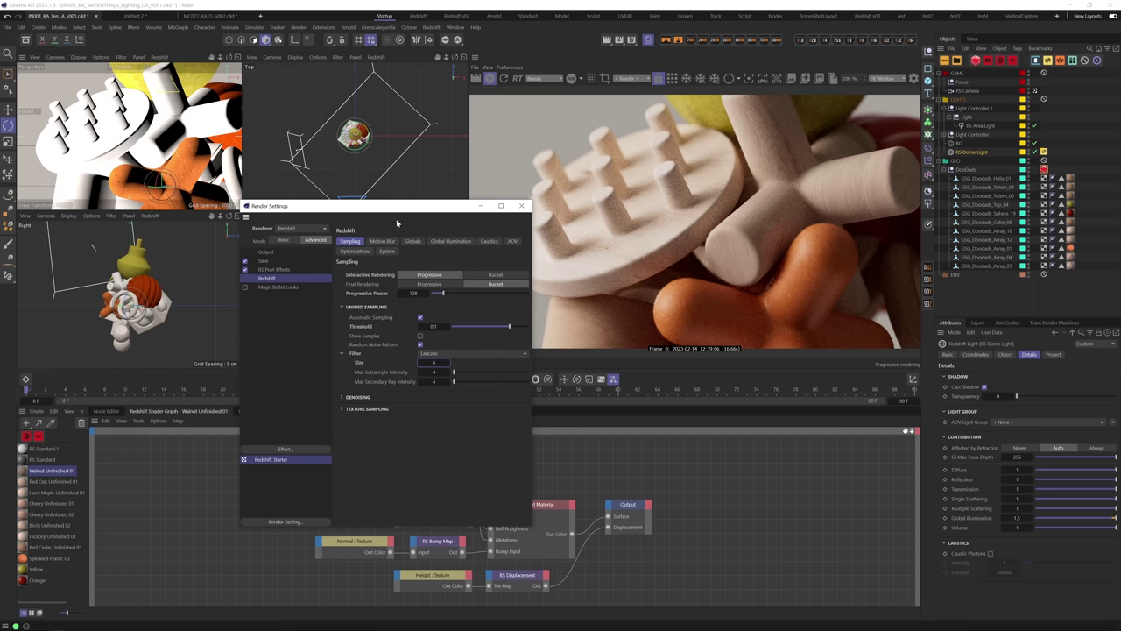
Try Medium bucket quality in the basic Redshift settings and run a bucket render in the render view.
click(283, 239)
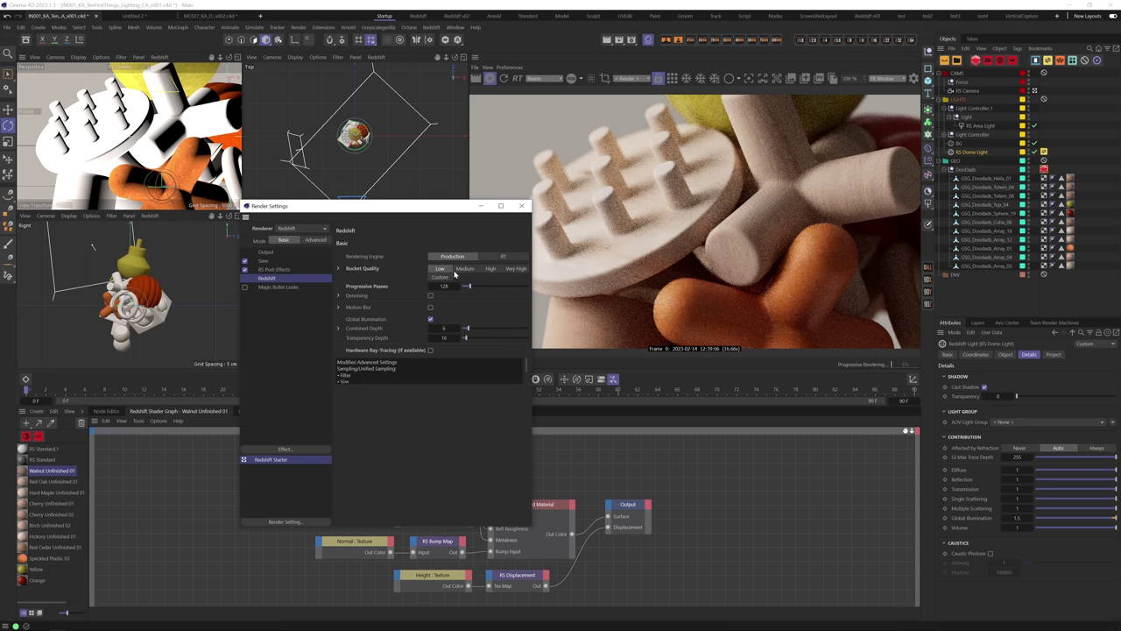
click(466, 269)
drag(452, 208, 359, 209)
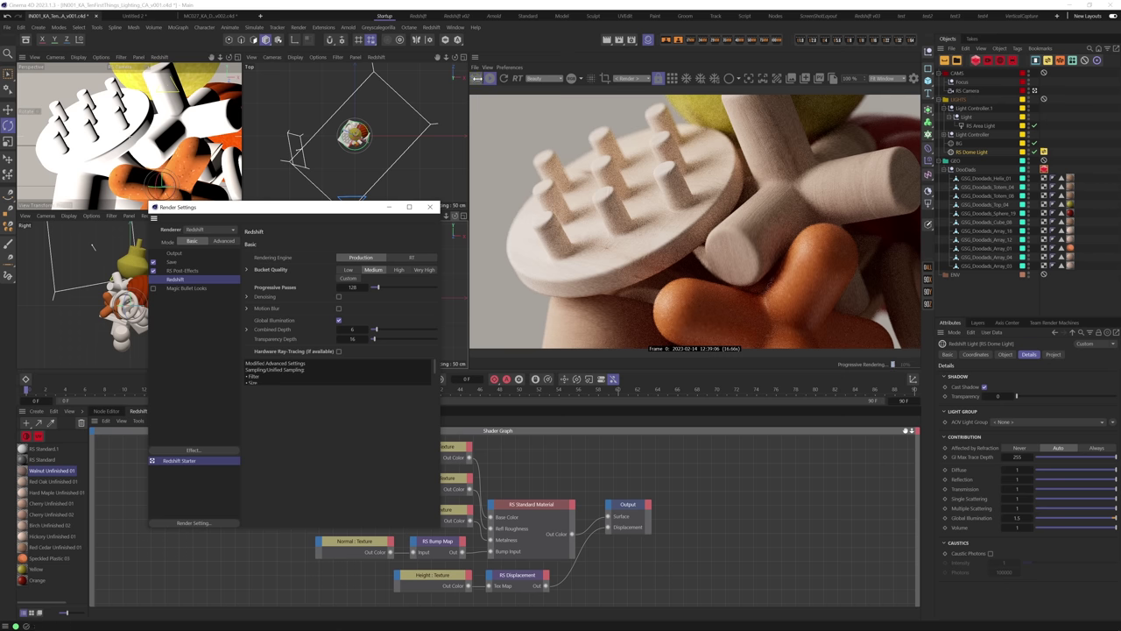
click(477, 78)
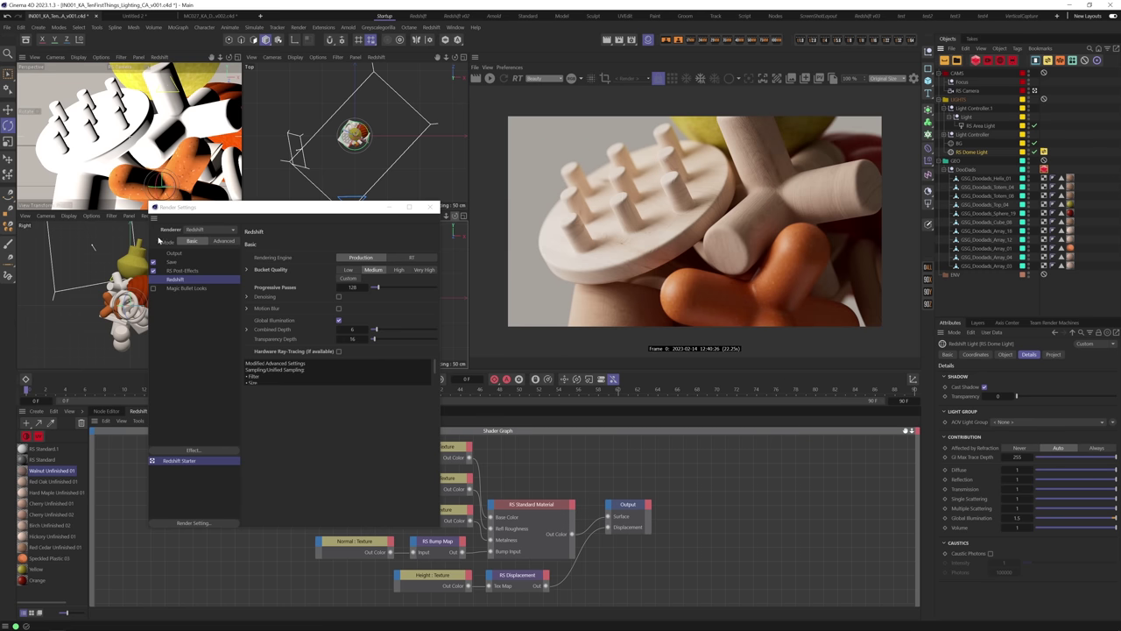
Set the output width to 2048 pixels with the aspect ratio locked.
click(175, 252)
click(294, 271)
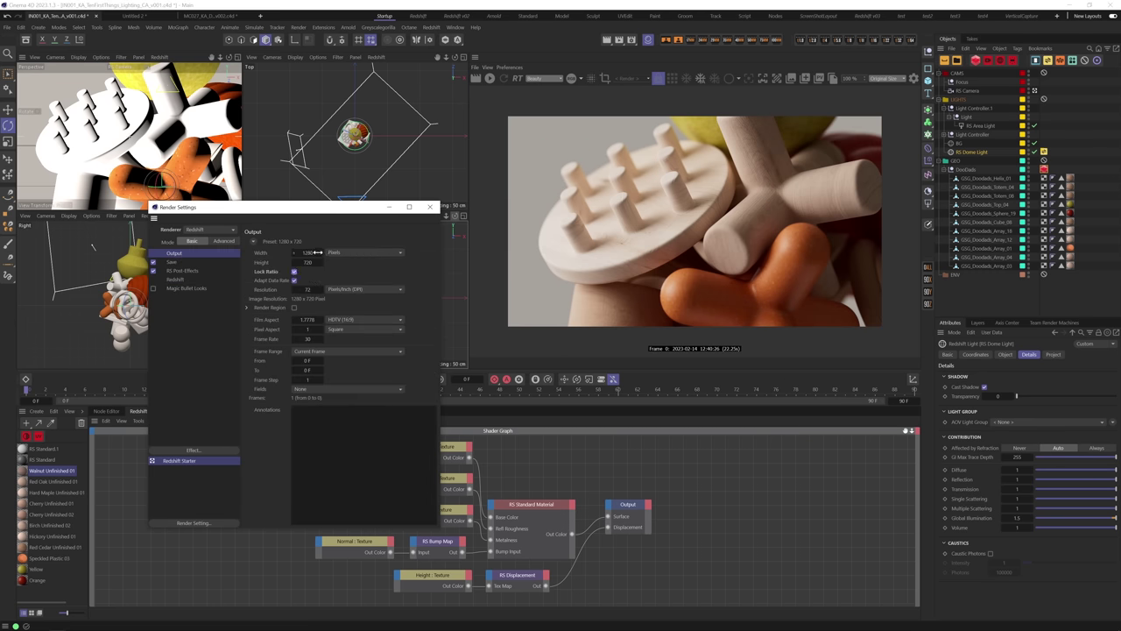
click(307, 252)
text(4)
text(048)
key(Return)
Set a custom bucket quality threshold of 0.03, run a bucket render and display the result in Fit Window mode.
click(178, 279)
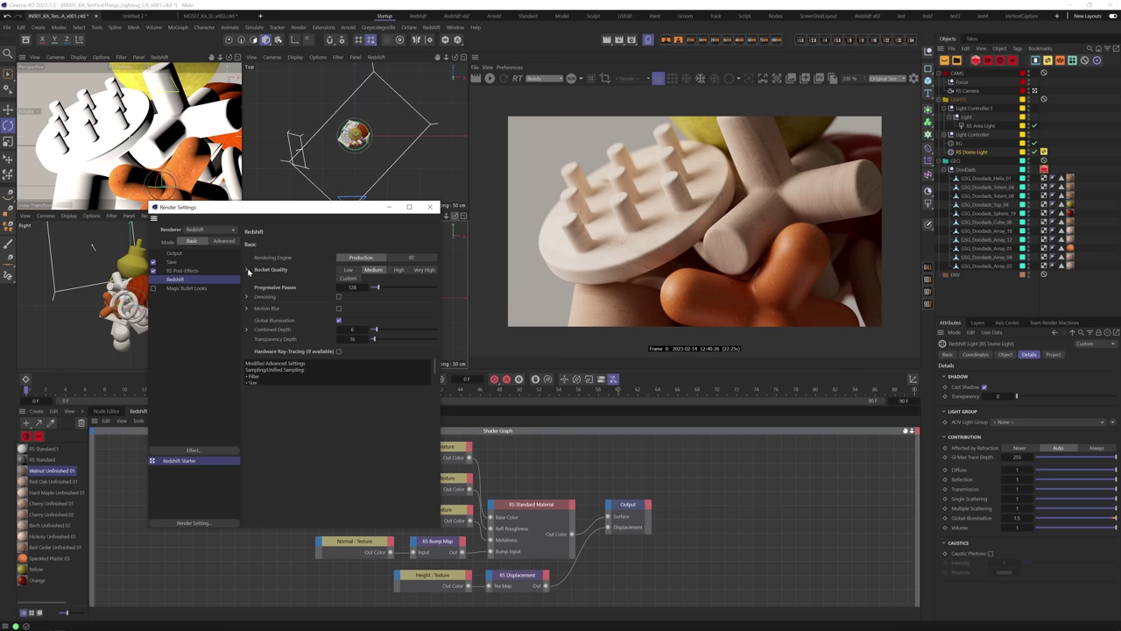
click(248, 269)
click(359, 288)
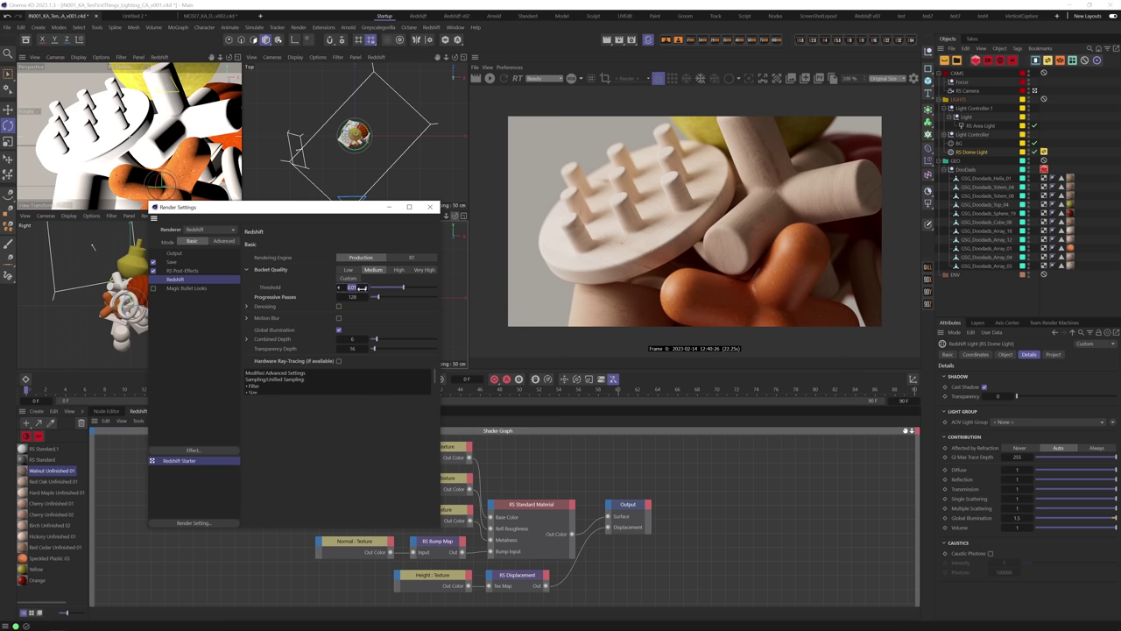
key(BackSpace)
text(0.05)
key(Return)
click(475, 78)
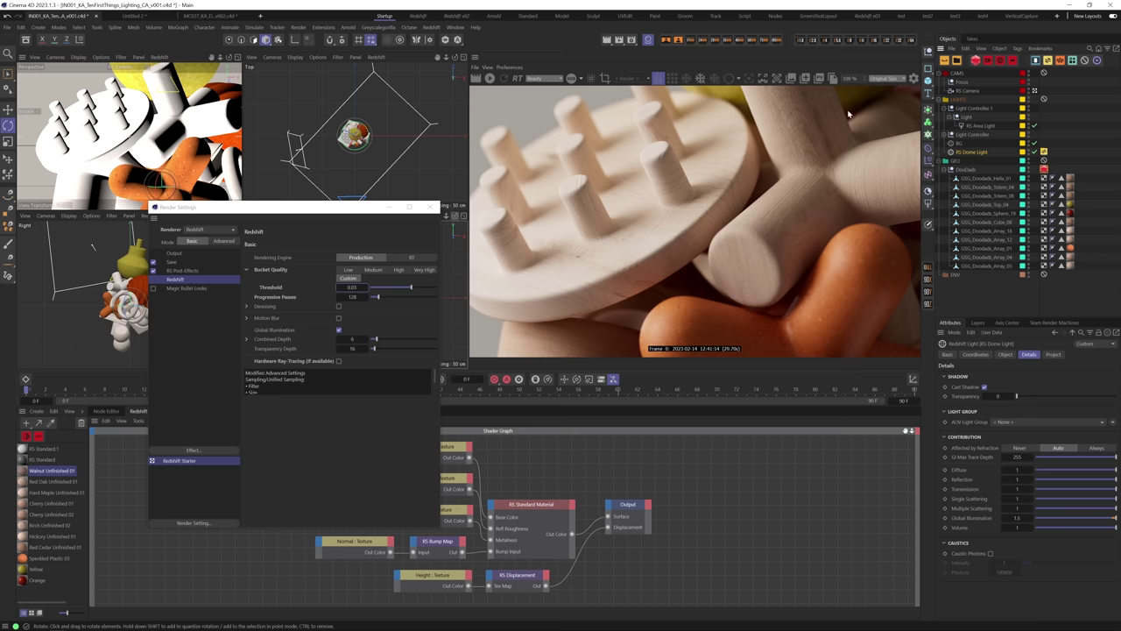
click(888, 78)
click(885, 102)
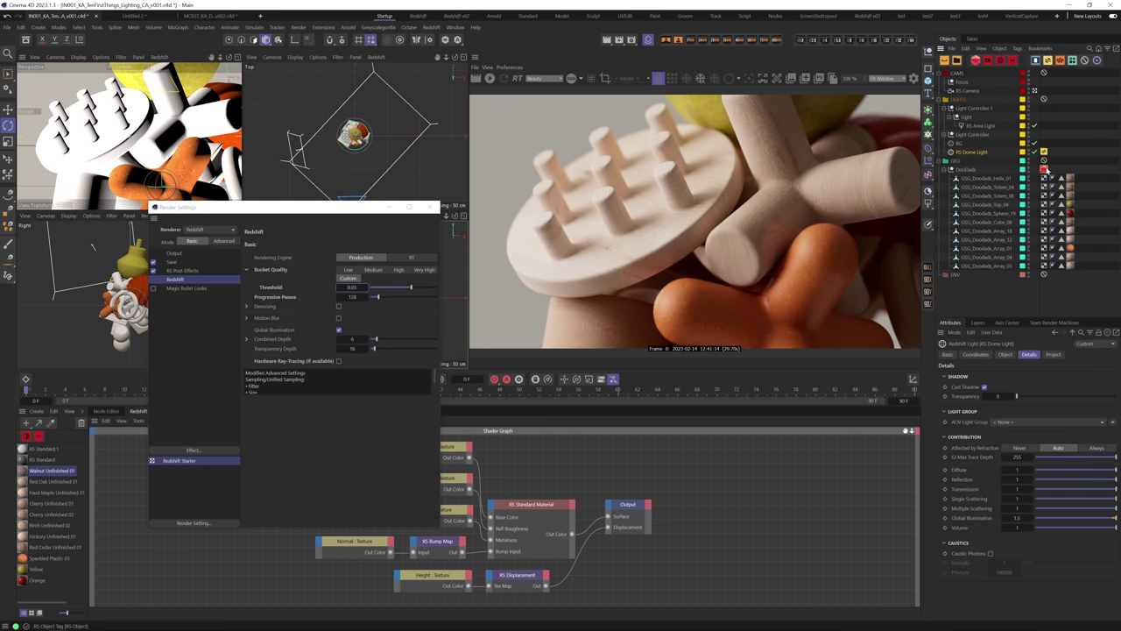
Set the DooDads tag's displacement scale to 0.01, close the render settings and restart the interactive render.
click(1043, 169)
click(1038, 534)
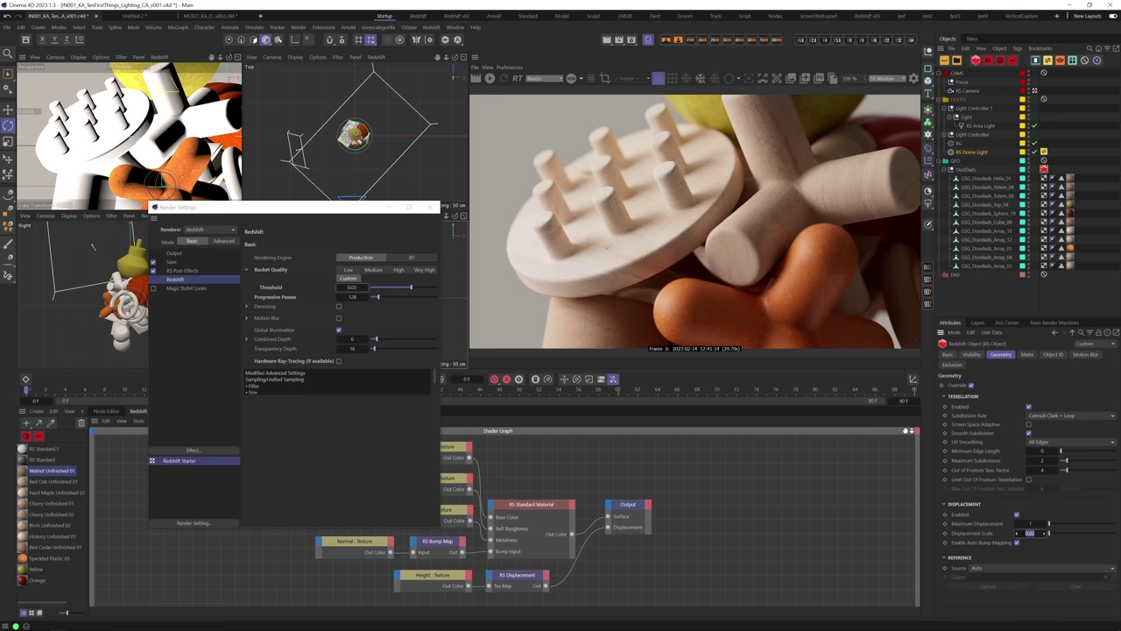
text(0.01)
key(Return)
click(430, 206)
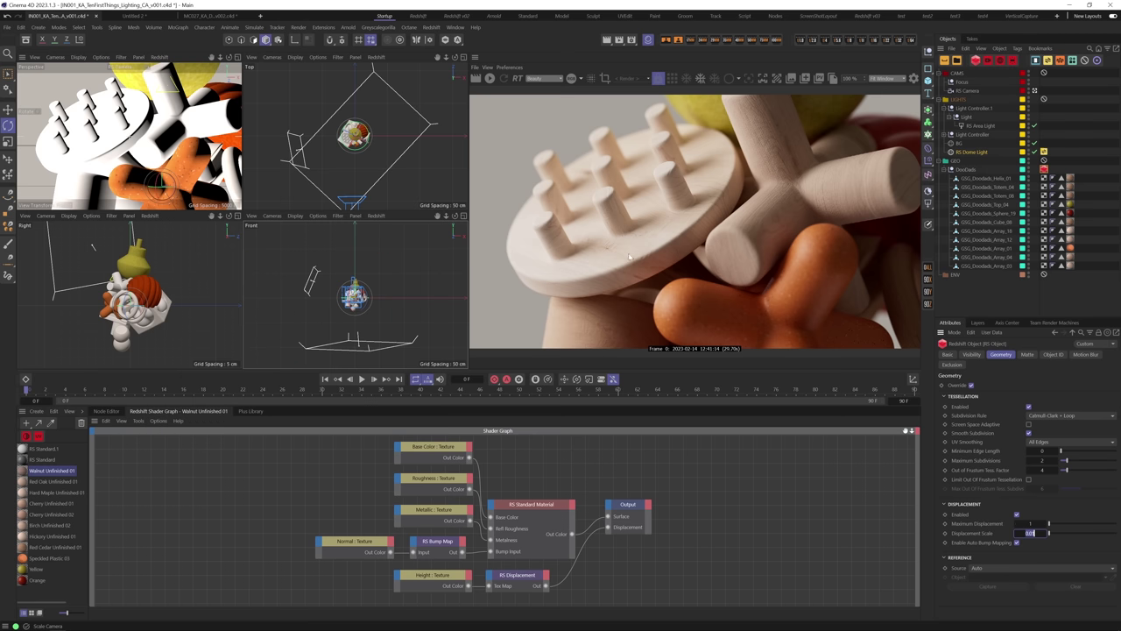
click(490, 78)
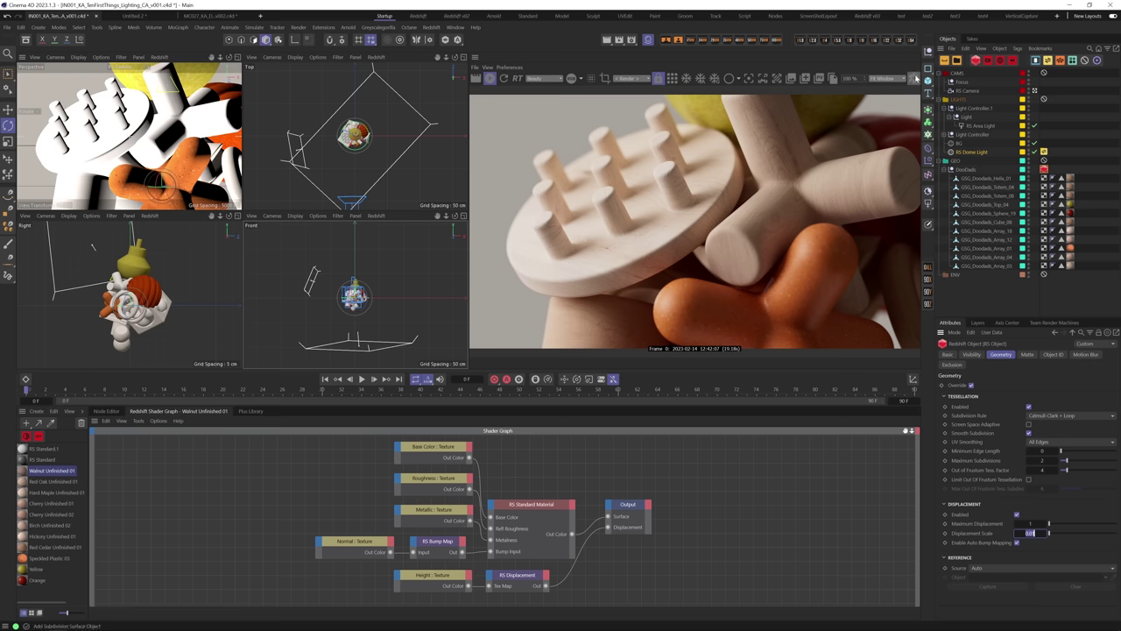
Show the render view's display settings and enlarge the render view in Fill Window mode beside a single maximized perspective viewport.
click(914, 78)
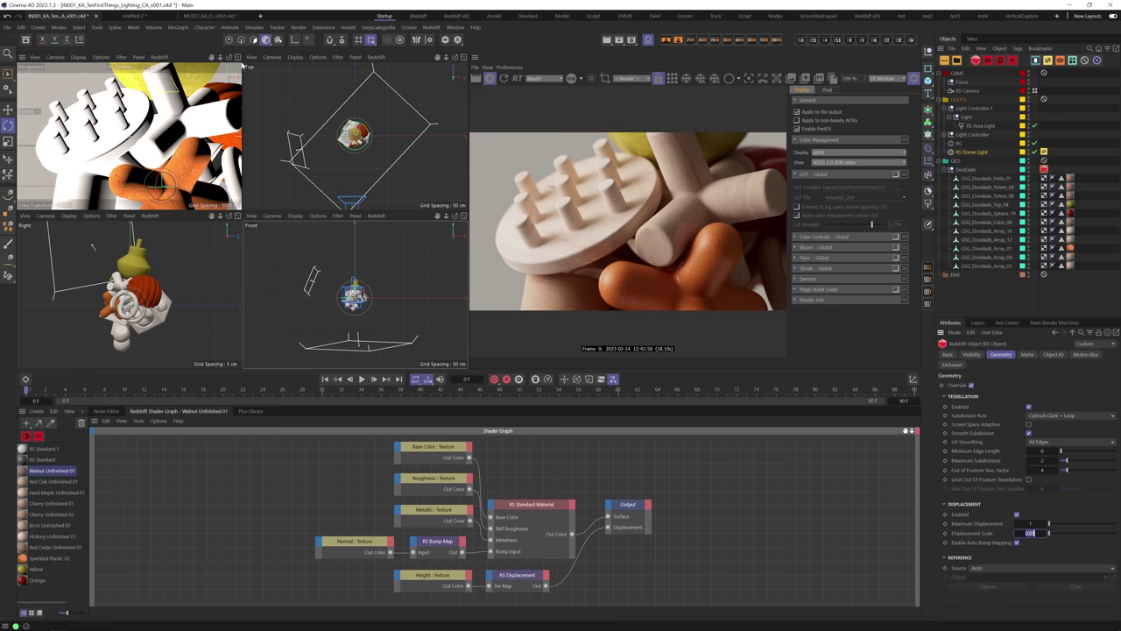
click(238, 57)
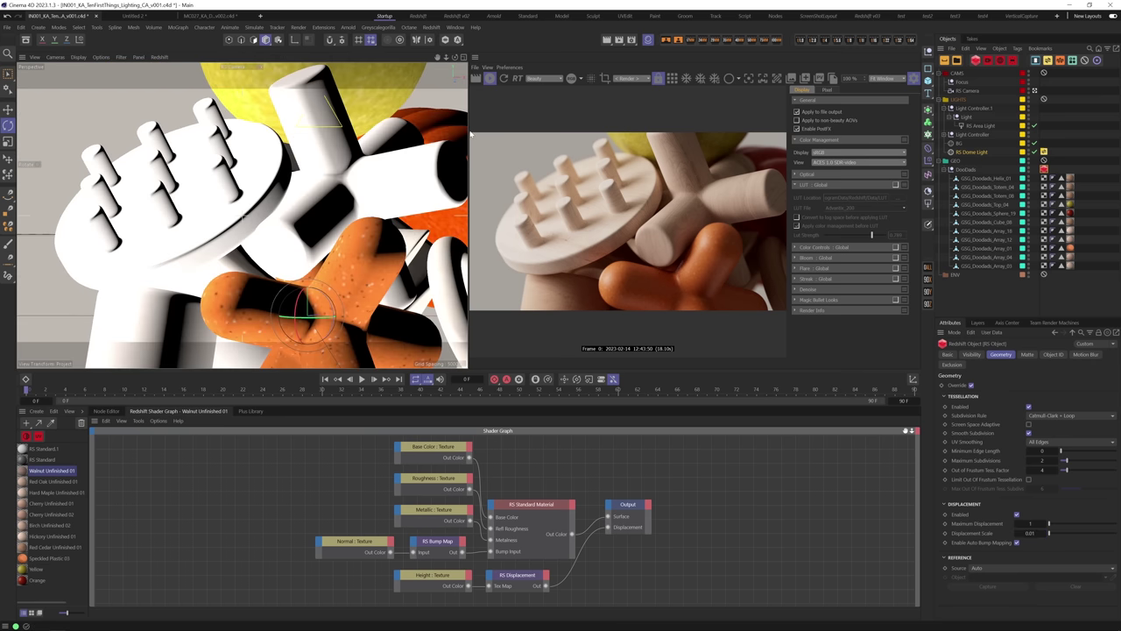
click(890, 78)
click(889, 100)
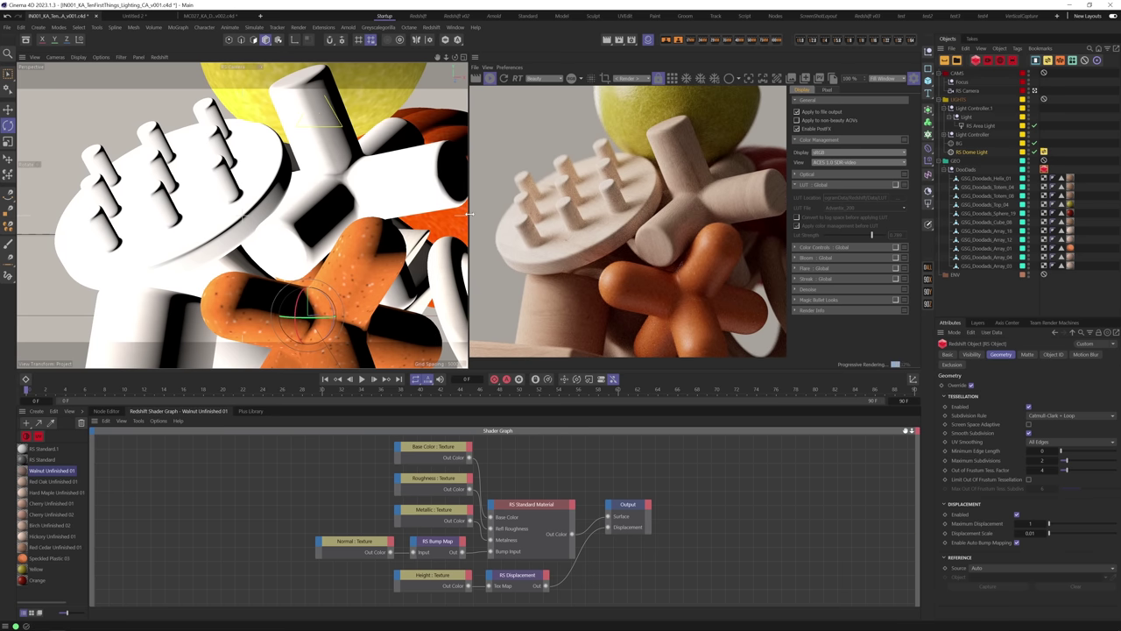
drag(434, 221, 355, 222)
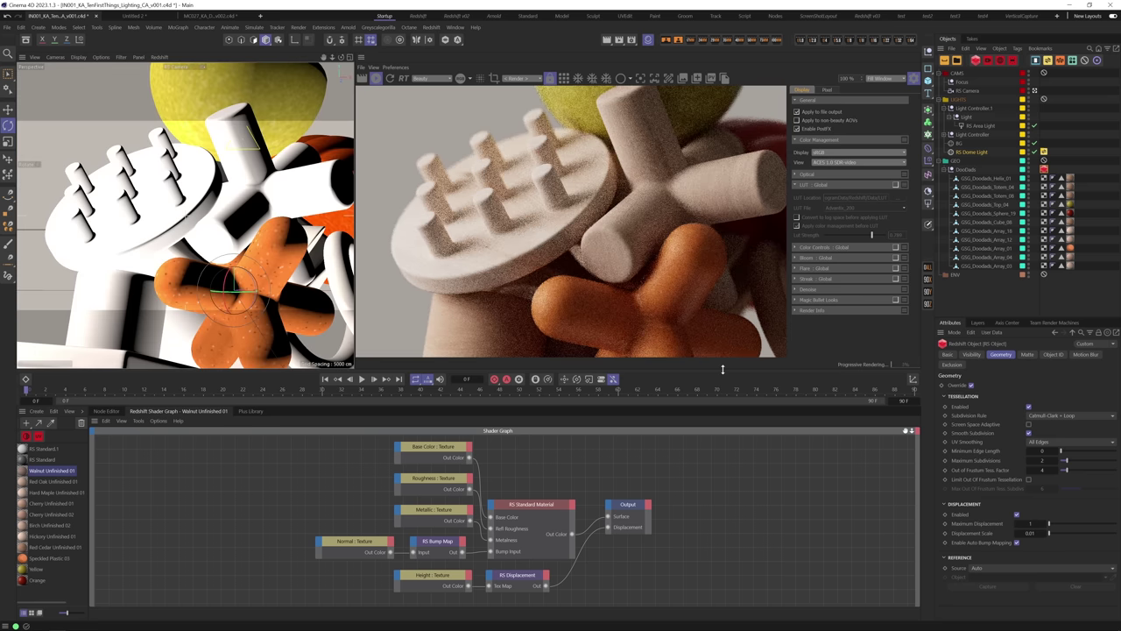
drag(723, 373, 724, 429)
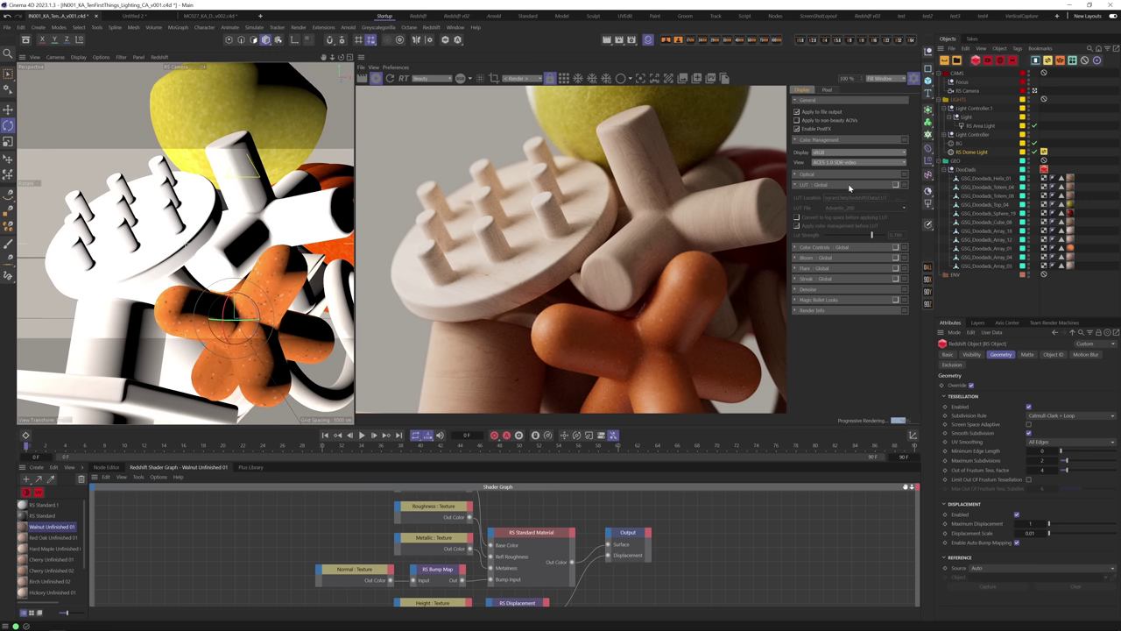
Enable the global LUT with the Advantix_200 file and adjust the LUT strength across its range.
click(895, 186)
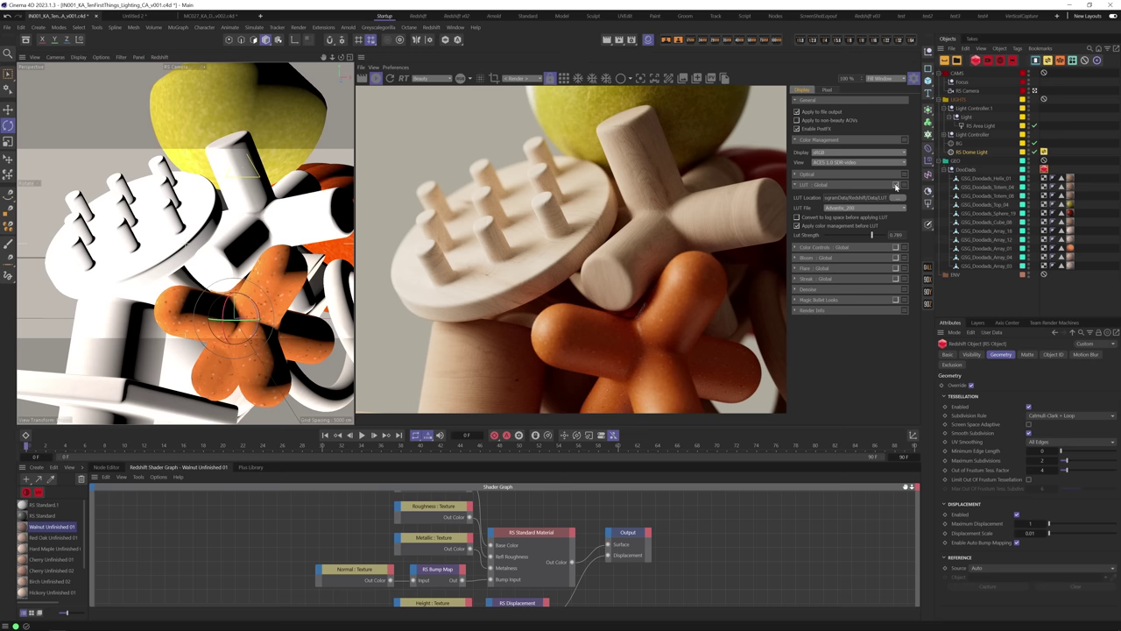
click(854, 207)
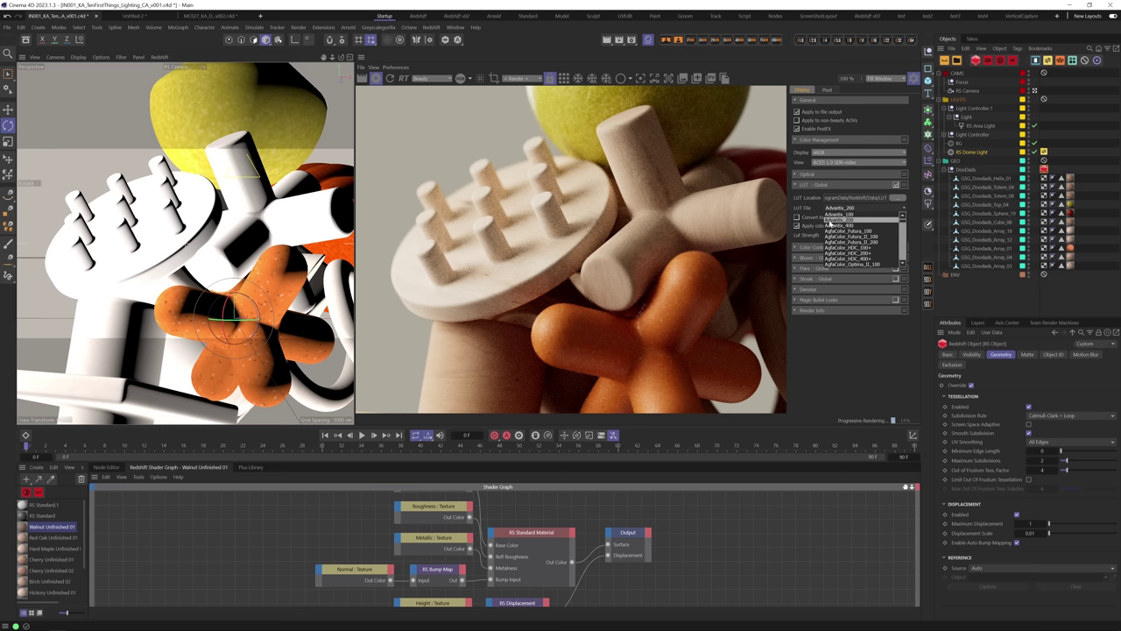
click(843, 220)
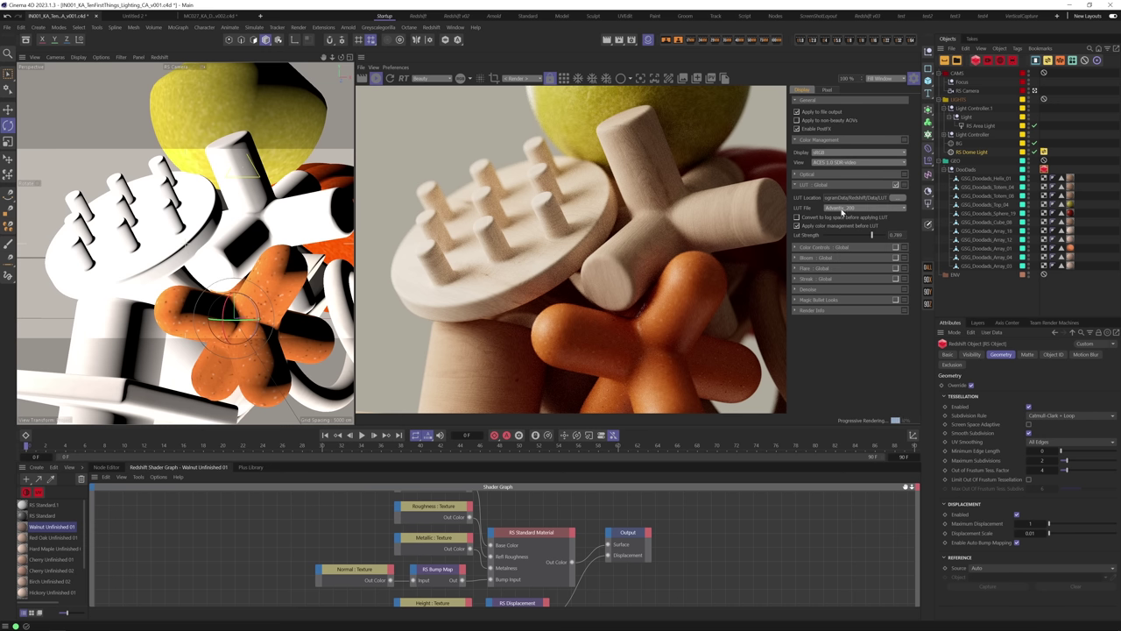
click(843, 209)
drag(872, 235, 811, 236)
drag(896, 237, 780, 229)
drag(890, 242, 881, 244)
click(802, 182)
Examine the Color Controls and Optical sections of the render view's display settings.
click(822, 196)
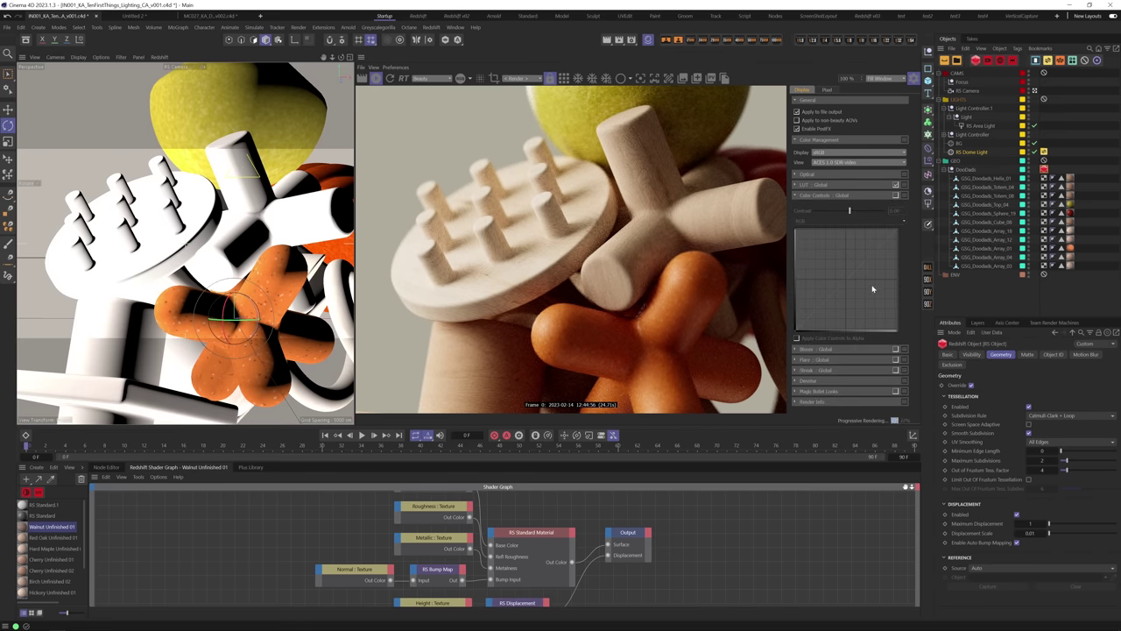
click(865, 195)
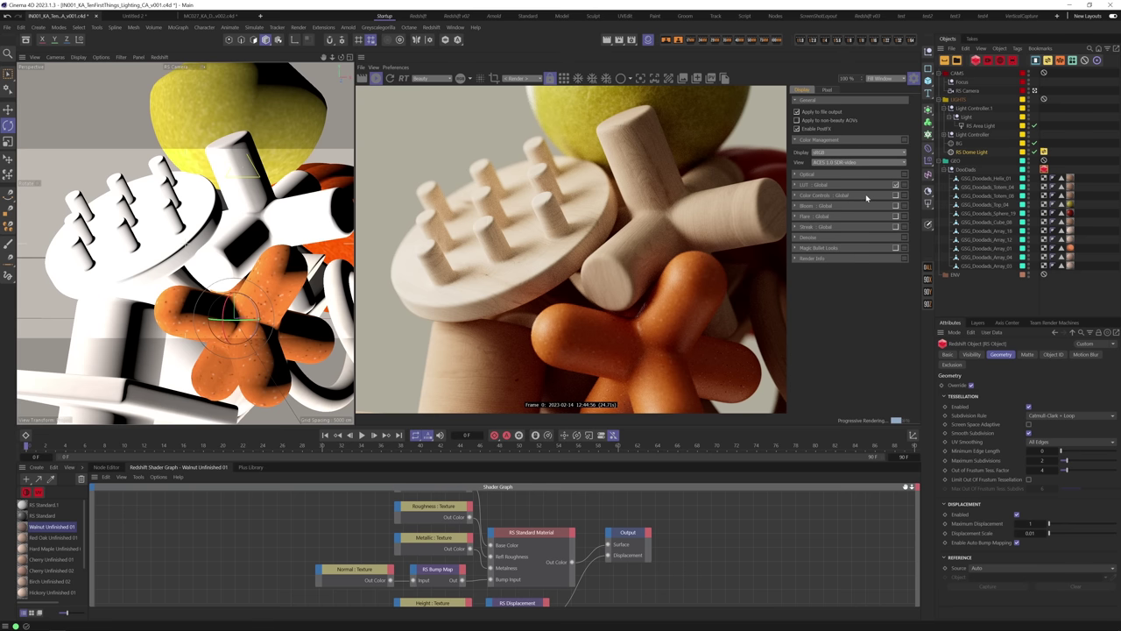
click(813, 176)
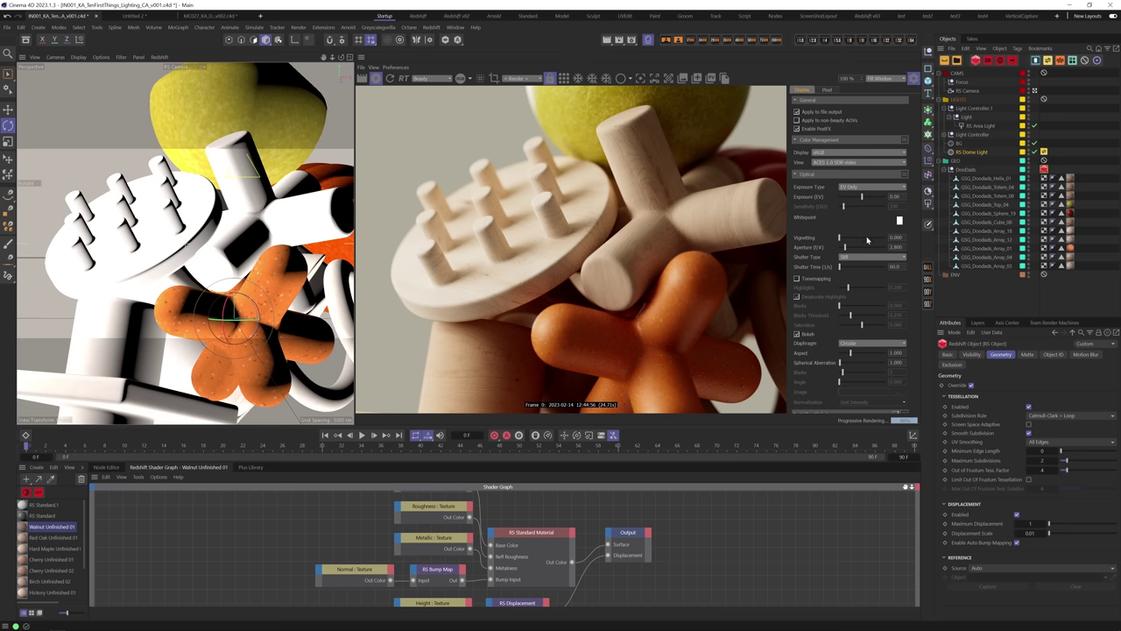
click(828, 175)
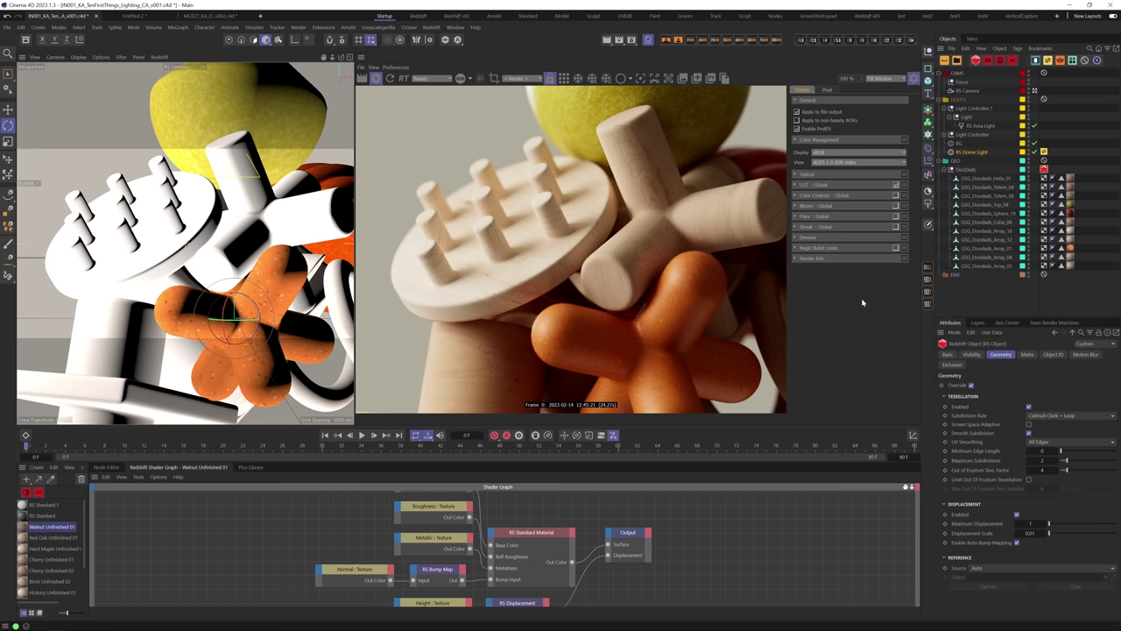
Enable global bloom with a threshold of about 1.35, slightly higher softness and an intensity of about 0.2.
click(814, 205)
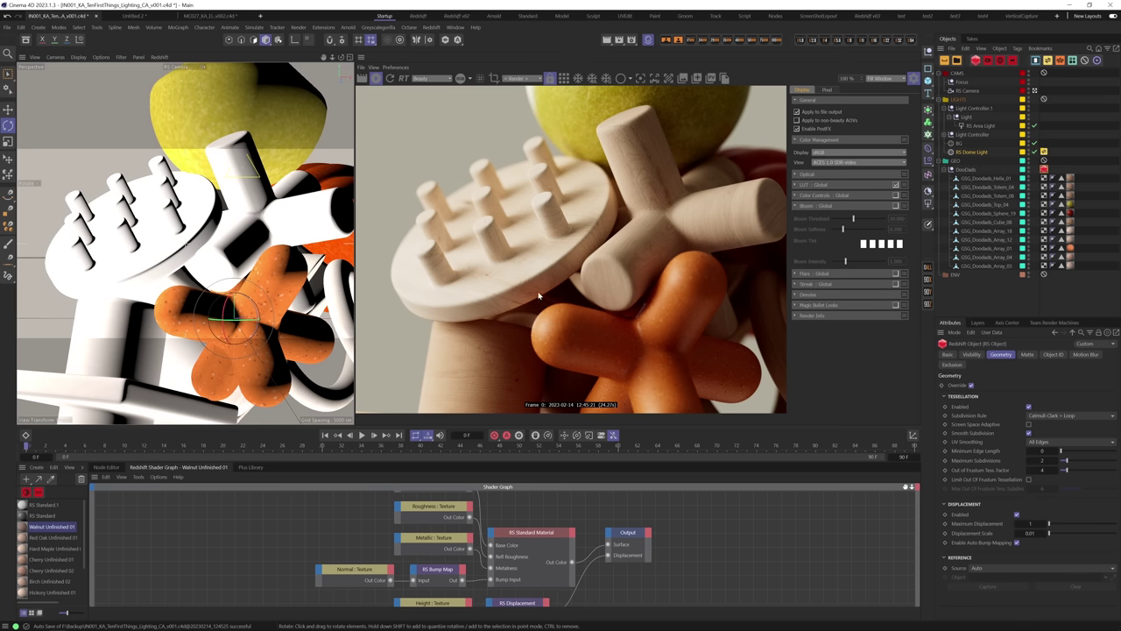
click(895, 206)
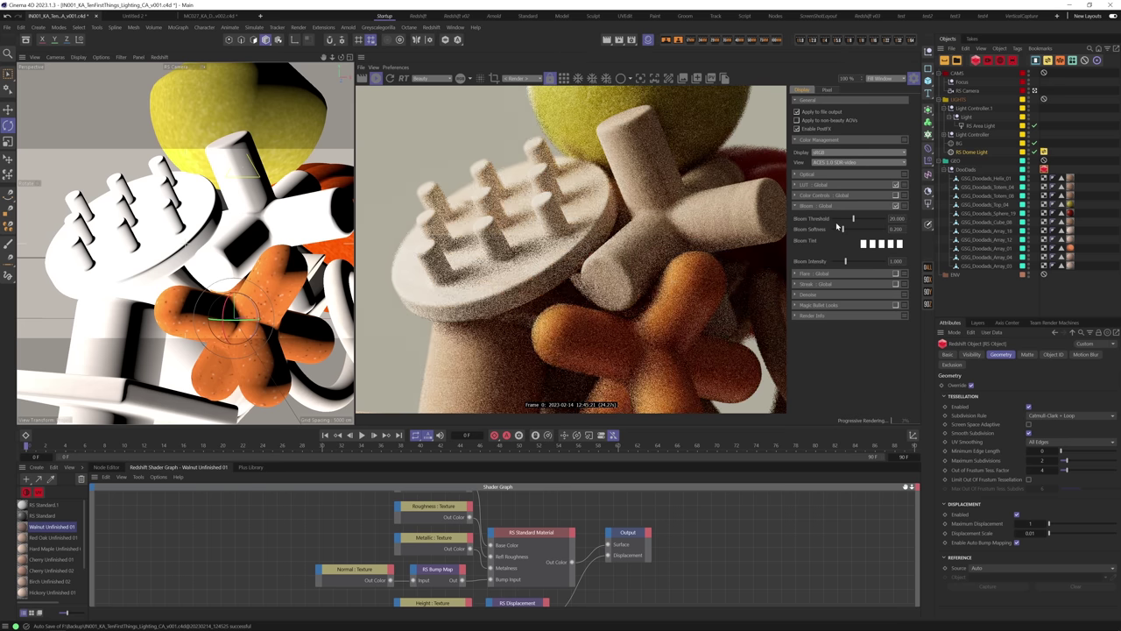
drag(854, 219, 834, 219)
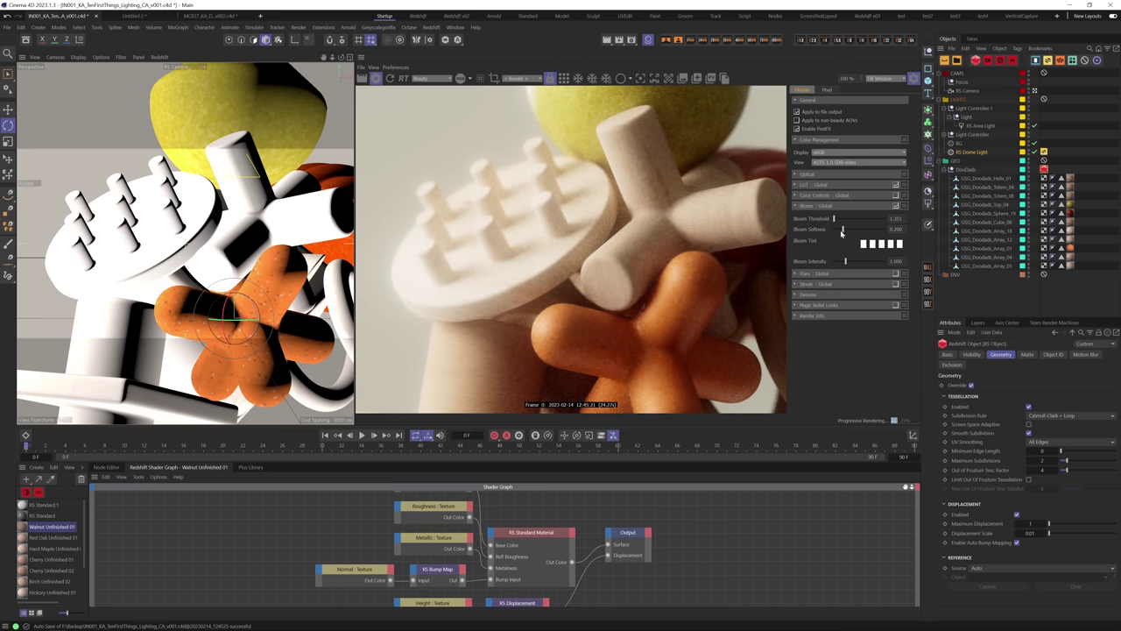
drag(840, 230, 834, 261)
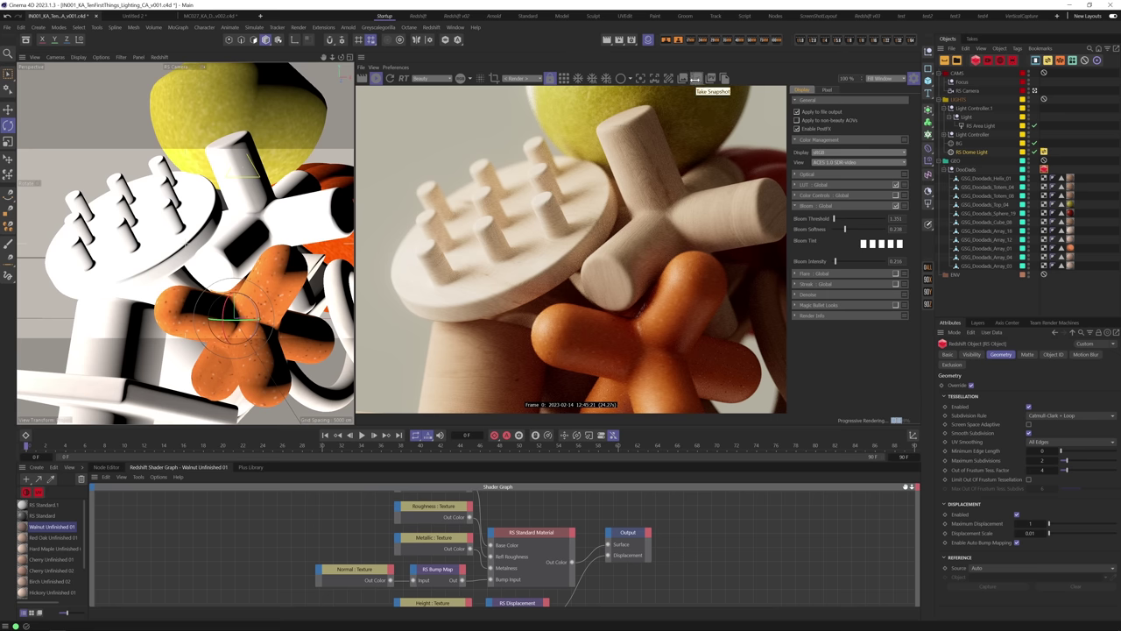
Take a render snapshot with bloom, disable bloom, and take a second snapshot for comparison.
click(696, 79)
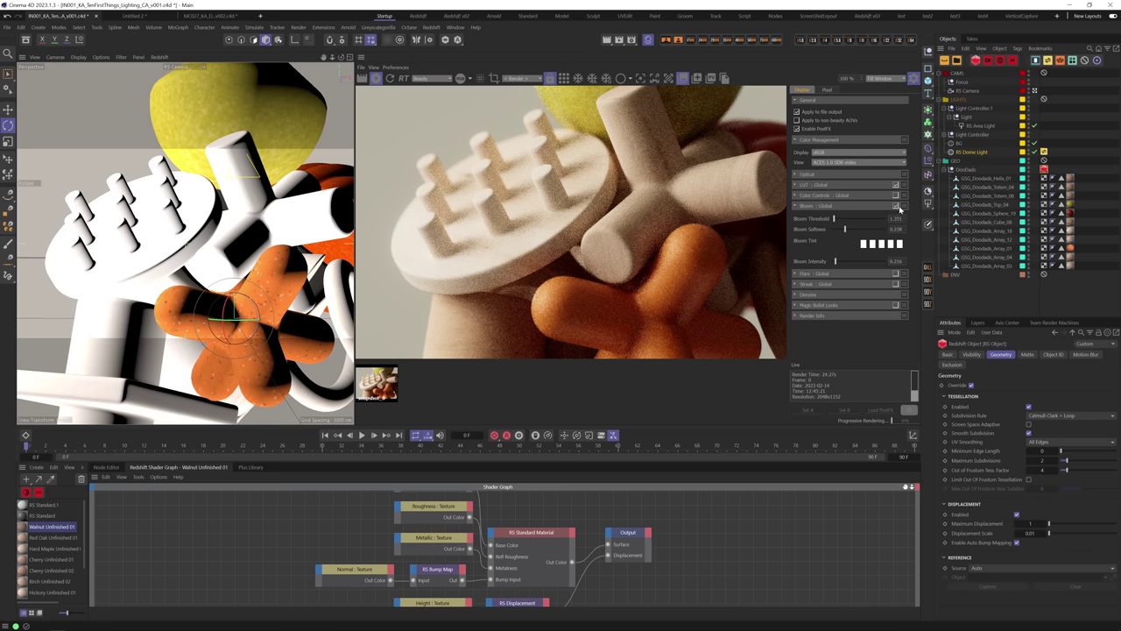
click(896, 206)
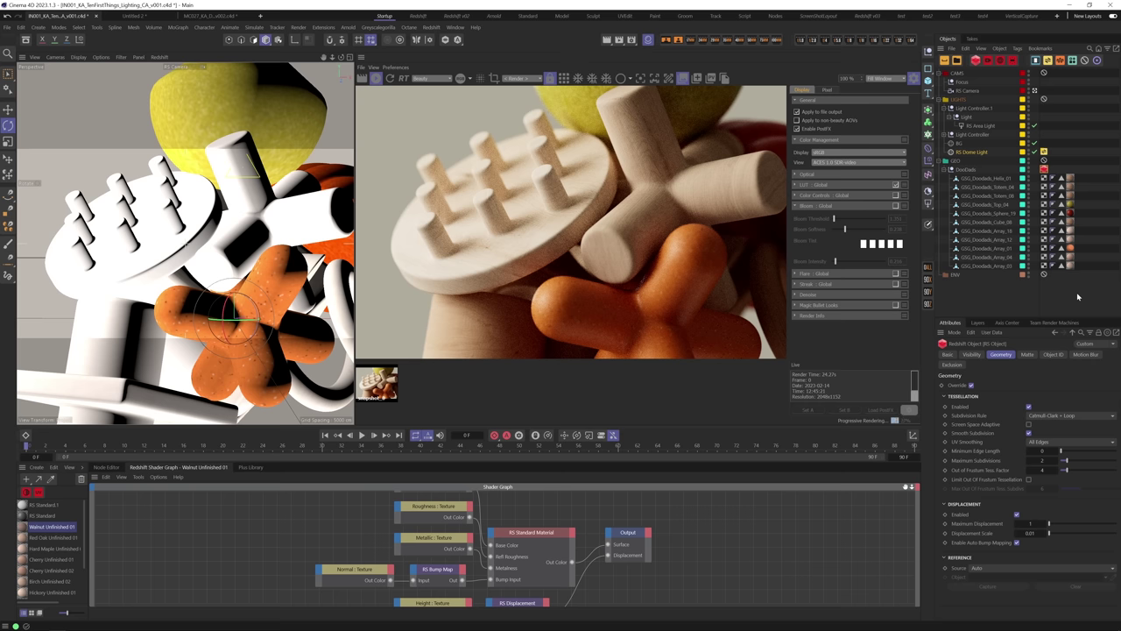
click(697, 79)
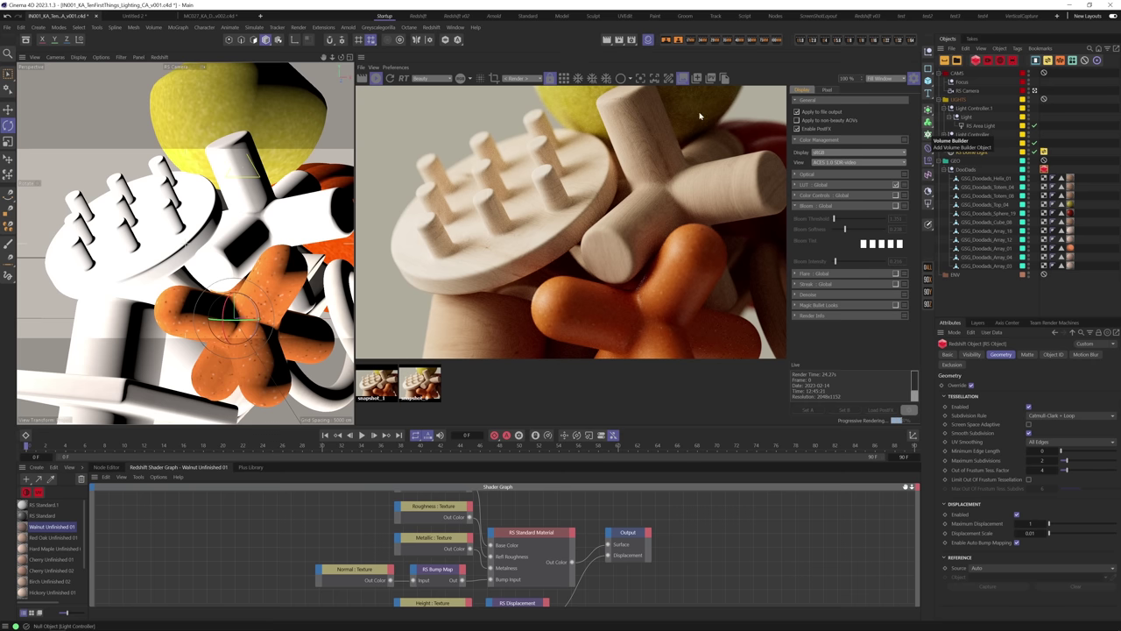
Compare the two stored render snapshots to judge the difference made by bloom.
click(420, 383)
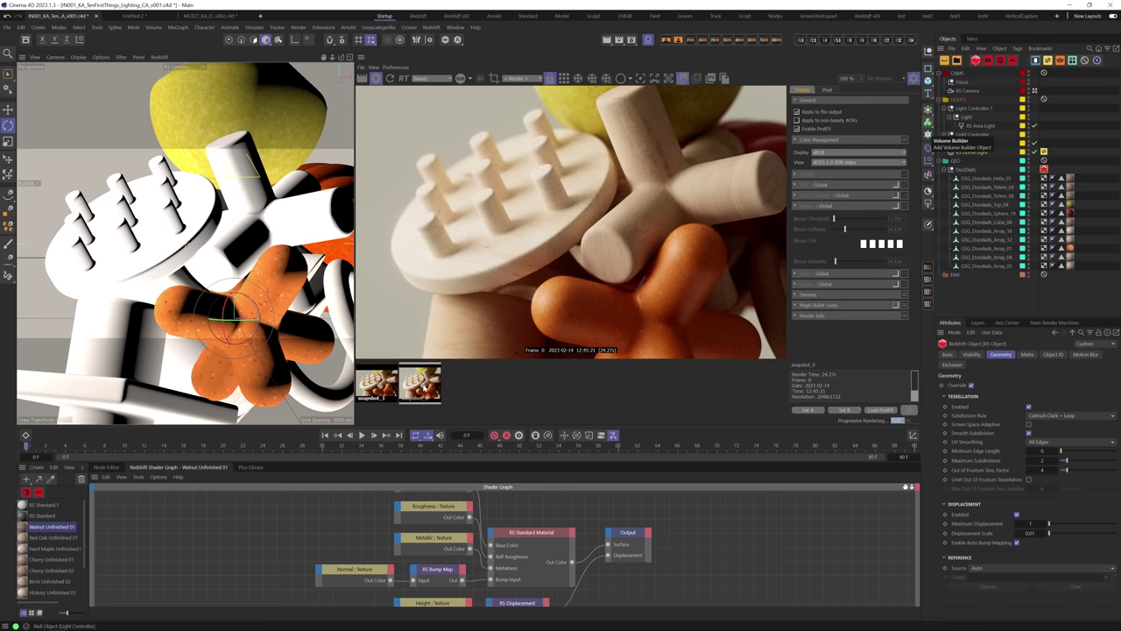
click(377, 383)
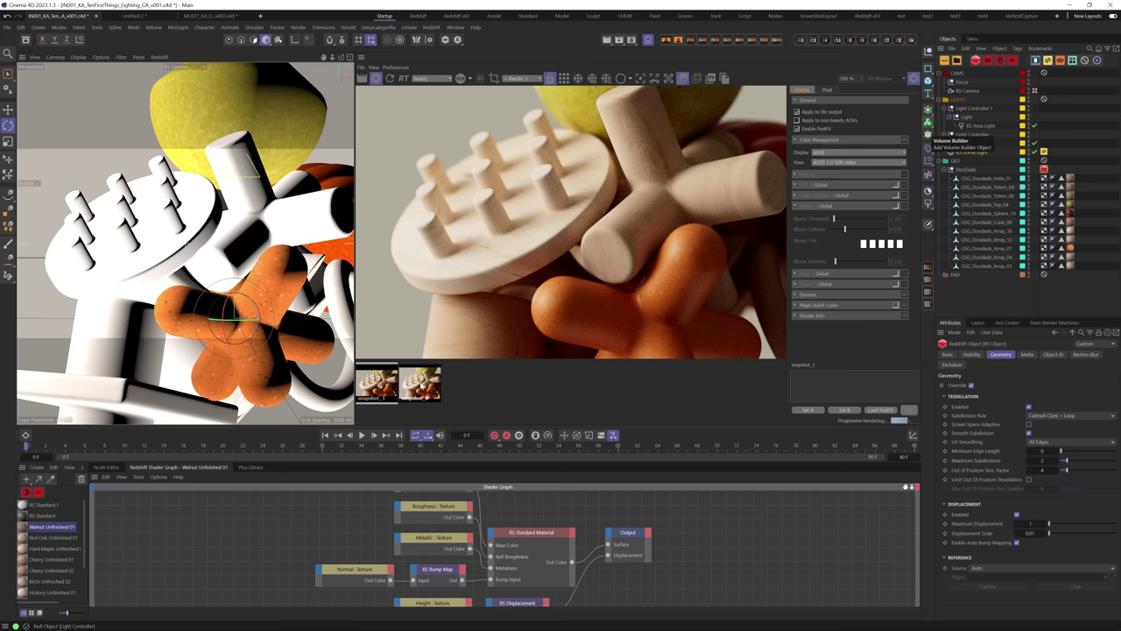
click(421, 385)
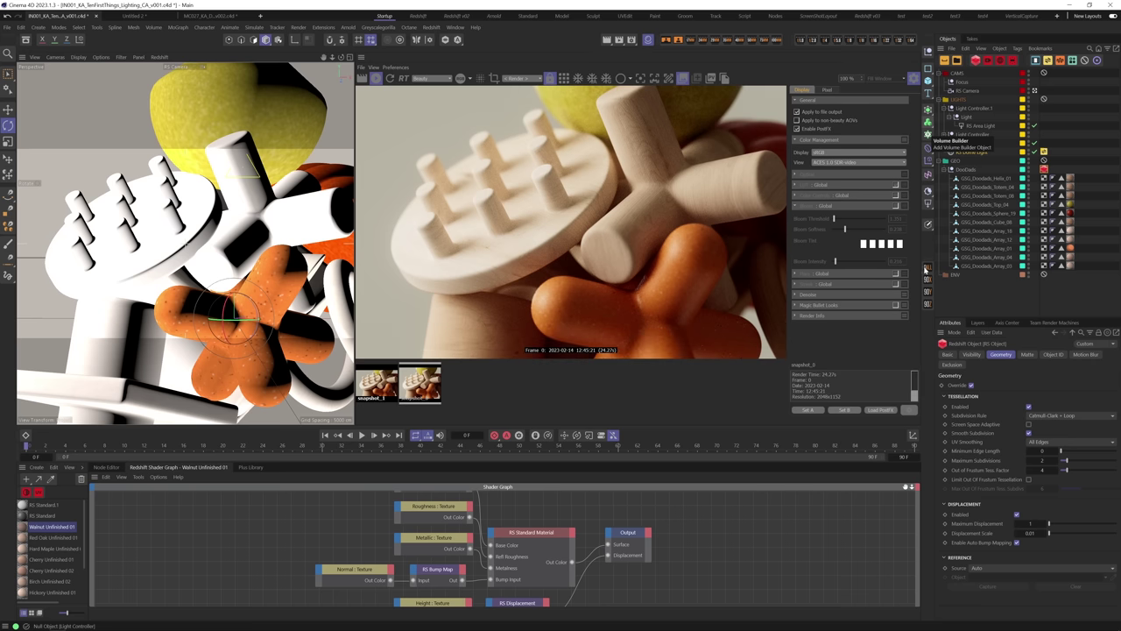
Collapse the Bloom section, hide the snapshot strip and close the render view's display settings.
click(845, 206)
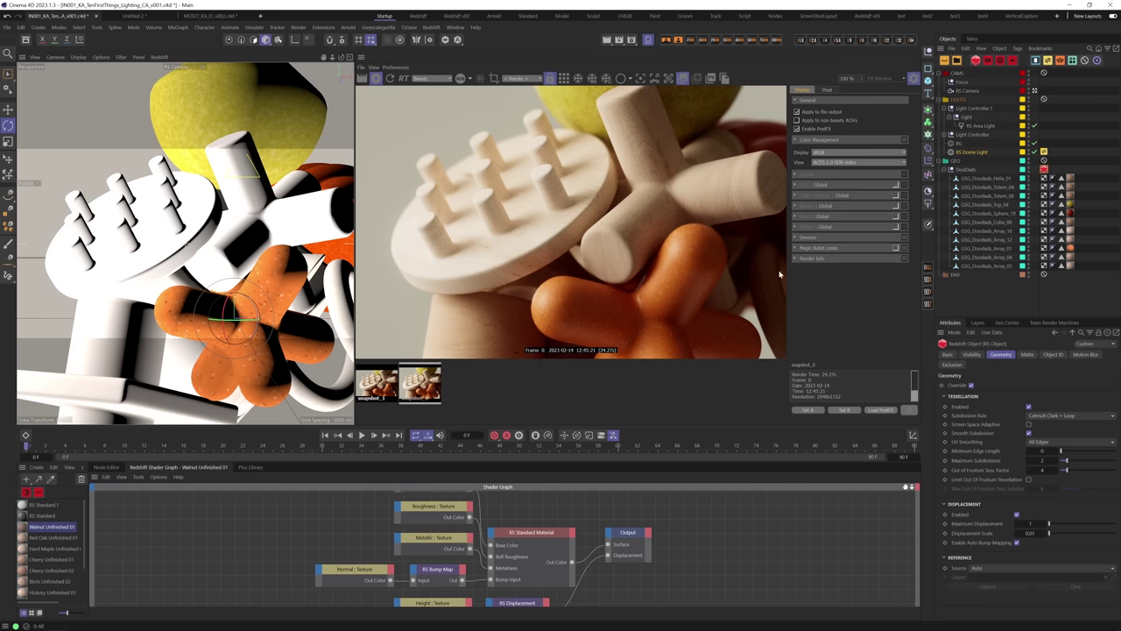
click(685, 79)
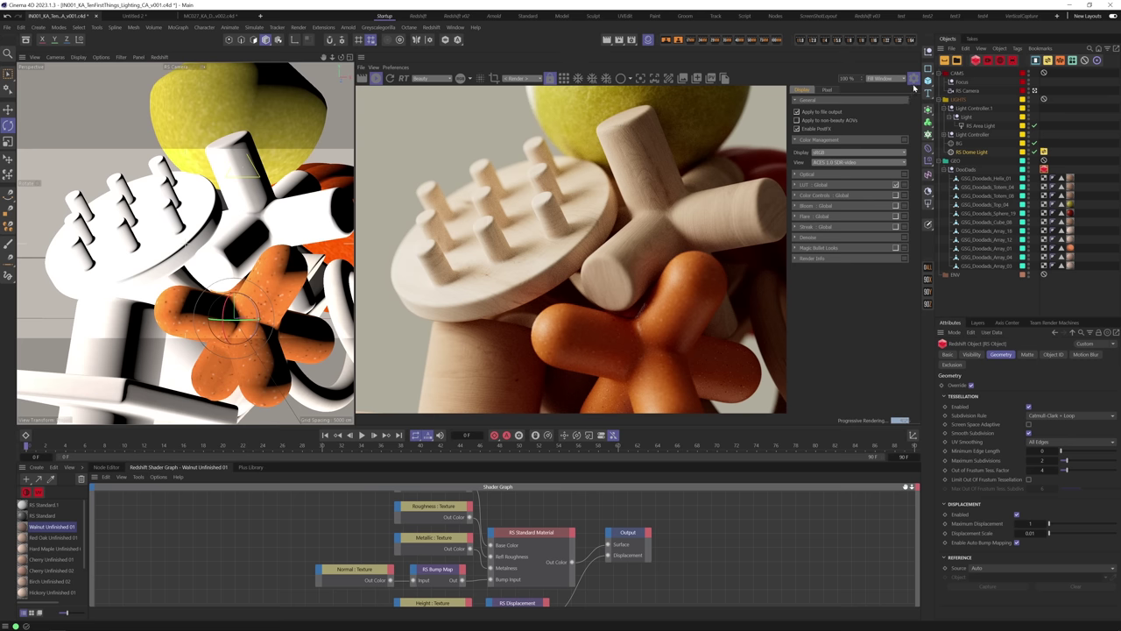
click(914, 84)
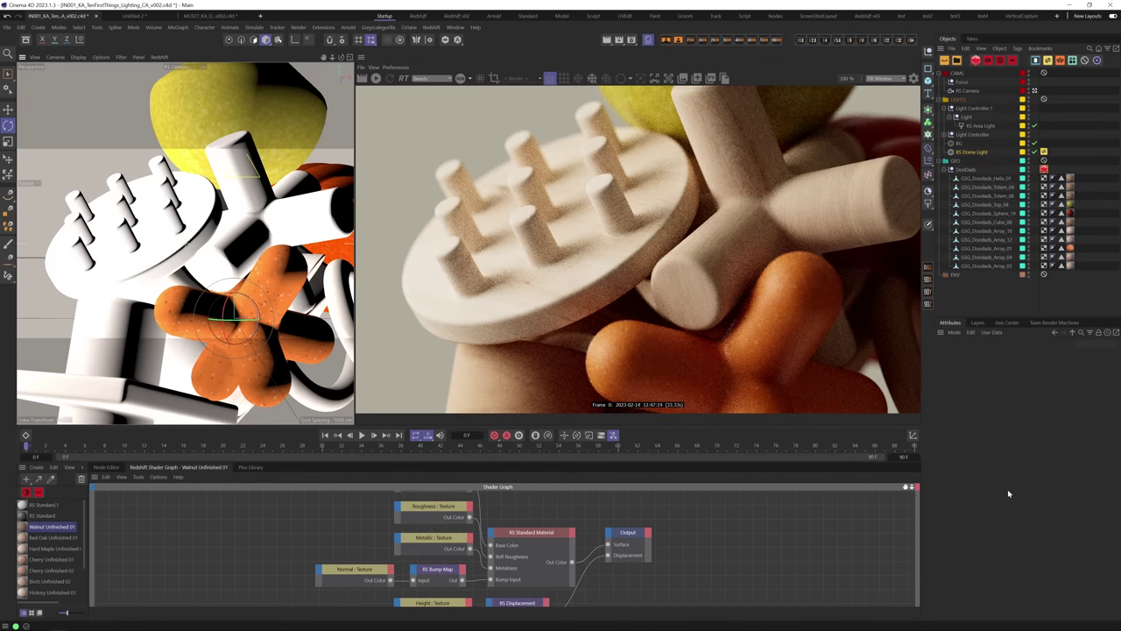
Select both RS Area Lights under the two light controllers and set their preview illumination adjustment to 0.7.
click(78, 57)
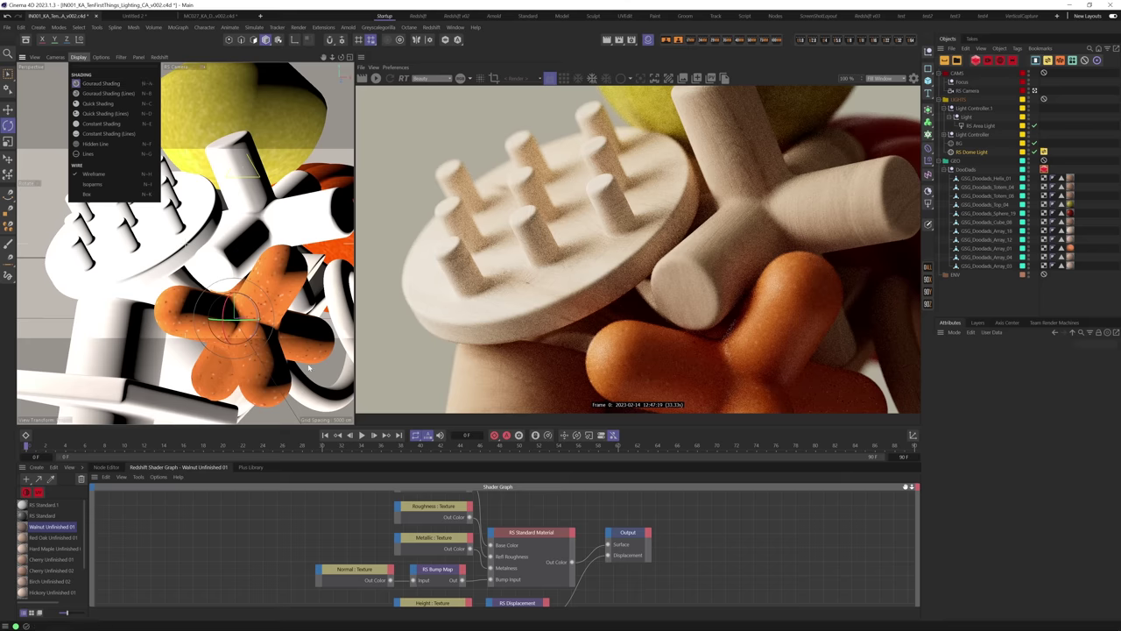
click(980, 123)
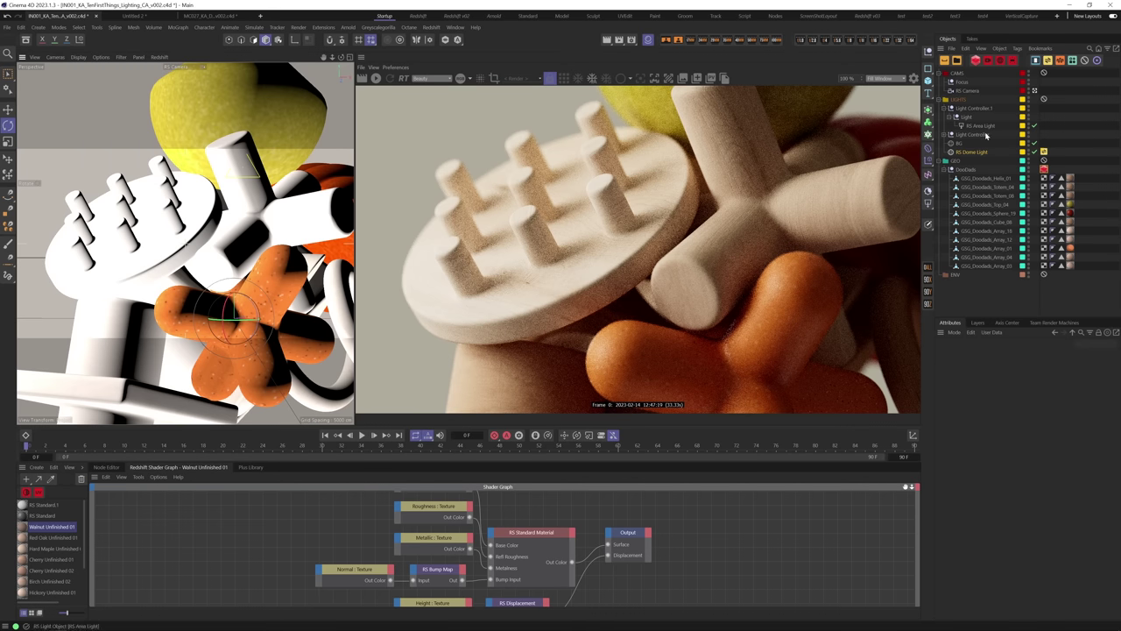
click(981, 127)
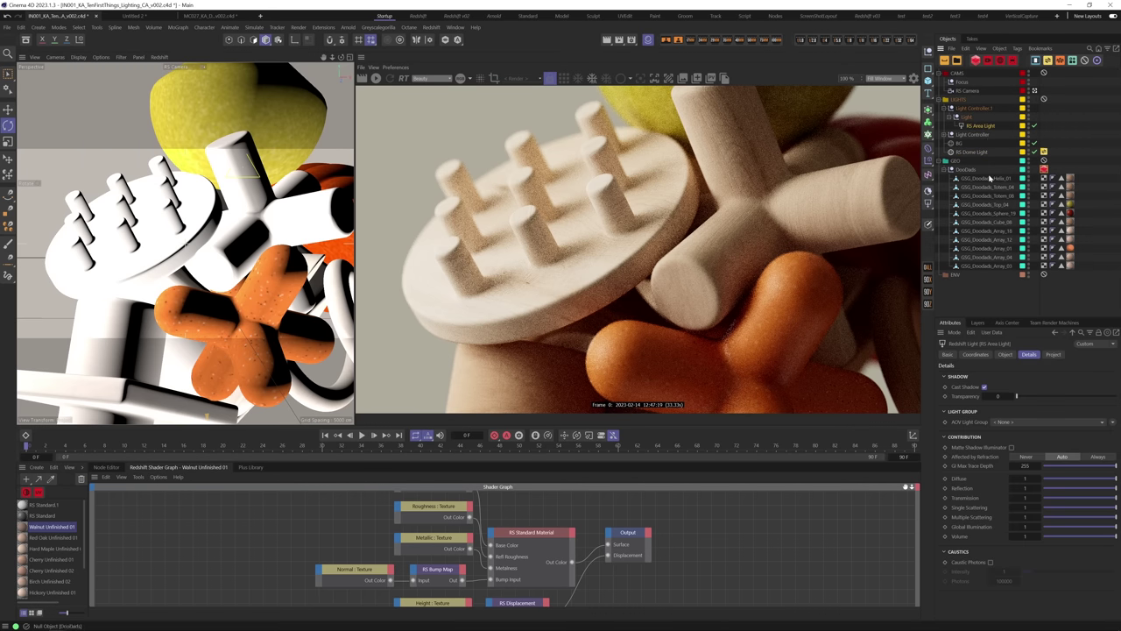
click(943, 134)
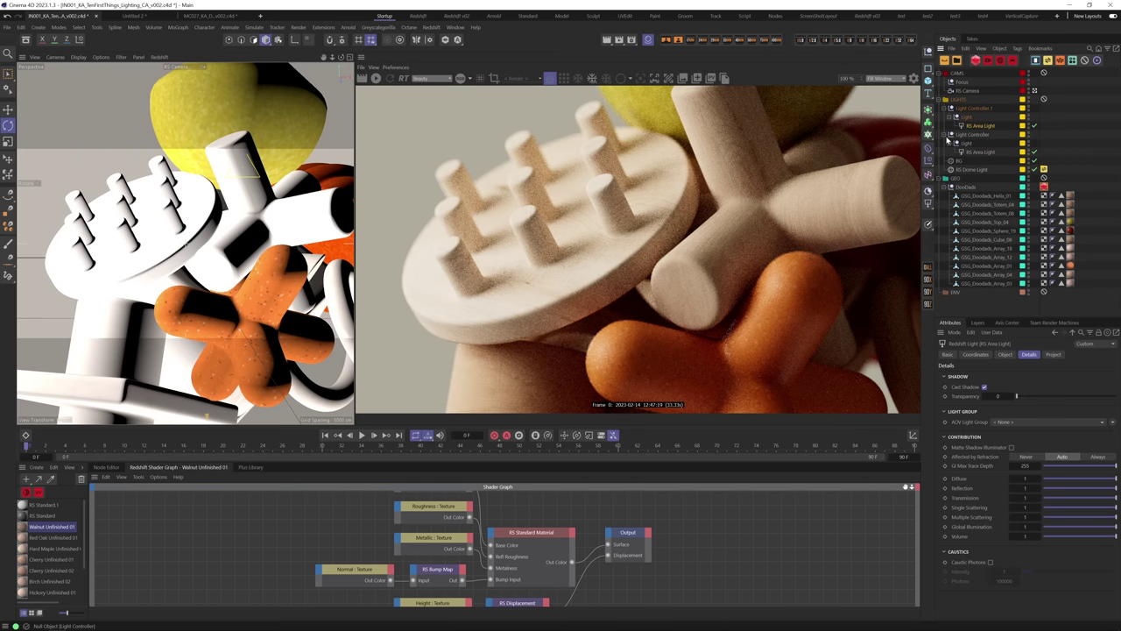
ctrl+click(981, 151)
click(949, 355)
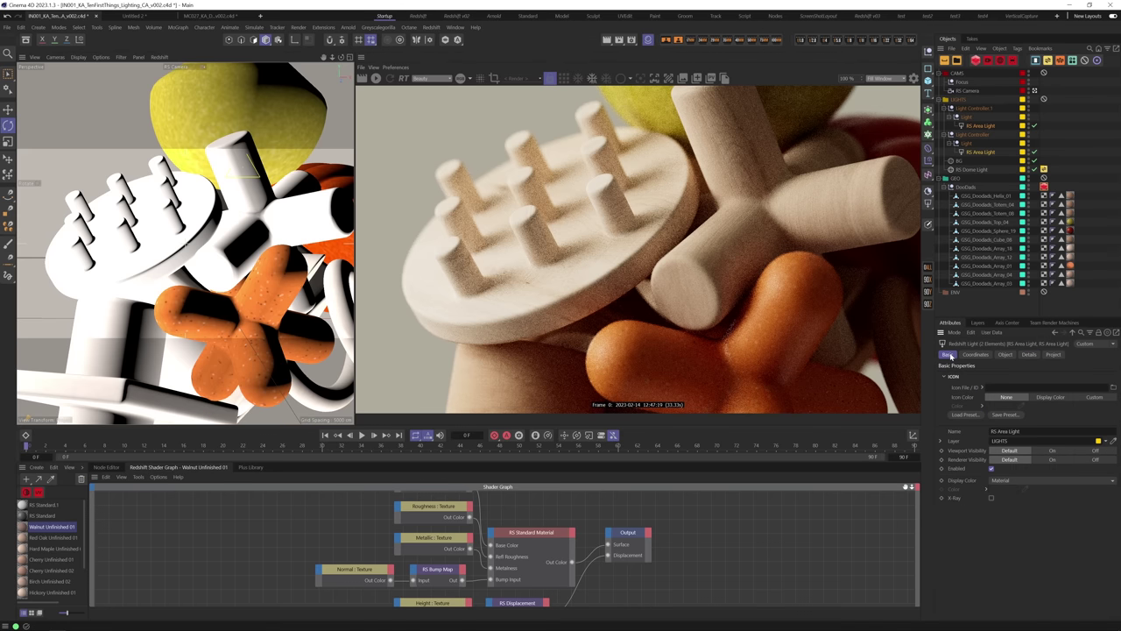
click(1004, 355)
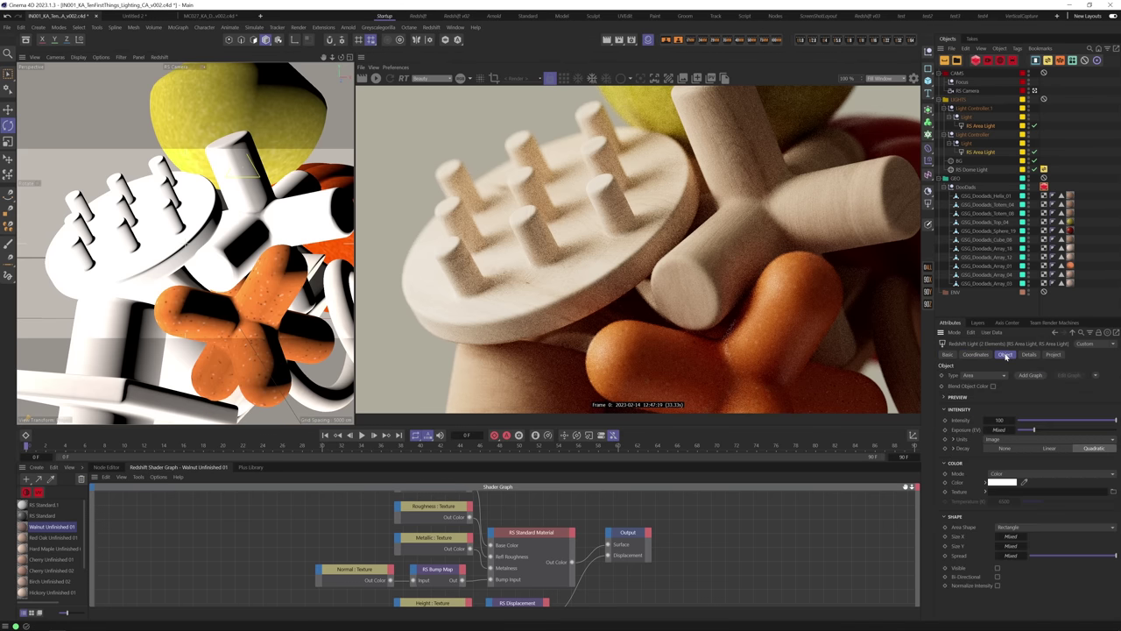
click(957, 399)
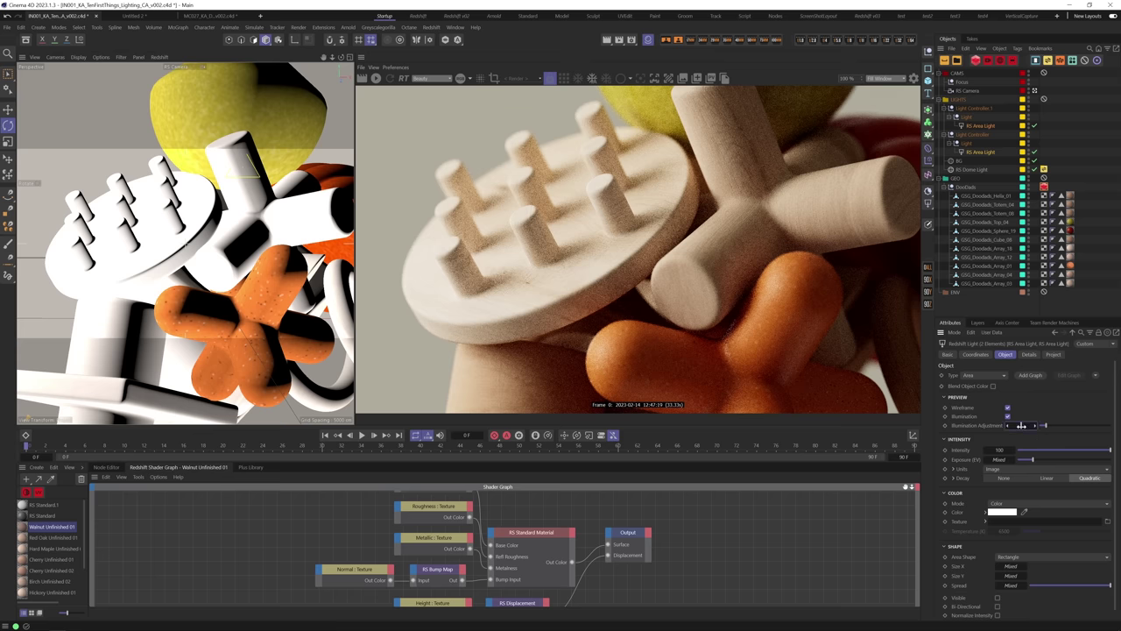
drag(1021, 425, 1022, 426)
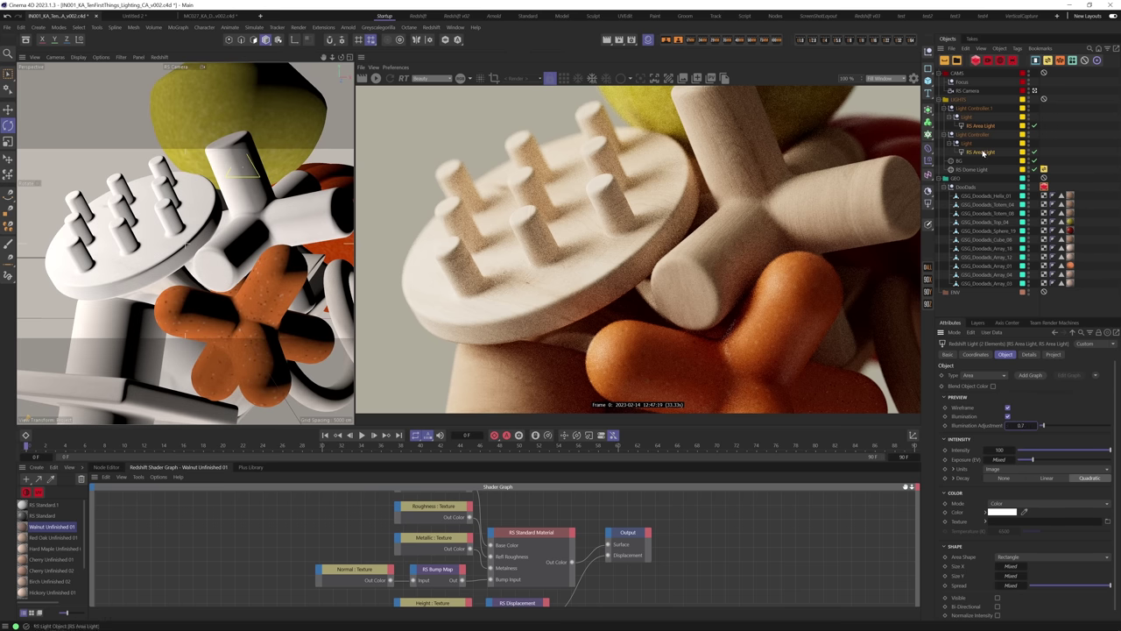
Set the preview illumination adjustment of the area light under Light Controller.1 to 0.5 and switch the viewport to Quick Shading.
click(983, 153)
click(983, 126)
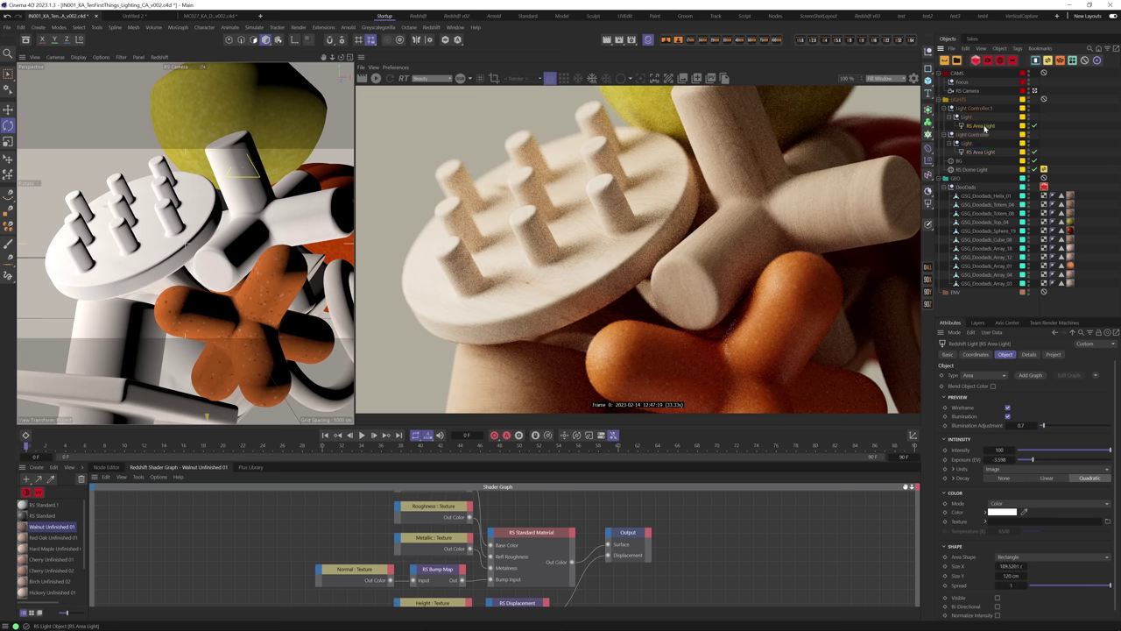
click(983, 153)
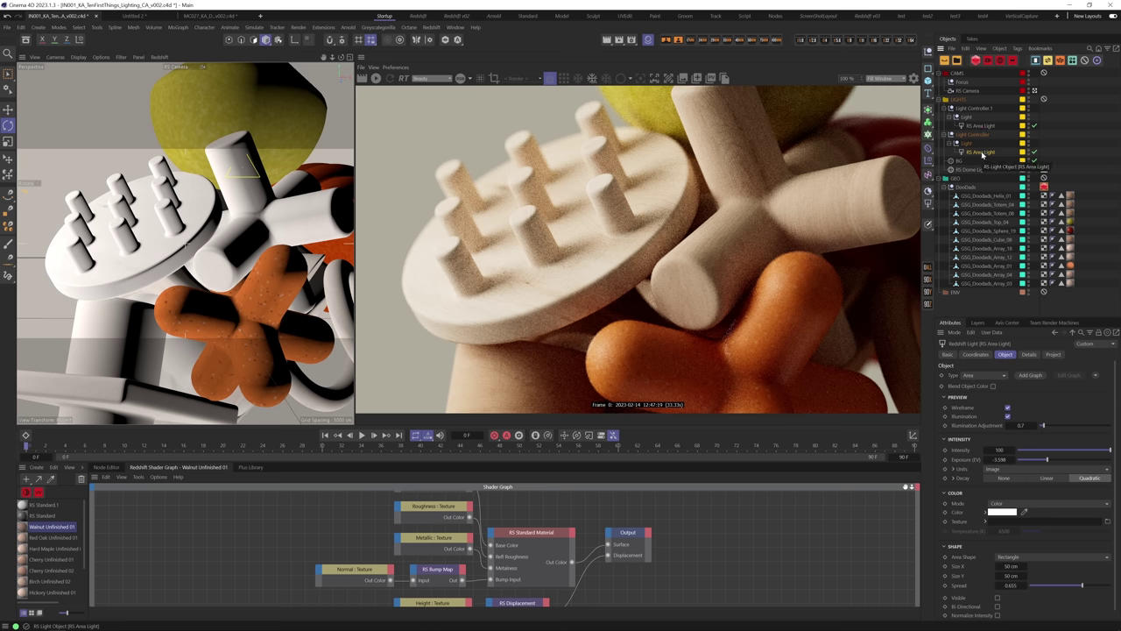
click(981, 128)
click(1021, 425)
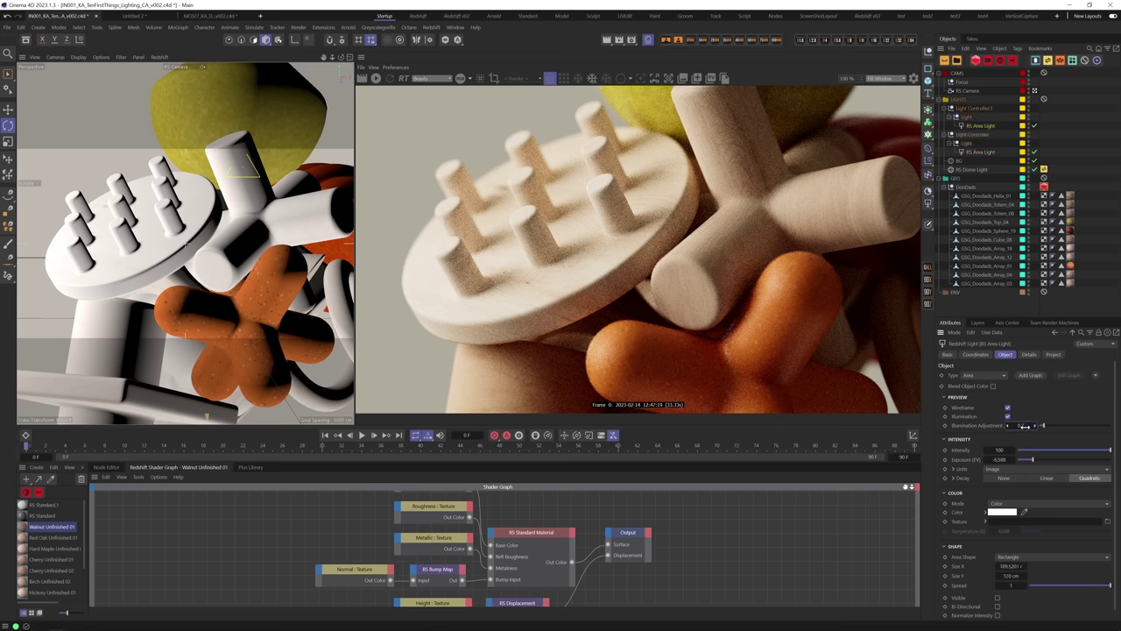
text(0.5)
key(Return)
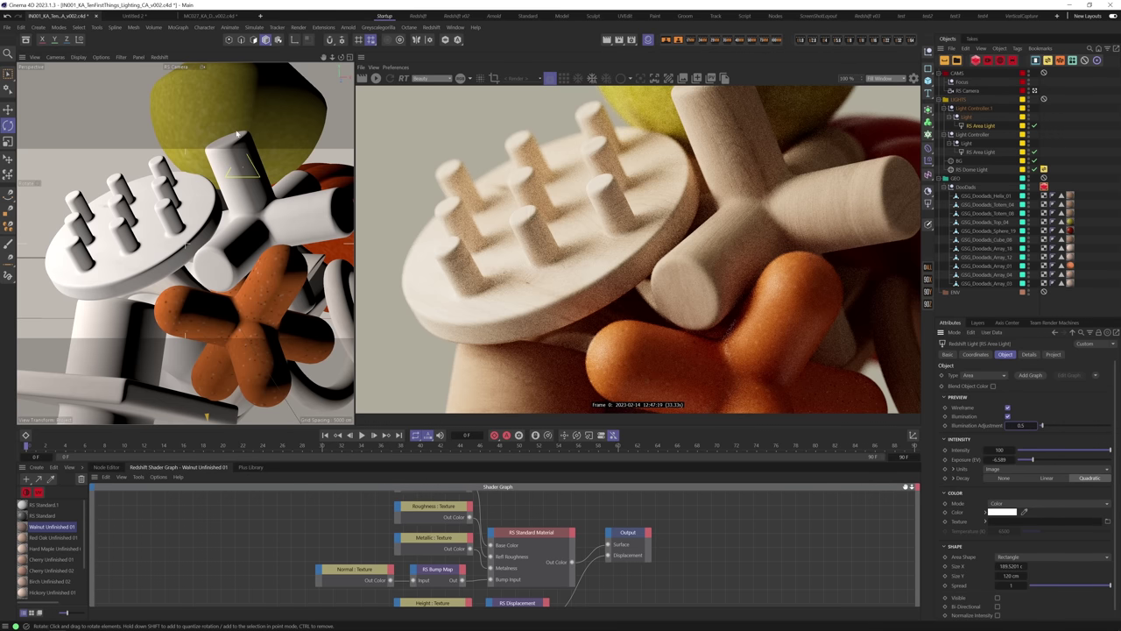
click(78, 57)
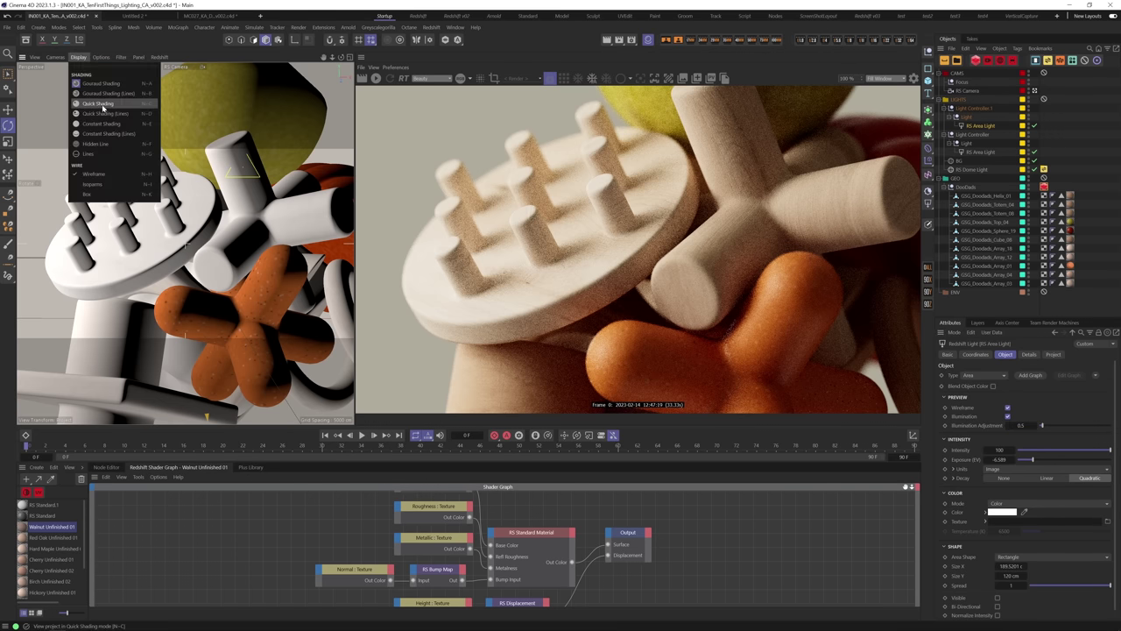
click(109, 105)
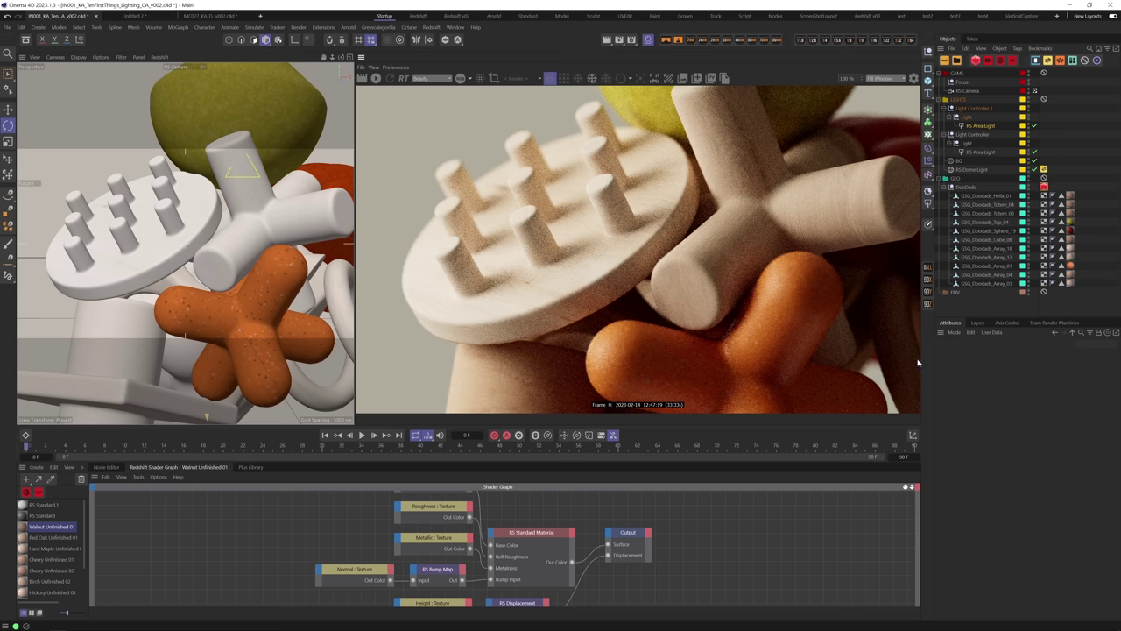
Open the render settings' save options and examine the variable tokens available for the output file path.
key(ctrl+b)
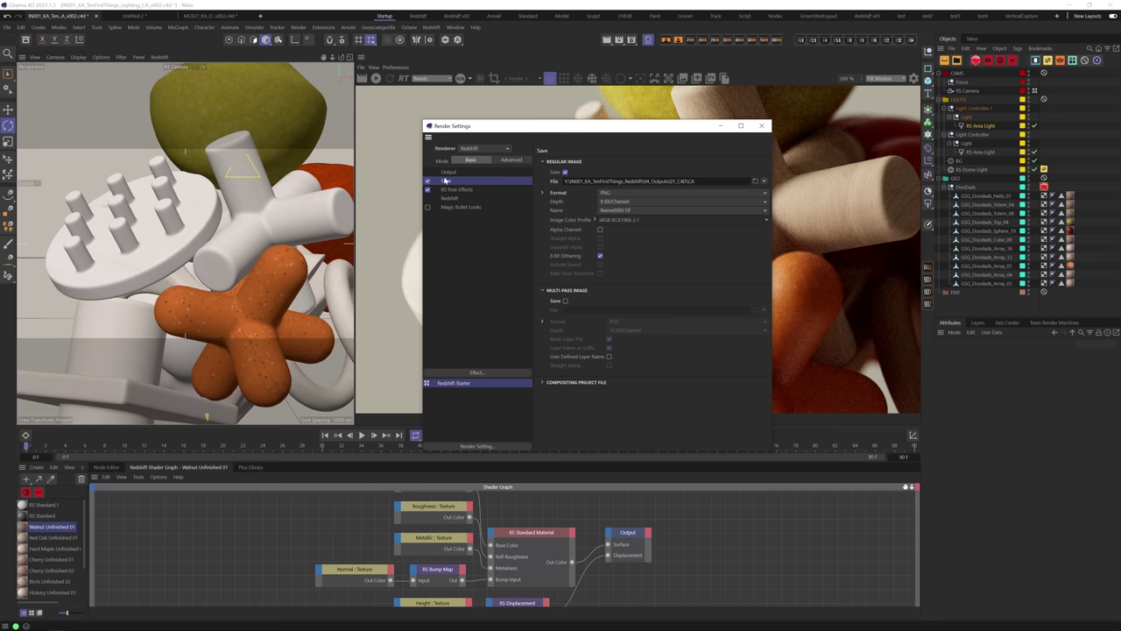
click(765, 181)
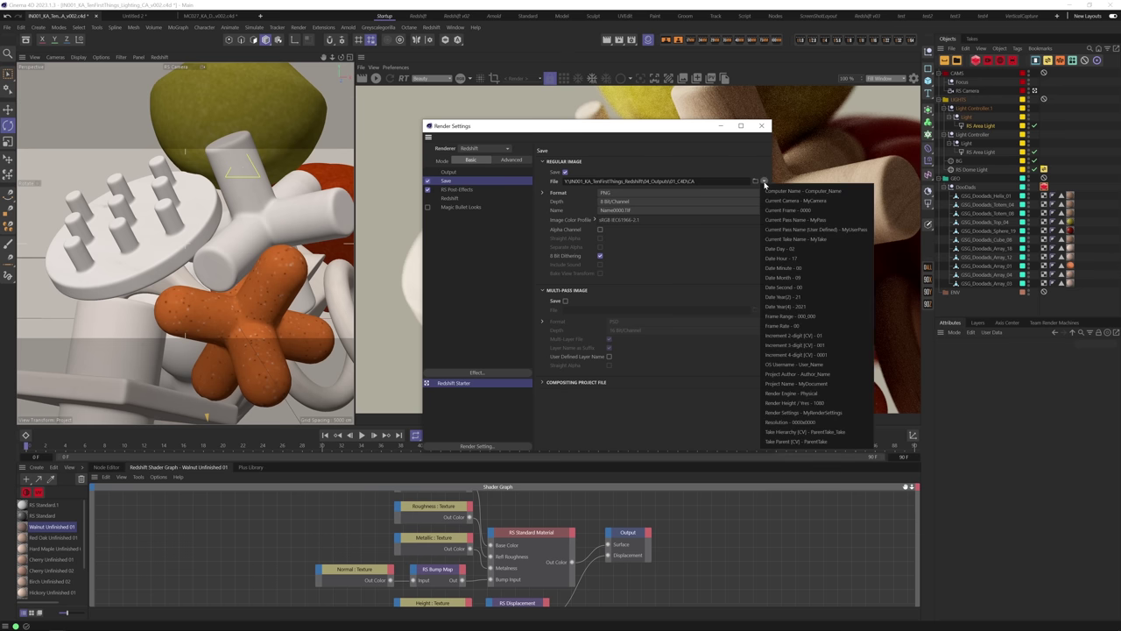
click(751, 160)
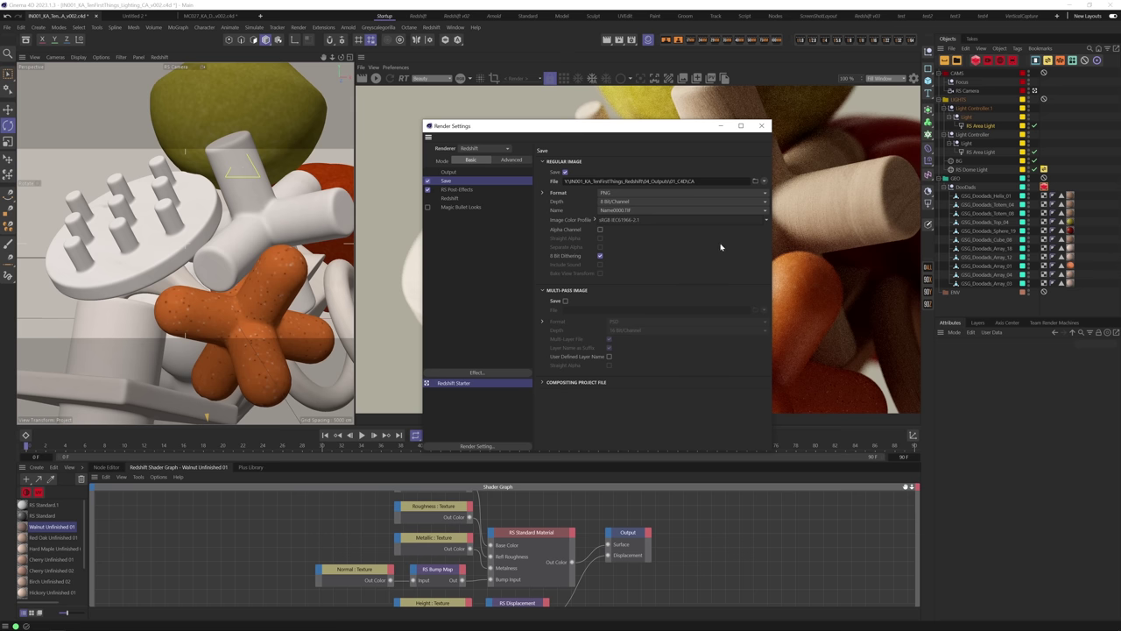
click(764, 181)
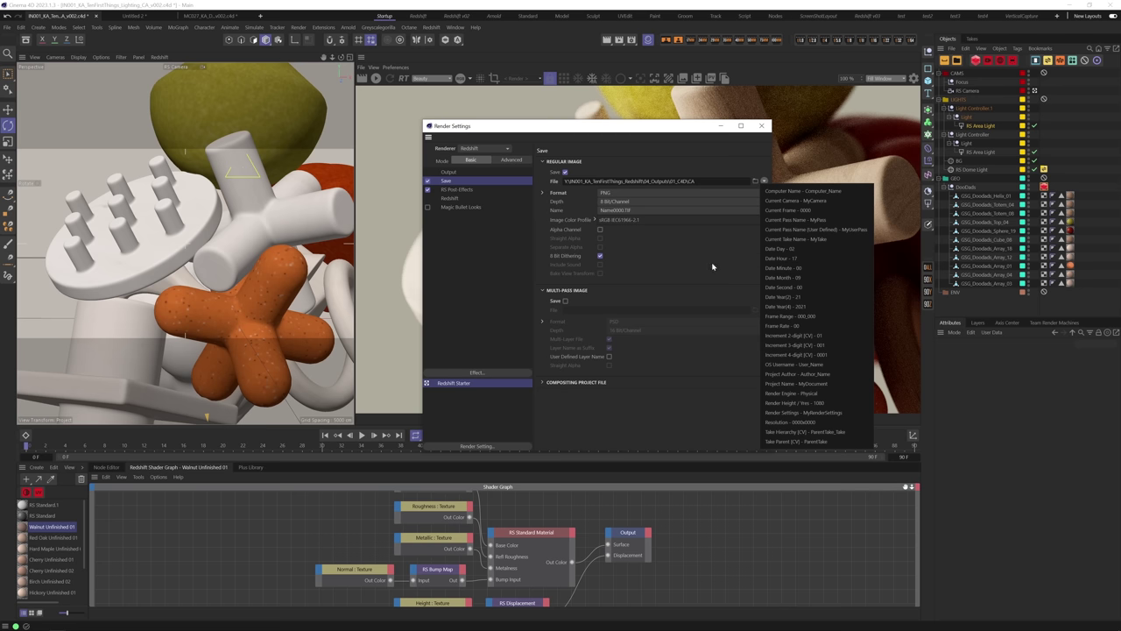
click(727, 208)
Extend the regular image's output path after the CA folder with a project-name subfolder and file name, \$prj\$prj.
click(701, 181)
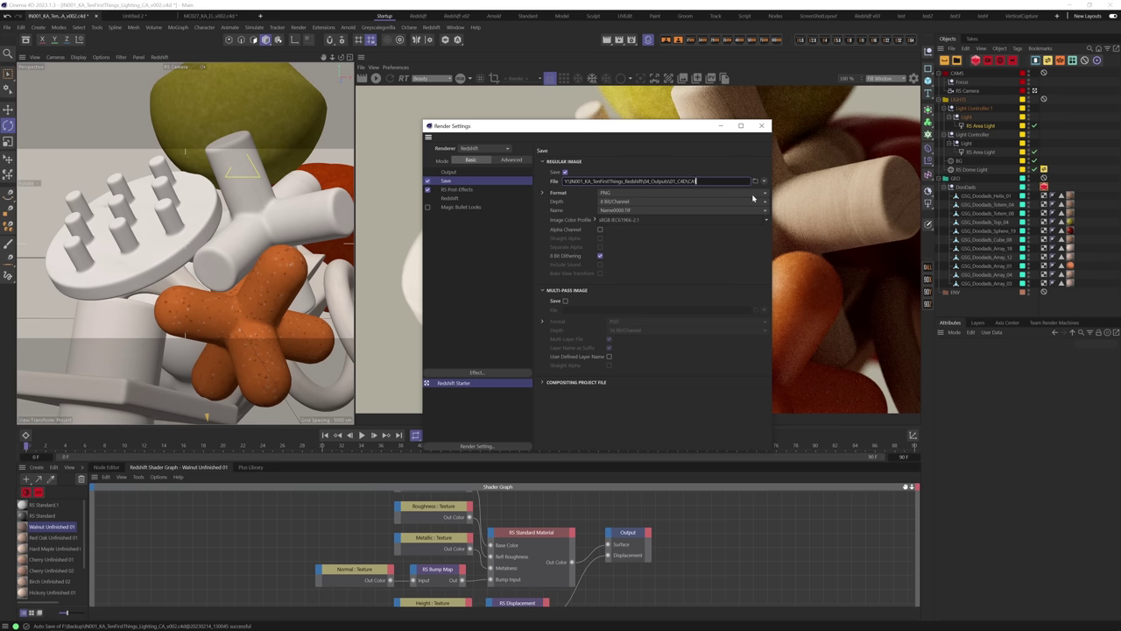
click(764, 181)
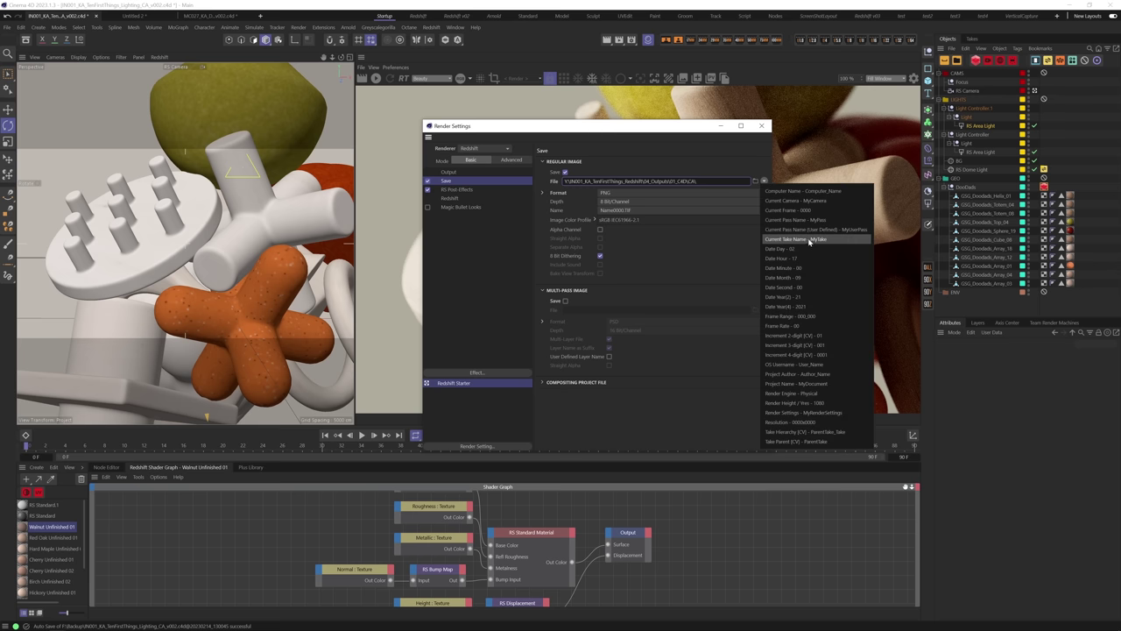
click(793, 384)
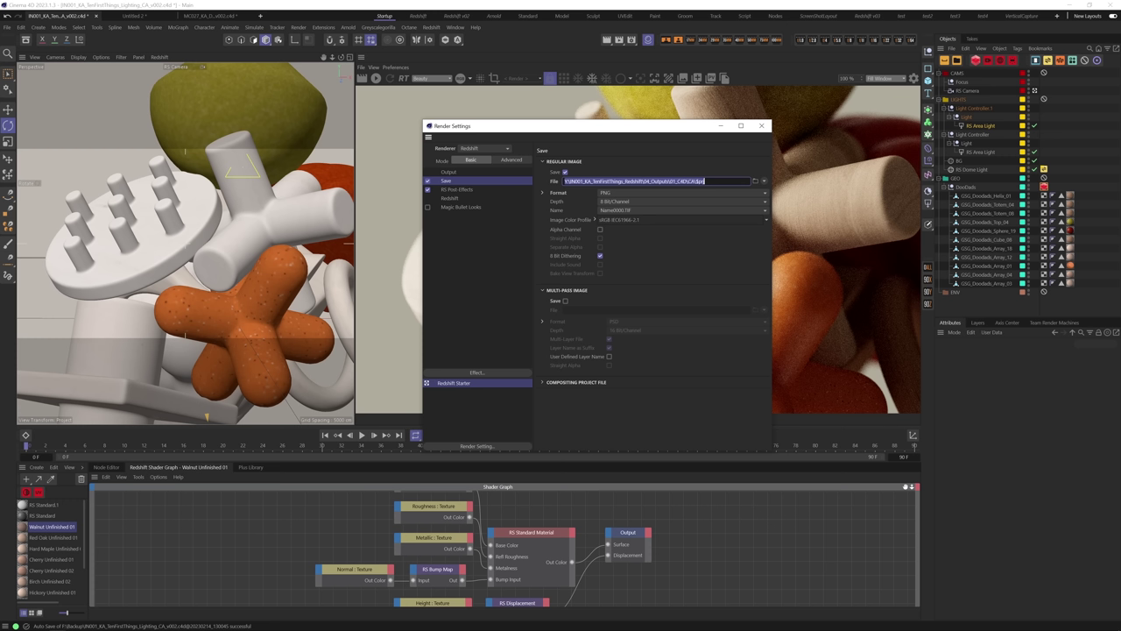
click(705, 181)
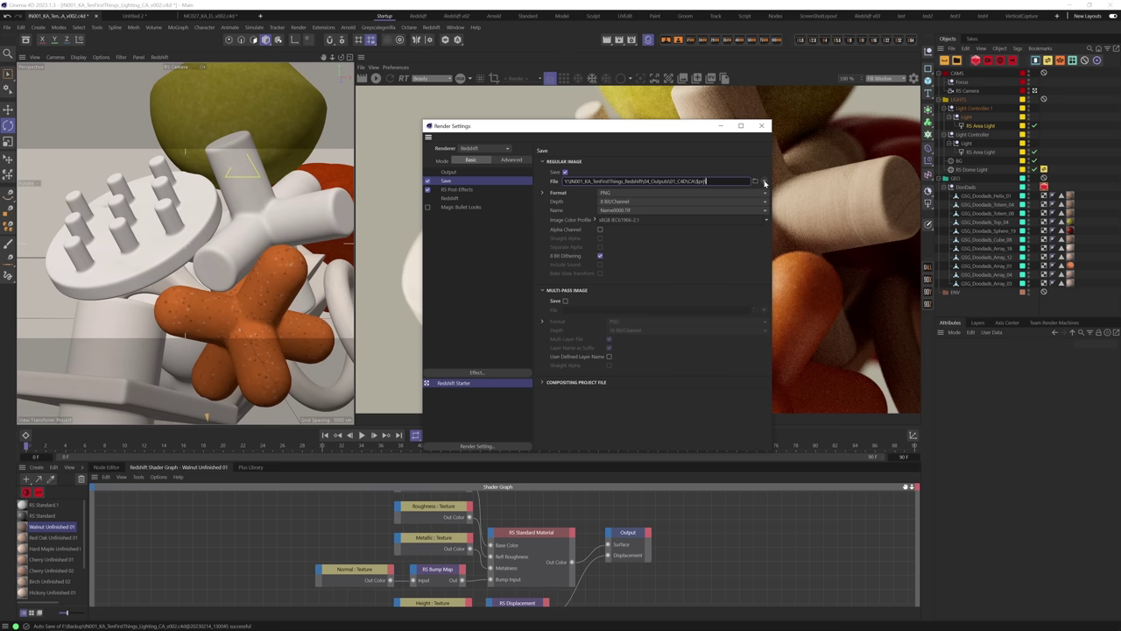
click(763, 183)
click(826, 385)
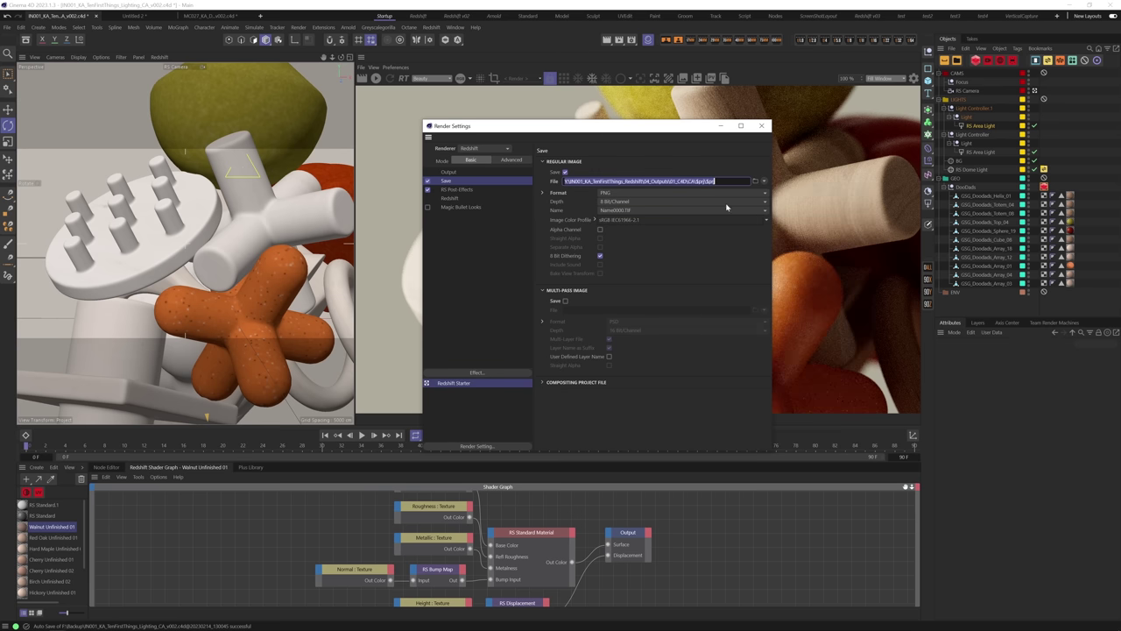
Append an underscore and the current camera name token, _$camera, to the output file name.
key(End)
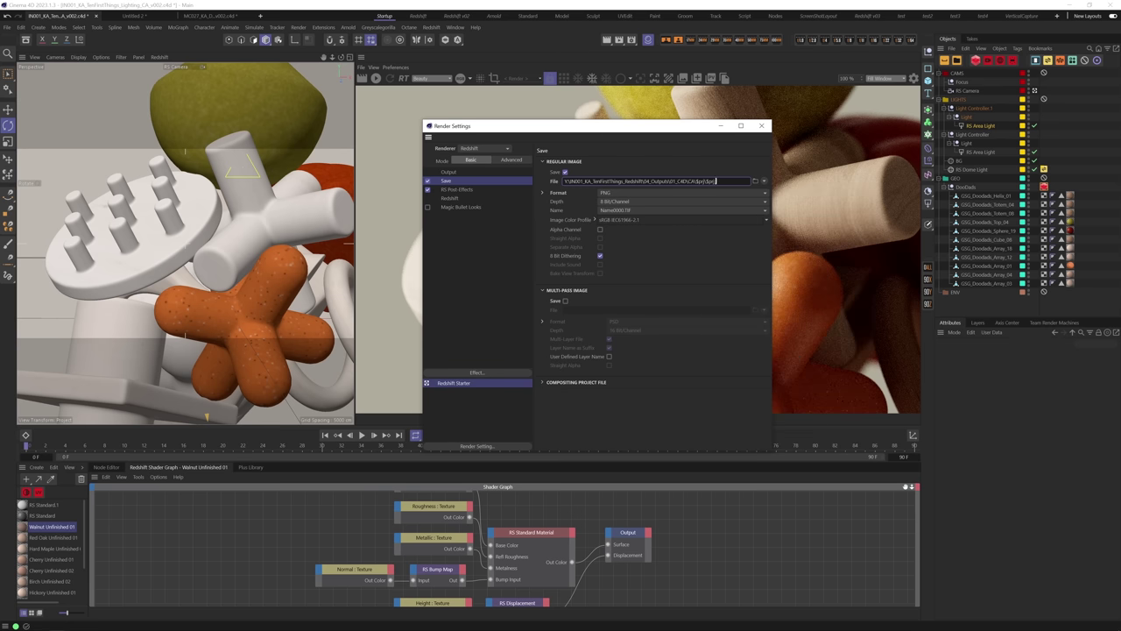
click(764, 181)
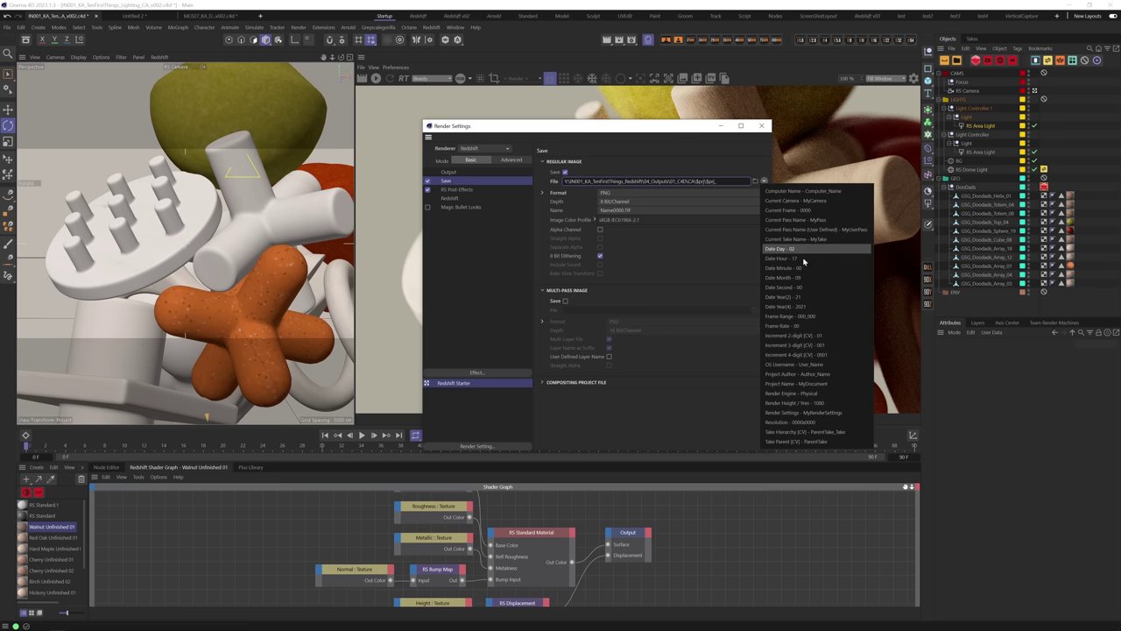
click(797, 201)
key(Return)
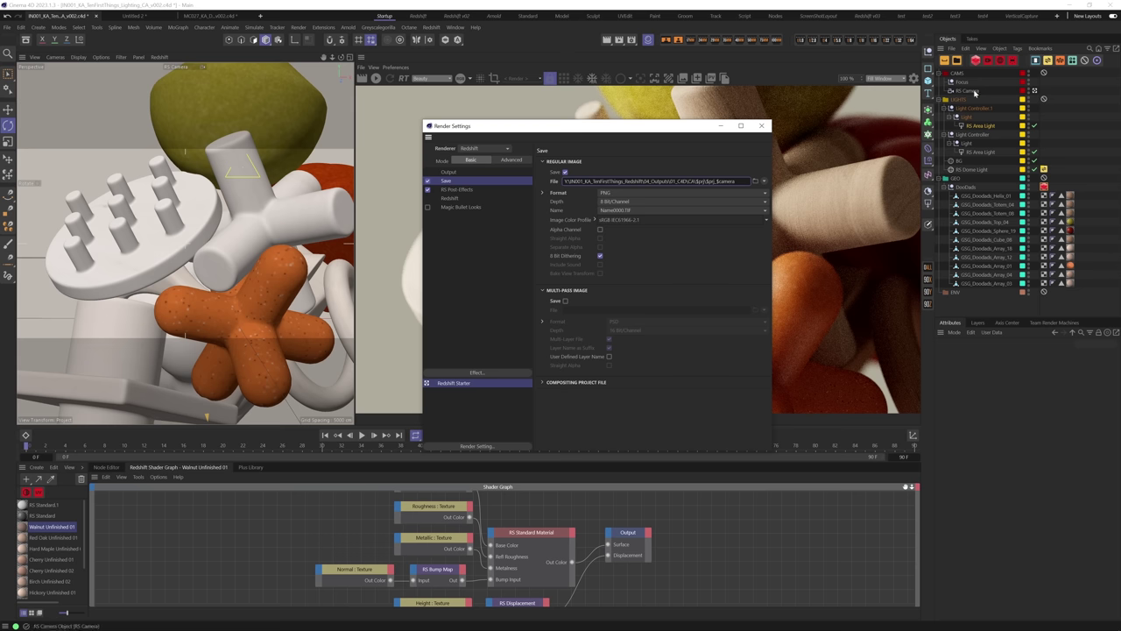
Rename the RS Camera object as CloseCam and display the Output section of the render settings.
click(970, 92)
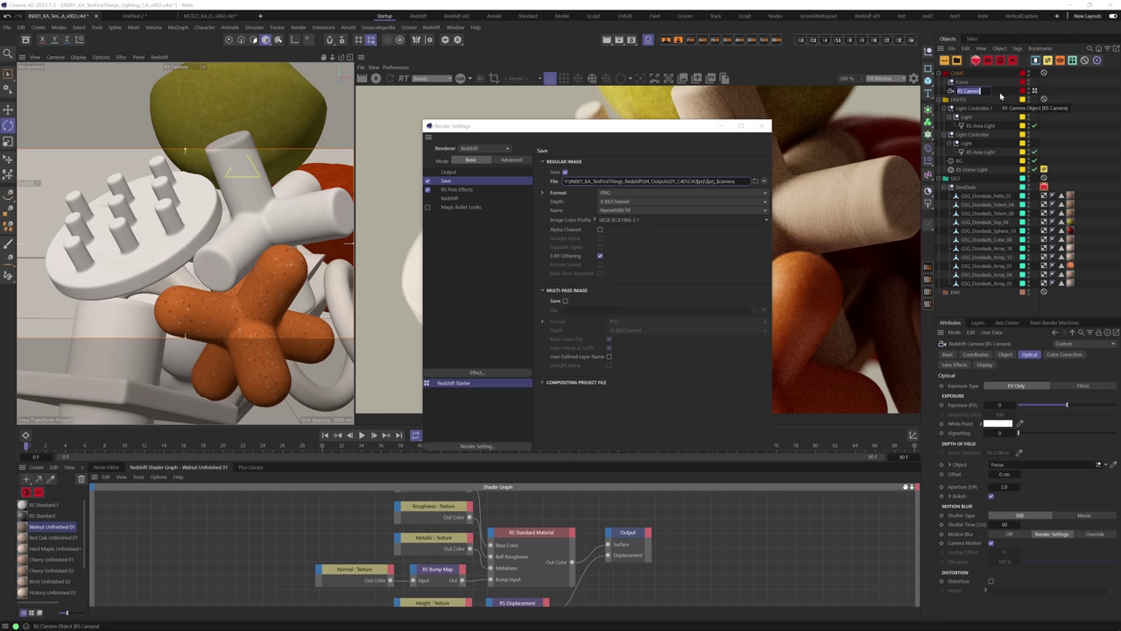
key(BackSpace)
text(CloseCam)
key(Return)
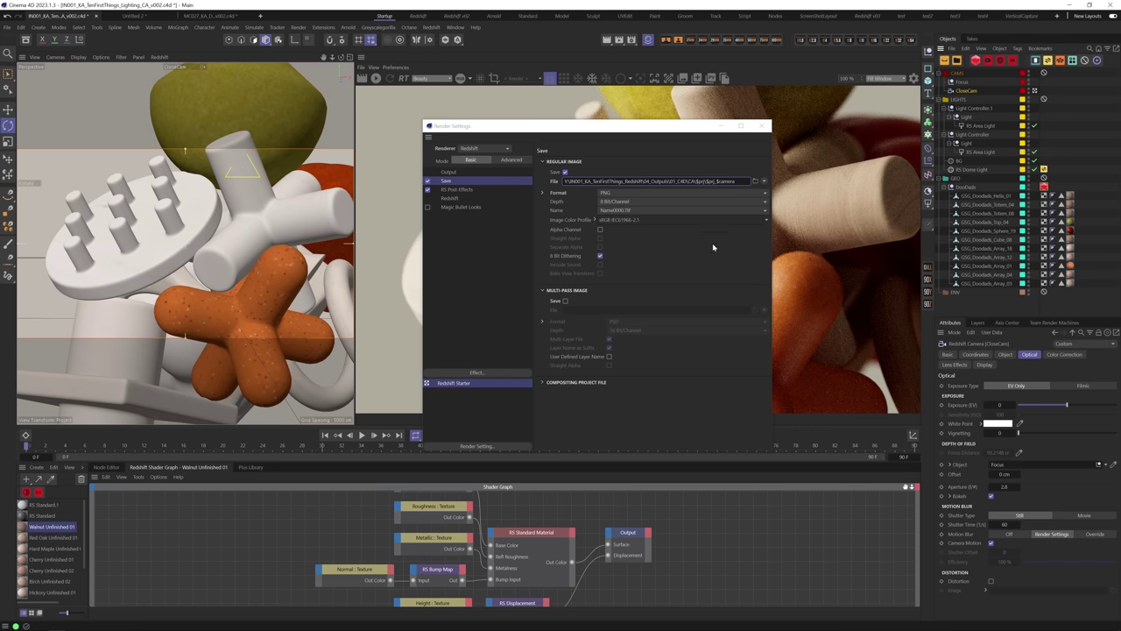
click(448, 172)
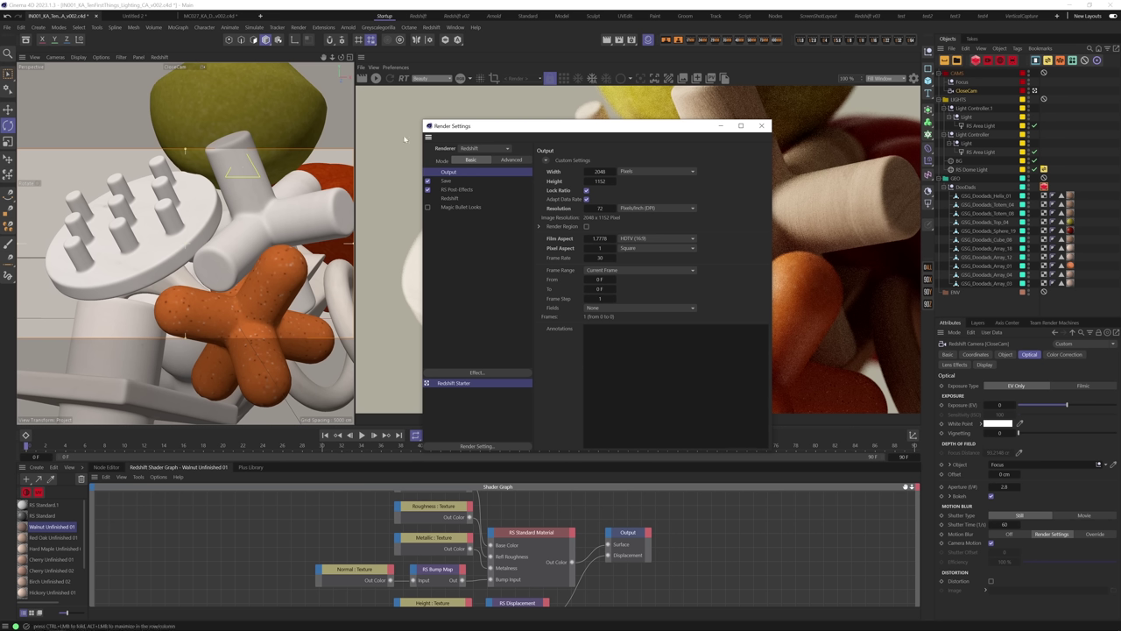
Display the render save settings, then review the scene's texture files and paths in an enlarged RS Asset Manager and close it.
click(448, 181)
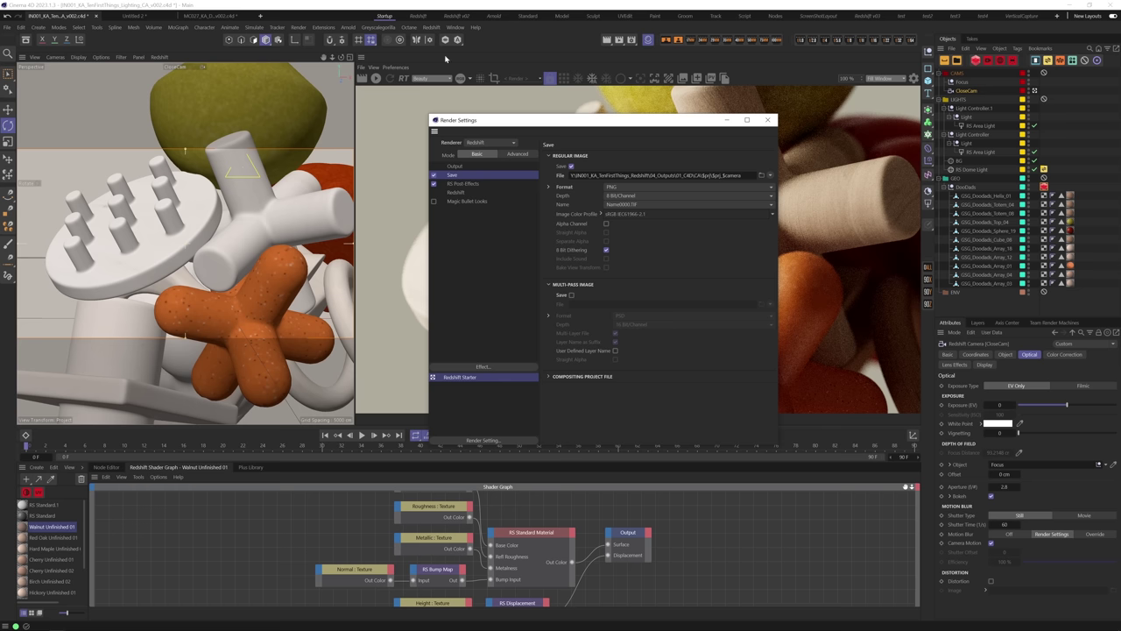
click(432, 27)
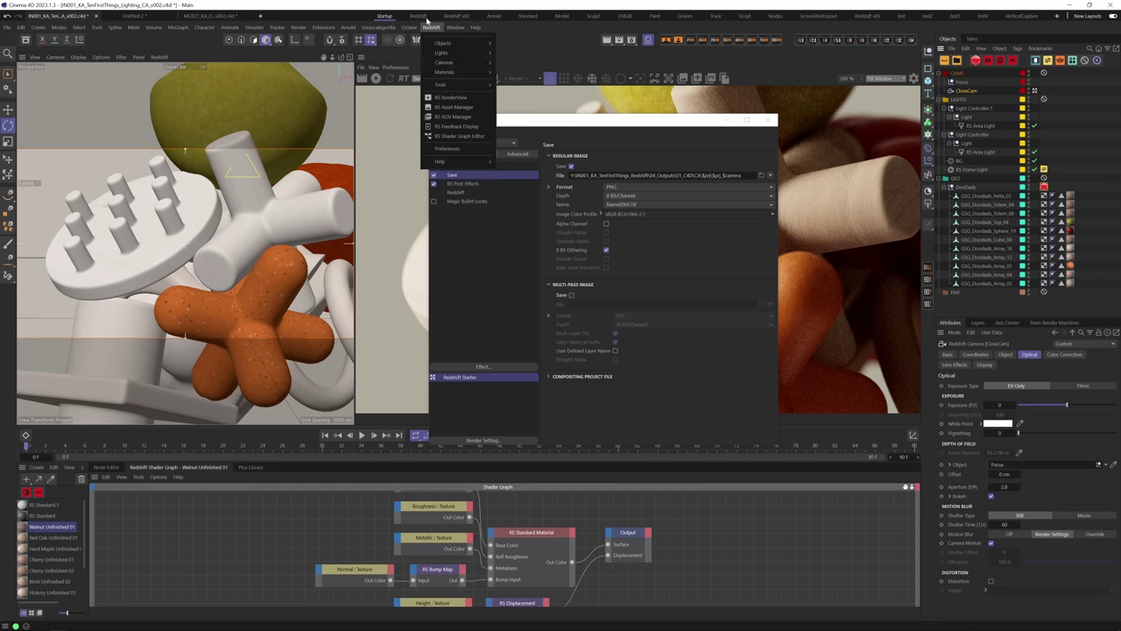
click(461, 109)
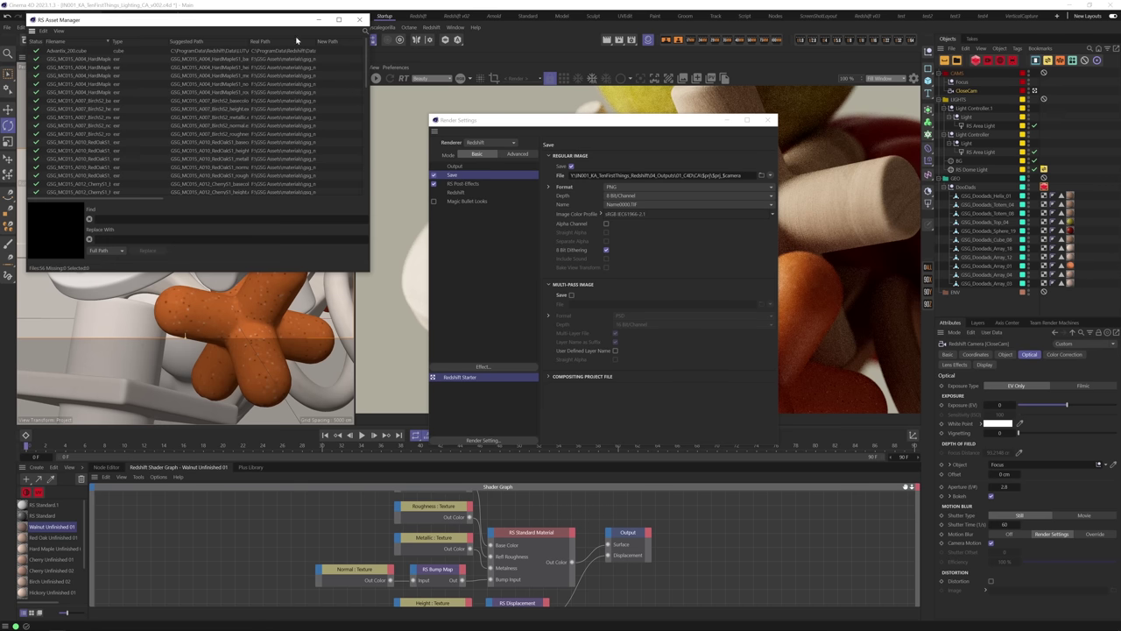
drag(249, 21, 550, 168)
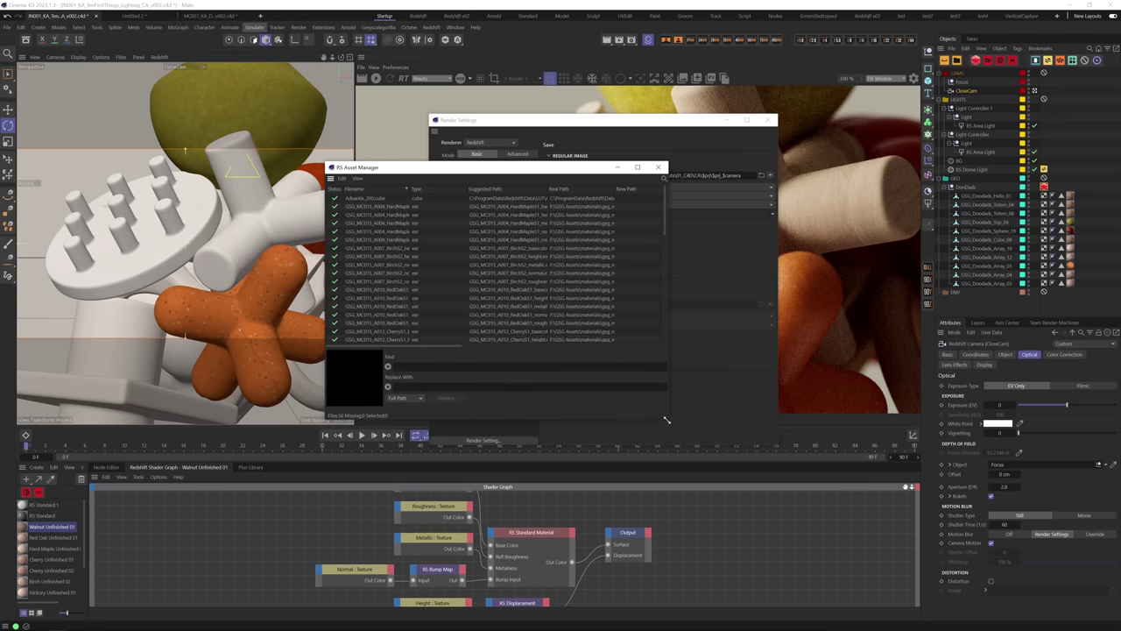
drag(669, 420, 849, 547)
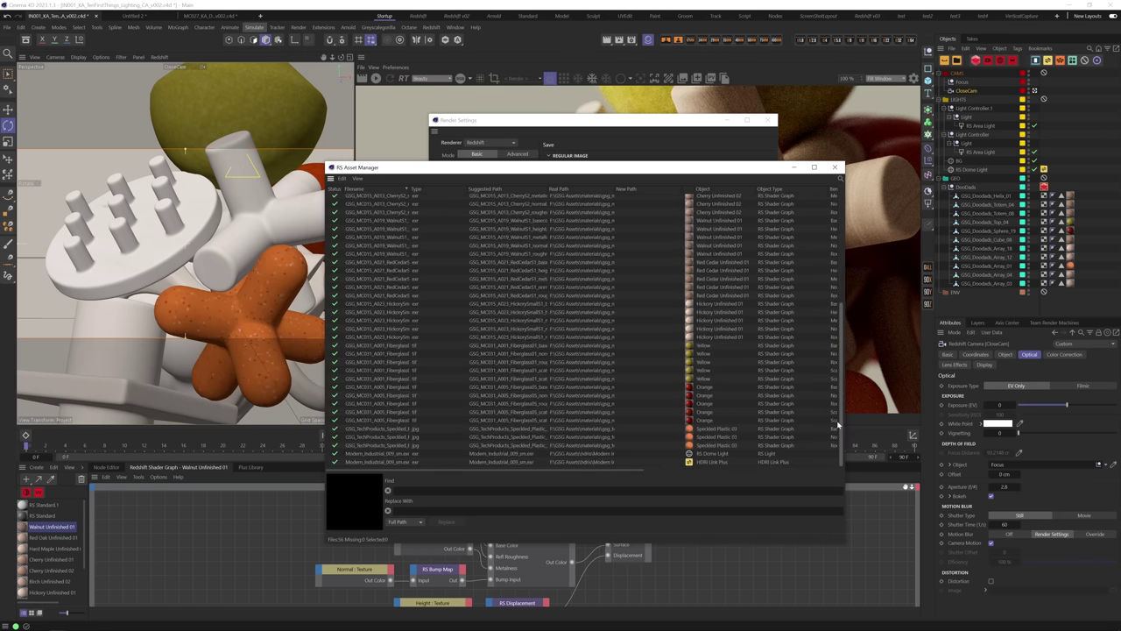
click(837, 166)
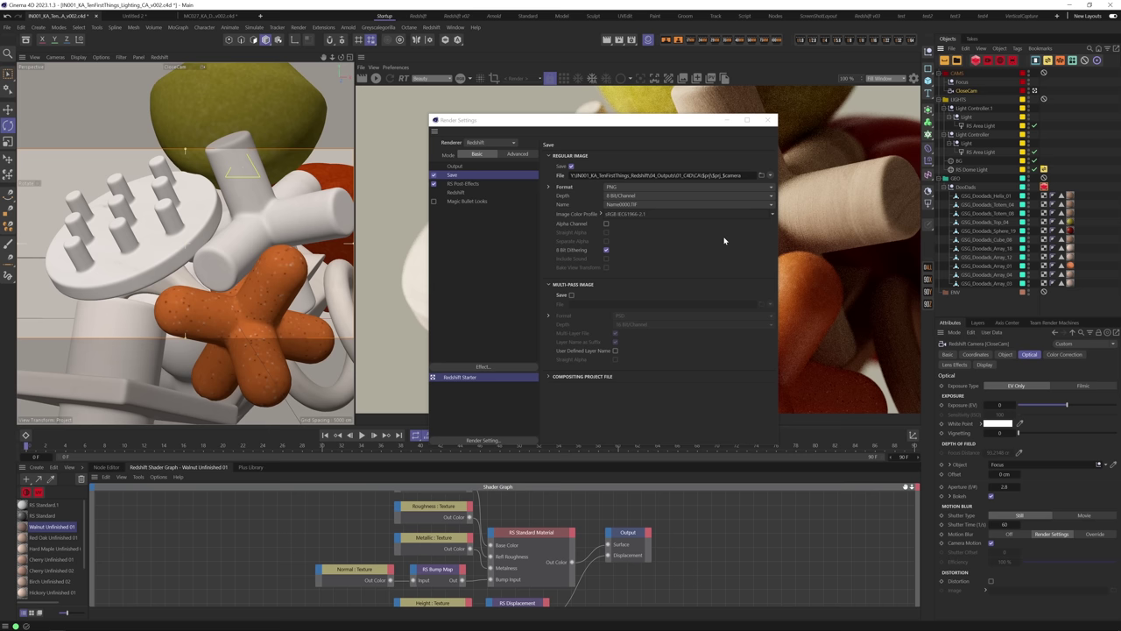
Open the Project Asset Inspector and enlarge its window to show more of the asset list.
click(455, 27)
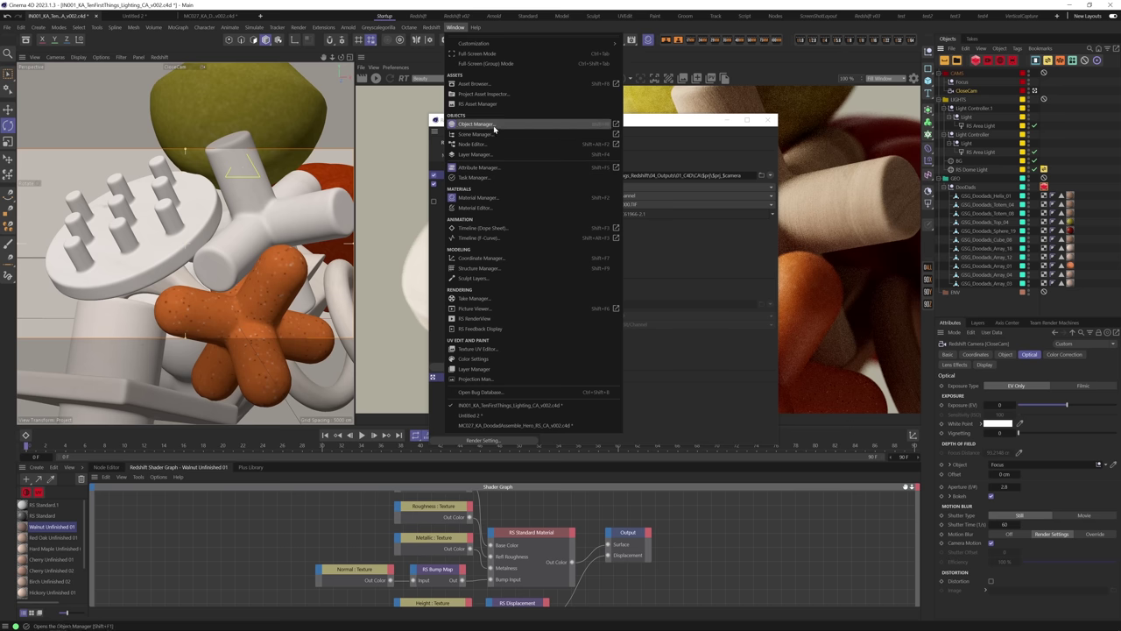
key(Escape)
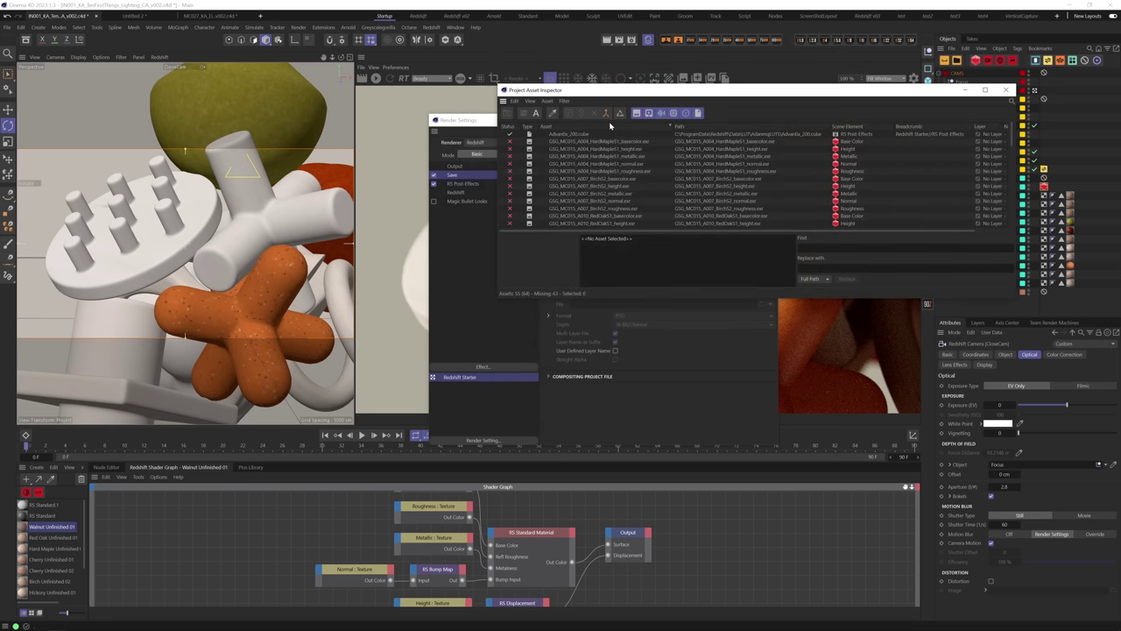
drag(627, 93, 394, 127)
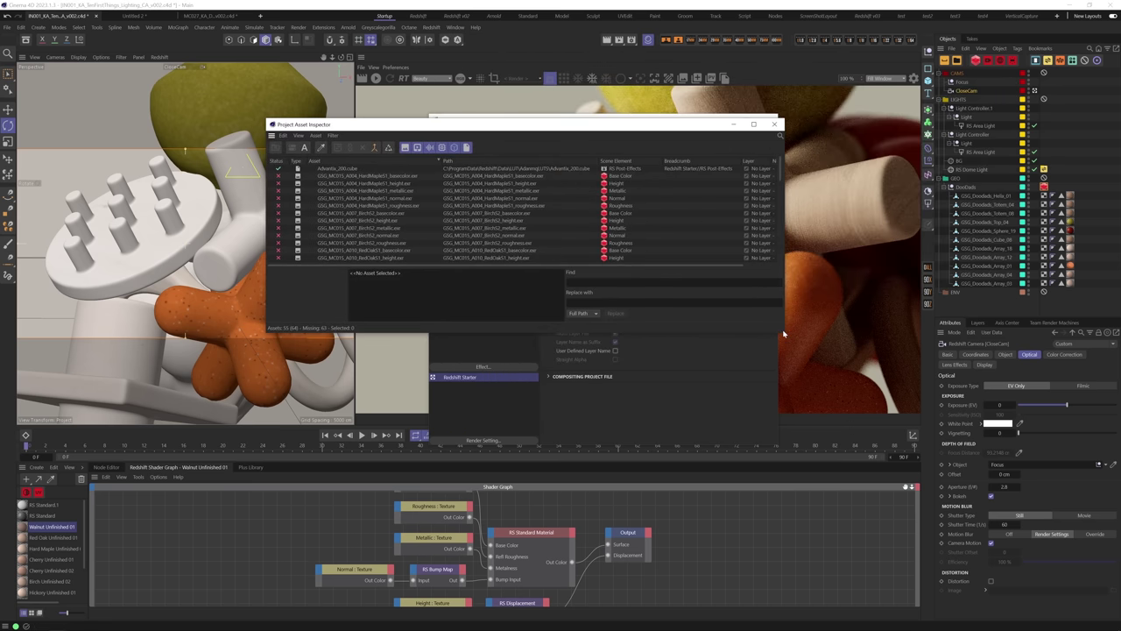
drag(784, 333, 958, 597)
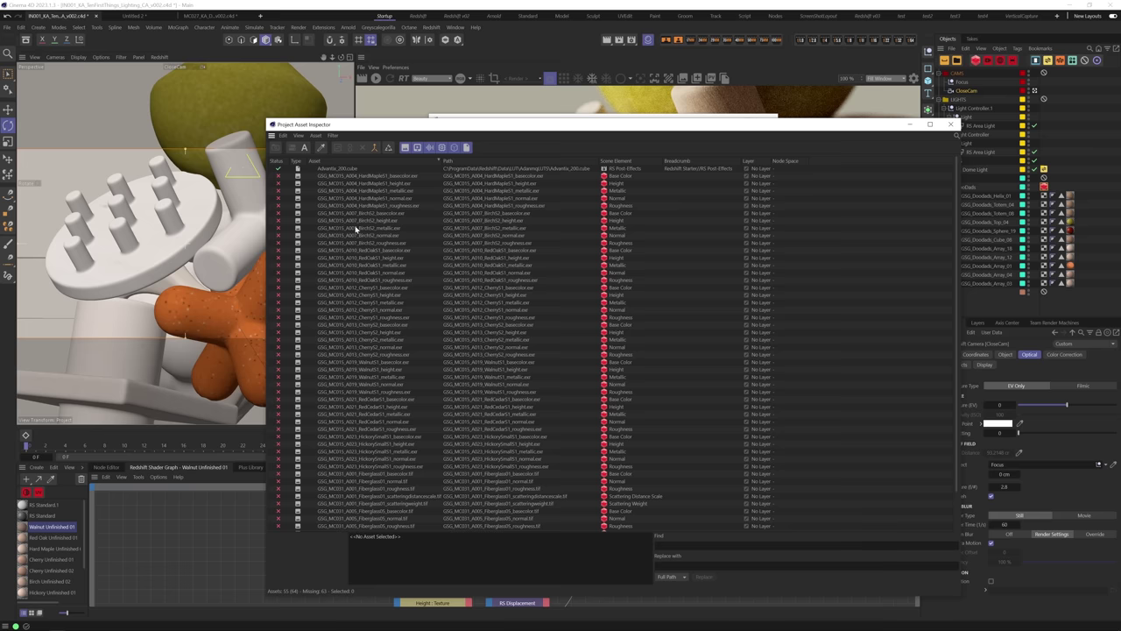
Select all the project's assets and consolidate them into the CA folder inside 01_Proj_Files\01_C4D.
click(377, 176)
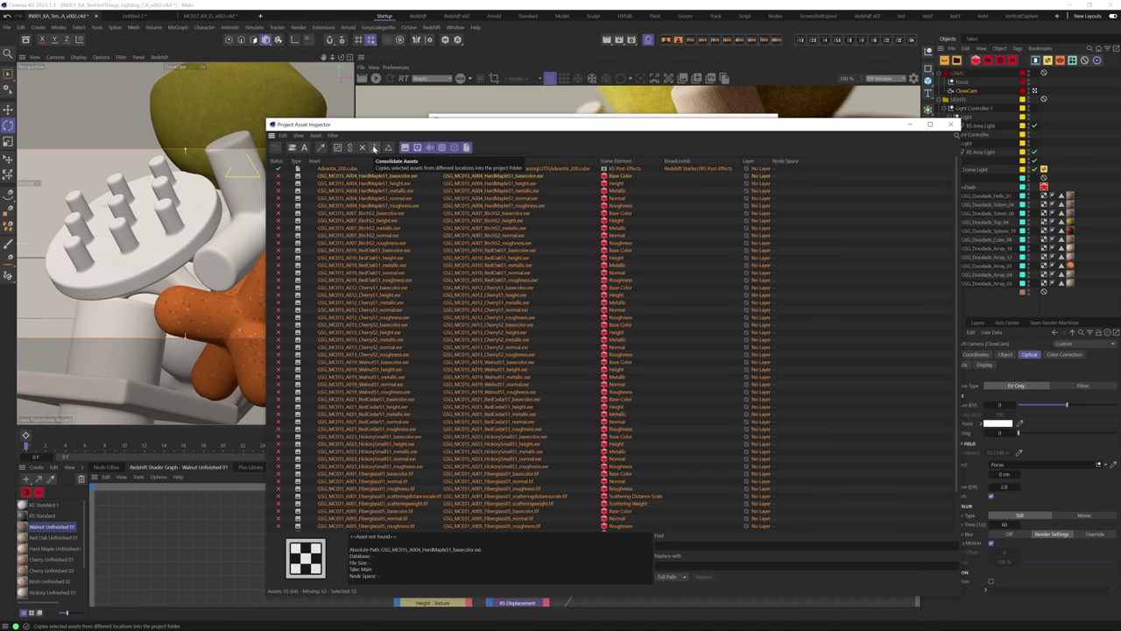
click(374, 148)
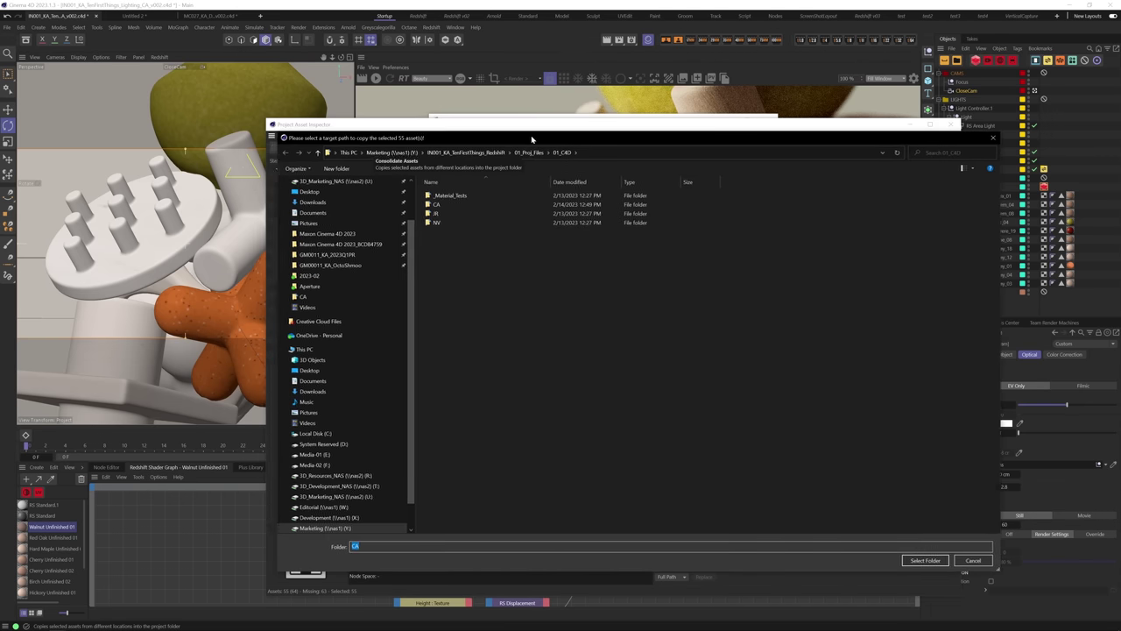
double_click(477, 205)
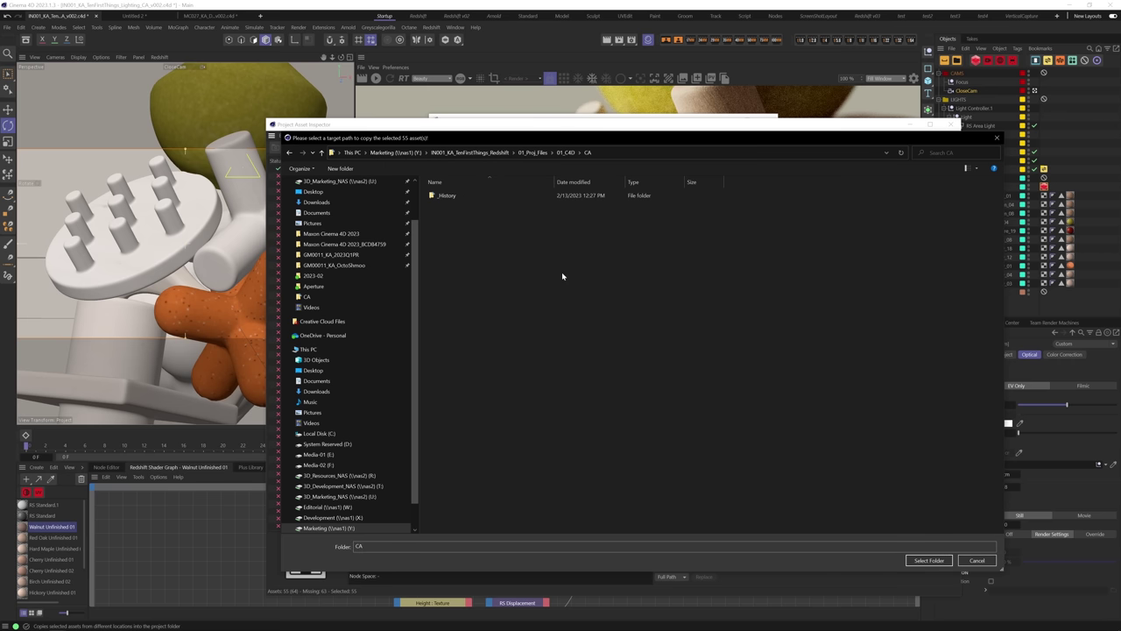
click(929, 559)
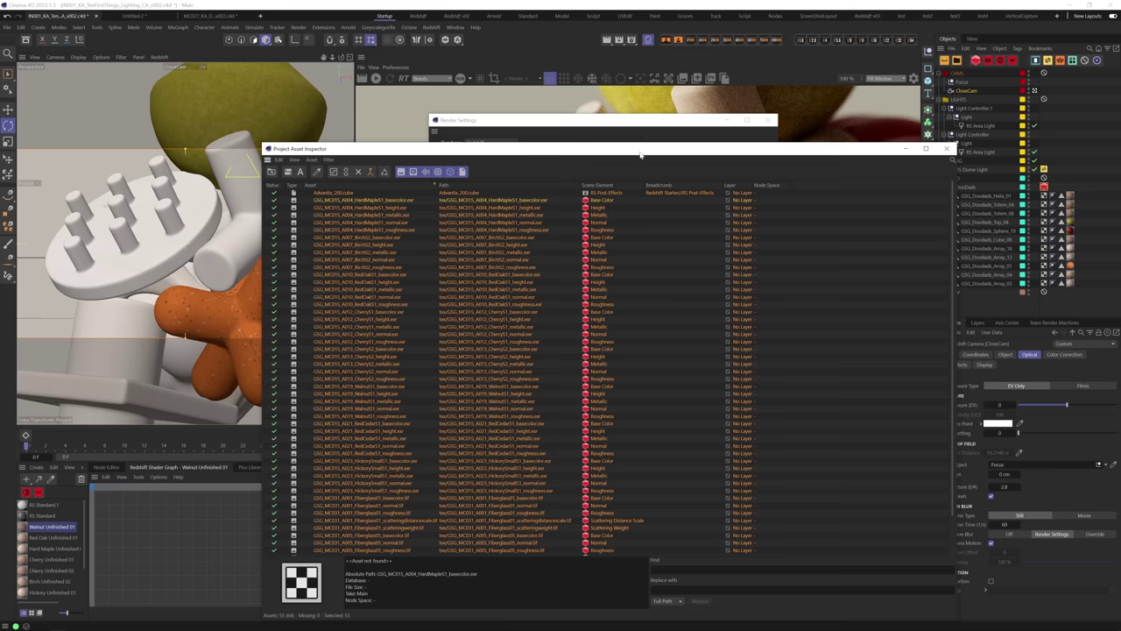
Check the status and paths of the consolidated assets throughout the list, then close the Project Asset Inspector.
drag(640, 155, 648, 140)
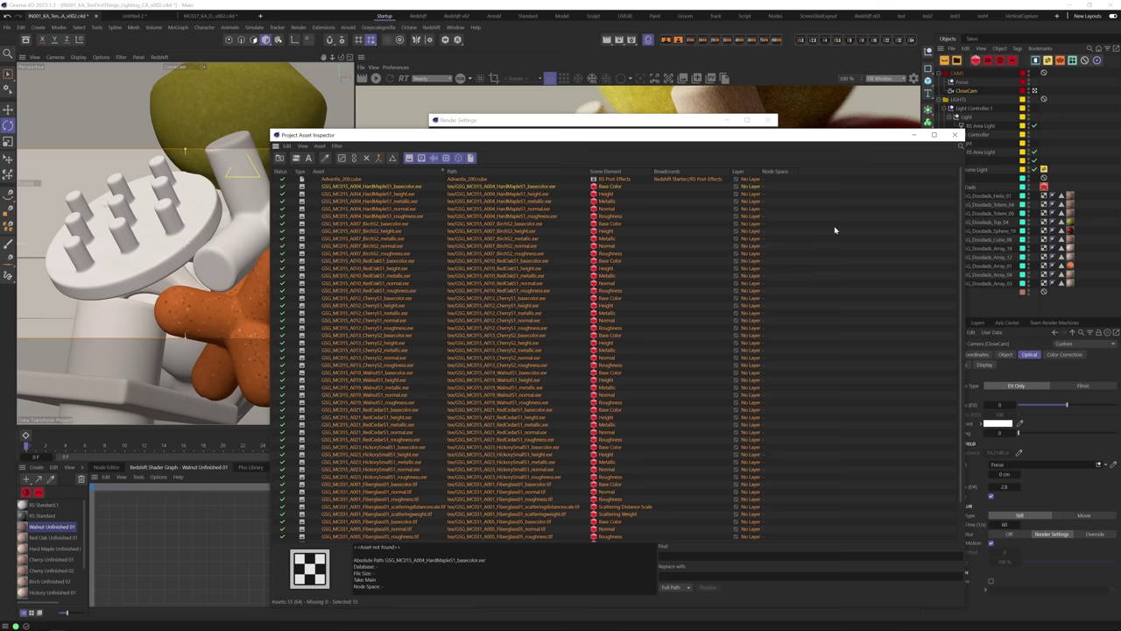
scroll(454, 341, down, 2)
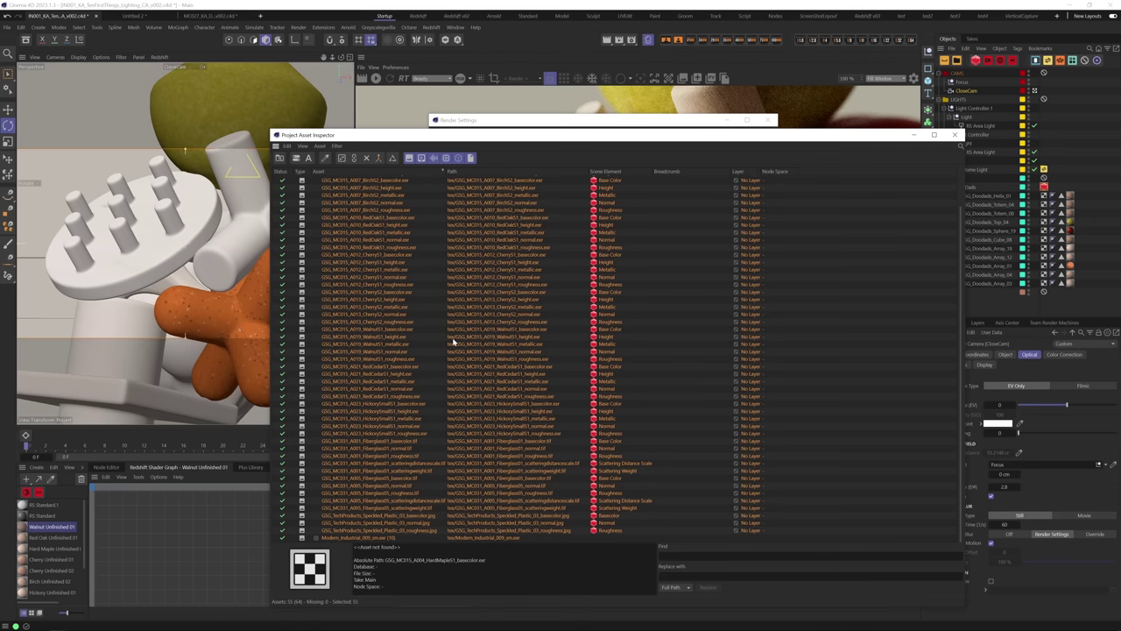
scroll(454, 342, up, 2)
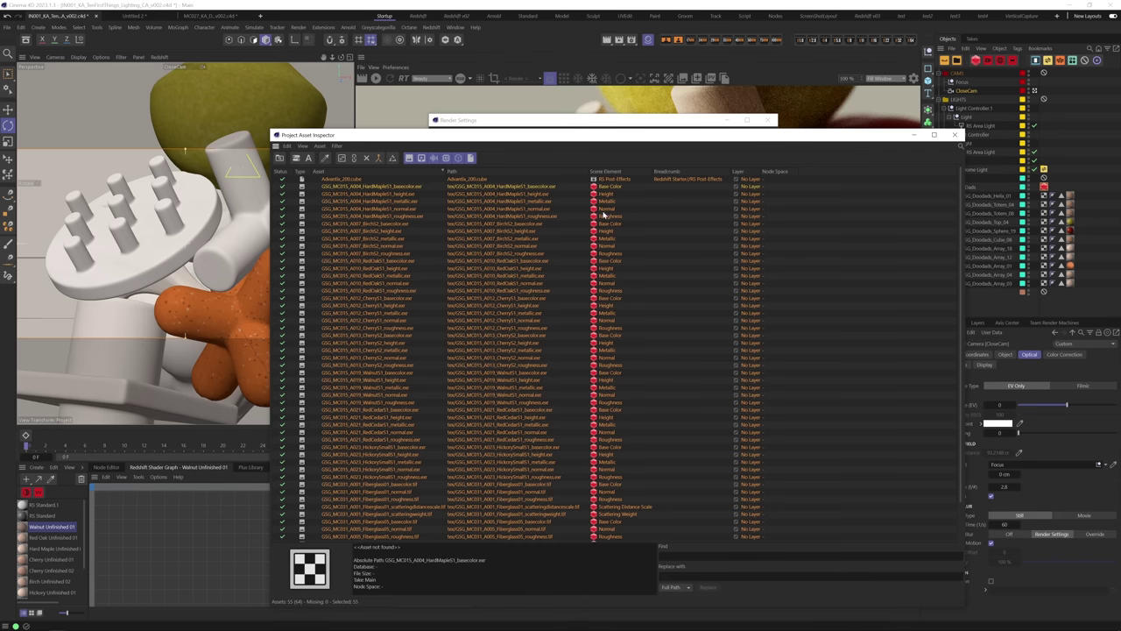
click(955, 134)
Render the CloseCam view to the Picture Viewer and reposition its window to watch the render.
drag(687, 125, 663, 116)
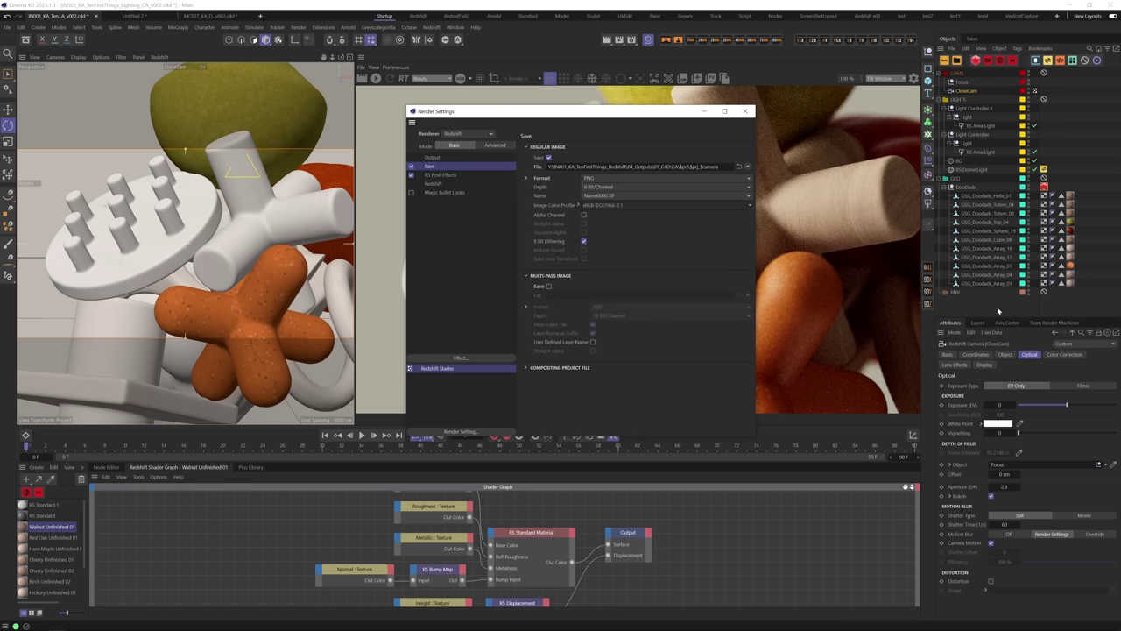
key(shift+r)
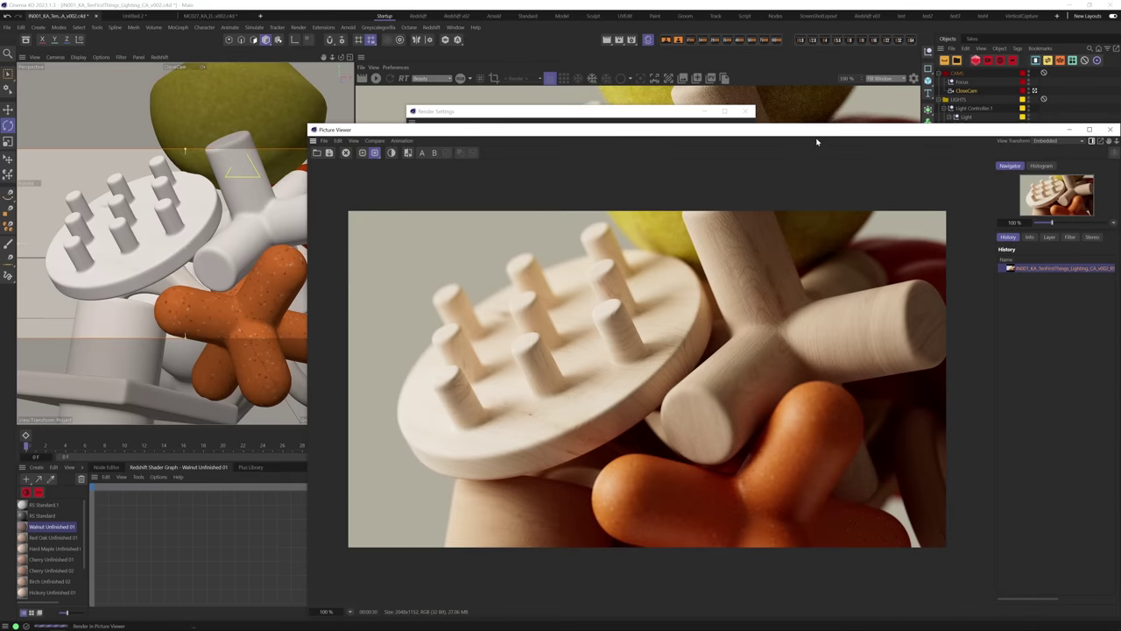
drag(798, 130, 698, 76)
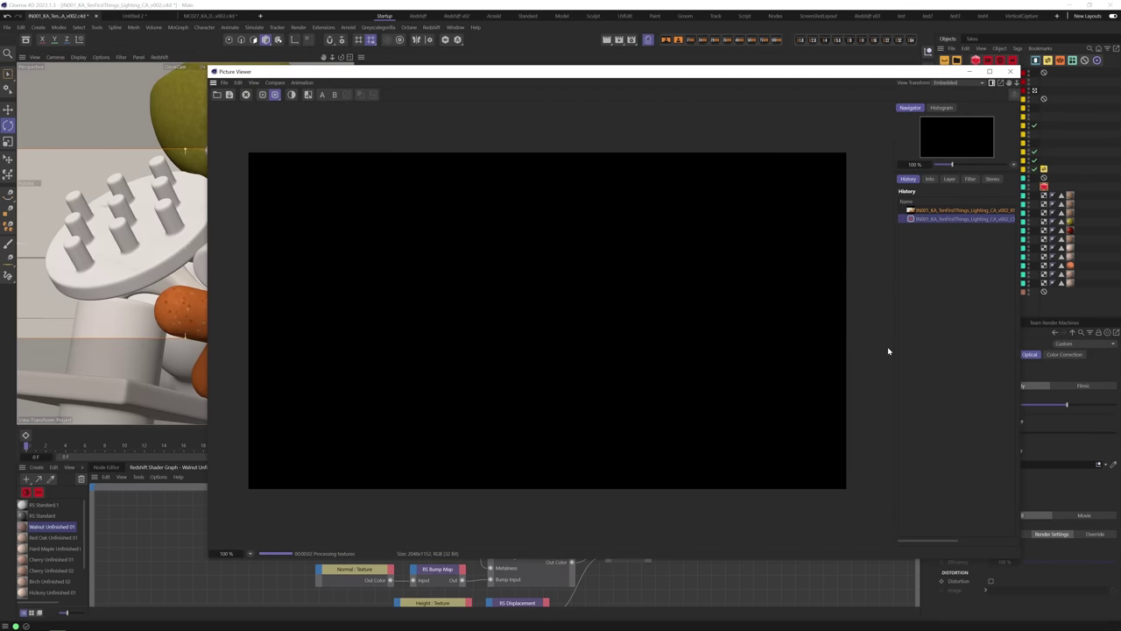